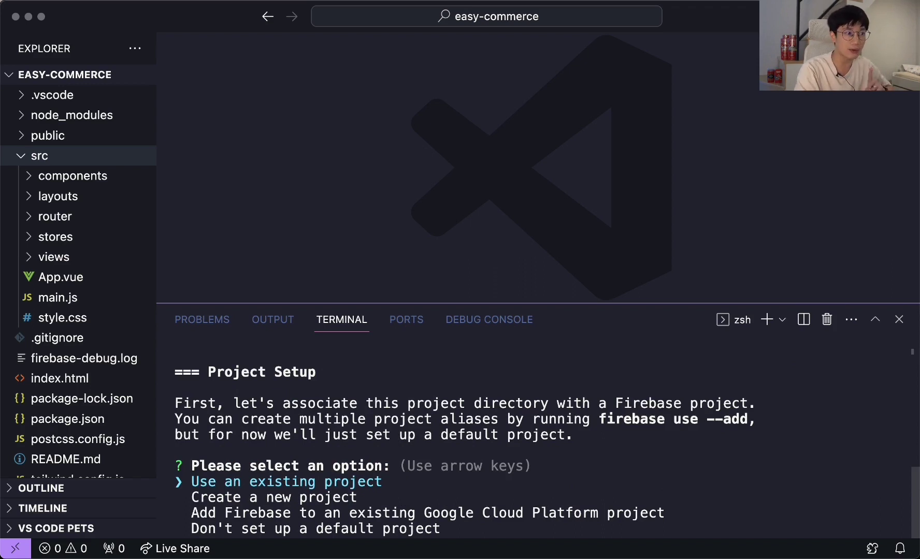
Step: Associate the directory with the existing easy-commerce-test project and set up its default Realtime Database instance in asia-southeast1
{"action": "key", "text": "Return"}
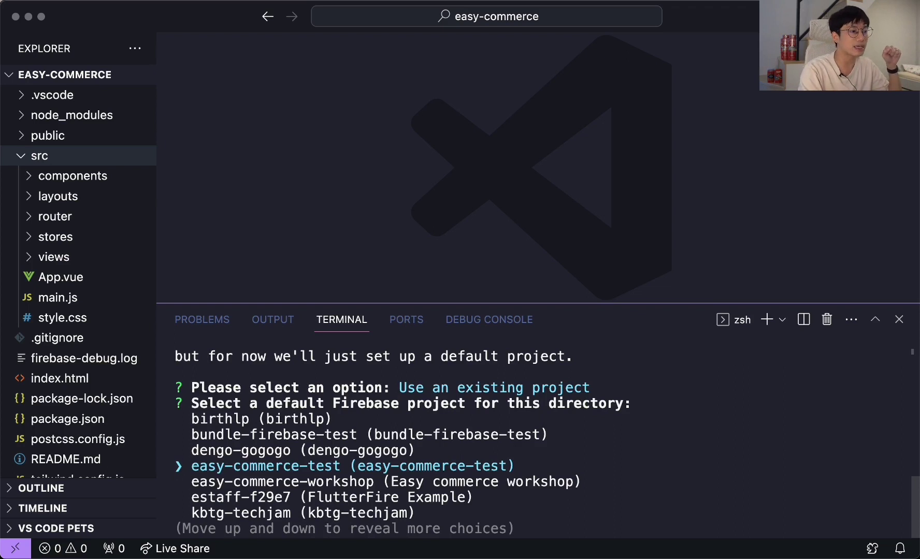
{"action": "key", "text": "Return"}
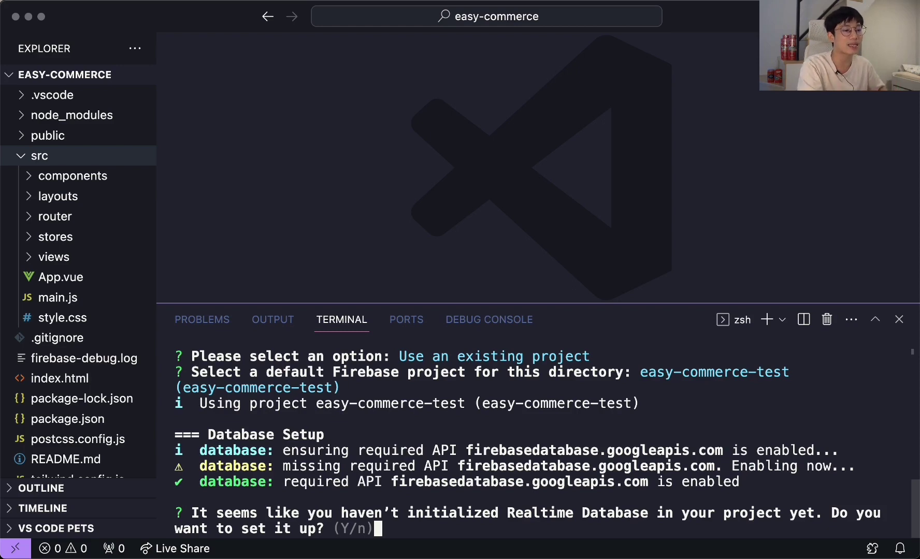
{"action": "key", "text": "Return"}
{"action": "key", "text": "Down"}
{"action": "key", "text": "Down"}
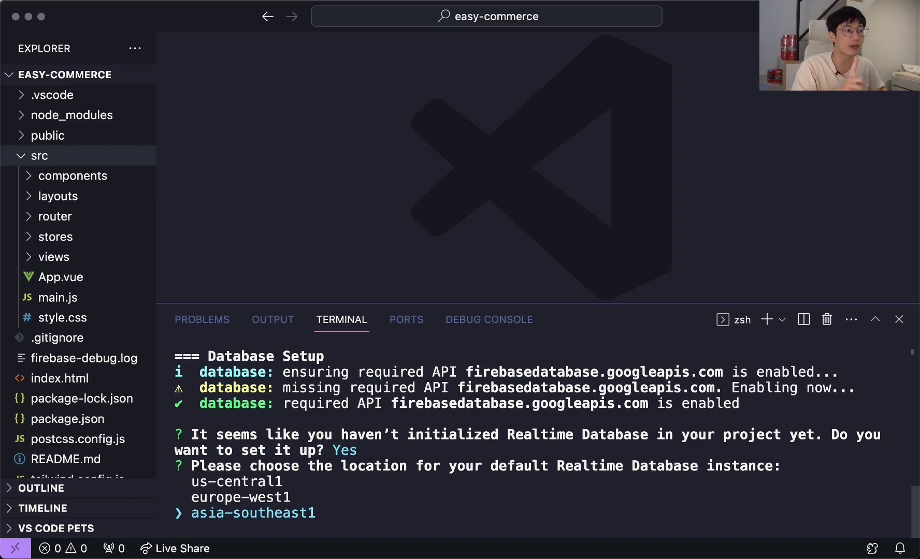
{"action": "key", "text": "Return"}
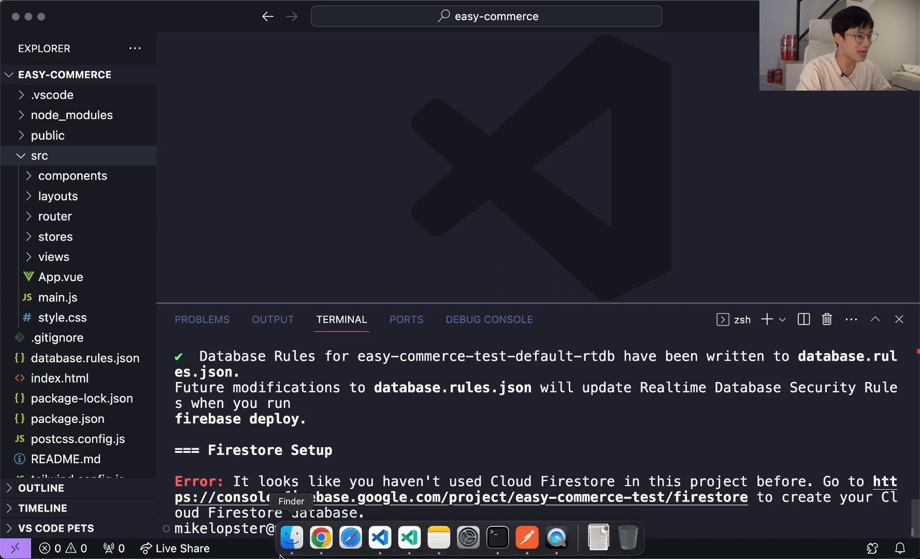
Step: Switch to Chrome and open the Firestore Database page of the easy-commerce-test project in the Firebase console
{"action": "left_click", "coordinate": [318, 536]}
{"action": "left_click", "coordinate": [413, 21]}
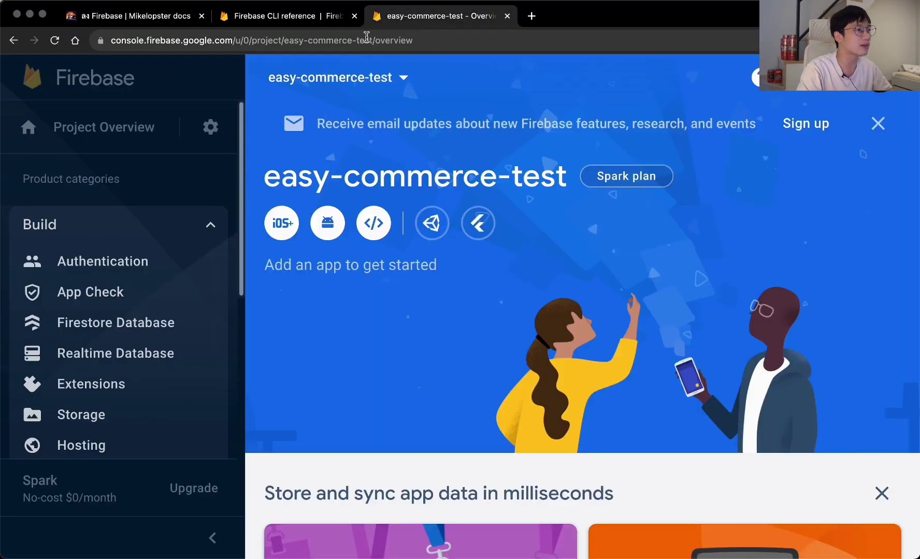
{"action": "left_click", "coordinate": [370, 541]}
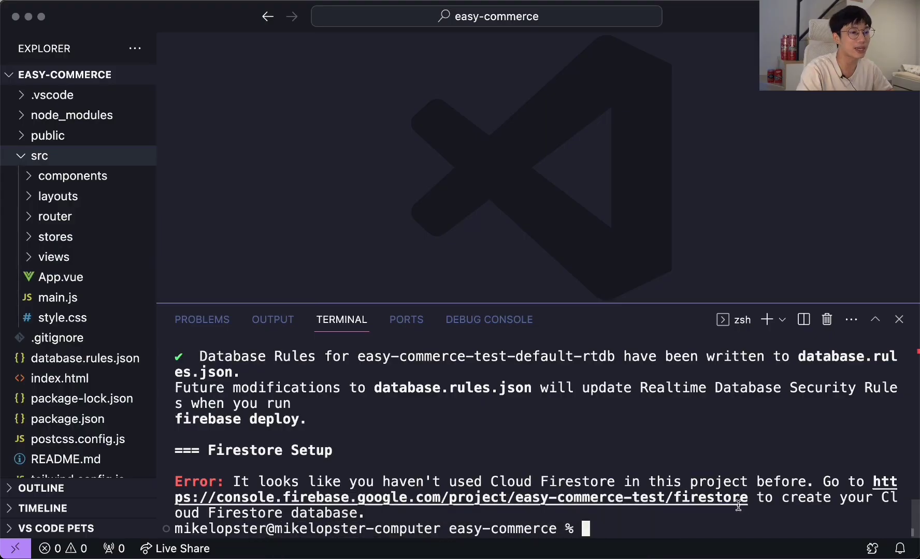
{"action": "left_click", "coordinate": [320, 541]}
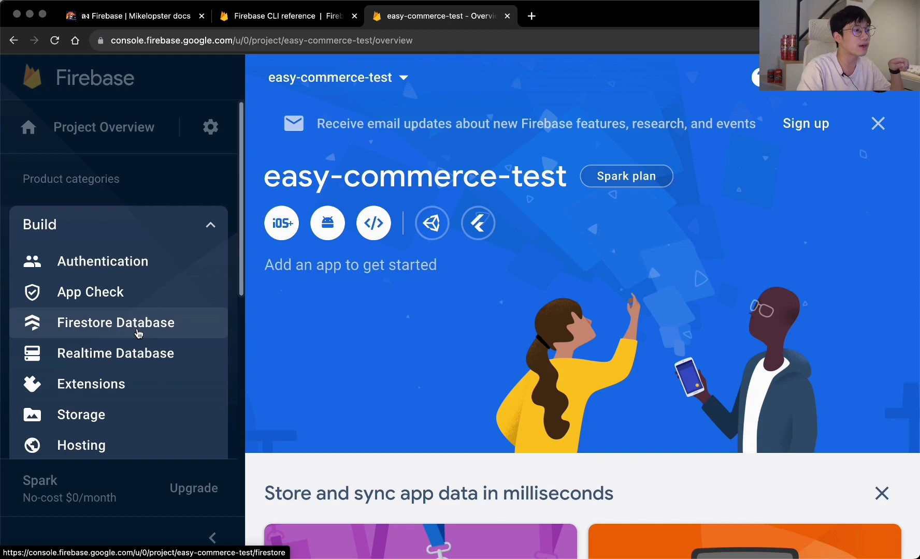
{"action": "left_click", "coordinate": [138, 333]}
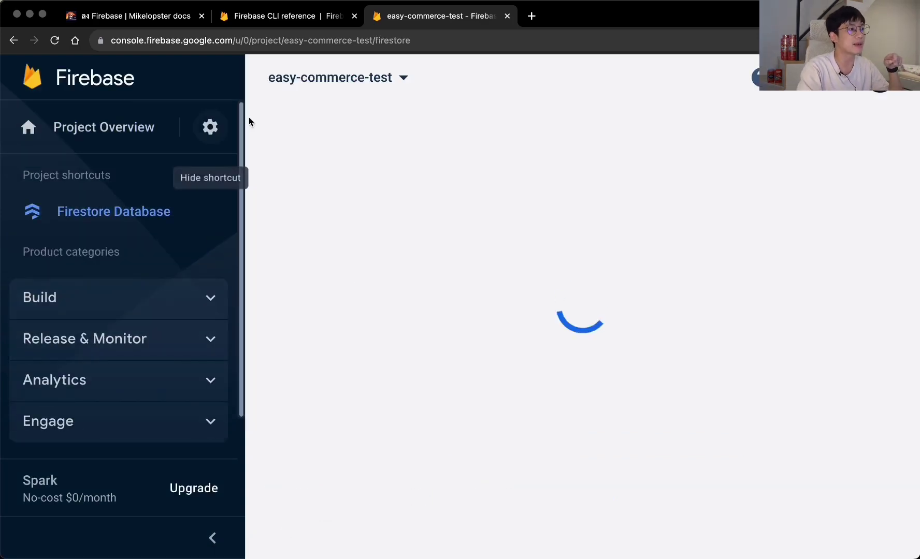
{"action": "left_click", "coordinate": [387, 43]}
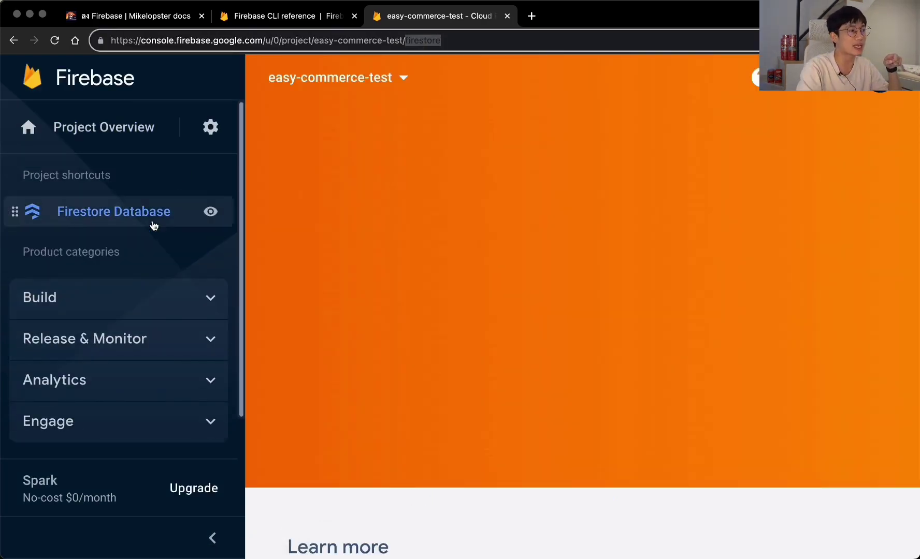
{"action": "left_click", "coordinate": [126, 305]}
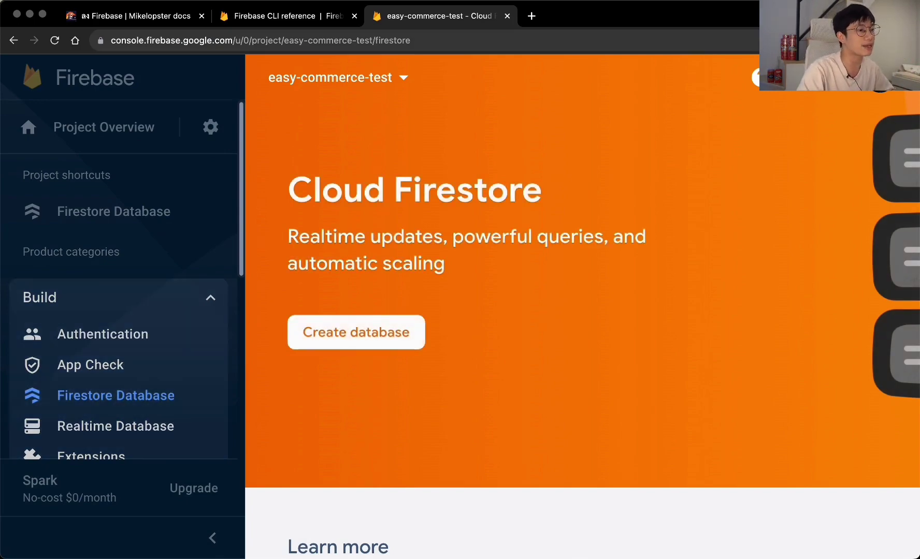
Step: Start creating the Cloud Firestore database, choosing test mode for its security rules, and continue to the location setting
{"action": "left_click", "coordinate": [375, 341]}
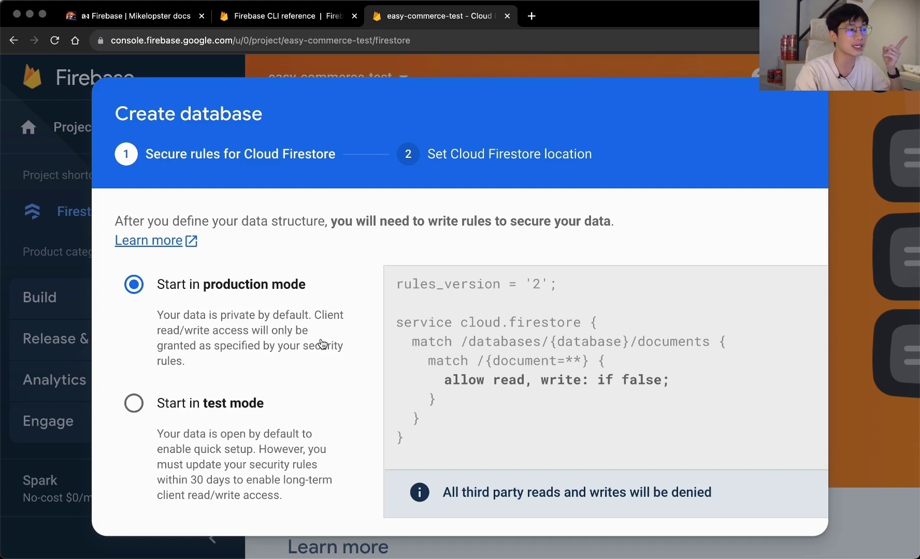
{"action": "left_click", "coordinate": [175, 404]}
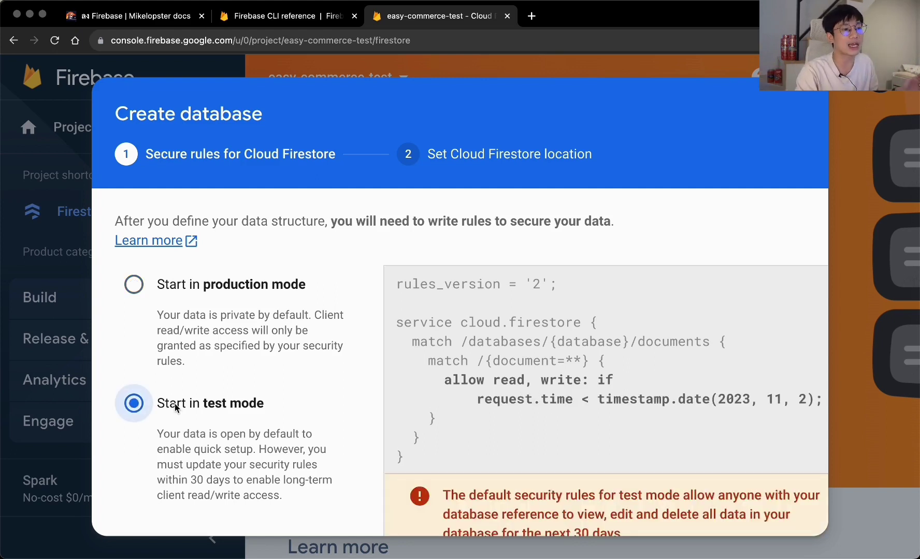
{"action": "left_click_drag", "start_coordinate": [820, 402], "coordinate": [595, 393]}
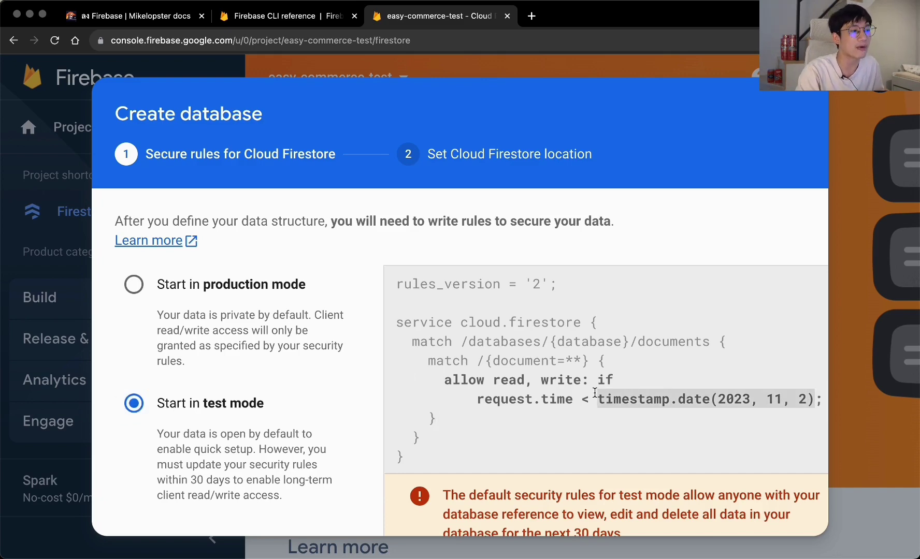
{"action": "scroll", "coordinate": [595, 392], "scroll_direction": "down", "scroll_amount": 3}
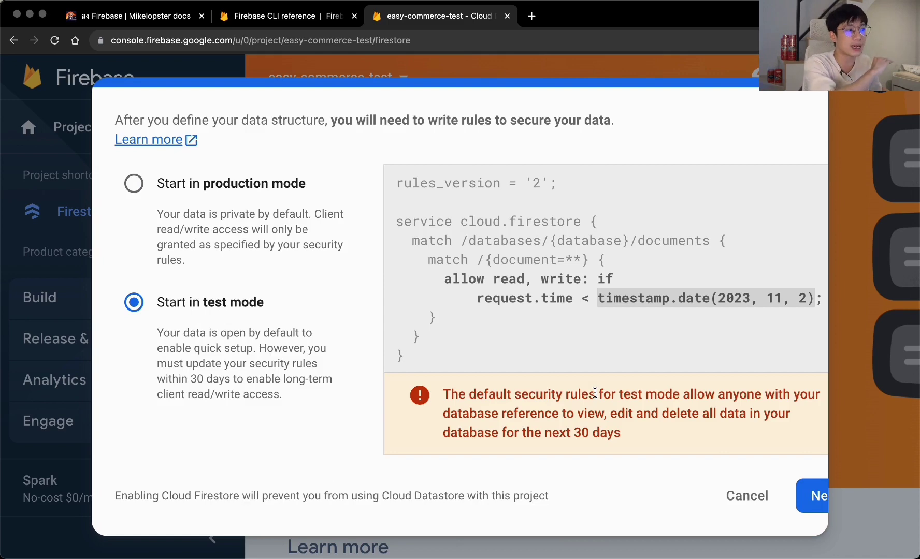
{"action": "left_click", "coordinate": [815, 496]}
Step: Set the Cloud Firestore location to asia-southeast1 (Singapore) and enable the database
{"action": "left_click", "coordinate": [321, 400]}
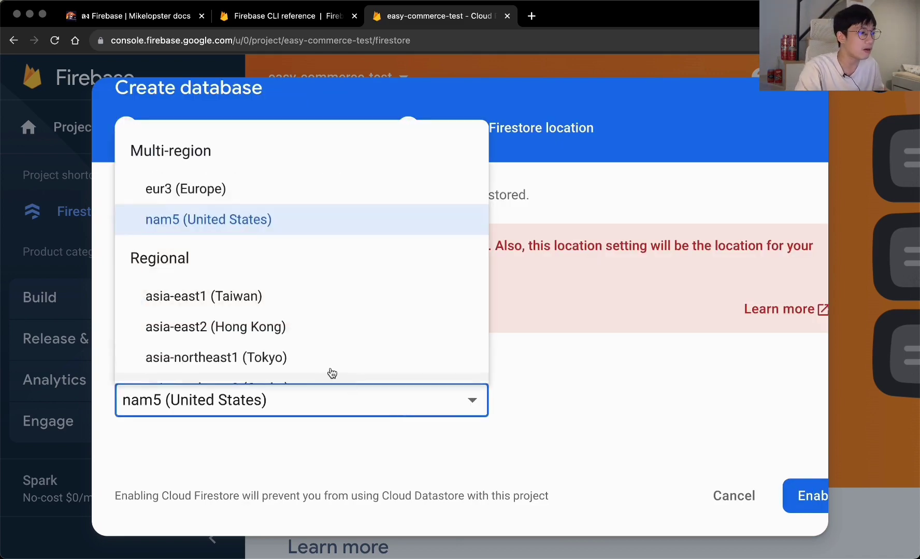
{"action": "scroll", "coordinate": [325, 347], "scroll_direction": "down", "scroll_amount": 4}
{"action": "scroll", "coordinate": [323, 347], "scroll_direction": "up", "scroll_amount": 3}
{"action": "scroll", "coordinate": [322, 347], "scroll_direction": "down", "scroll_amount": 2}
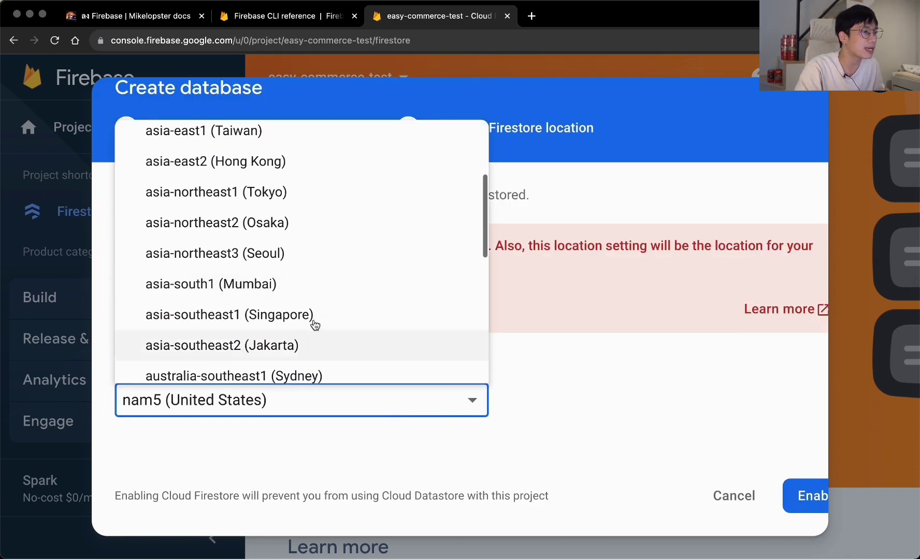
{"action": "left_click", "coordinate": [316, 317]}
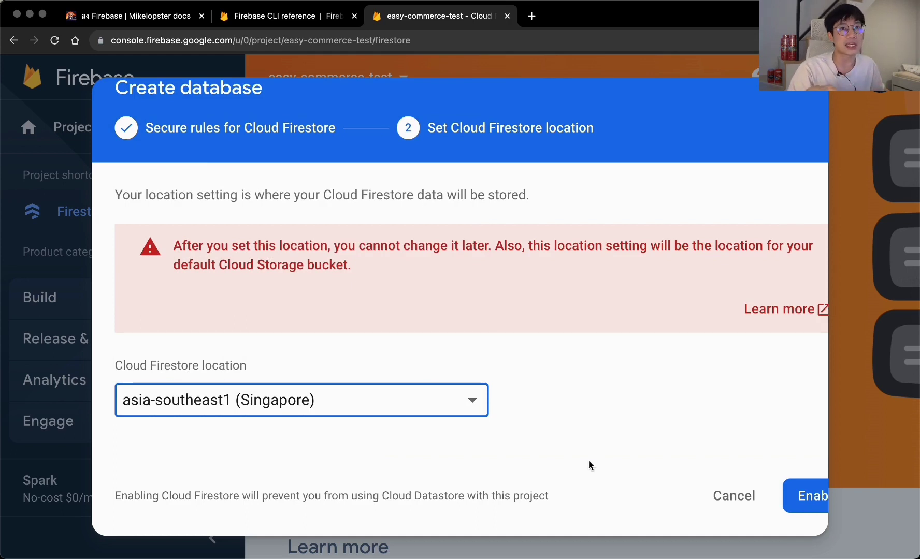
{"action": "left_click", "coordinate": [446, 407]}
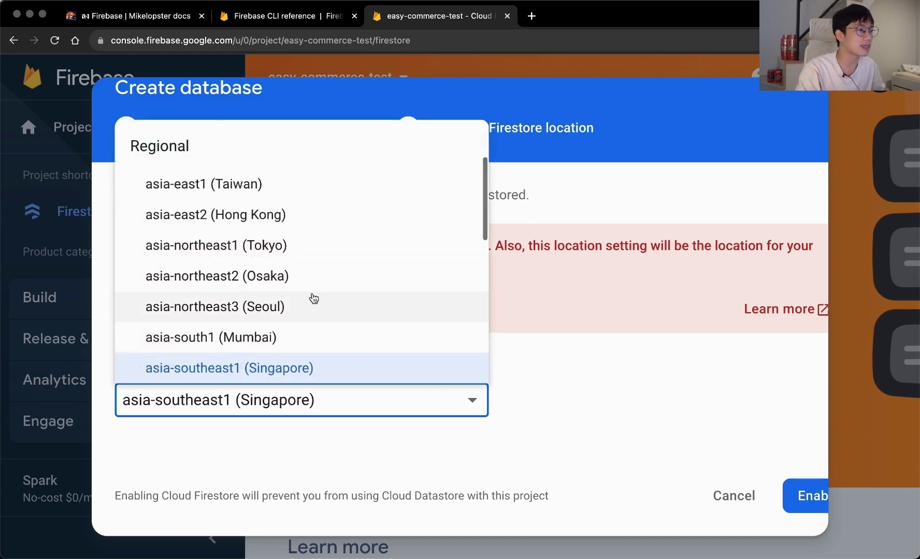
{"action": "scroll", "coordinate": [312, 299], "scroll_direction": "up", "scroll_amount": 3}
{"action": "left_click", "coordinate": [538, 393]}
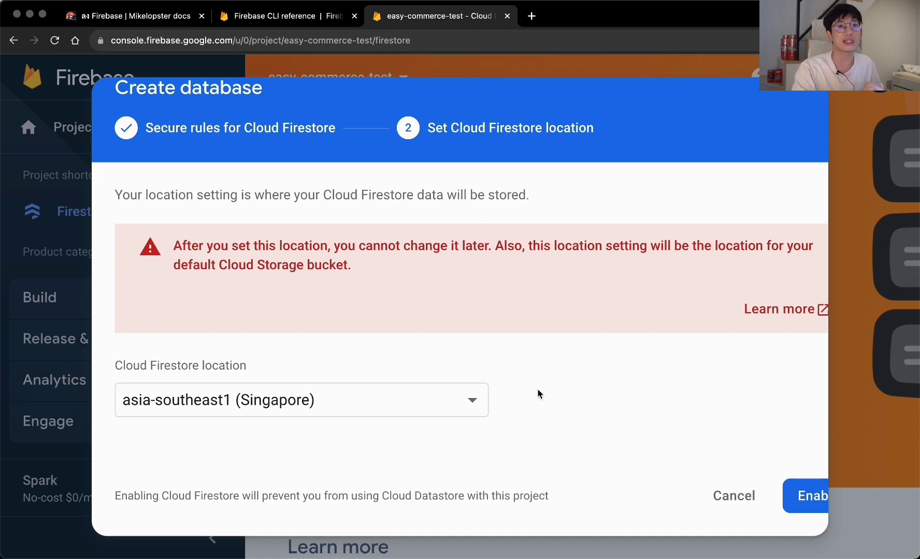
{"action": "left_click", "coordinate": [805, 496]}
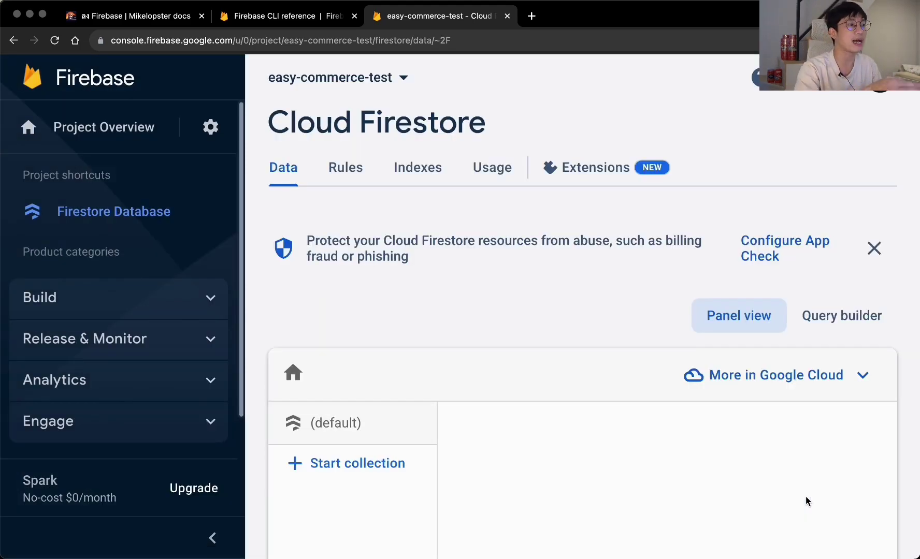
{"action": "scroll", "coordinate": [455, 401], "scroll_direction": "down", "scroll_amount": 3}
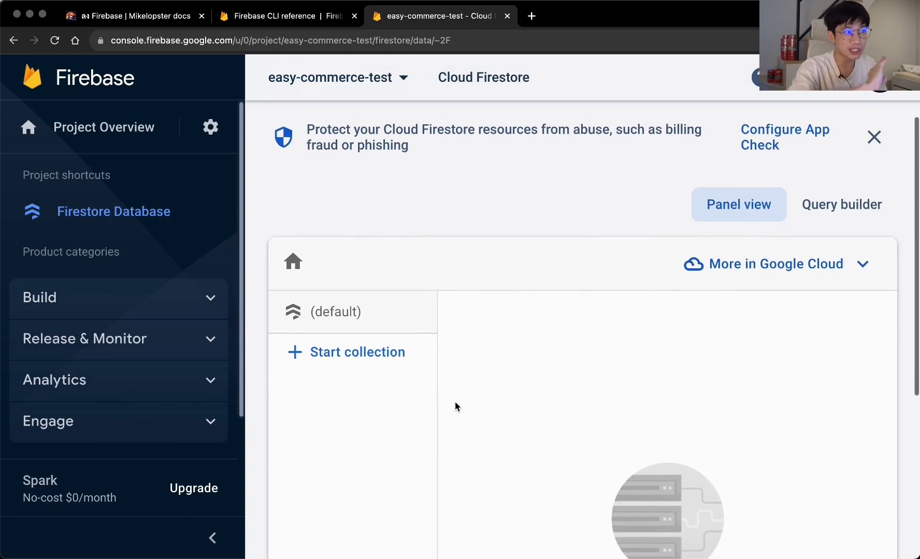
{"action": "scroll", "coordinate": [454, 402], "scroll_direction": "up", "scroll_amount": 3}
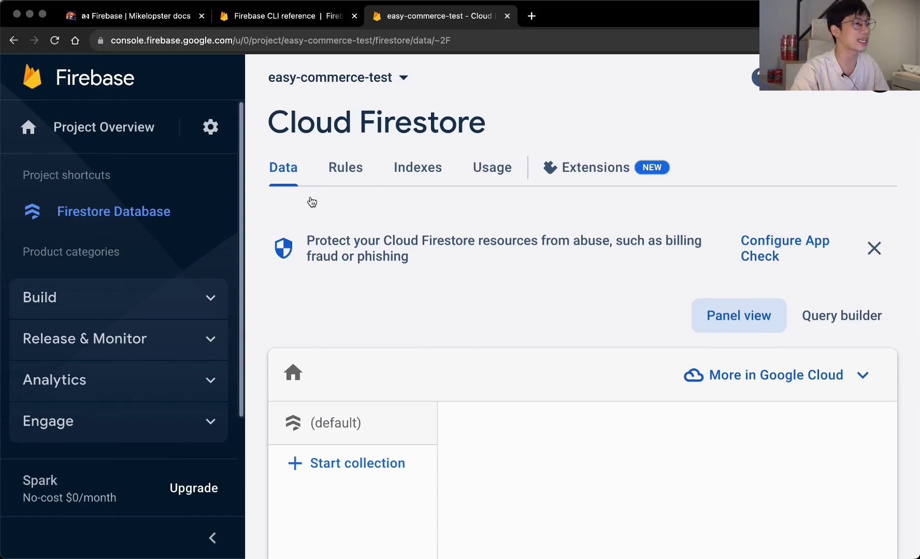
Step: Switch to VS Code and run firebase init again in the easy-commerce terminal
{"action": "key", "text": "super+Tab"}
{"action": "key", "text": "Up"}
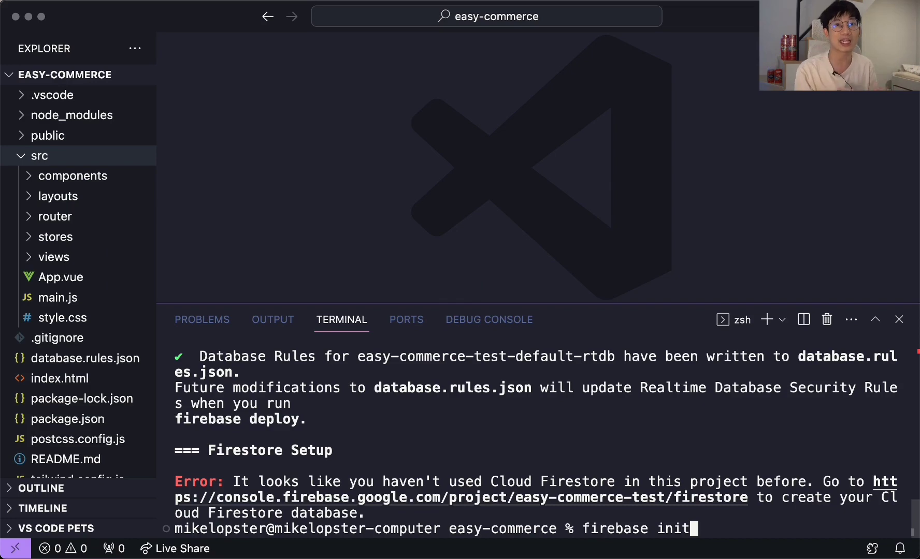
{"action": "key", "text": "Return"}
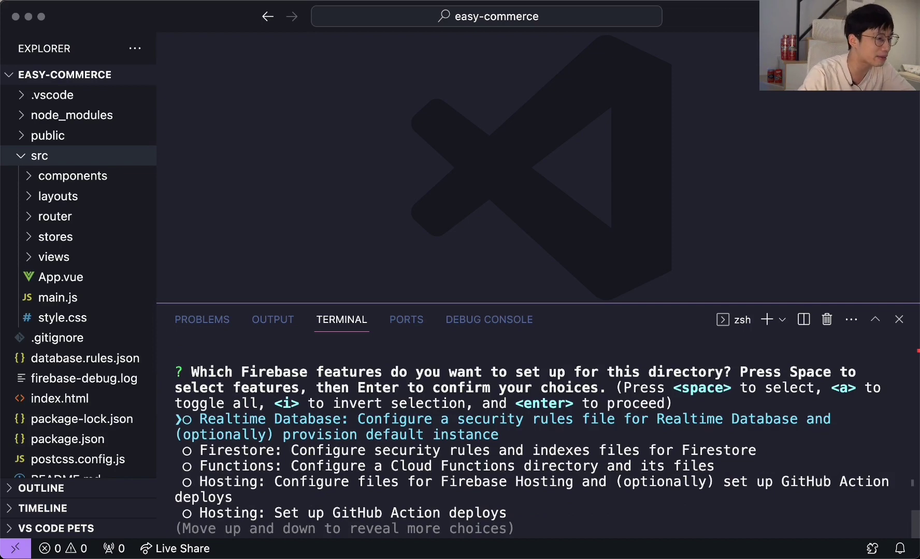
Step: Select the Realtime Database, Firestore, Functions, Hosting (configure files), Storage and Emulators features for the directory
{"action": "key", "text": "space"}
{"action": "key", "text": "Down"}
{"action": "key", "text": "space"}
{"action": "key", "text": "Down"}
{"action": "key", "text": "space"}
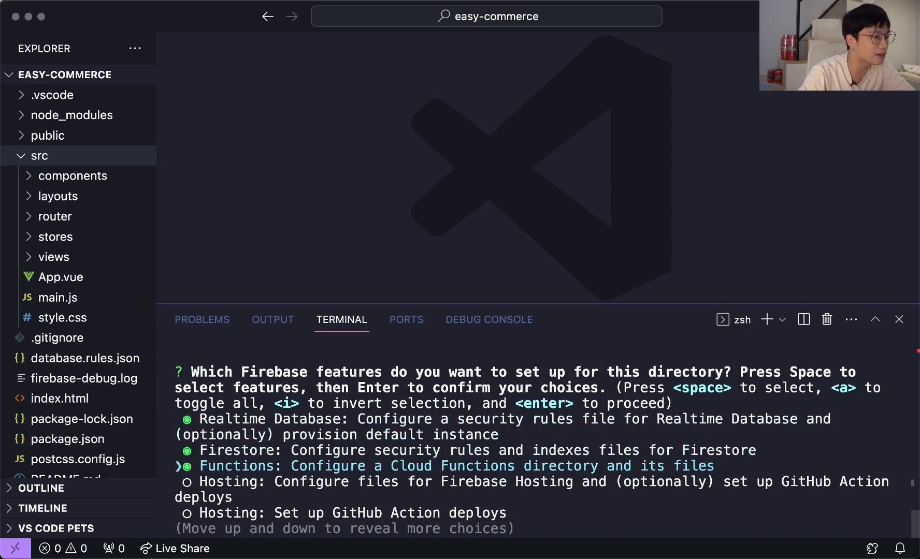
{"action": "key", "text": "Down"}
{"action": "key", "text": "space"}
{"action": "key", "text": "Down"}
{"action": "key", "text": "Down"}
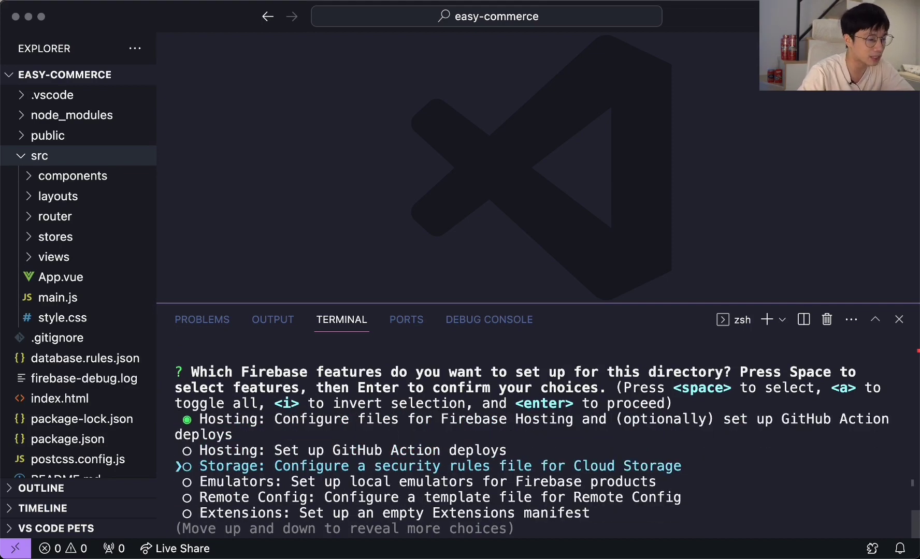
{"action": "key", "text": "space"}
{"action": "key", "text": "Down"}
{"action": "key", "text": "space"}
{"action": "key", "text": "Down"}
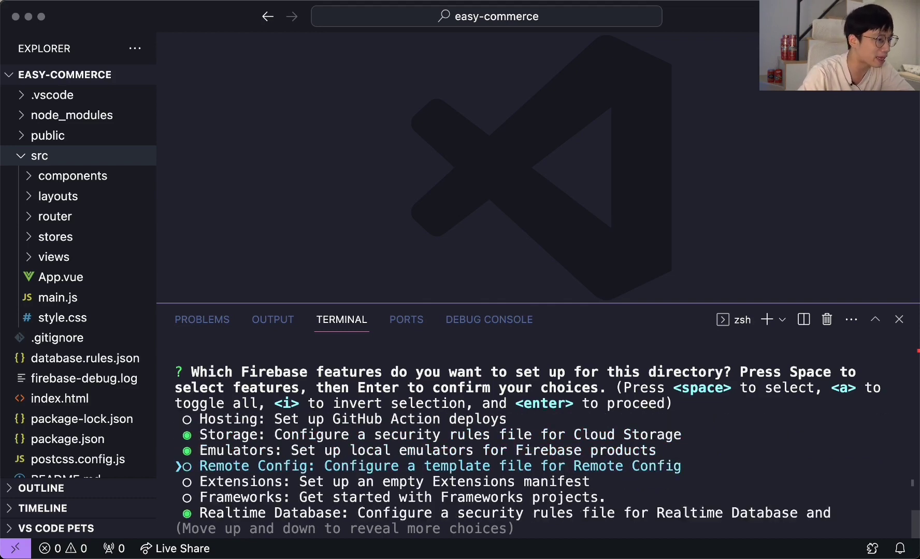
Step: Check the choices through the whole Firebase feature list and confirm the selection
{"action": "key", "text": "Down"}
{"action": "key", "text": "Down"}
{"action": "key", "text": "Down"}
{"action": "key", "text": "Down"}
{"action": "key", "text": "Down"}
{"action": "key", "text": "Down"}
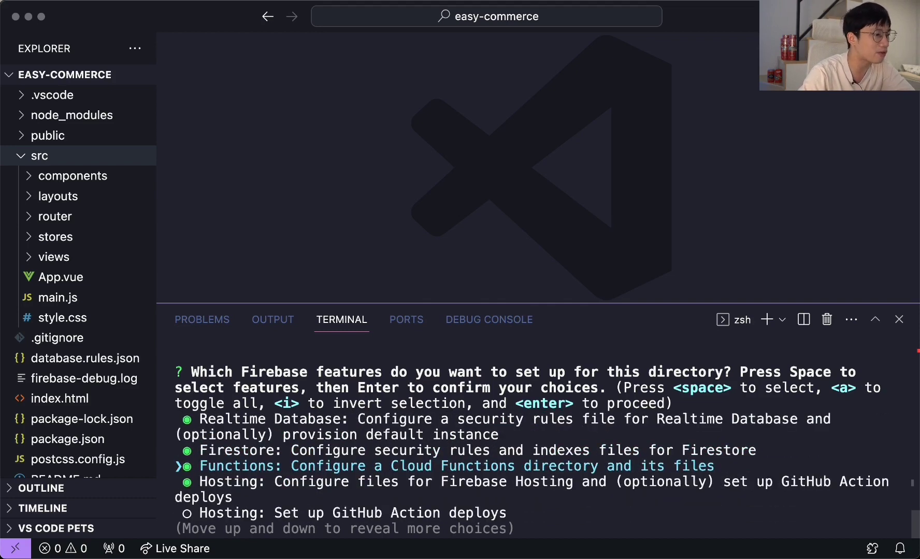
{"action": "key", "text": "Down"}
{"action": "key", "text": "Down"}
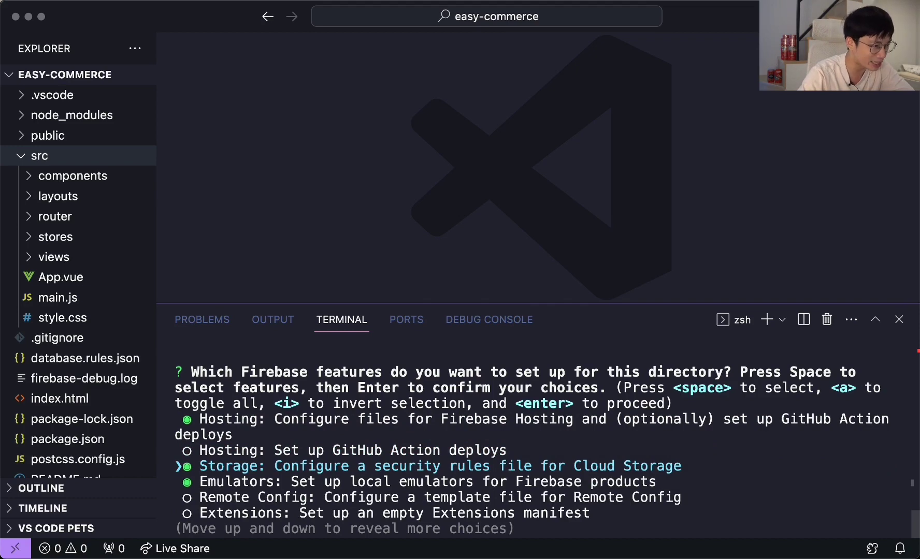
{"action": "key", "text": "Return"}
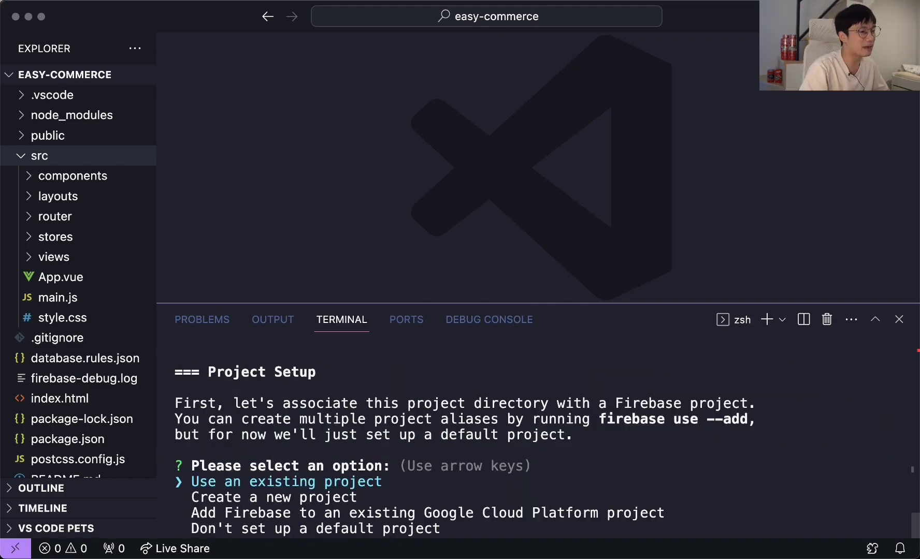
Step: Use the existing easy-commerce-test project and database.rules.json for the Realtime Database rules, declining to overwrite the file
{"action": "key", "text": "Return"}
{"action": "key", "text": "Return"}
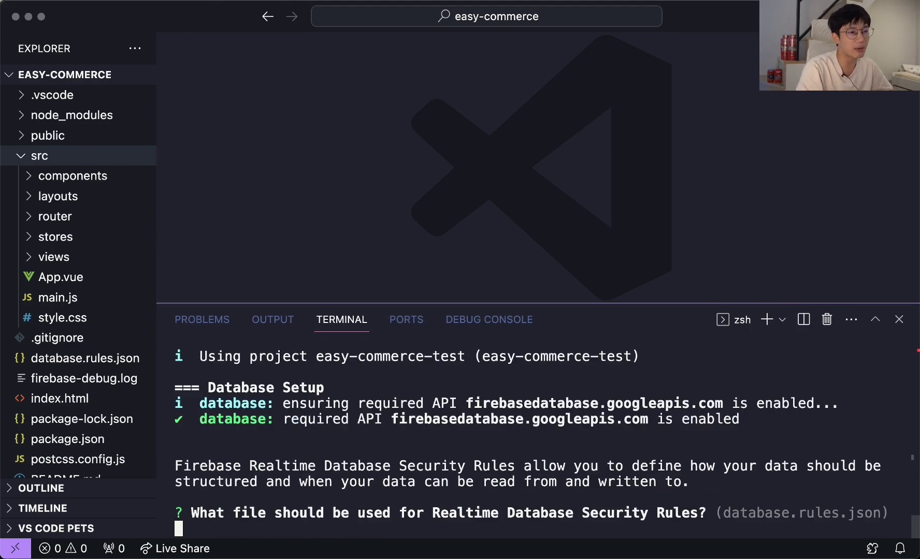
{"action": "key", "text": "Return"}
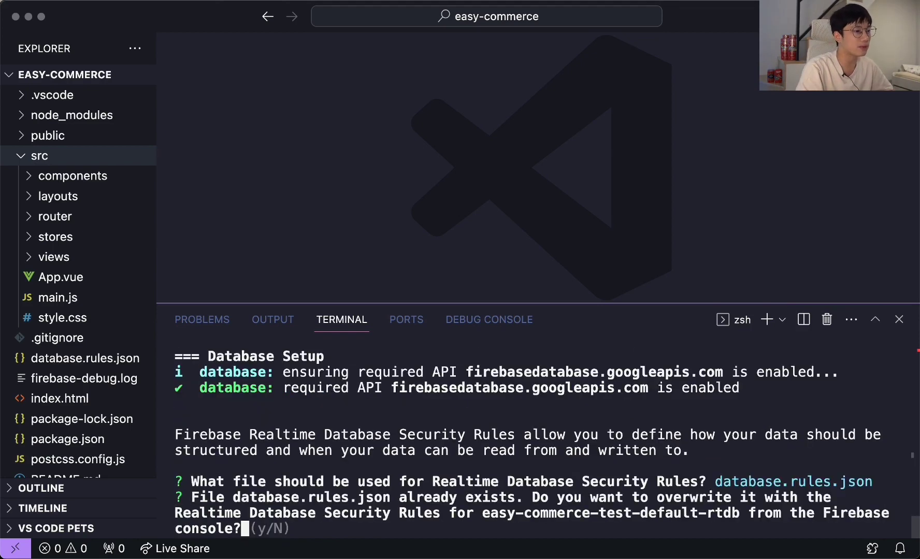
{"action": "key", "text": "Return"}
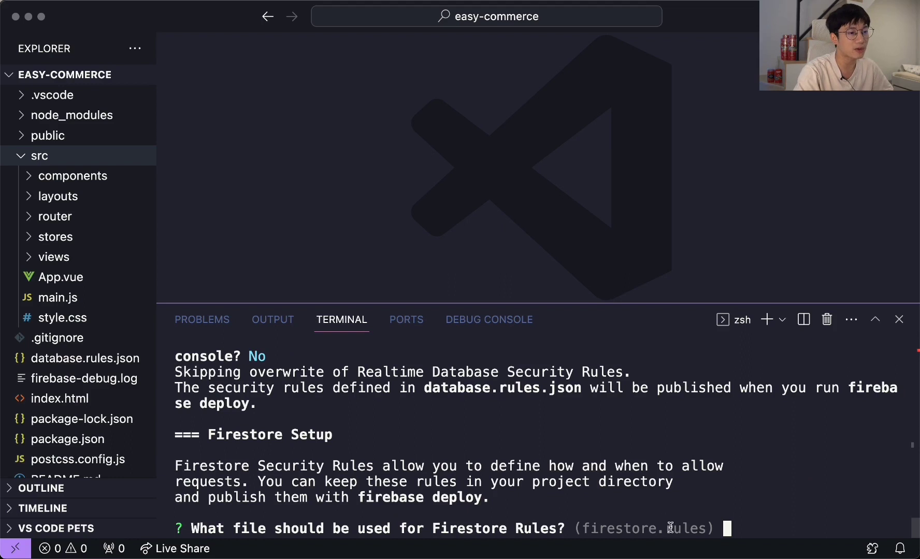
Step: Use firestore.rules as the Firestore rules file and firestore.indexes.json as the indexes file
{"action": "key", "text": "Return"}
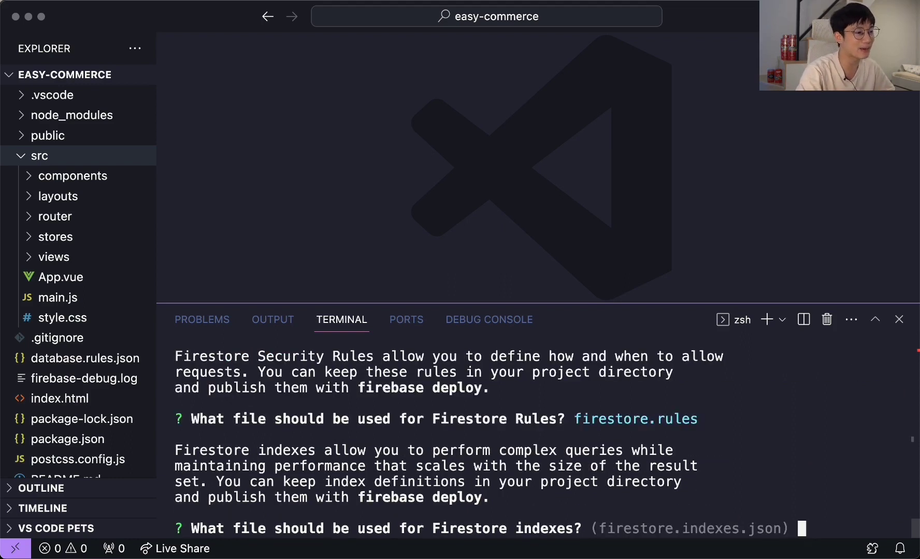
{"action": "key", "text": "Return"}
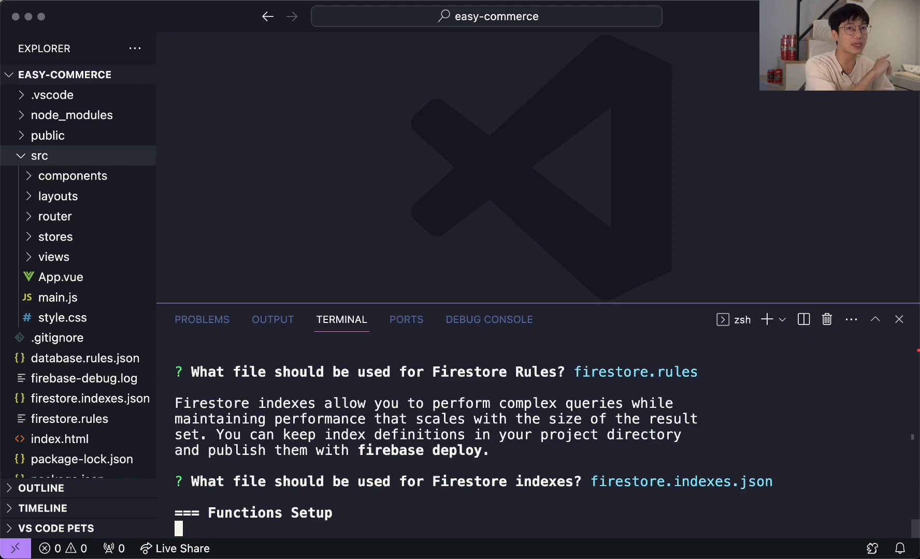
Step: Collapse the src folder, choose JavaScript as the Cloud Functions language and decline ESLint
{"action": "left_click", "coordinate": [63, 161]}
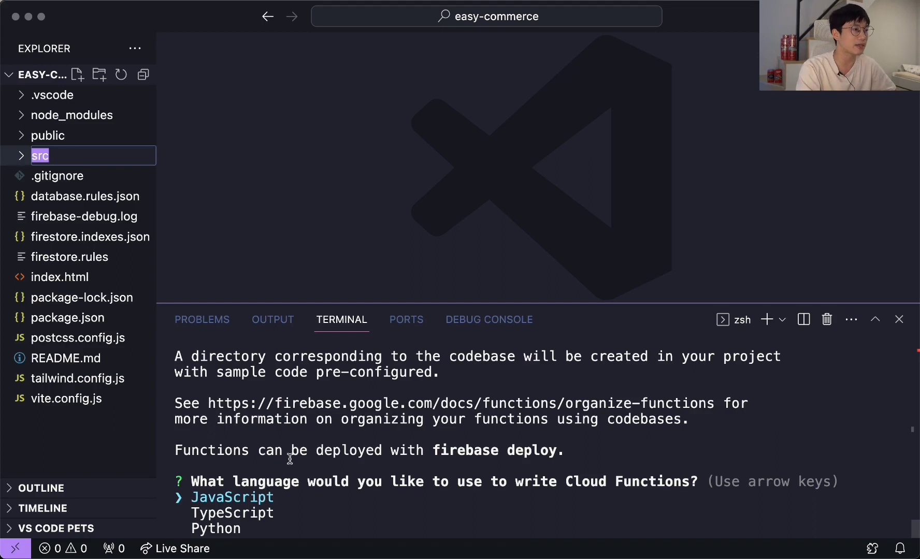
{"action": "left_click", "coordinate": [307, 444]}
{"action": "key", "text": "Return"}
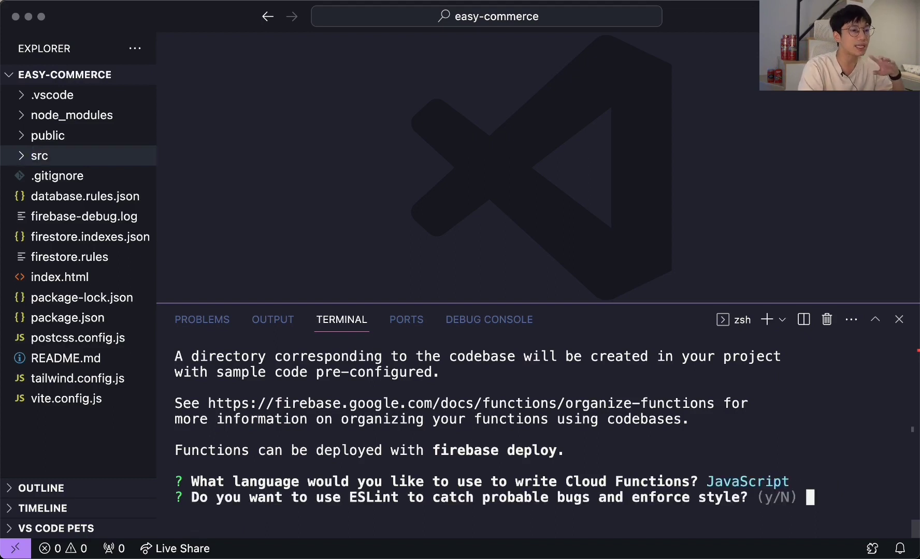
{"action": "key", "text": "Return"}
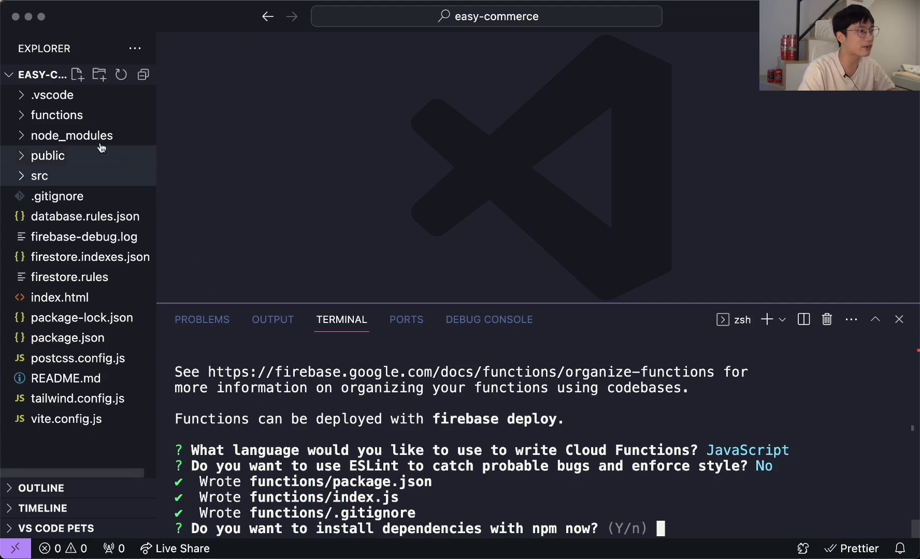
Step: Check the contents of the new functions folder and accept installing its dependencies with npm
{"action": "left_click", "coordinate": [73, 114]}
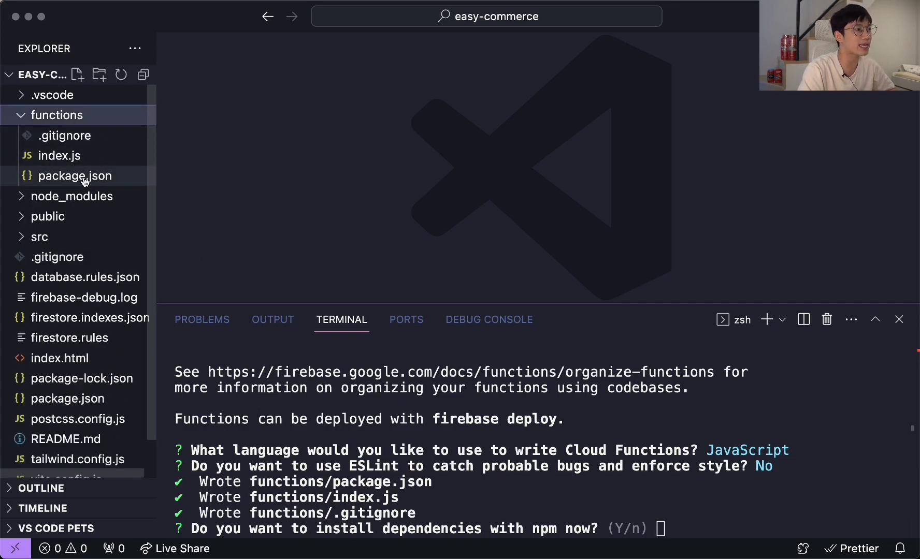
{"action": "left_click", "coordinate": [81, 119]}
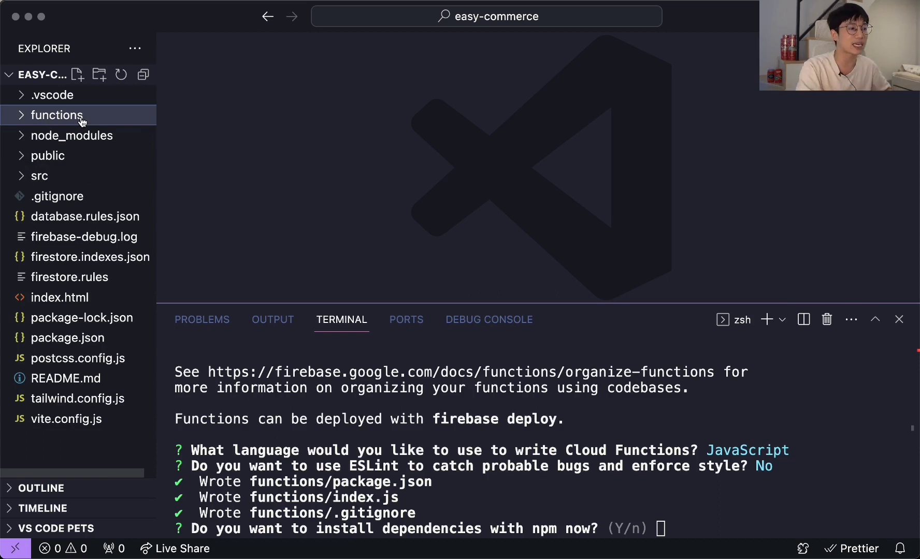
{"action": "left_click", "coordinate": [434, 440]}
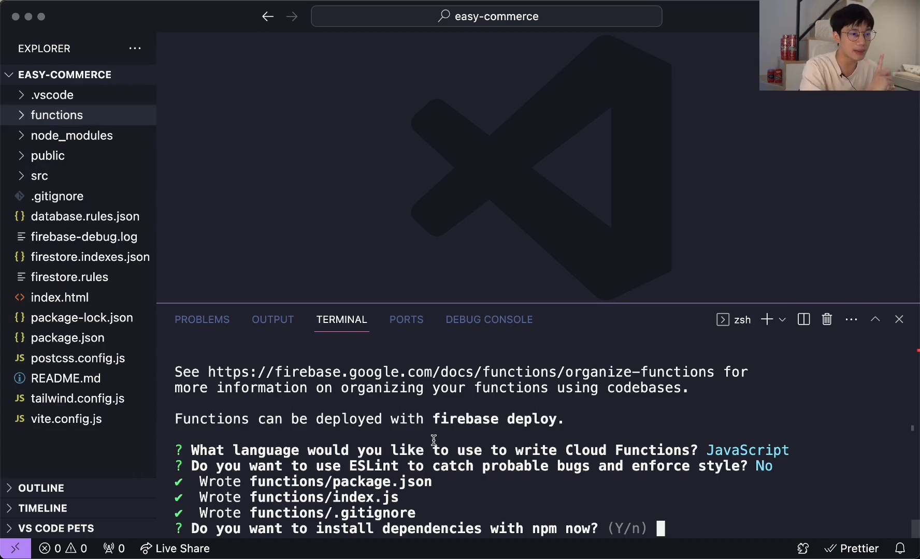
{"action": "key", "text": "Return"}
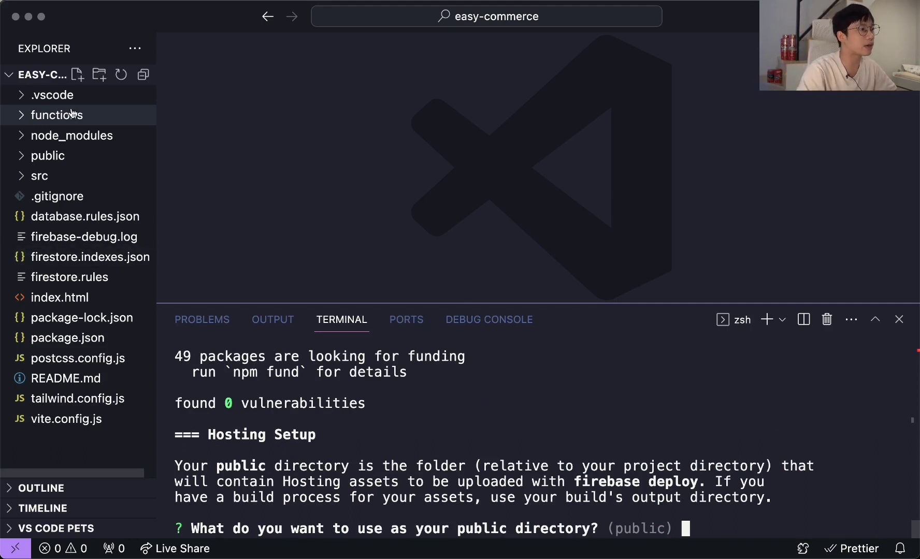
Step: Check the public folder in the project and use public as the Hosting public directory
{"action": "left_click", "coordinate": [61, 159]}
{"action": "left_click", "coordinate": [60, 161]}
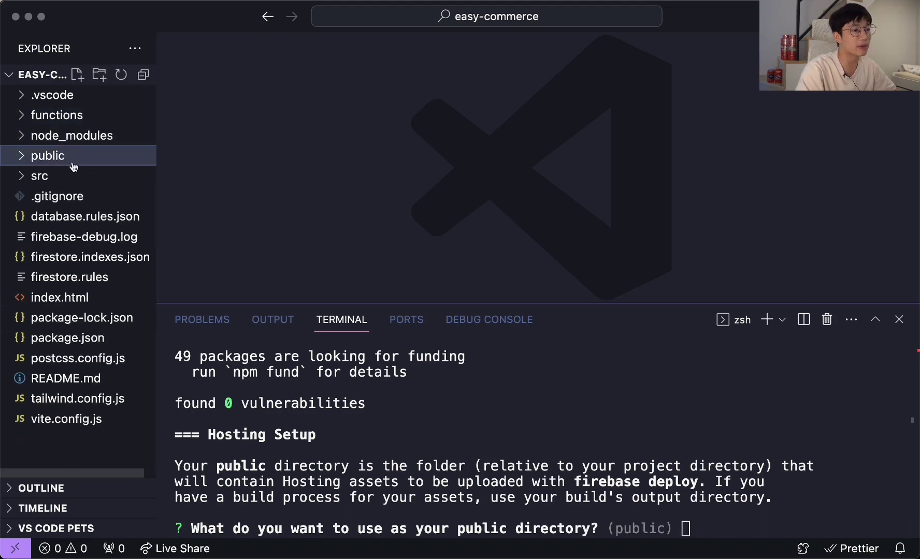
{"action": "left_click", "coordinate": [589, 460]}
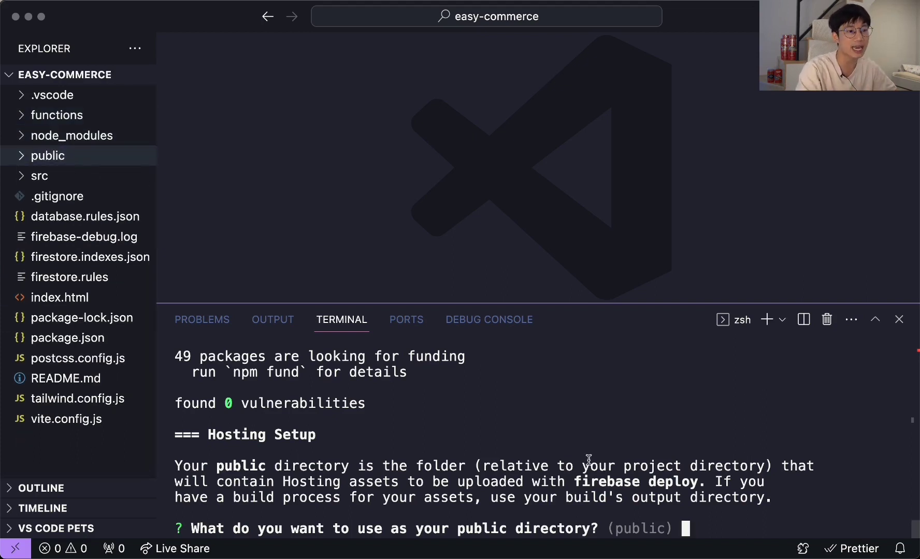
{"action": "key", "text": "Return"}
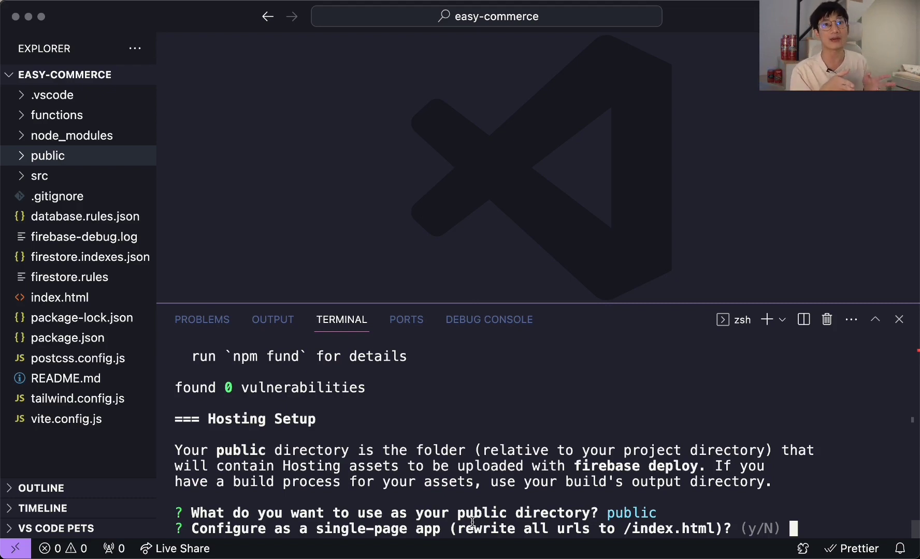
Step: Configure Hosting as a single-page app and decline automatic builds and deploys with GitHub
{"action": "type", "text": "y"}
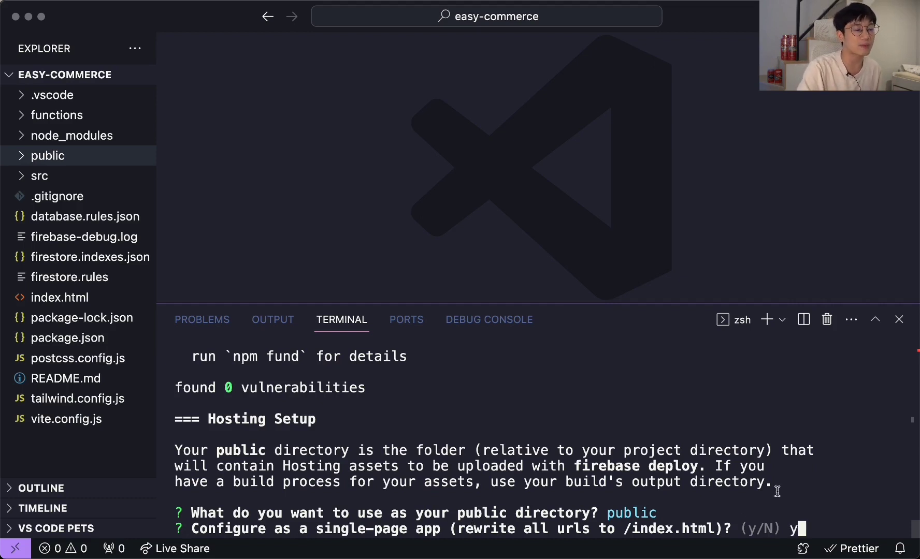
{"action": "left_click_drag", "start_coordinate": [755, 529], "coordinate": [774, 532]}
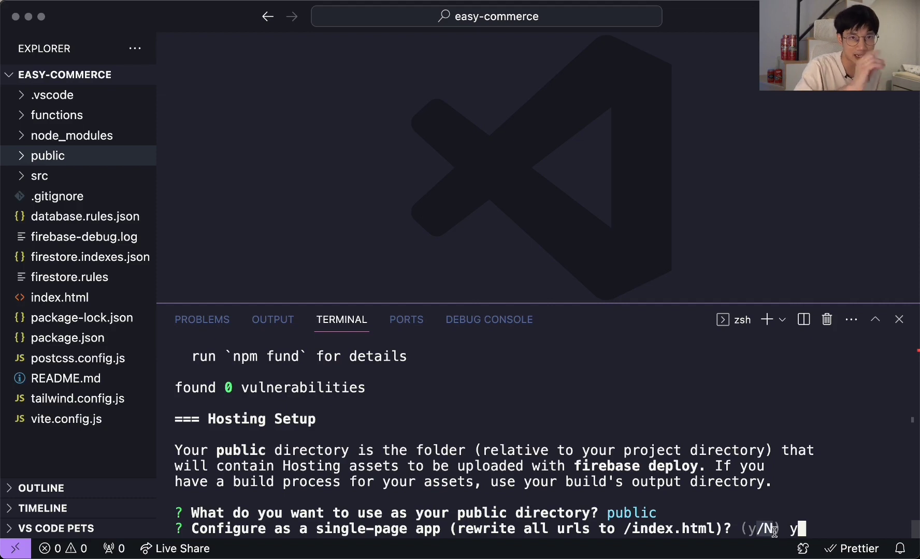
{"action": "left_click", "coordinate": [831, 454]}
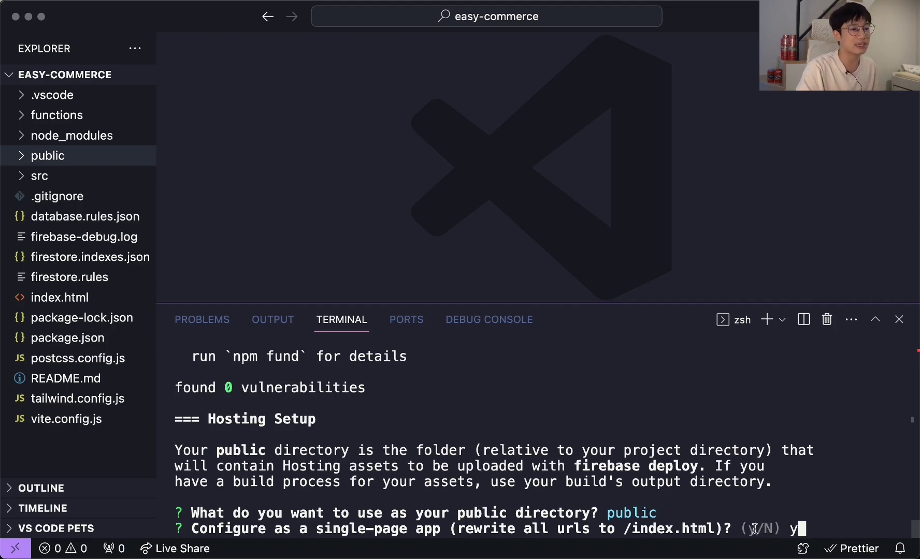
{"action": "type", "text": "y"}
{"action": "key", "text": "Return"}
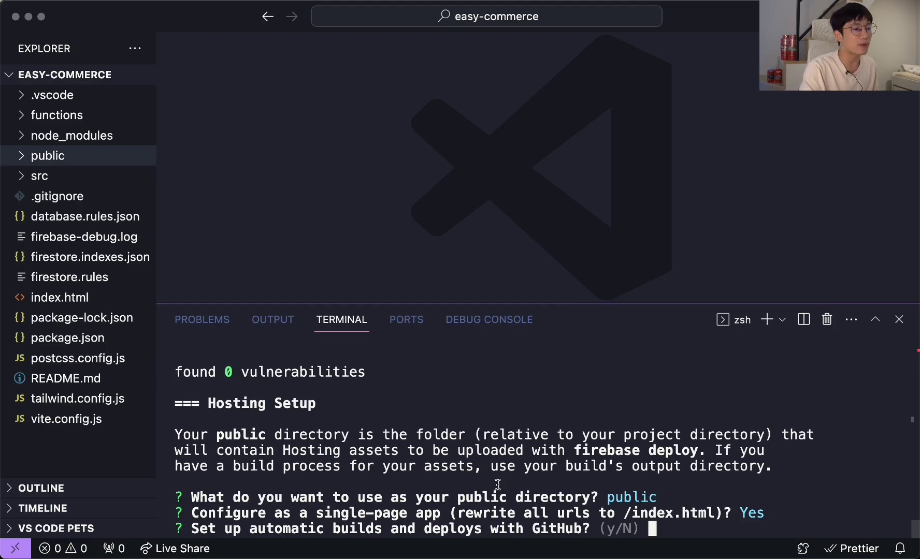
{"action": "key", "text": "Return"}
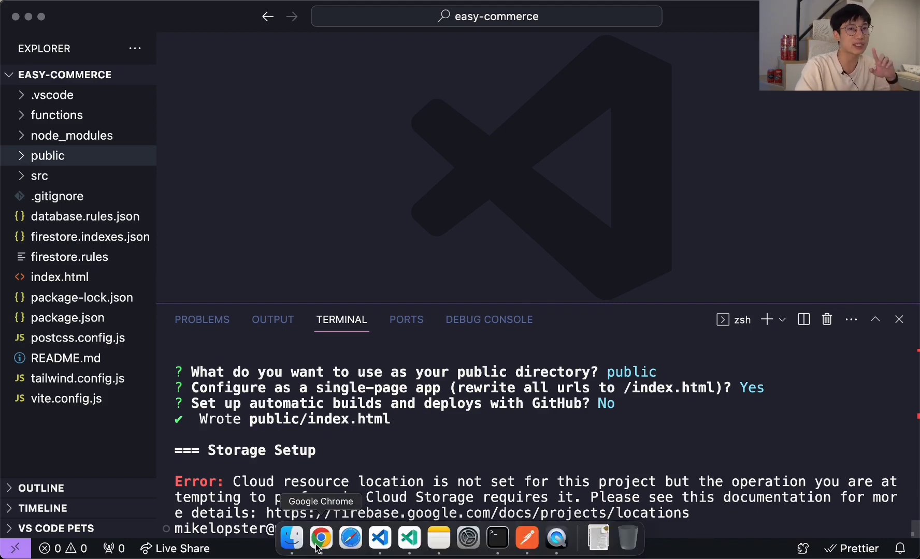
Step: Switch to the Firebase console in Chrome and start the Cloud Storage setup for easy-commerce-test
{"action": "left_click", "coordinate": [317, 546]}
{"action": "scroll", "coordinate": [186, 313], "scroll_direction": "down", "scroll_amount": 3}
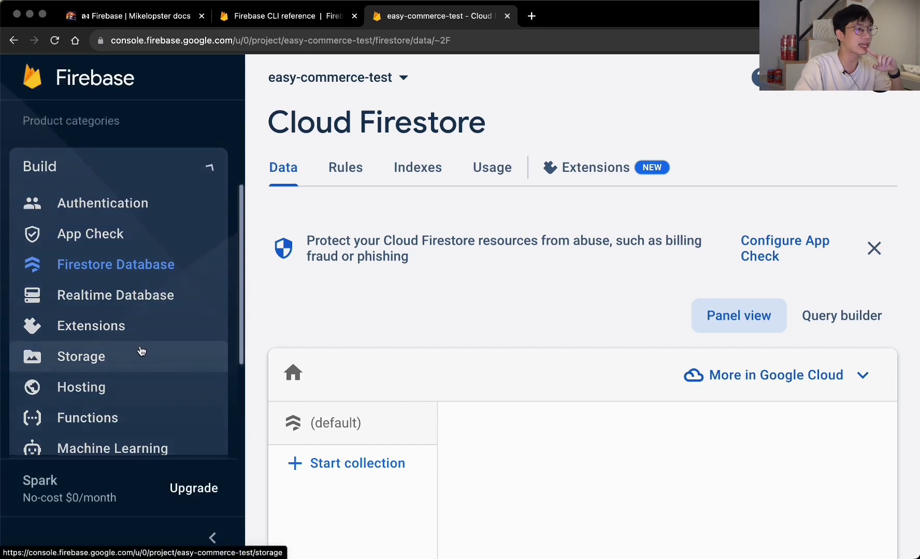
{"action": "left_click", "coordinate": [142, 353]}
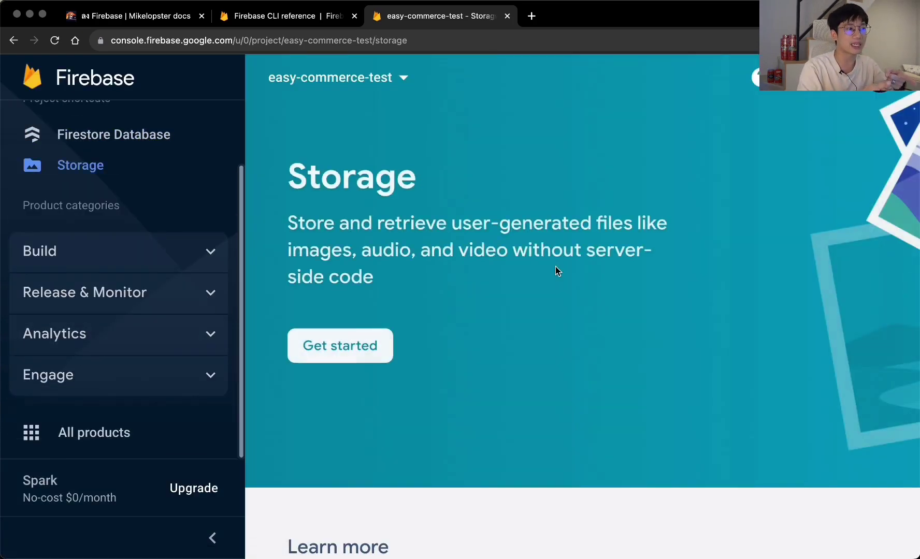
{"action": "left_click", "coordinate": [369, 337]}
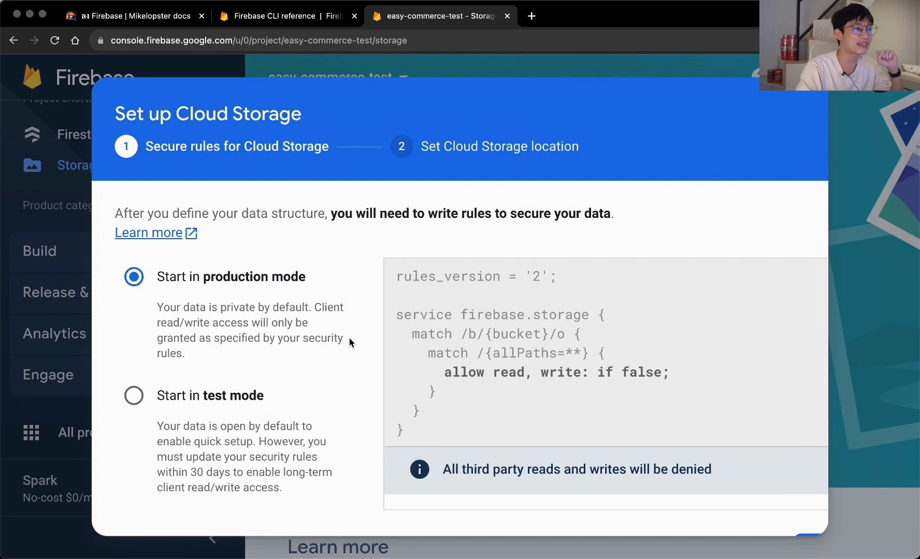
Step: Set up Cloud Storage in test mode with the preset asia-southeast1 location
{"action": "scroll", "coordinate": [349, 338], "scroll_direction": "down", "scroll_amount": 2}
{"action": "left_click", "coordinate": [248, 343]}
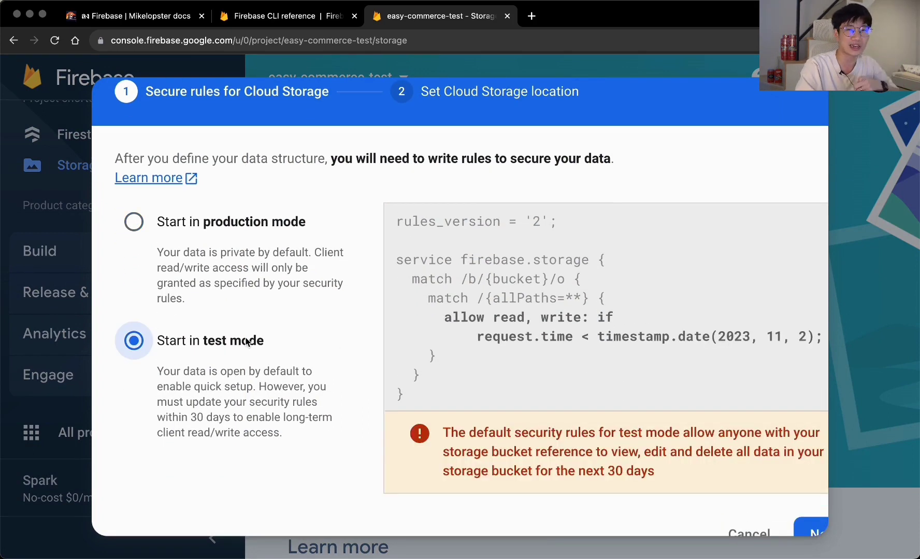
{"action": "scroll", "coordinate": [598, 289], "scroll_direction": "down", "scroll_amount": 1}
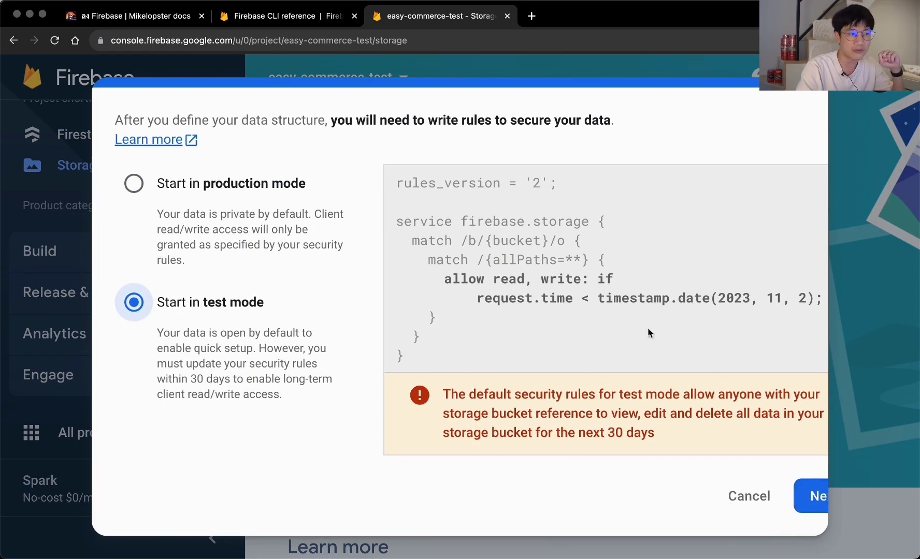
{"action": "left_click", "coordinate": [810, 495]}
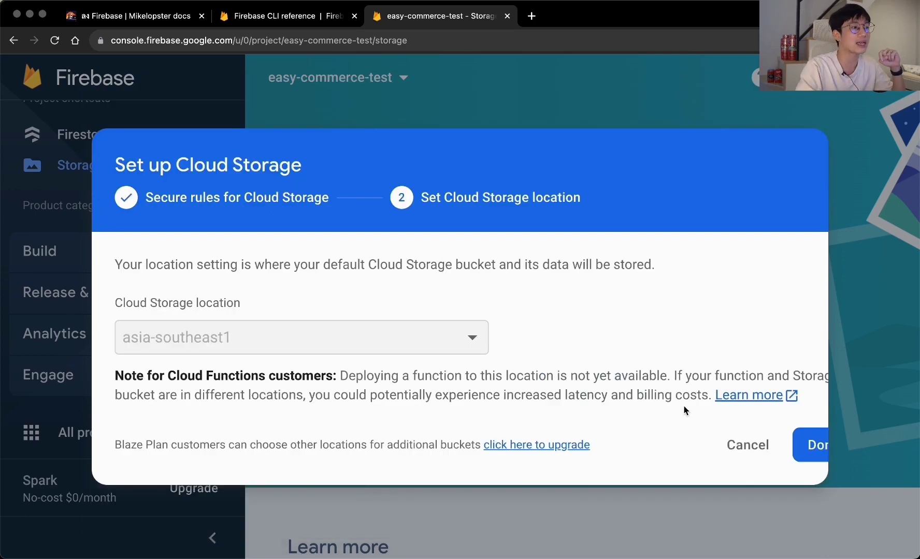
{"action": "mouse_move", "coordinate": [273, 334]}
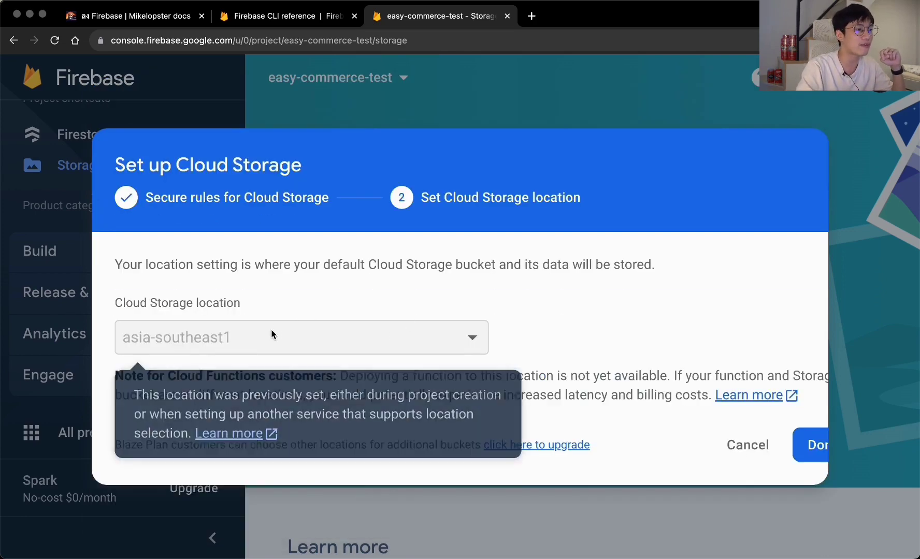
{"action": "mouse_move", "coordinate": [477, 348]}
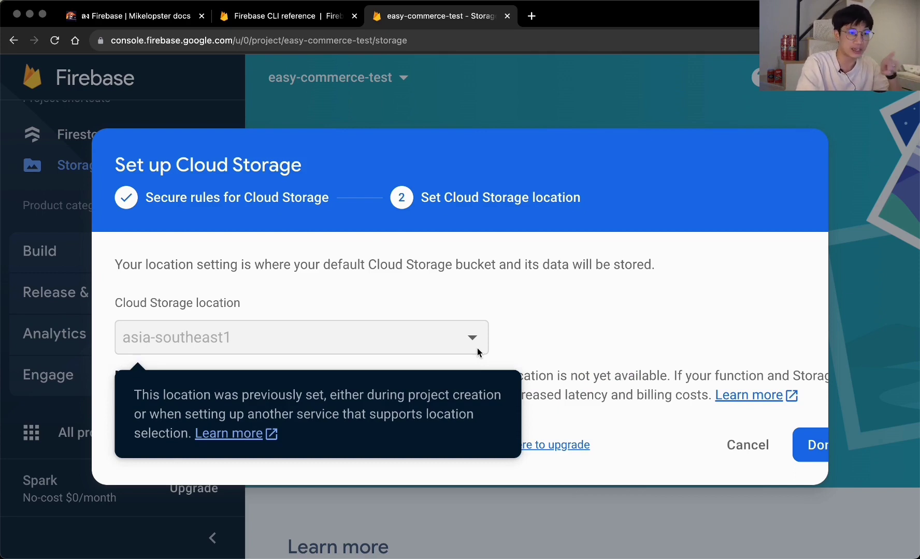
{"action": "left_click", "coordinate": [801, 446]}
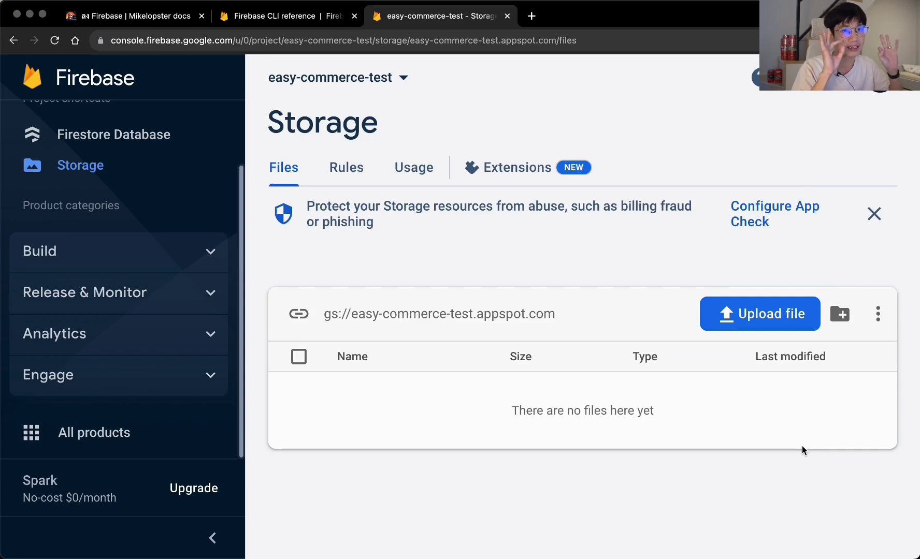
Step: Switch back to VS Code and run firebase init again with the existing easy-commerce-test project
{"action": "key", "text": "super+Tab"}
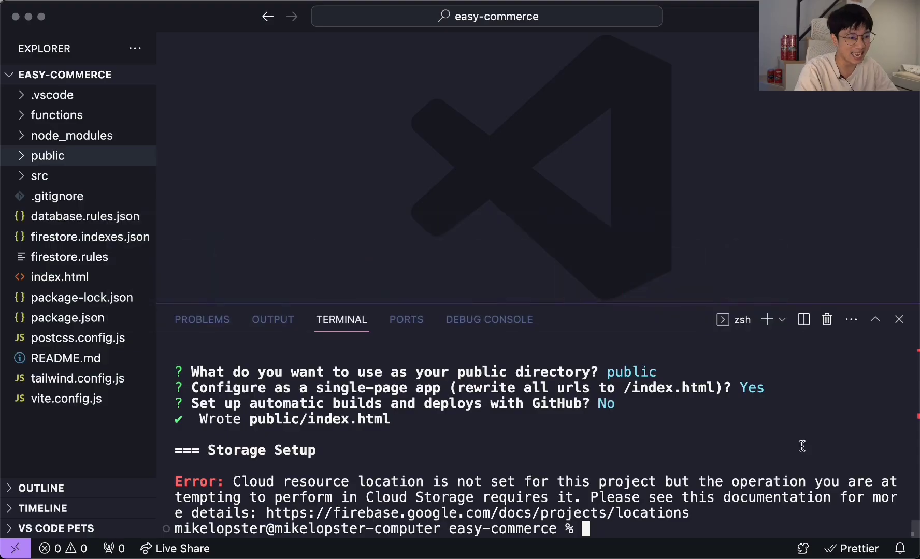
{"action": "key", "text": "Up"}
{"action": "key", "text": "Return"}
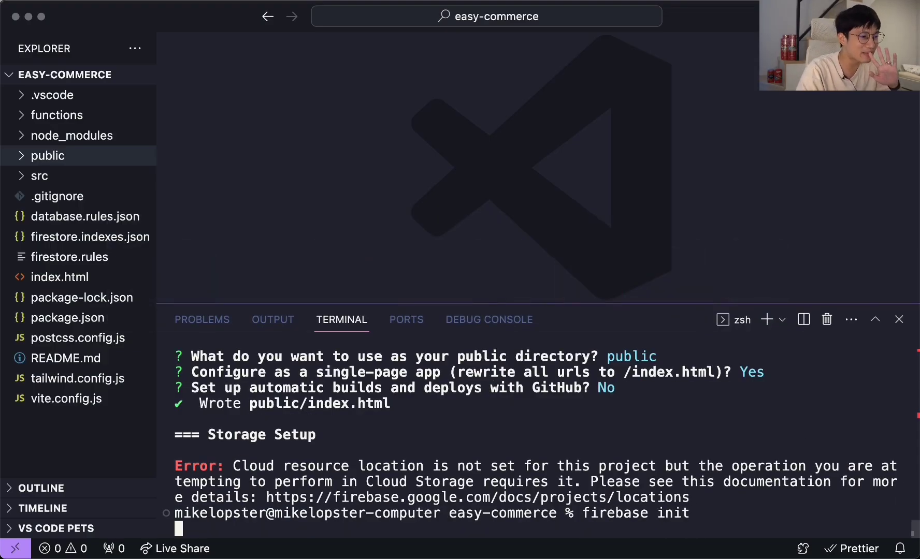
{"action": "key", "text": "Down"}
{"action": "key", "text": "Down"}
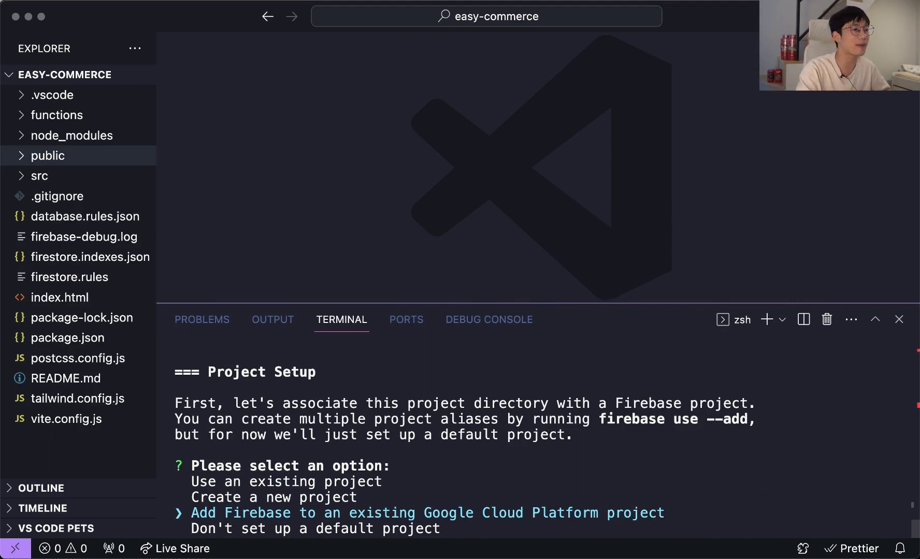
{"action": "key", "text": "Up"}
{"action": "key", "text": "Up"}
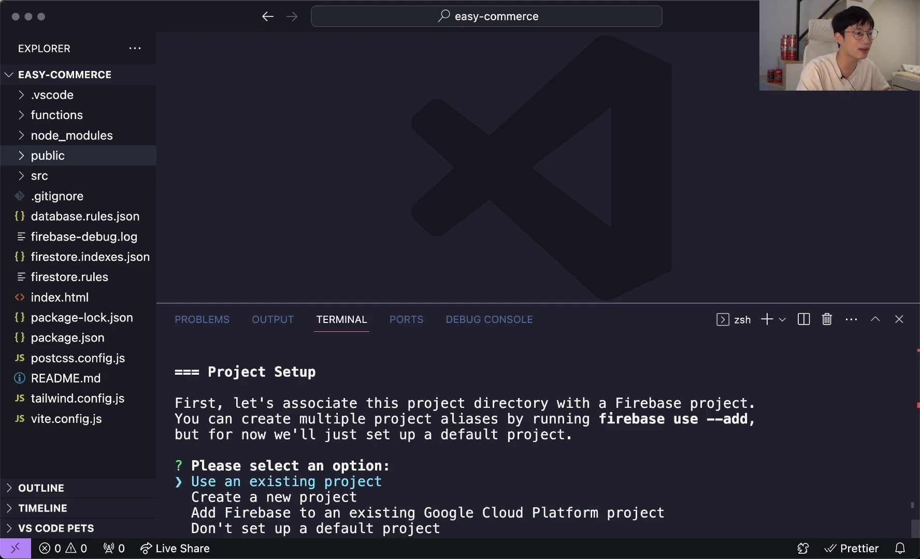
{"action": "key", "text": "Return"}
{"action": "key", "text": "Return"}
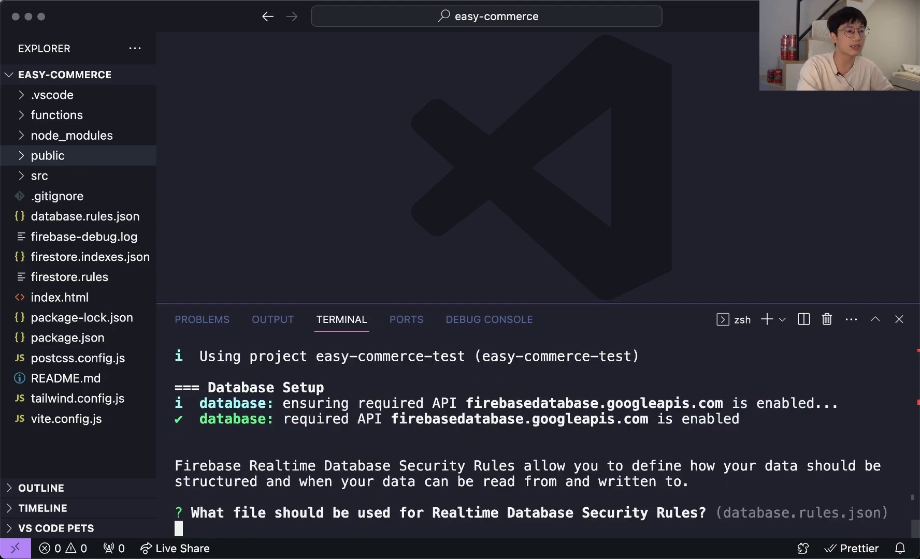
Step: Use database.rules.json, firestore.rules and firestore.indexes.json for the database setups, declining to overwrite each file
{"action": "key", "text": "Return"}
{"action": "key", "text": "Return"}
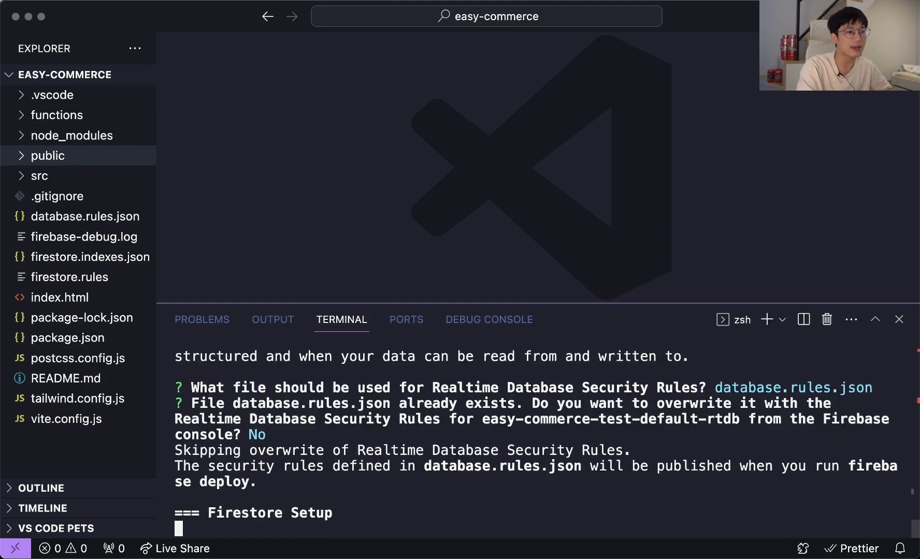
{"action": "key", "text": "Return"}
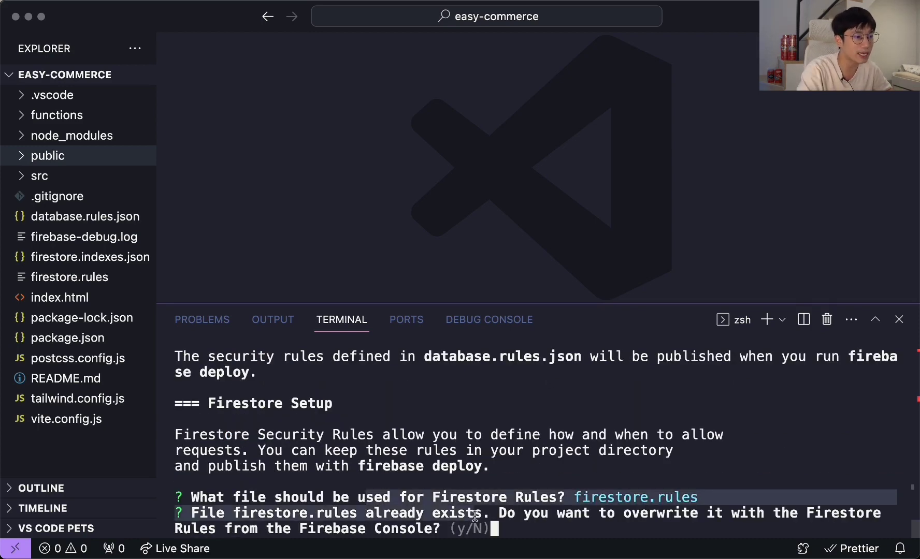
{"action": "key", "text": "Return"}
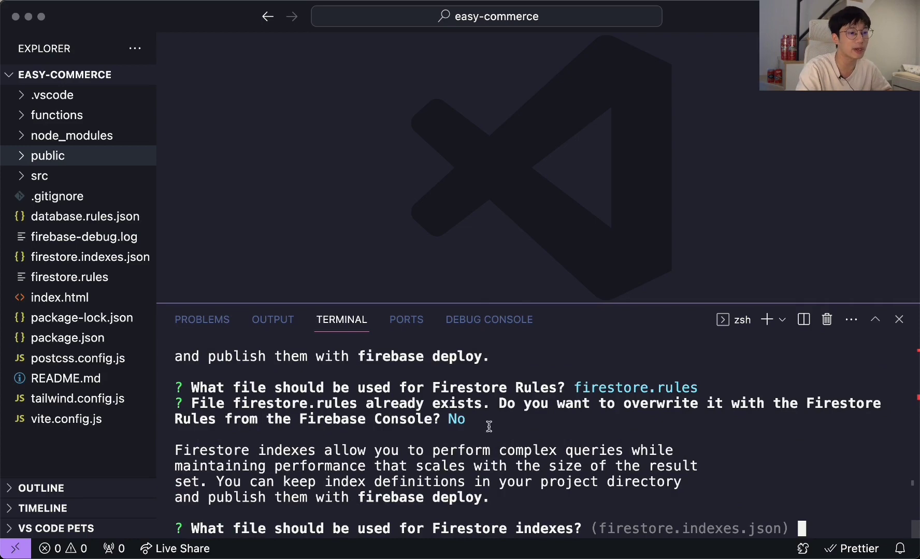
{"action": "key", "text": "Return"}
{"action": "key", "text": "Return"}
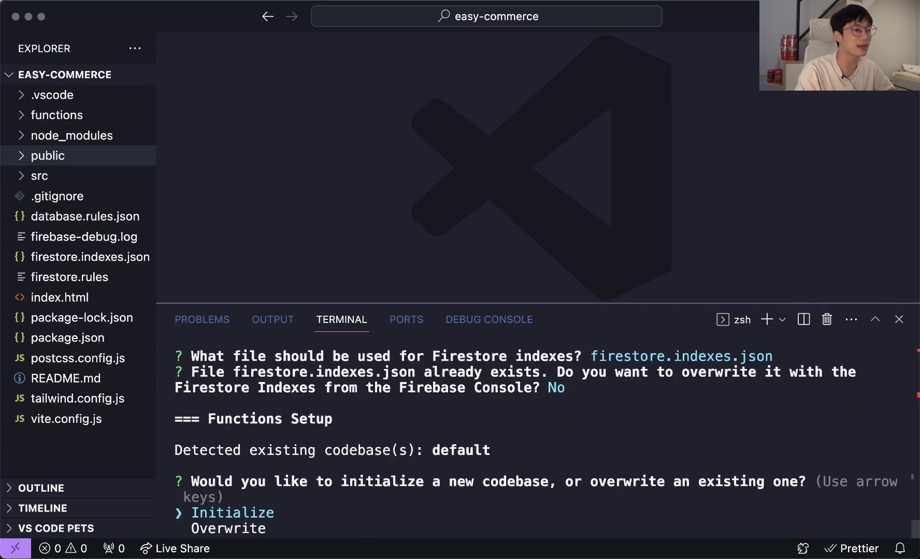
Step: Overwrite the existing default Functions codebase and choose JavaScript as its language
{"action": "key", "text": "Down"}
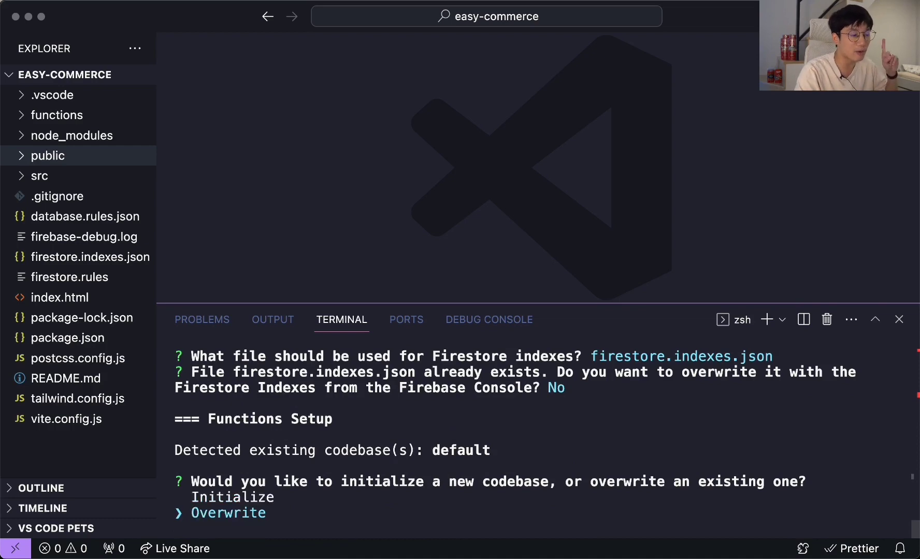
{"action": "key", "text": "Return"}
{"action": "key", "text": "Return"}
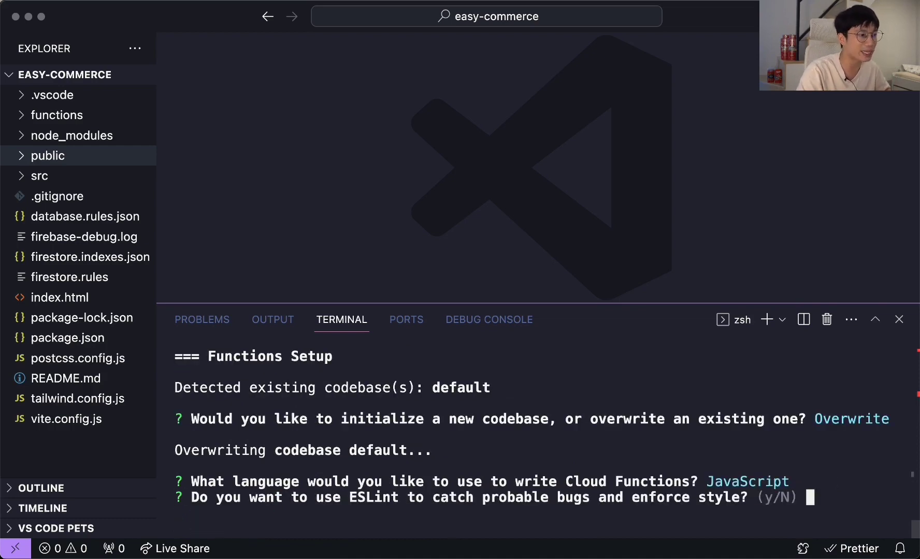
Step: Decline ESLint, keep the existing functions/package.json, functions/index.js and functions/.gitignore, and skip installing dependencies with npm
{"action": "key", "text": "Return"}
{"action": "key", "text": "Return"}
{"action": "key", "text": "Return"}
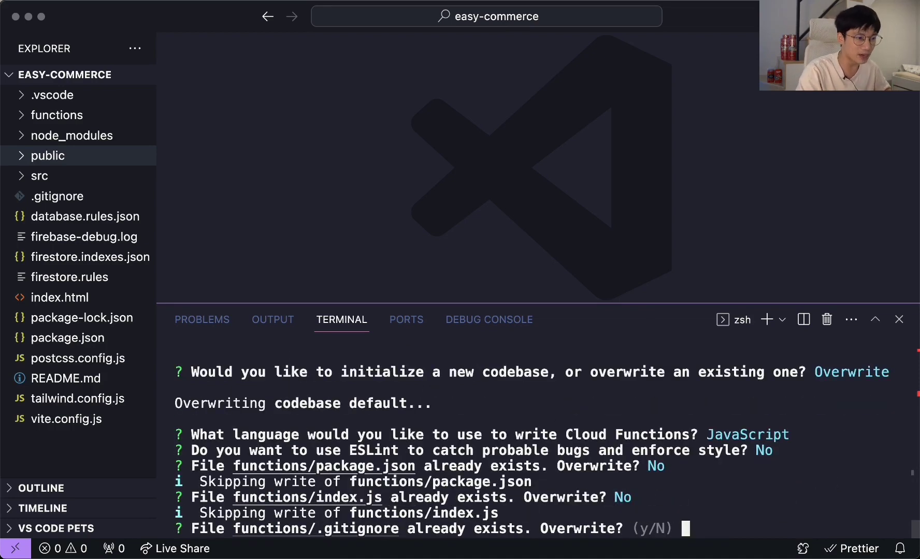
{"action": "key", "text": "Return"}
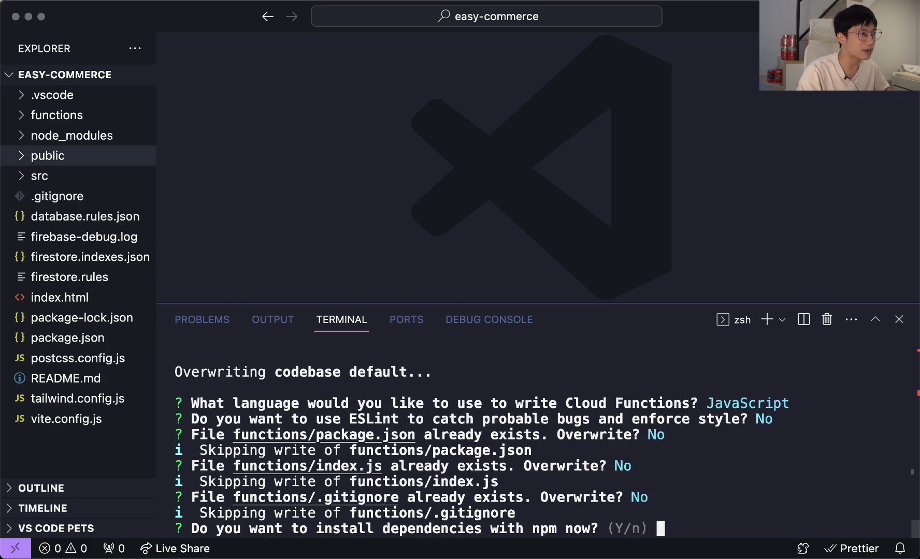
{"action": "left_click", "coordinate": [57, 115]}
{"action": "left_click", "coordinate": [57, 114]}
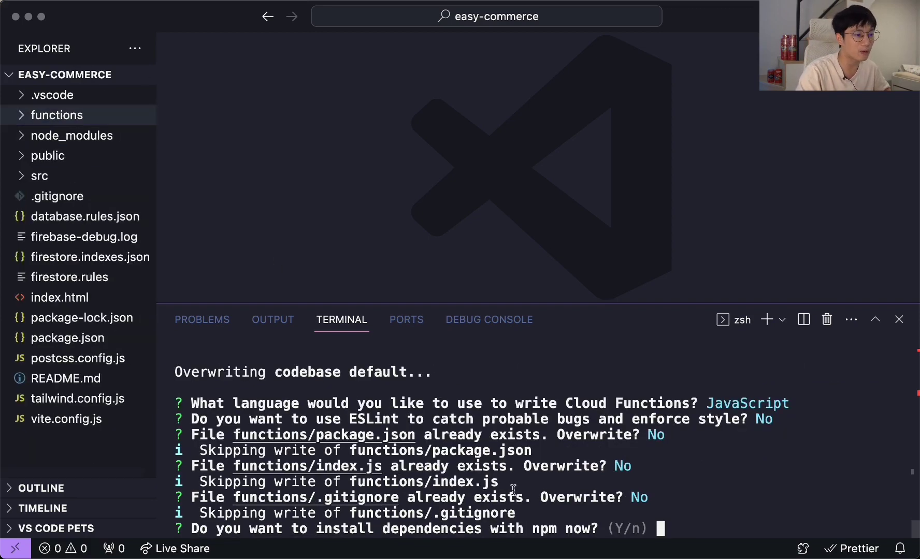
{"action": "type", "text": "n"}
{"action": "key", "text": "Return"}
Step: Configure Hosting from public as a single-page app, without GitHub deploys or overwriting public/index.html, and use storage.rules for Storage
{"action": "key", "text": "Return"}
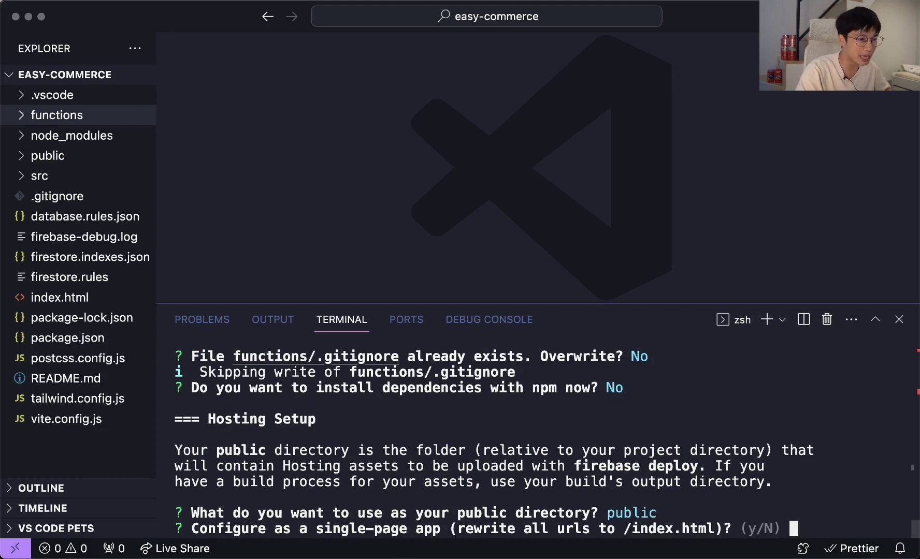
{"action": "type", "text": "y"}
{"action": "key", "text": "Return"}
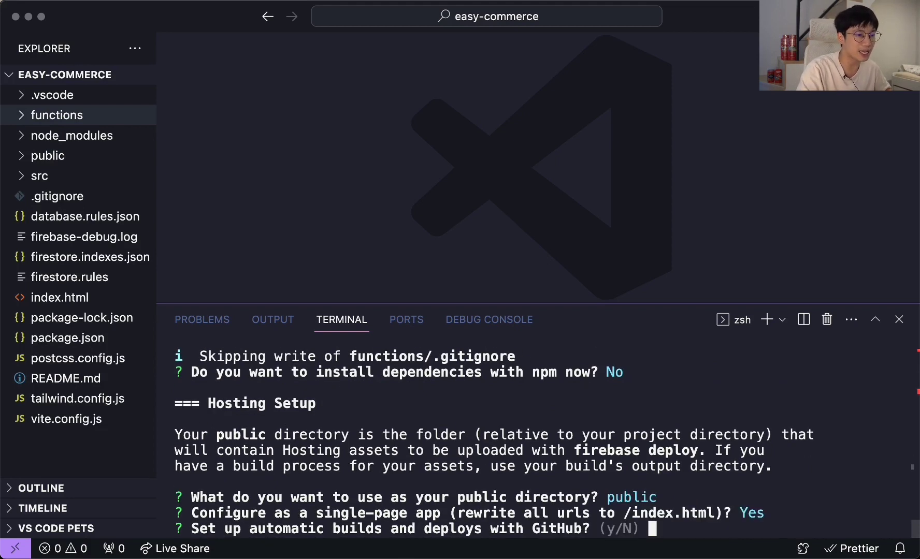
{"action": "type", "text": "n"}
{"action": "key", "text": "Return"}
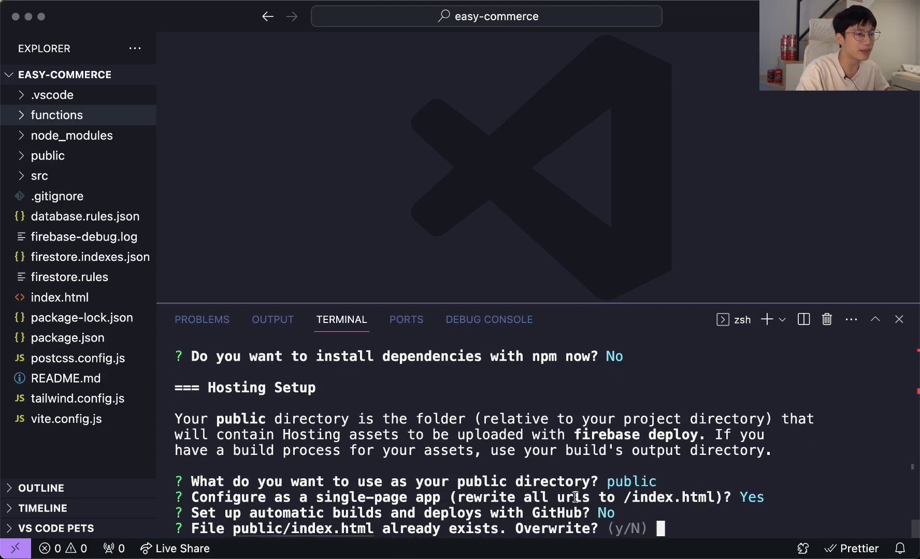
{"action": "type", "text": "N"}
{"action": "key", "text": "Return"}
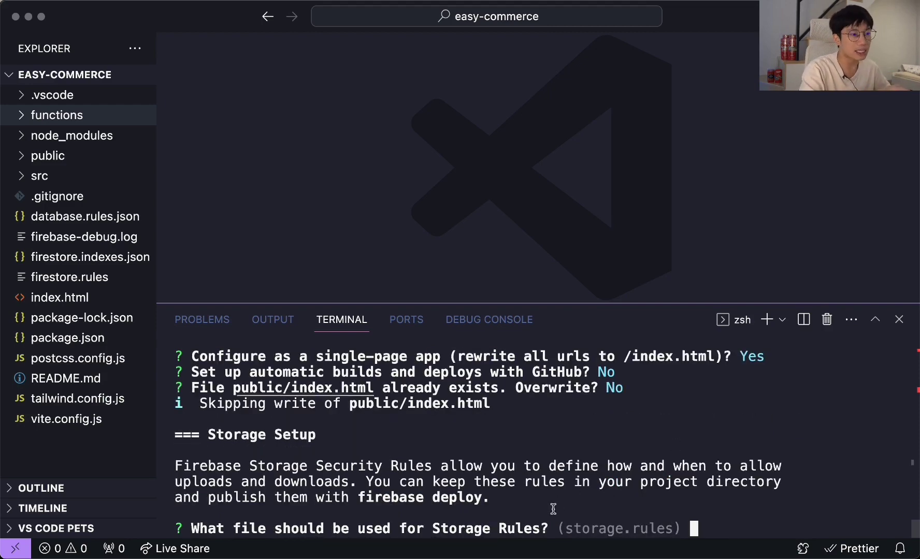
{"action": "key", "text": "Return"}
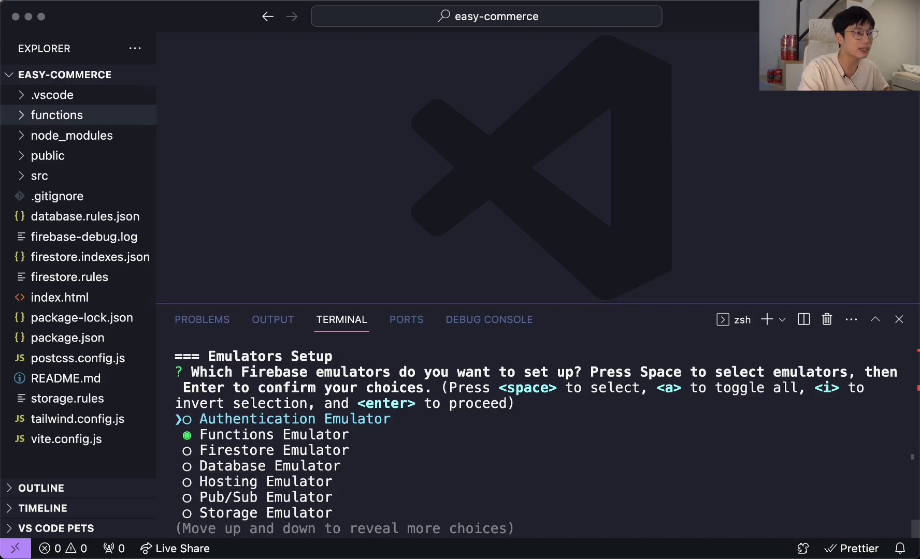
Step: Choose the Authentication, Functions, Firestore, Database and Storage emulators for setup
{"action": "key", "text": "space"}
{"action": "key", "text": "Down"}
{"action": "key", "text": "space"}
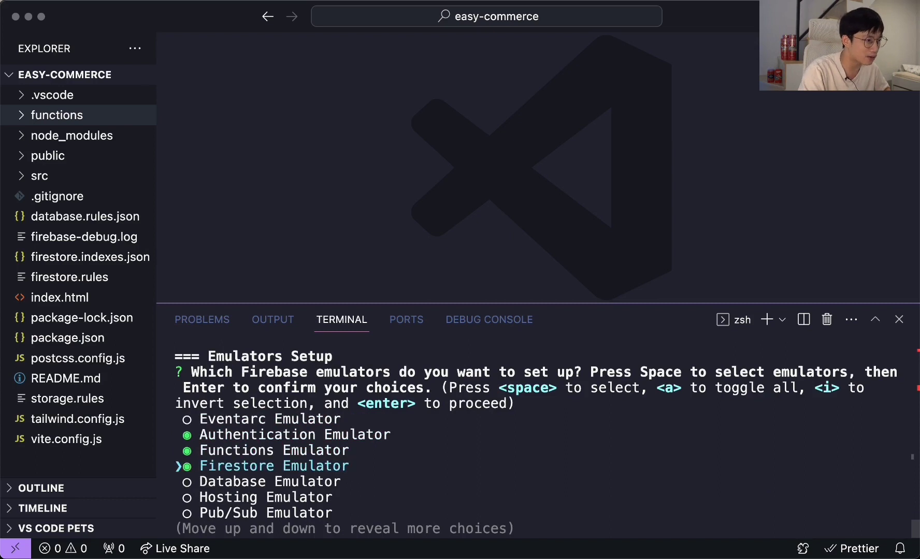
{"action": "key", "text": "Down"}
{"action": "key", "text": "space"}
{"action": "key", "text": "Down"}
{"action": "key", "text": "Down"}
{"action": "key", "text": "Down"}
{"action": "key", "text": "space"}
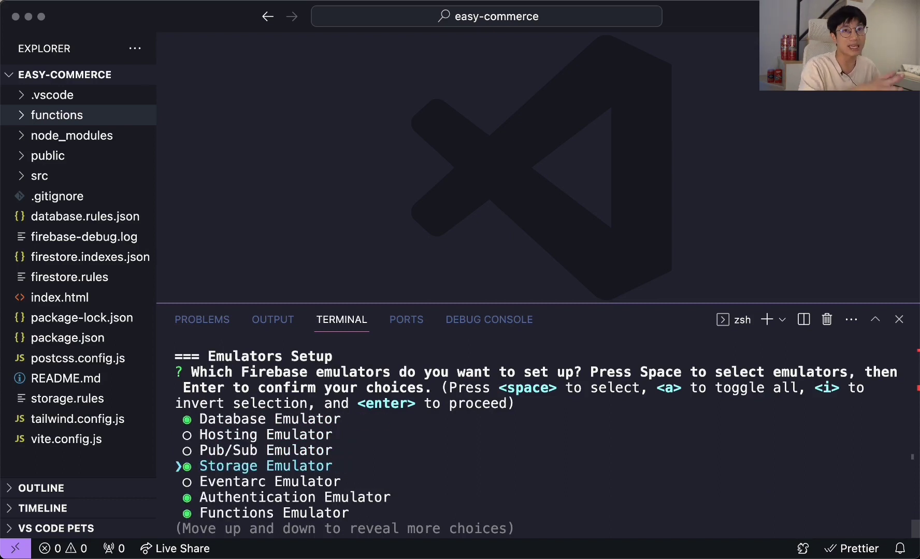
{"action": "key", "text": "Down"}
{"action": "key", "text": "Down"}
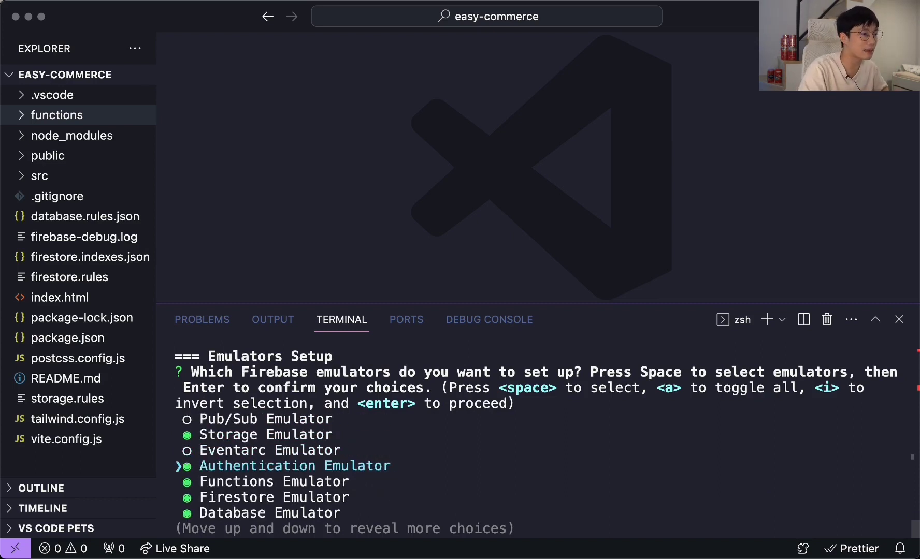
{"action": "key", "text": "Down"}
{"action": "key", "text": "Up"}
{"action": "key", "text": "Down"}
{"action": "key", "text": "Up"}
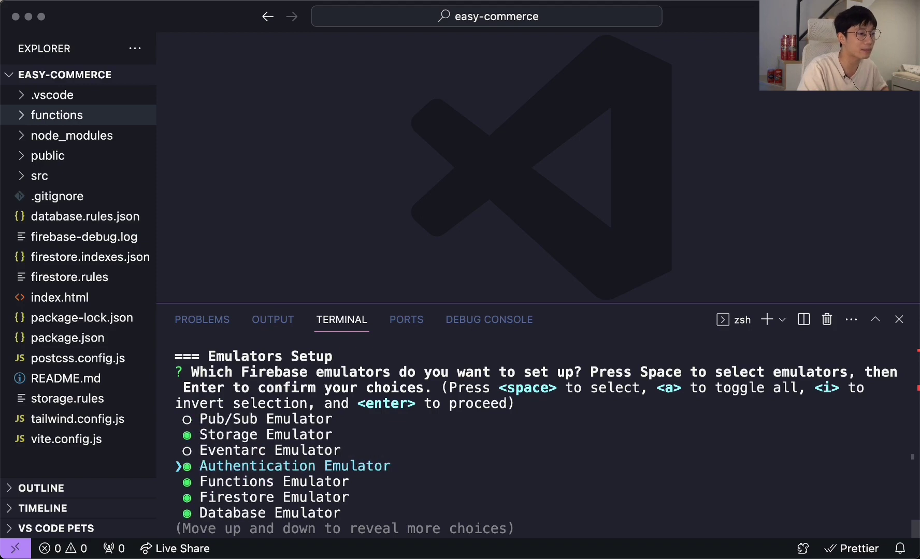
{"action": "key", "text": "Up"}
{"action": "key", "text": "Up"}
{"action": "key", "text": "Up"}
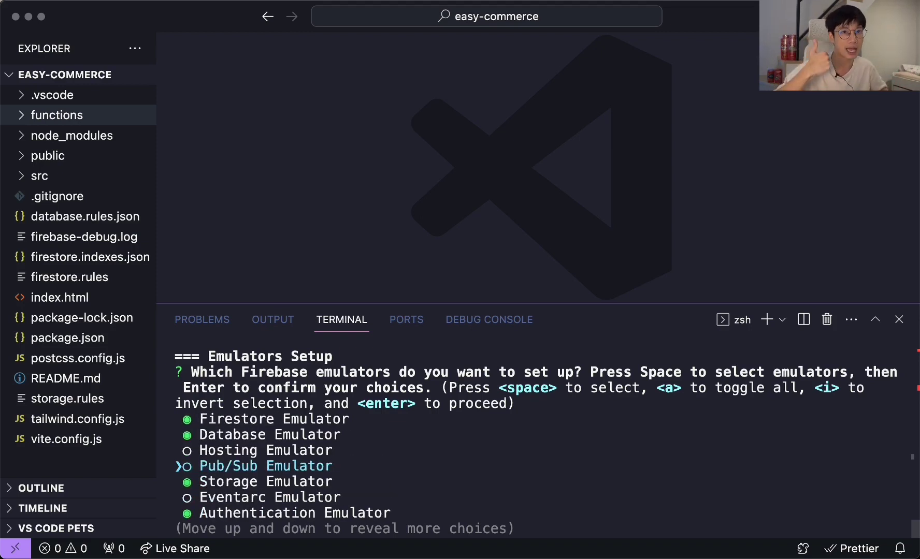
{"action": "key", "text": "Down"}
{"action": "key", "text": "Down"}
{"action": "key", "text": "Down"}
{"action": "key", "text": "Return"}
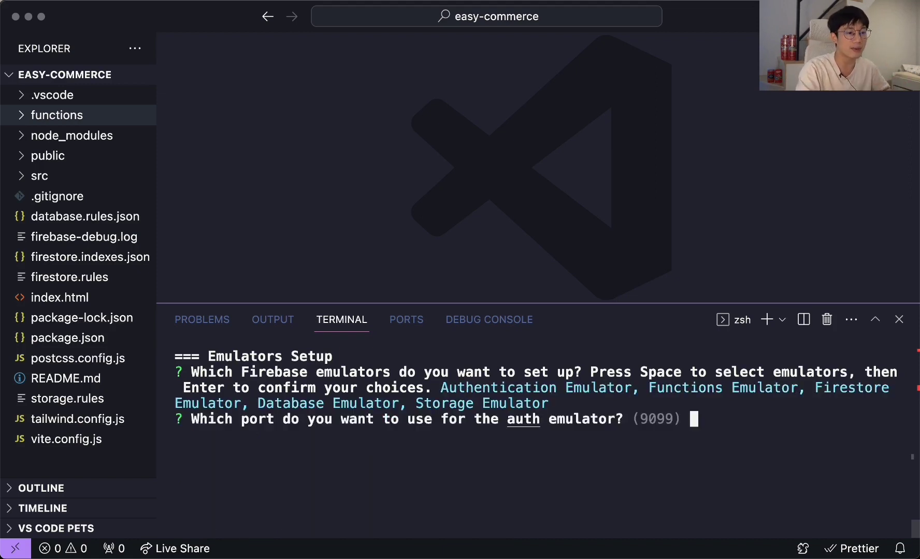
Step: Accept the default emulator ports, enable the Emulator UI on any available port, and download the emulators
{"action": "key", "text": "Return"}
{"action": "key", "text": "Return"}
{"action": "key", "text": "Return"}
{"action": "key", "text": "Return"}
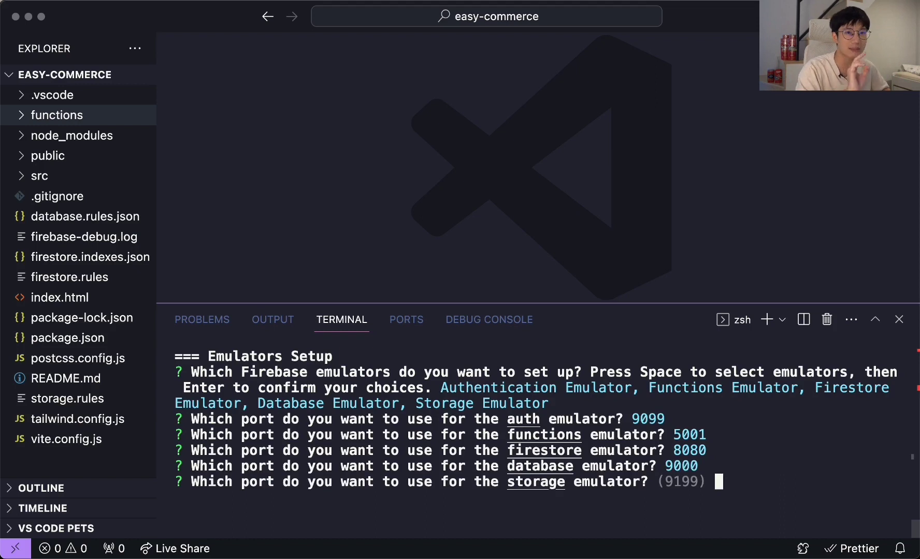
{"action": "key", "text": "Return"}
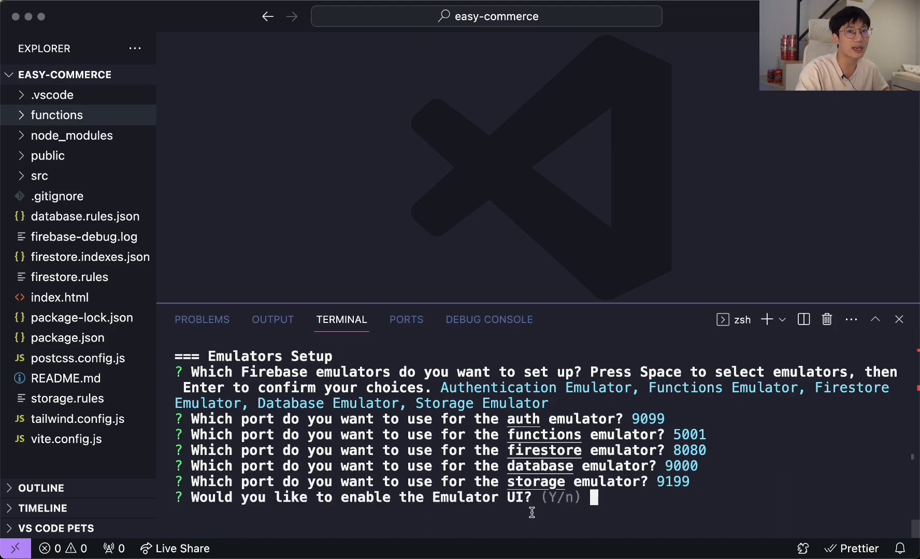
{"action": "key", "text": "Return"}
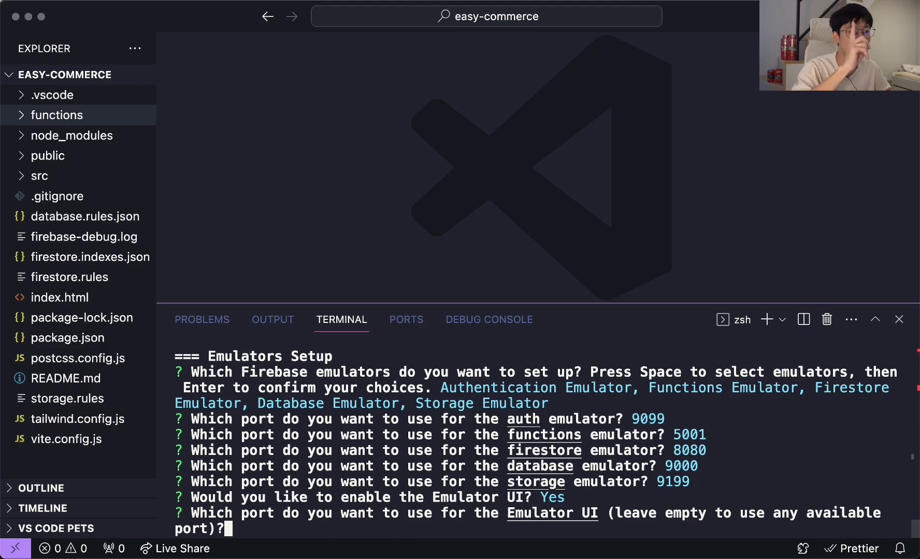
{"action": "key", "text": "Return"}
{"action": "key", "text": "Return"}
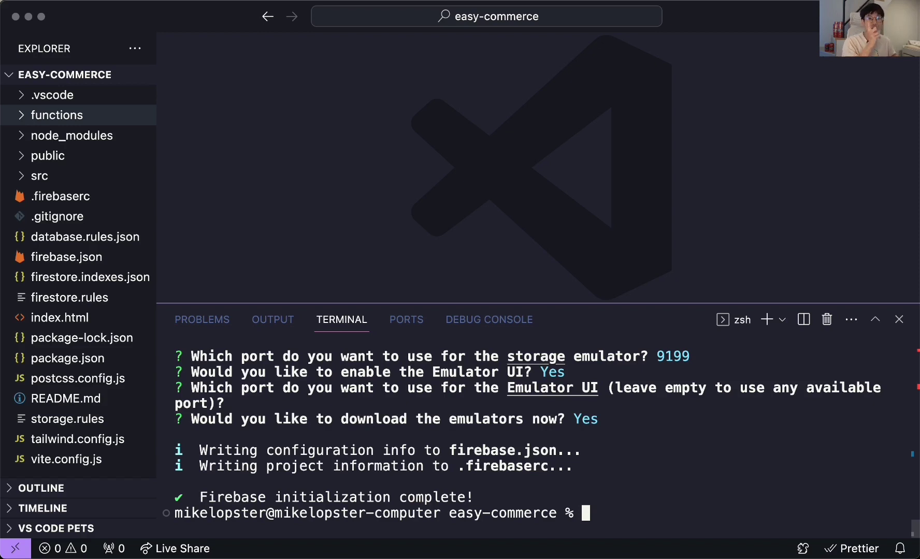
Step: Inspect the default project name in .firebaserc, closing the file when done
{"action": "left_click_drag", "start_coordinate": [484, 499], "coordinate": [177, 497]}
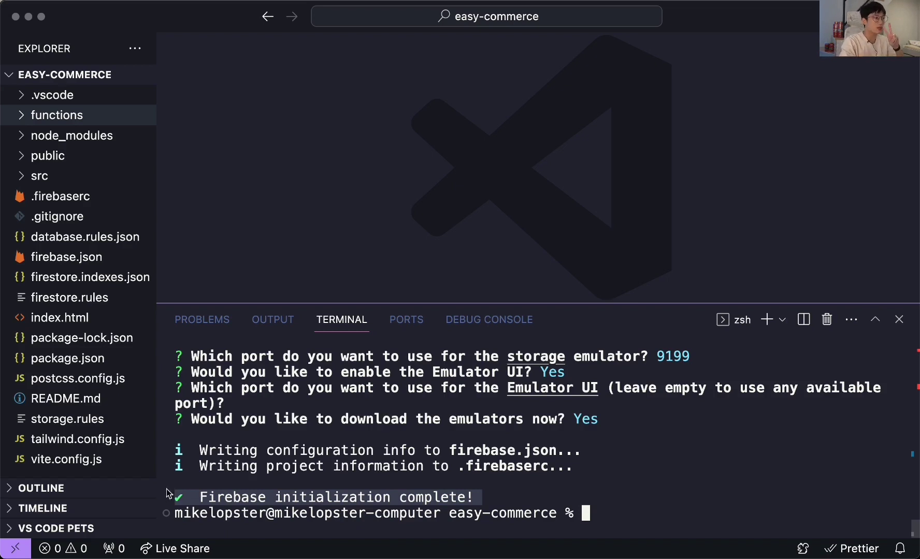
{"action": "scroll", "coordinate": [107, 377], "scroll_direction": "down", "scroll_amount": 1}
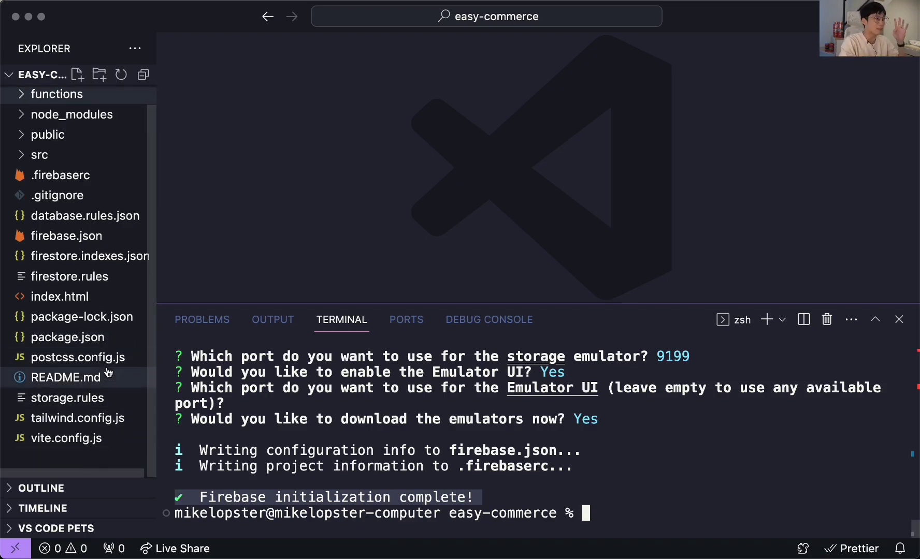
{"action": "left_click", "coordinate": [91, 185]}
{"action": "left_click", "coordinate": [576, 150]}
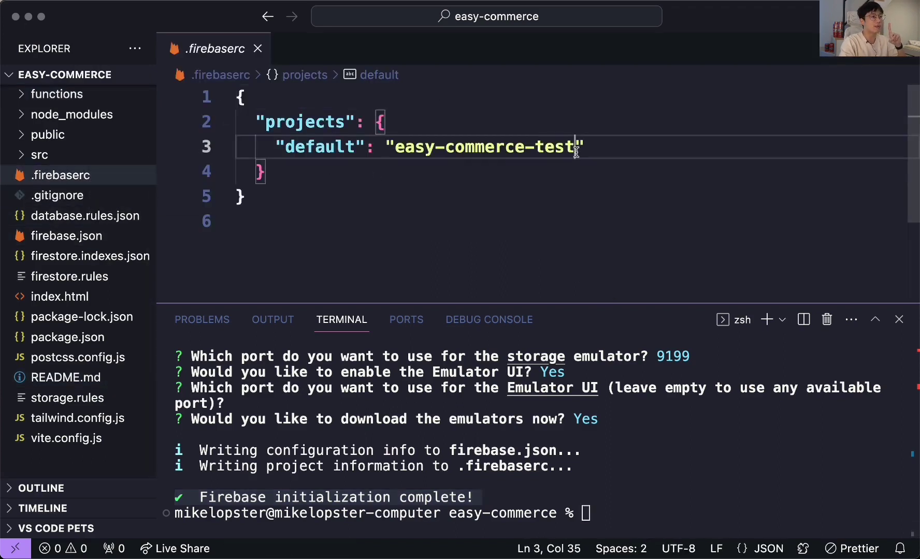
{"action": "left_click_drag", "start_coordinate": [576, 150], "coordinate": [392, 146]}
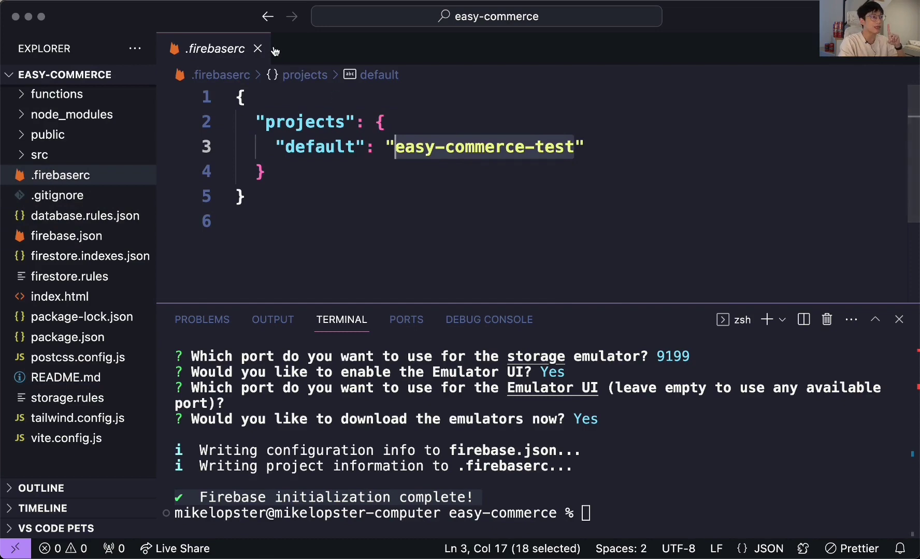
{"action": "left_click", "coordinate": [258, 48]}
Step: Open firebase.json and review its functions, database, Firestore and emulators configuration, hiding the terminal for more room
{"action": "double_click", "coordinate": [96, 241]}
{"action": "scroll", "coordinate": [506, 214], "scroll_direction": "down", "scroll_amount": 3}
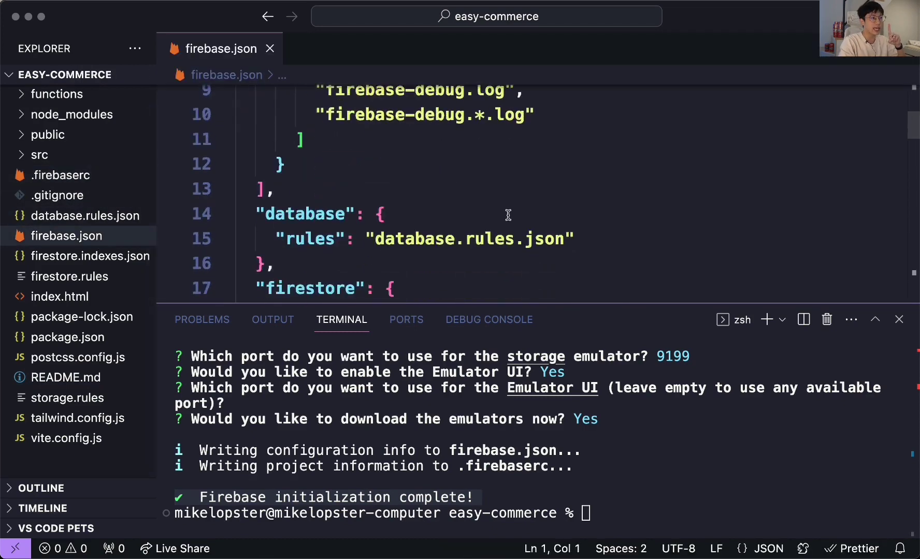
{"action": "scroll", "coordinate": [508, 214], "scroll_direction": "down", "scroll_amount": 10}
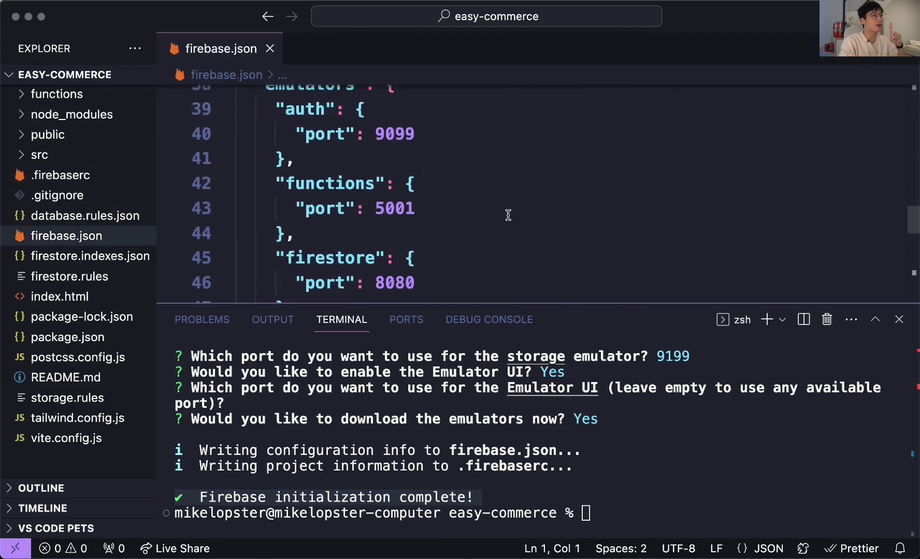
{"action": "scroll", "coordinate": [508, 215], "scroll_direction": "down", "scroll_amount": 5}
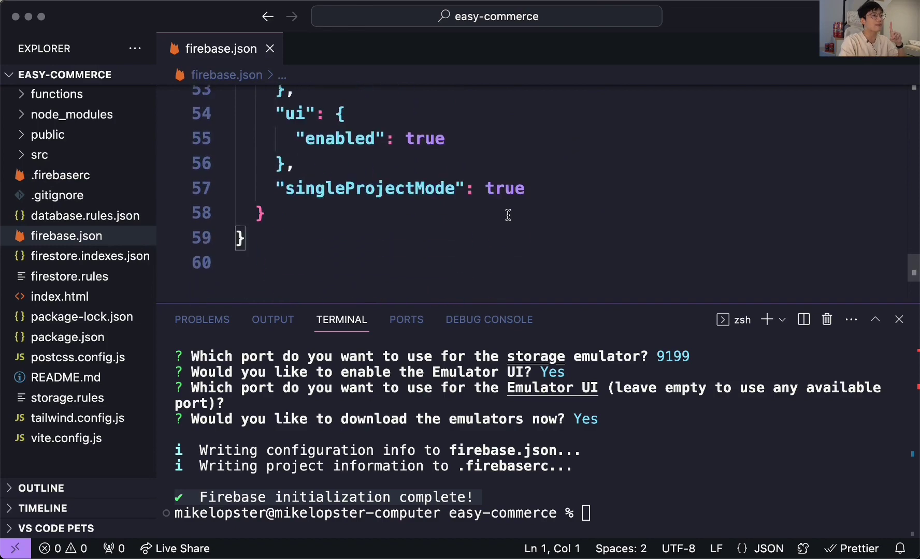
{"action": "scroll", "coordinate": [508, 215], "scroll_direction": "up", "scroll_amount": 3}
{"action": "scroll", "coordinate": [508, 215], "scroll_direction": "down", "scroll_amount": 4}
{"action": "scroll", "coordinate": [508, 214], "scroll_direction": "up", "scroll_amount": 5}
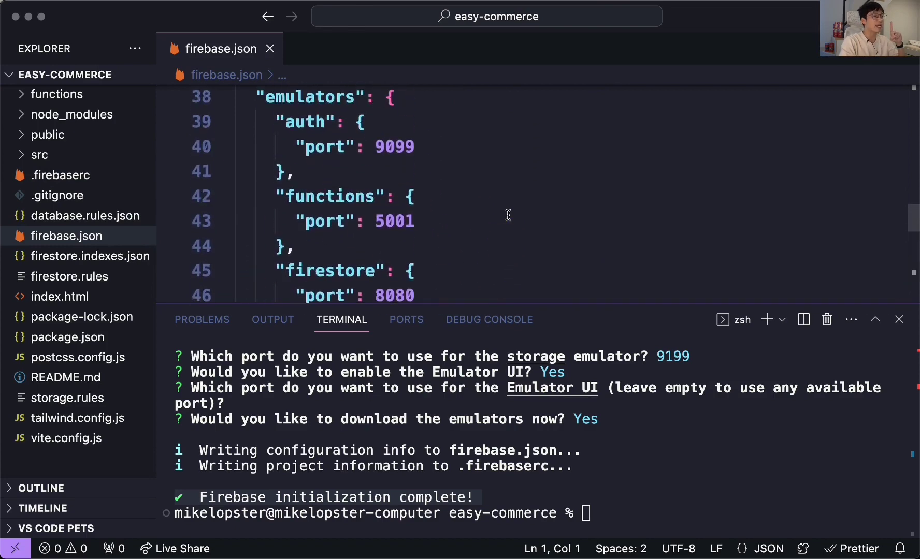
{"action": "scroll", "coordinate": [508, 215], "scroll_direction": "up", "scroll_amount": 11}
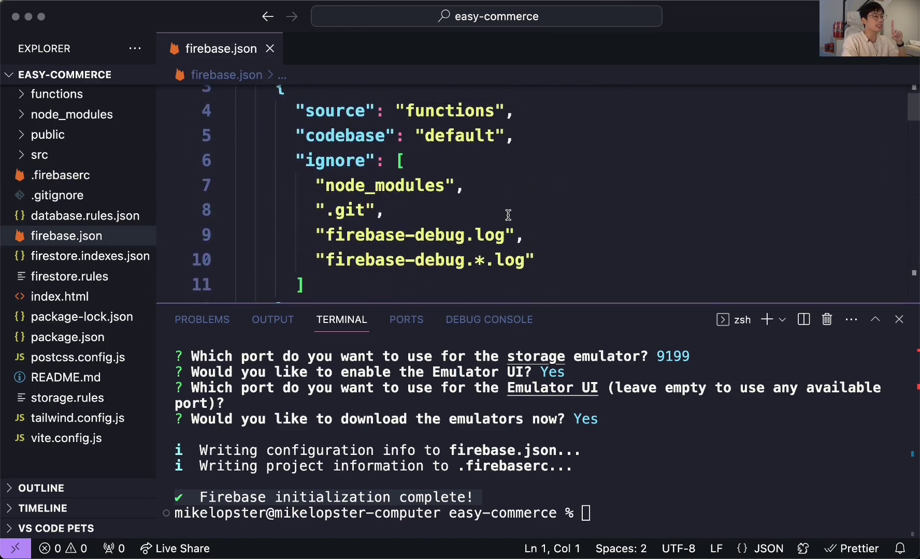
{"action": "key", "text": "super+j"}
{"action": "scroll", "coordinate": [508, 215], "scroll_direction": "up", "scroll_amount": 2}
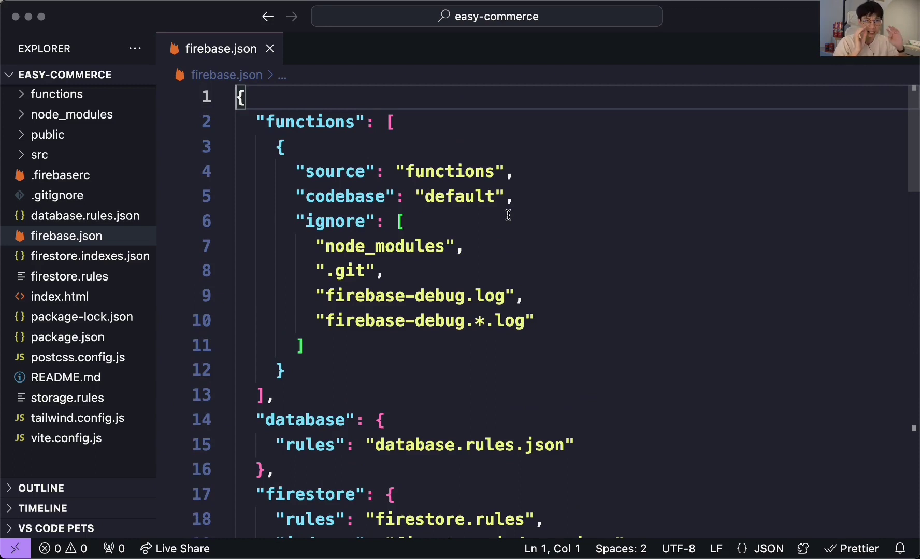
Step: Switch to the Terminal app and arrange two separate terminal windows side by side for the easy-commerce project
{"action": "key", "text": "super+Tab"}
{"action": "key", "text": "super+Tab"}
{"action": "key", "text": "super+Tab"}
{"action": "key", "text": "super+Tab"}
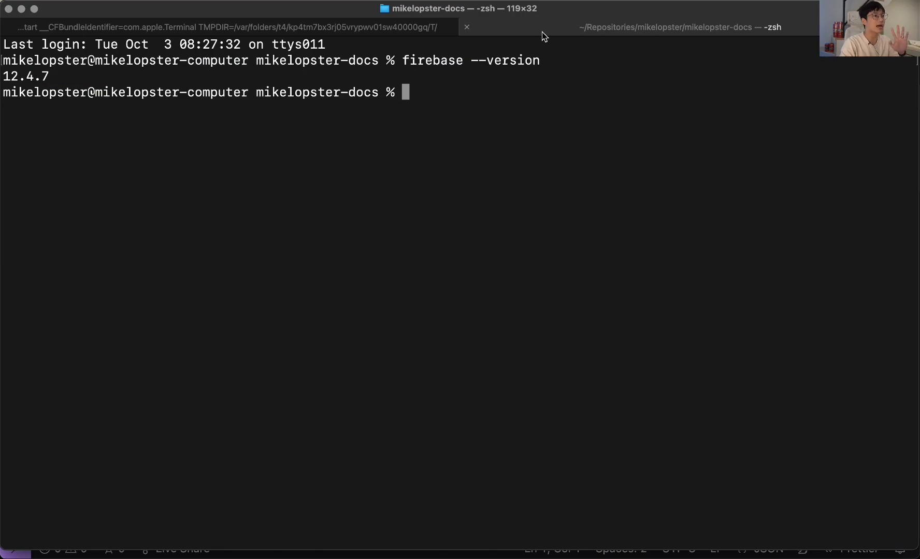
{"action": "left_click_drag", "start_coordinate": [541, 32], "coordinate": [411, 15]}
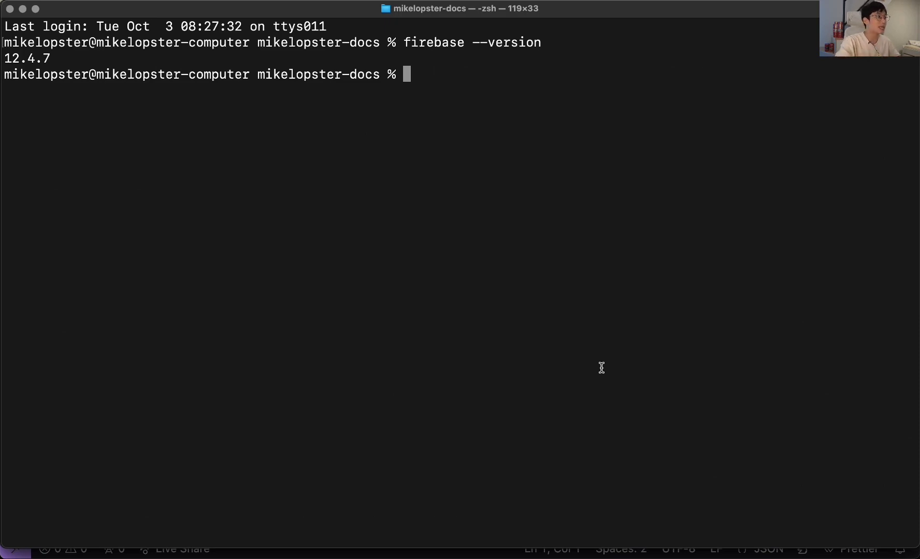
{"action": "key", "text": "super+t"}
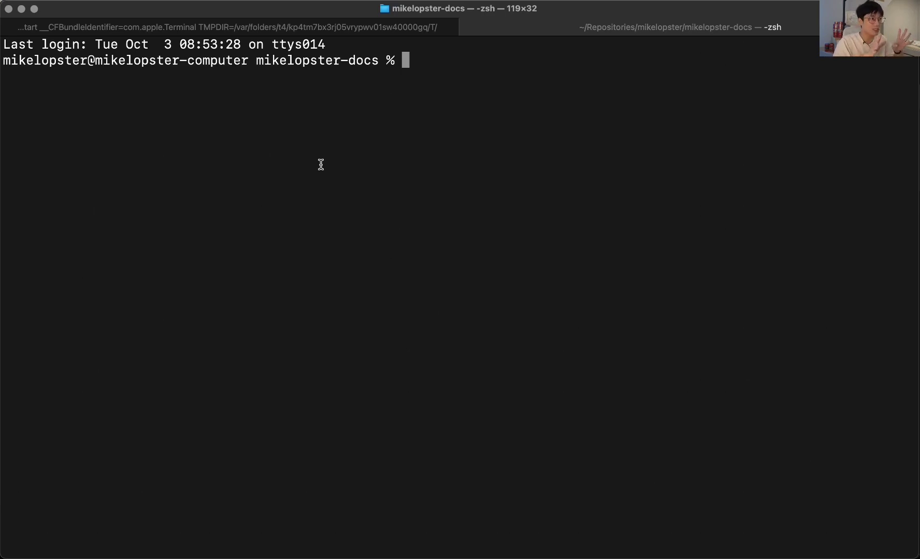
{"action": "left_click_drag", "start_coordinate": [534, 30], "coordinate": [440, 11]}
{"action": "left_click_drag", "start_coordinate": [918, 70], "coordinate": [471, 71]}
{"action": "key", "text": "F4"}
{"action": "key", "text": "Escape"}
{"action": "key", "text": "super+n"}
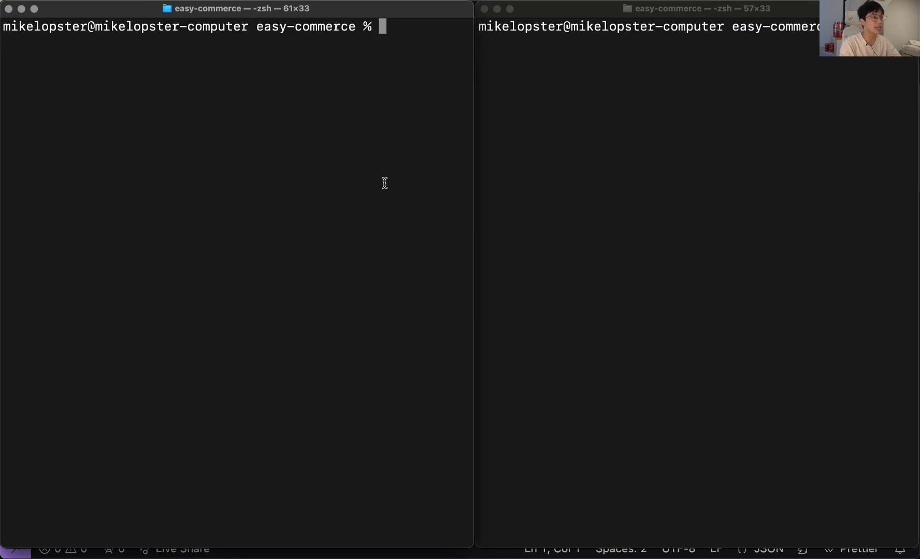
Step: List the easy-commerce folder's contents in both terminal windows with ls and examine the project files
{"action": "type", "text": "ls"}
{"action": "key", "text": "Return"}
{"action": "left_click", "coordinate": [605, 207]}
{"action": "type", "text": "ls"}
{"action": "key", "text": "Return"}
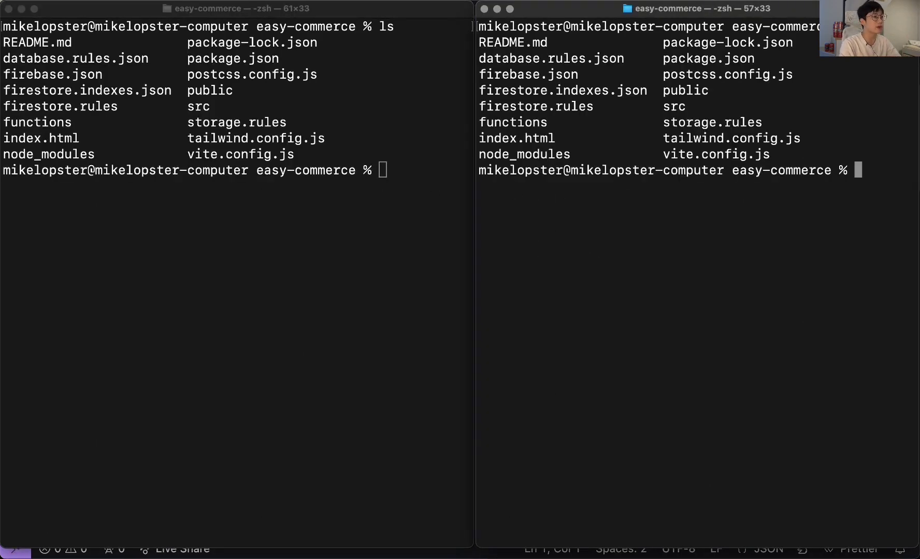
{"action": "left_click", "coordinate": [309, 96]}
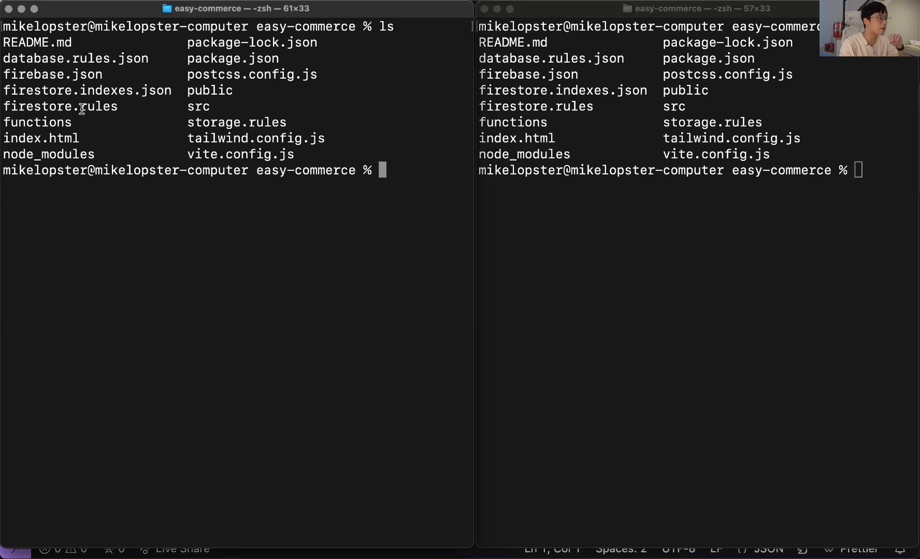
{"action": "double_click", "coordinate": [79, 90]}
{"action": "left_click", "coordinate": [304, 202]}
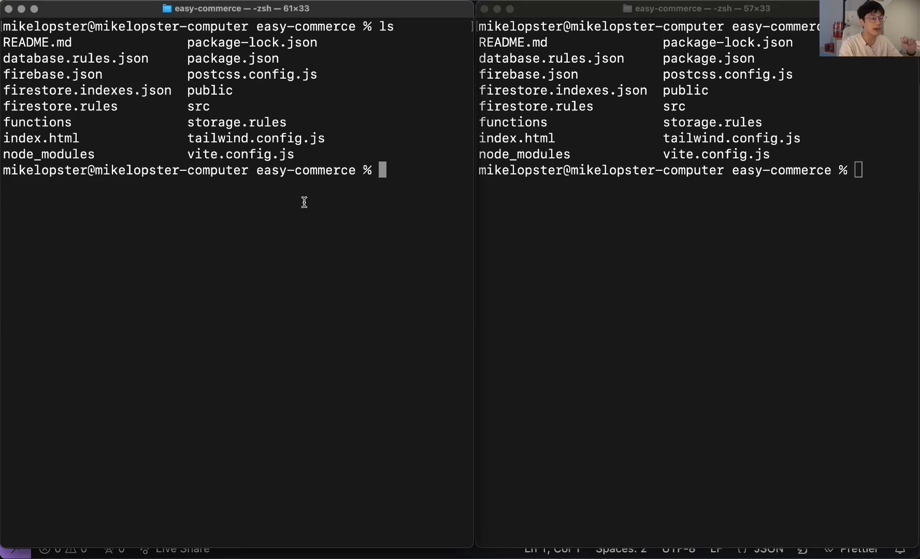
Step: Clear the active terminal and look up the emulator start command on the course's Firebase Emulator page in Chrome
{"action": "type", "text": "clear"}
{"action": "key", "text": "Return"}
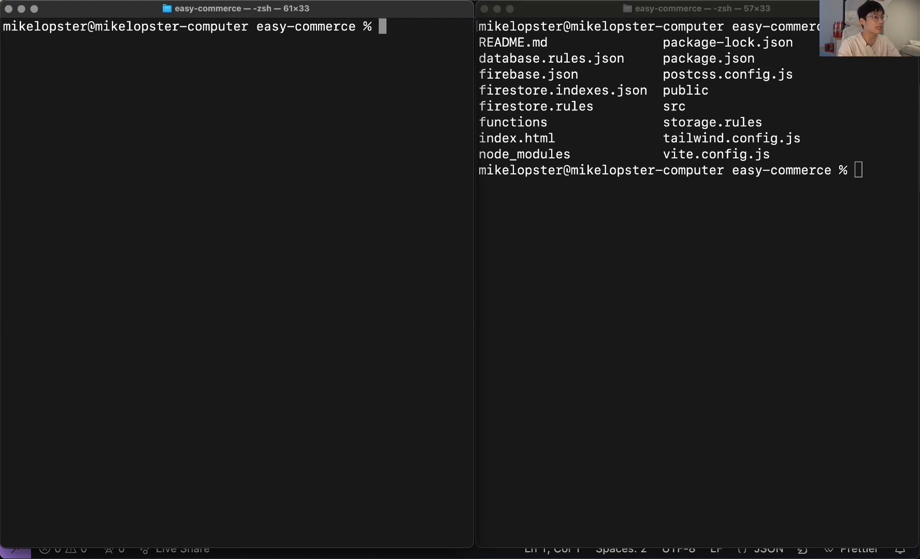
{"action": "key", "text": "super+Tab"}
{"action": "key", "text": "super+Tab"}
{"action": "key", "text": "super+Tab"}
{"action": "scroll", "coordinate": [524, 419], "scroll_direction": "down", "scroll_amount": 10}
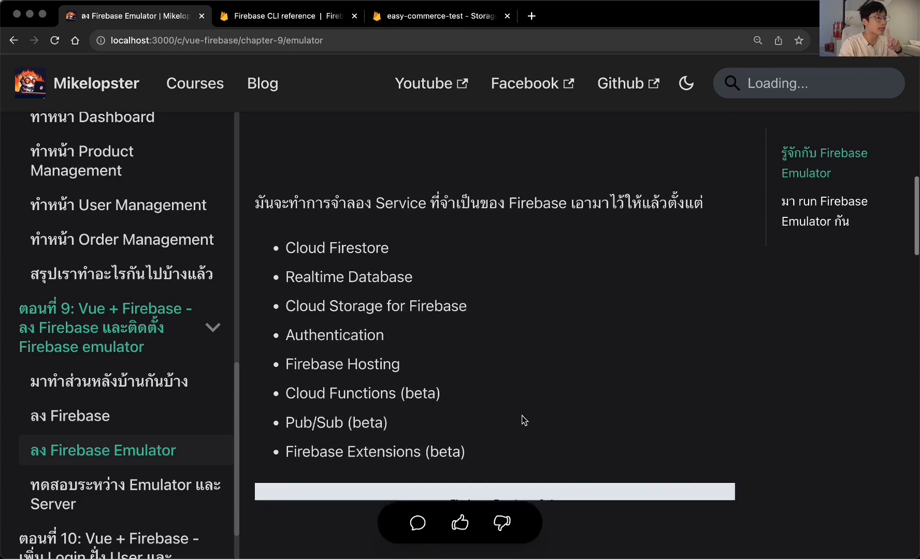
{"action": "scroll", "coordinate": [524, 419], "scroll_direction": "up", "scroll_amount": 10}
{"action": "scroll", "coordinate": [523, 420], "scroll_direction": "down", "scroll_amount": 20}
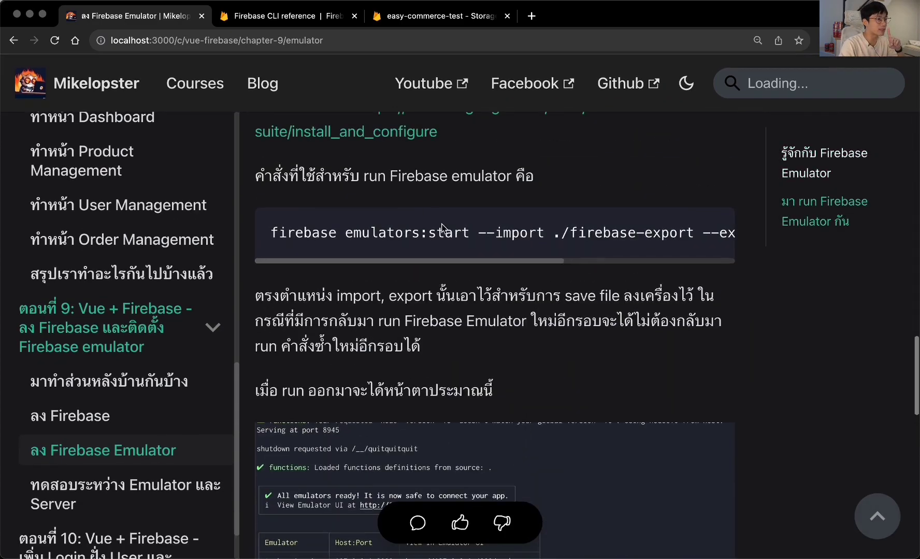
{"action": "left_click_drag", "start_coordinate": [470, 234], "coordinate": [274, 237]}
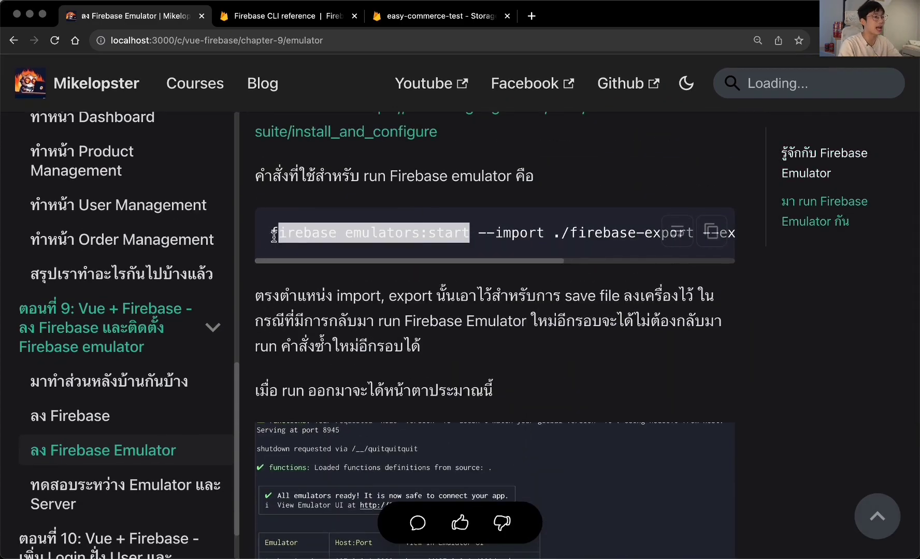
Step: Switch to the Terminal app and try to launch the emulators with firebase emulators:start
{"action": "key", "text": "super+Tab"}
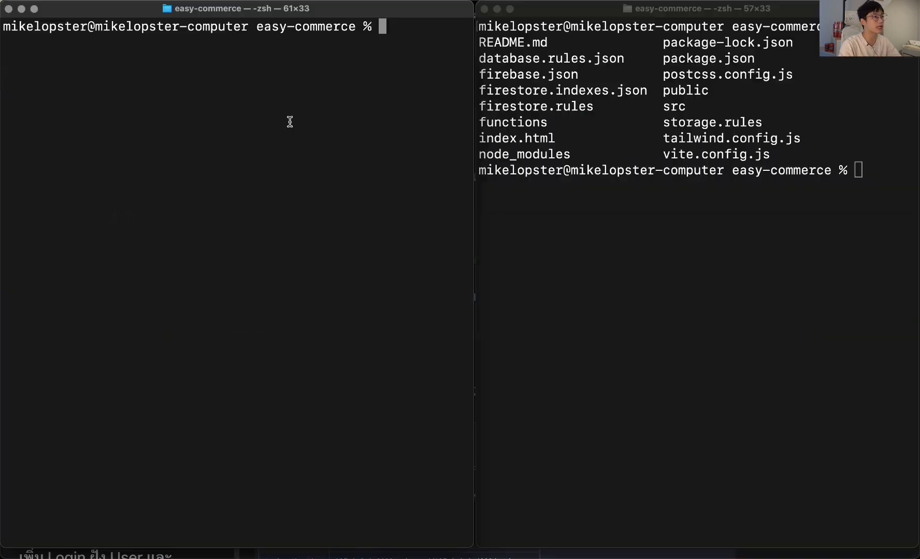
{"action": "type", "text": "firebase emulators:start"}
{"action": "key", "text": "Return"}
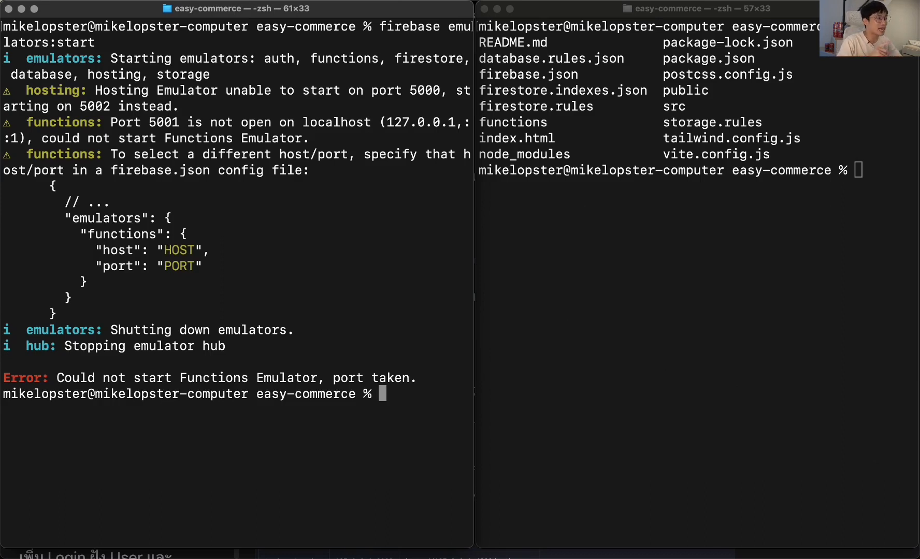
Step: Compare the functions port error in the terminal with the emulators section of firebase.json in VS Code
{"action": "key", "text": "super+Tab"}
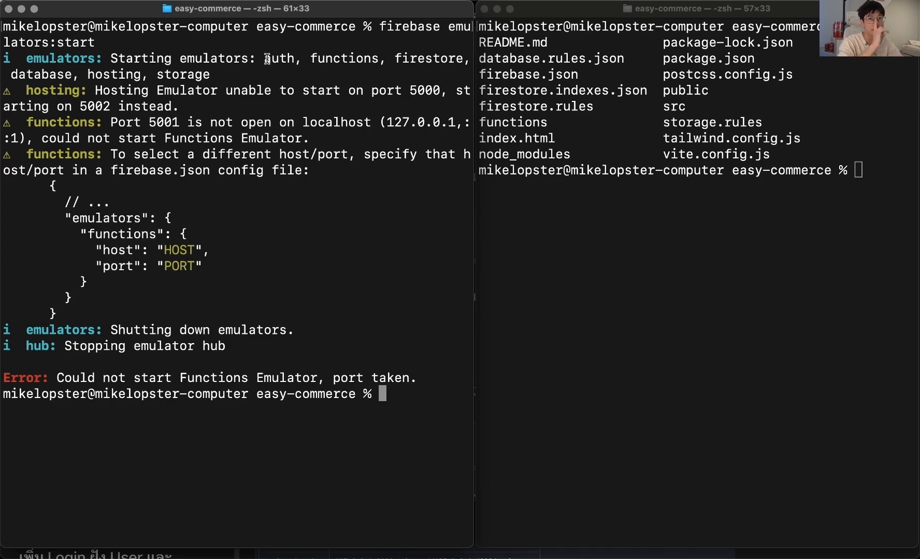
{"action": "key", "text": "super+Tab"}
{"action": "key", "text": "super+Tab"}
{"action": "scroll", "coordinate": [379, 208], "scroll_direction": "down", "scroll_amount": 10}
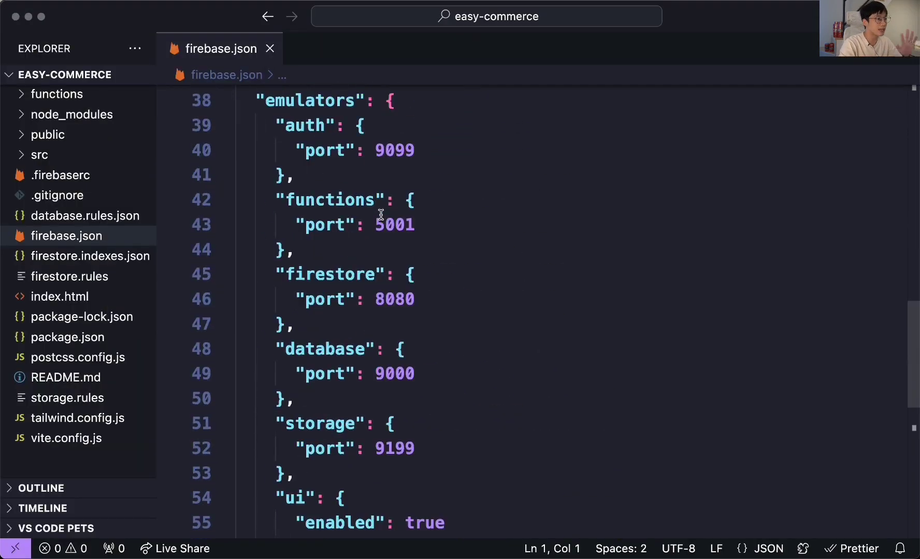
{"action": "scroll", "coordinate": [381, 215], "scroll_direction": "up", "scroll_amount": 3}
{"action": "key", "text": "super+Tab"}
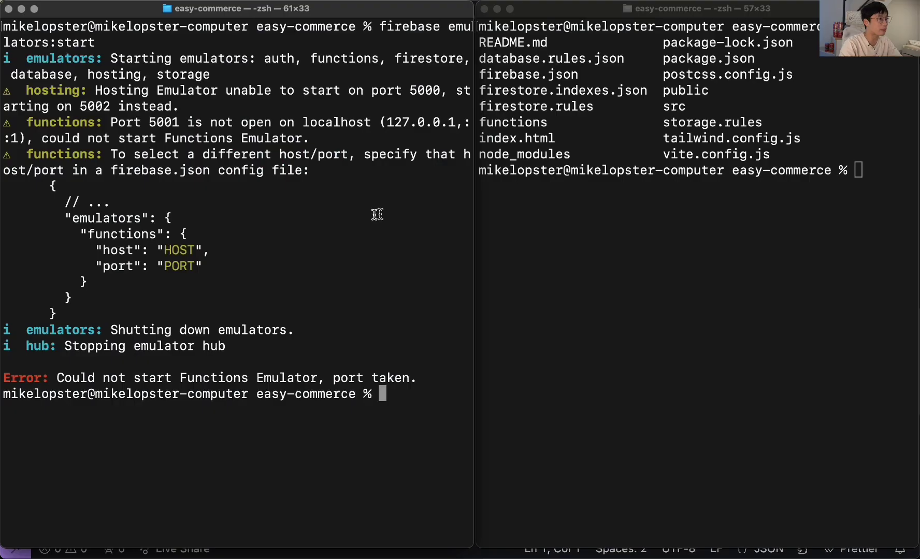
{"action": "double_click", "coordinate": [72, 155]}
{"action": "key", "text": "super+Tab"}
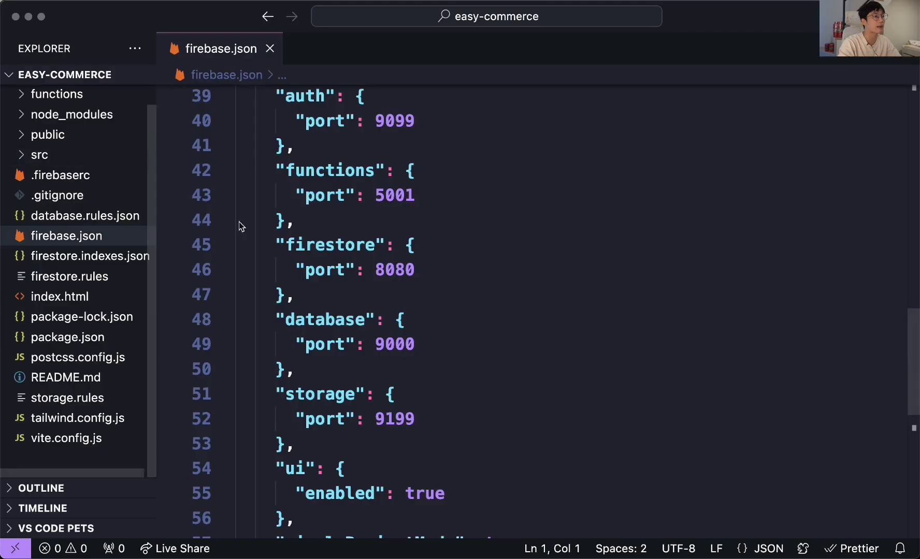
Step: Set the functions emulator port in firebase.json to 5010 and check the entry against the terminal's error
{"action": "double_click", "coordinate": [398, 196]}
{"action": "scroll", "coordinate": [399, 207], "scroll_direction": "up", "scroll_amount": 5}
{"action": "scroll", "coordinate": [399, 207], "scroll_direction": "down", "scroll_amount": 4}
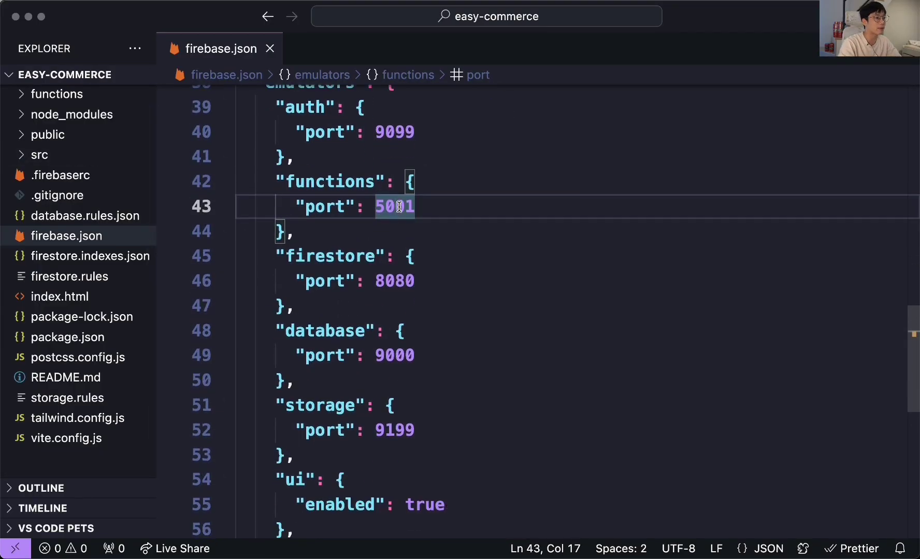
{"action": "key", "text": "Delete"}
{"action": "key", "text": "Right"}
{"action": "type", "text": "0"}
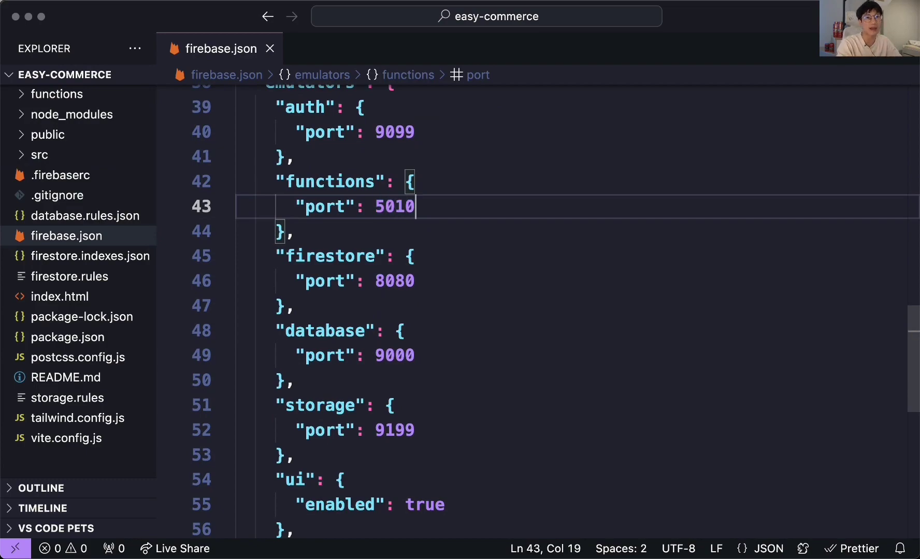
{"action": "key", "text": "super+Tab"}
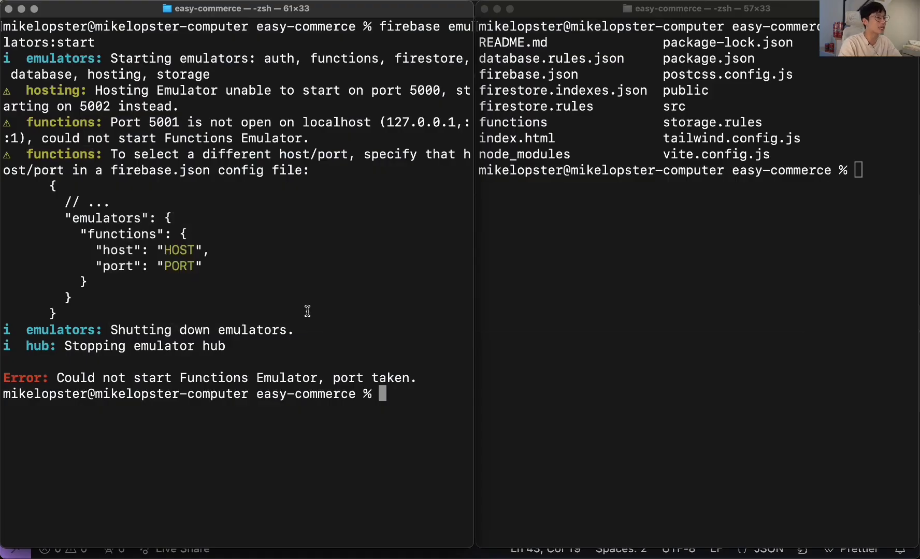
{"action": "key", "text": "super+Tab"}
{"action": "left_click", "coordinate": [332, 180]}
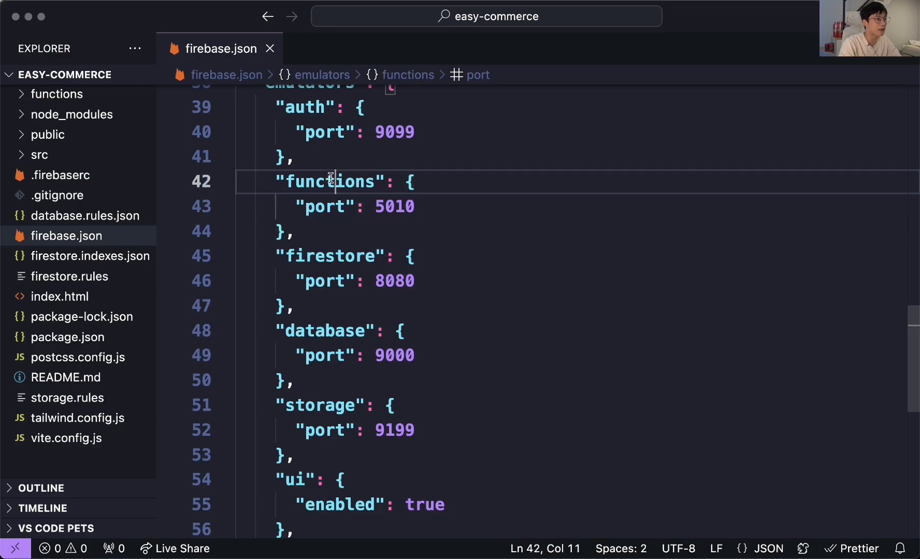
{"action": "left_click", "coordinate": [330, 205]}
{"action": "double_click", "coordinate": [395, 206]}
Step: Return to the Terminal app and rerun firebase emulators:start with the updated configuration
{"action": "key", "text": "super+Tab"}
{"action": "key", "text": "Up"}
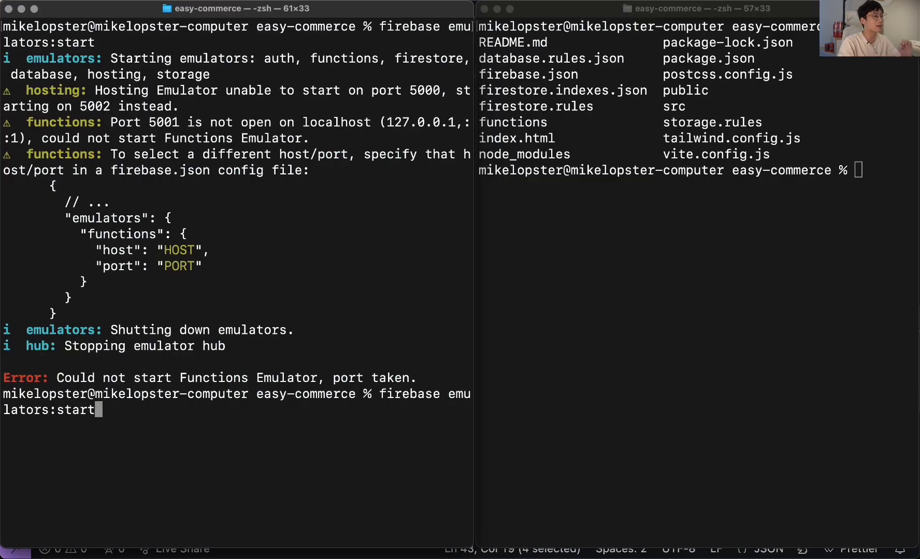
{"action": "key", "text": "Return"}
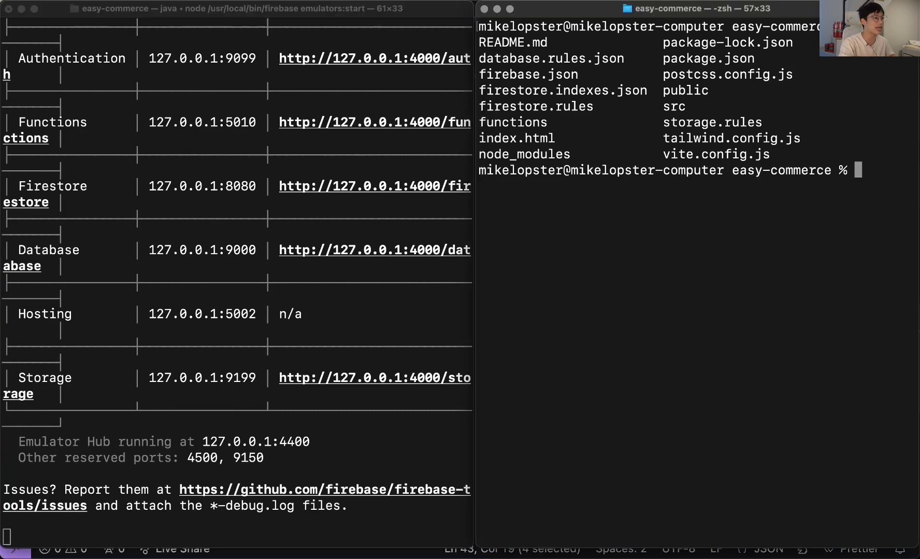
Step: Shrink the emulator terminal's text, fit its window to half the screen and examine the Authentication and Functions rows
{"action": "key", "text": "super+minus"}
{"action": "double_click", "coordinate": [100, 22]}
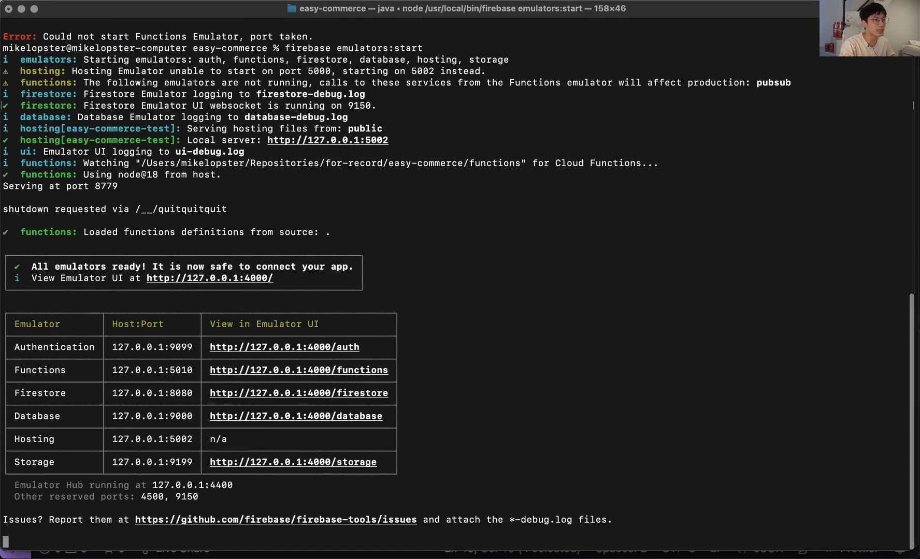
{"action": "key", "text": "ctrl+alt+Left"}
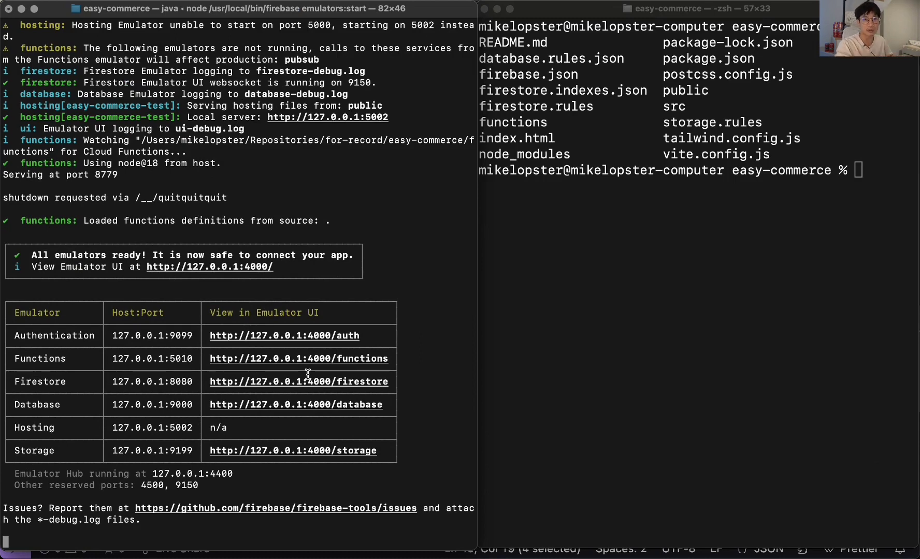
{"action": "triple_click", "coordinate": [74, 330]}
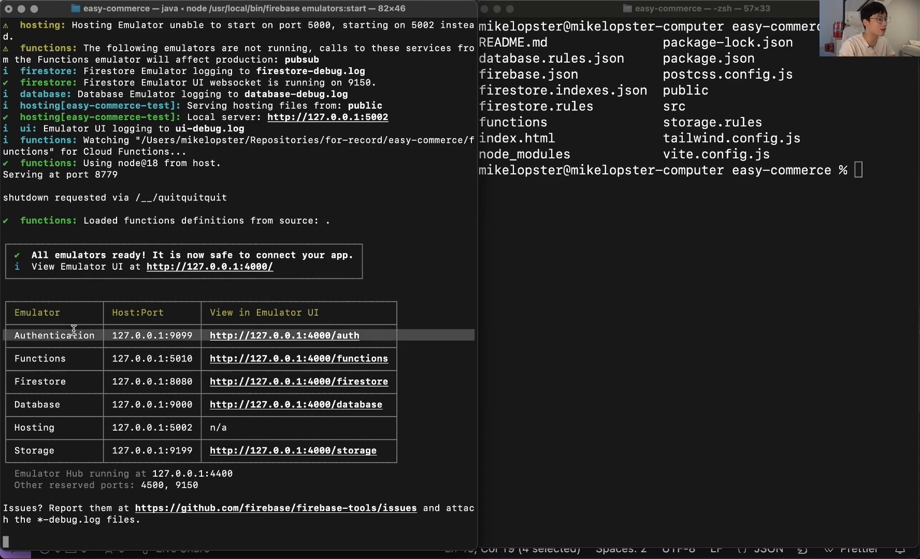
{"action": "triple_click", "coordinate": [80, 355]}
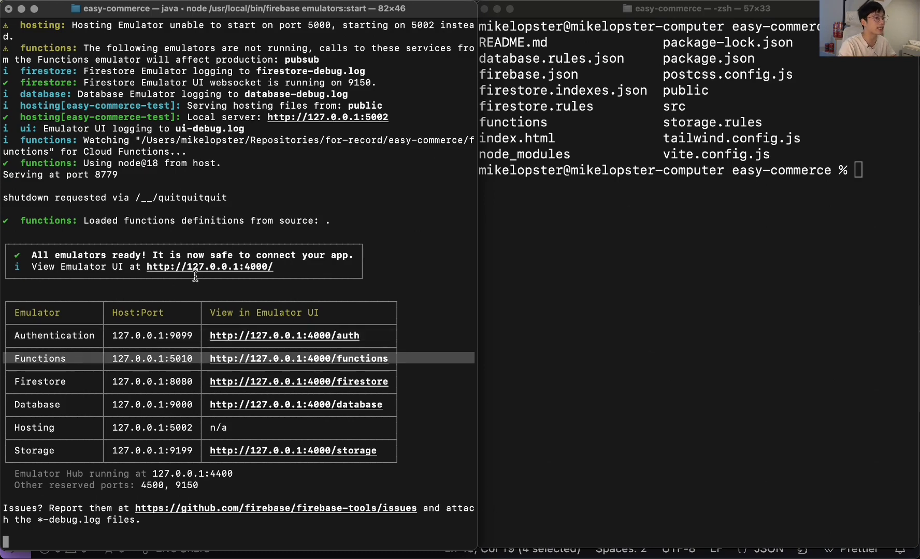
{"action": "left_click_drag", "start_coordinate": [302, 265], "coordinate": [146, 267]}
{"action": "key", "text": "super+c"}
{"action": "key", "text": "super+Tab"}
{"action": "key", "text": "super+Tab"}
{"action": "key", "text": "super+v"}
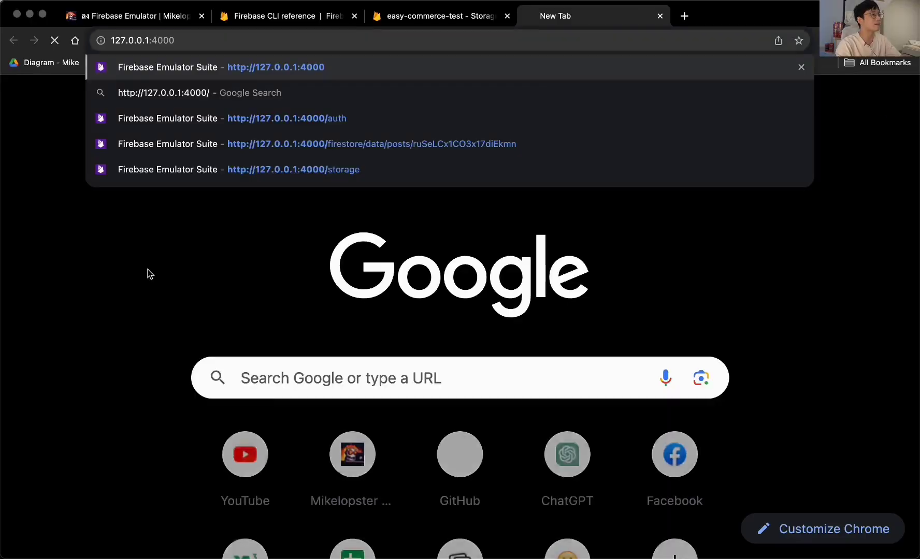
{"action": "key", "text": "Return"}
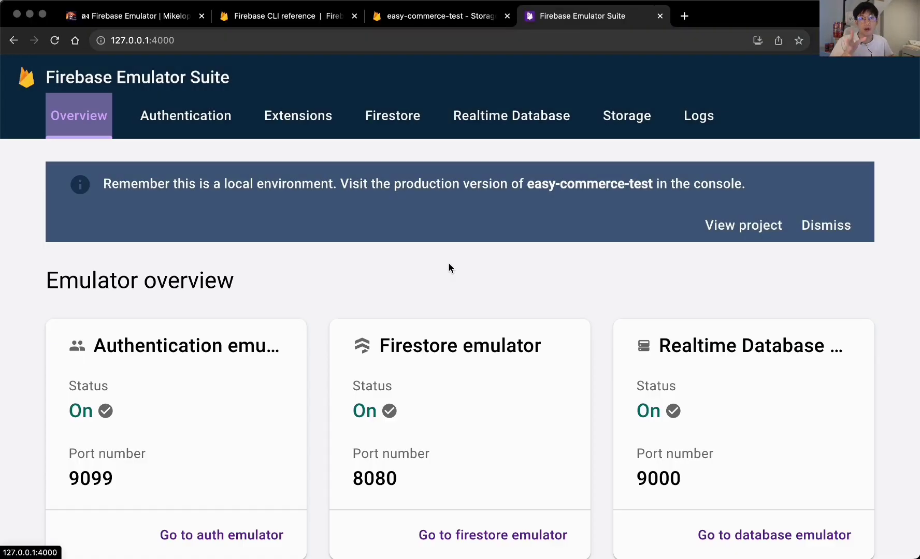
Step: Open the Firebase pricing page from the course page and review the Cloud Firestore, Cloud Functions and Cloud Storage quotas
{"action": "left_click", "coordinate": [135, 15]}
{"action": "scroll", "coordinate": [384, 252], "scroll_direction": "up", "scroll_amount": 8}
{"action": "scroll", "coordinate": [384, 252], "scroll_direction": "down", "scroll_amount": 2}
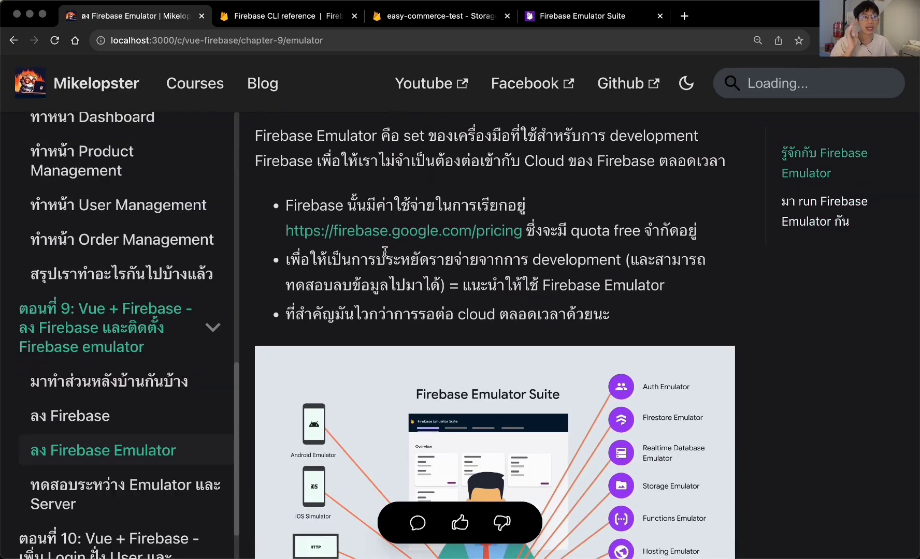
{"action": "left_click", "coordinate": [405, 230]}
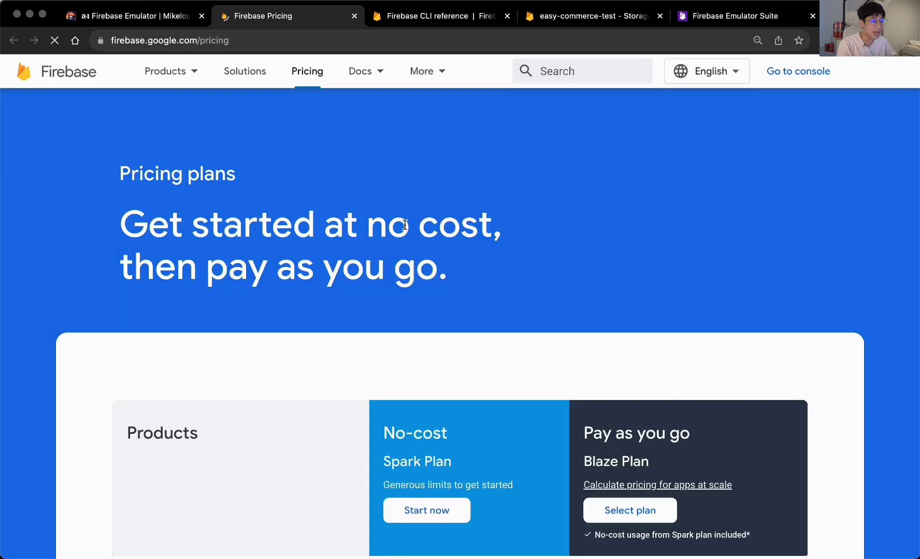
{"action": "scroll", "coordinate": [405, 229], "scroll_direction": "down", "scroll_amount": 10}
{"action": "scroll", "coordinate": [405, 230], "scroll_direction": "down", "scroll_amount": 10}
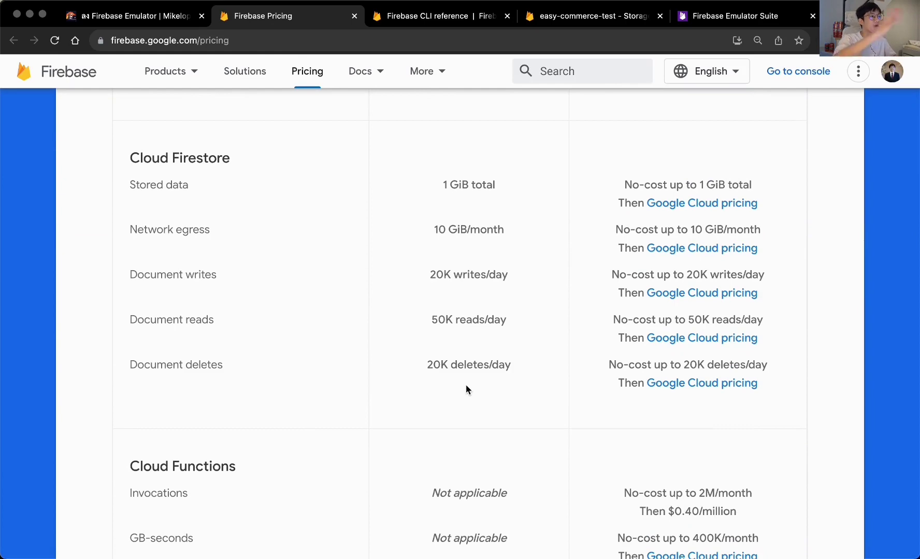
{"action": "scroll", "coordinate": [465, 386], "scroll_direction": "down", "scroll_amount": 10}
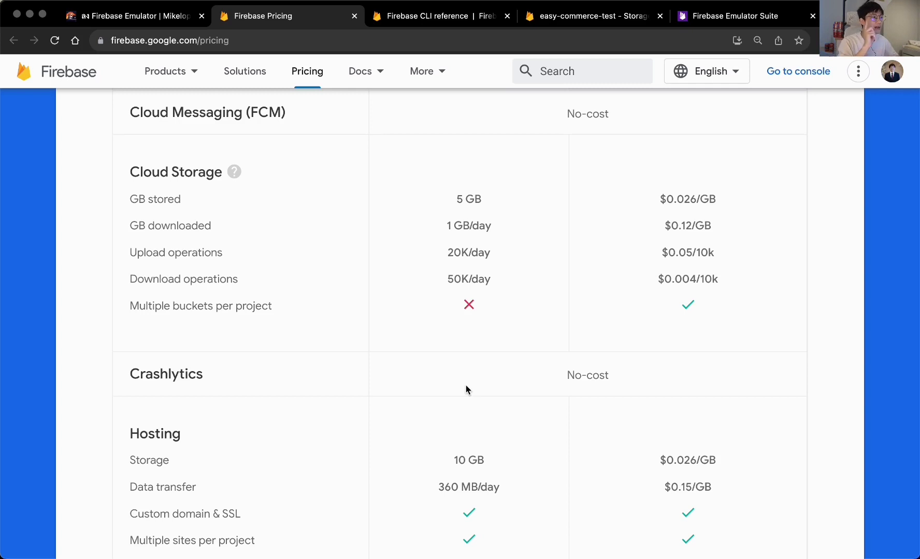
Step: Return to the Firebase Emulator Suite overview and review each emulator's status and port number
{"action": "left_click", "coordinate": [735, 16]}
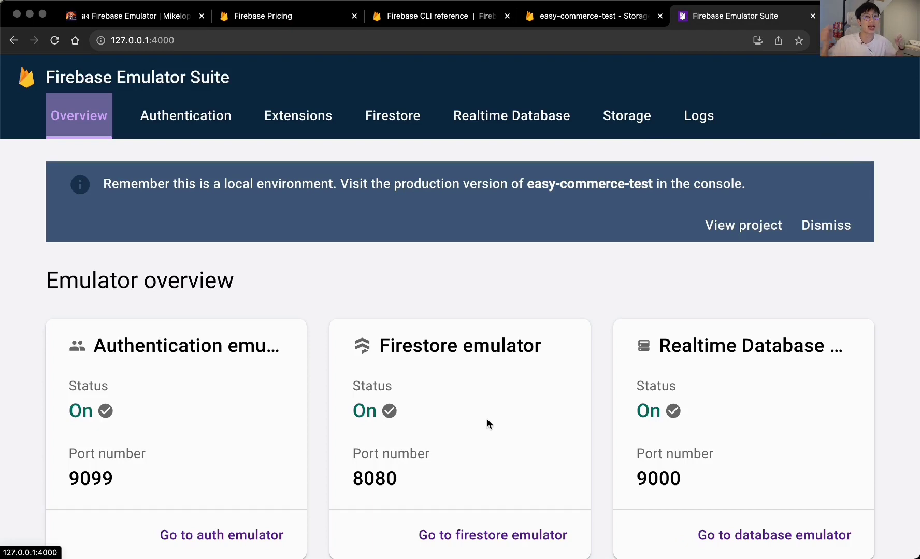
{"action": "scroll", "coordinate": [487, 423], "scroll_direction": "down", "scroll_amount": 3}
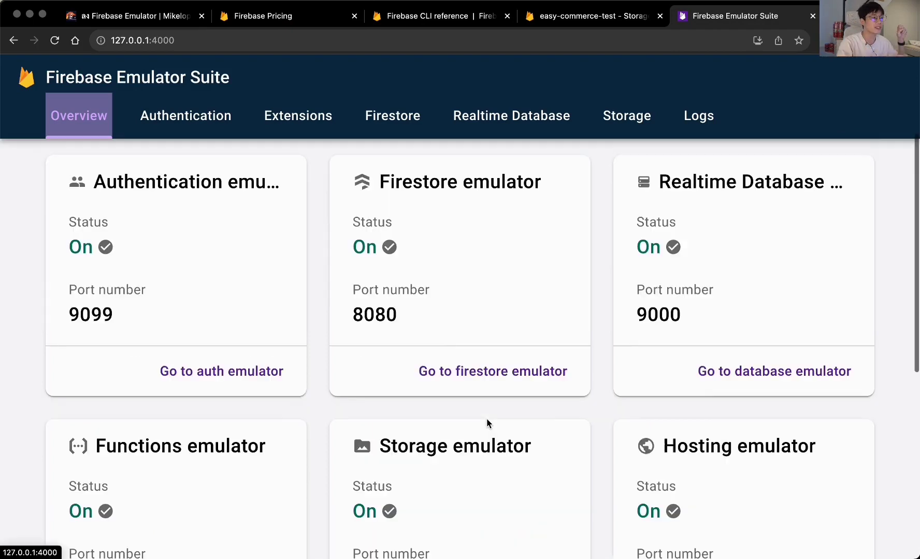
{"action": "scroll", "coordinate": [487, 420], "scroll_direction": "down", "scroll_amount": 1}
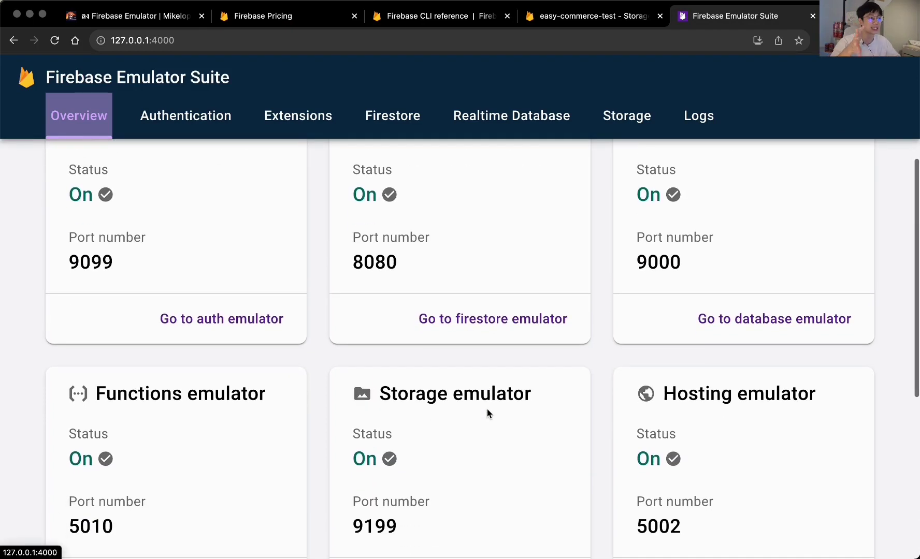
{"action": "scroll", "coordinate": [251, 285], "scroll_direction": "up", "scroll_amount": 2}
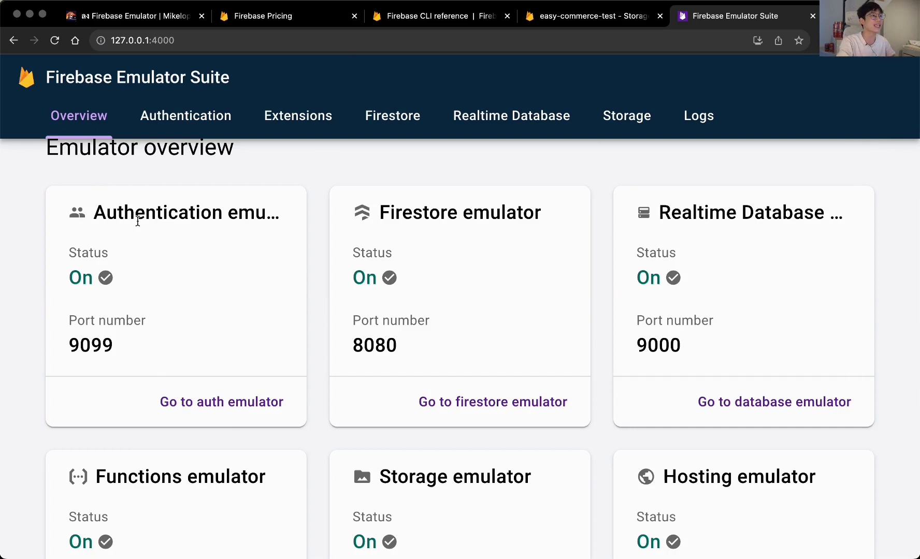
Step: Check Cloud Firestore's usage metrics for easy-commerce-test in the Firebase console, returning to the Emulator Suite when done
{"action": "left_click", "coordinate": [590, 16]}
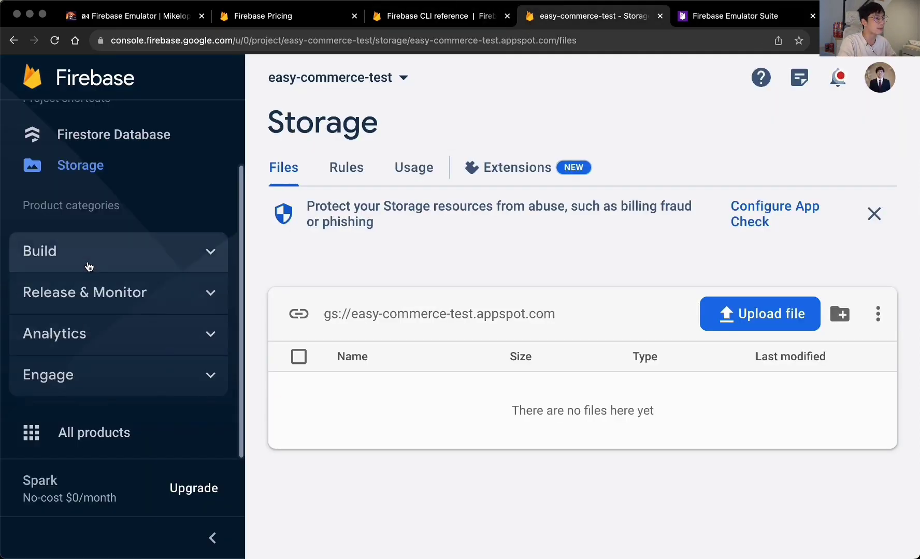
{"action": "mouse_move", "coordinate": [89, 266]}
{"action": "left_click", "coordinate": [111, 350]}
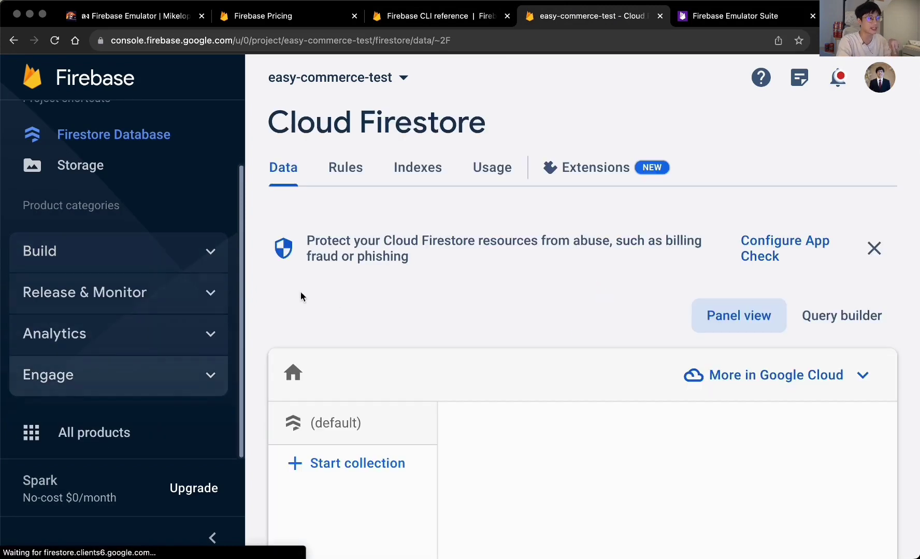
{"action": "left_click", "coordinate": [486, 178]}
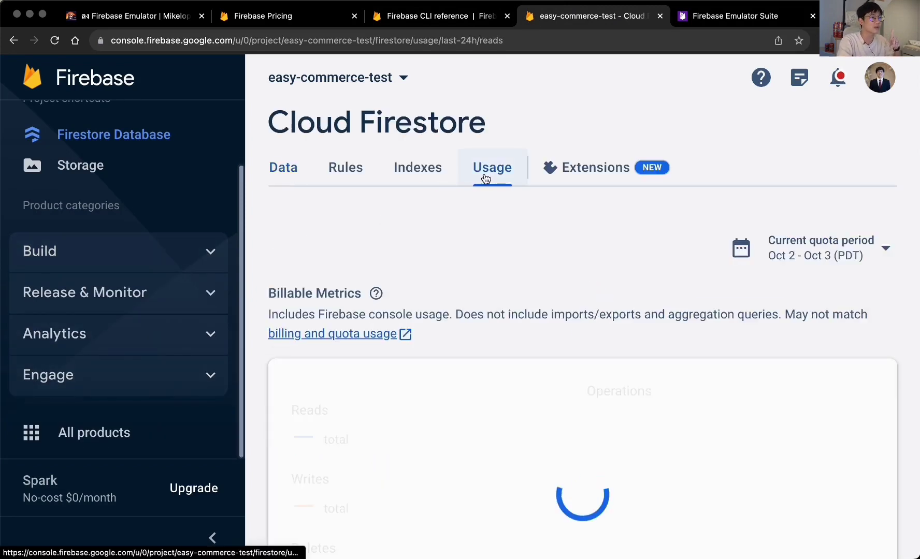
{"action": "scroll", "coordinate": [485, 383], "scroll_direction": "down", "scroll_amount": 3}
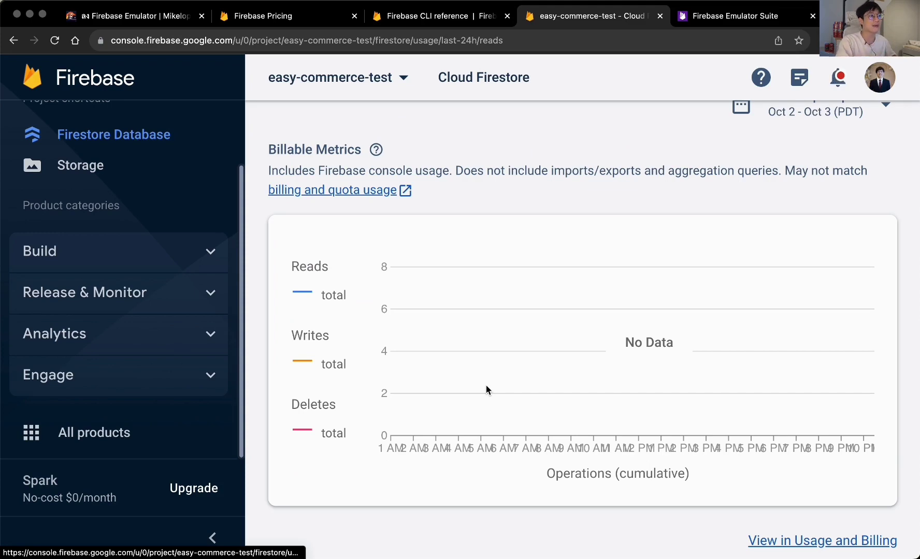
{"action": "left_click", "coordinate": [486, 15]}
{"action": "left_click", "coordinate": [740, 16]}
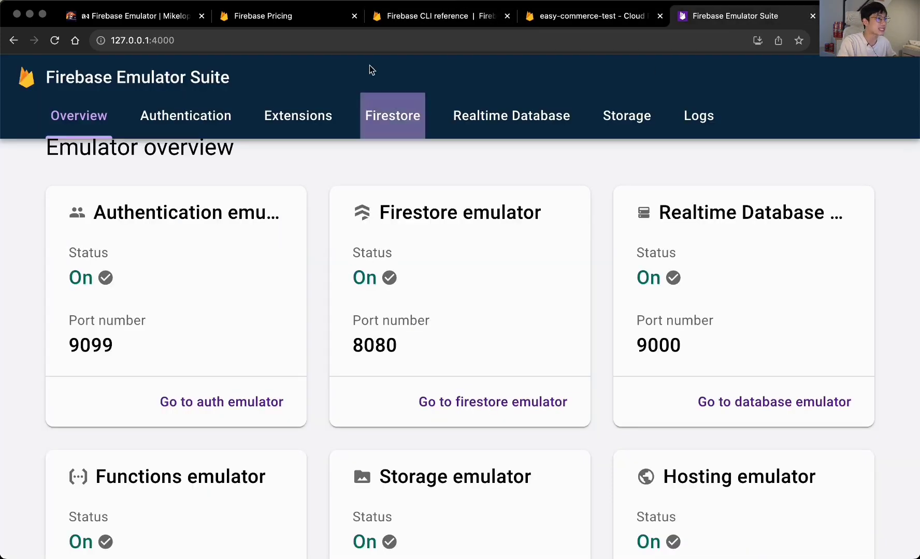
Step: Review the Cloud Firestore quotas on the Firebase pricing page and close the Firebase CLI reference page
{"action": "left_click", "coordinate": [287, 15]}
{"action": "scroll", "coordinate": [332, 230], "scroll_direction": "up", "scroll_amount": 8}
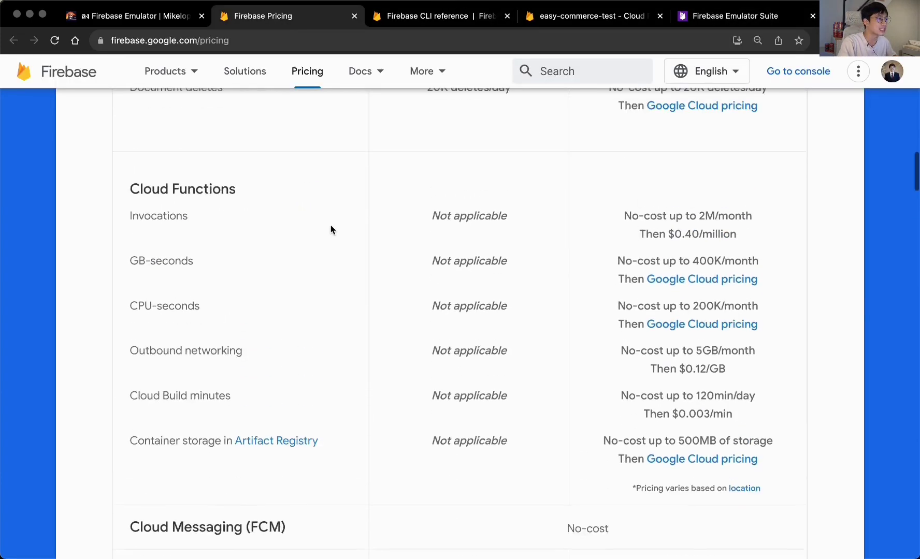
{"action": "scroll", "coordinate": [331, 229], "scroll_direction": "up", "scroll_amount": 9}
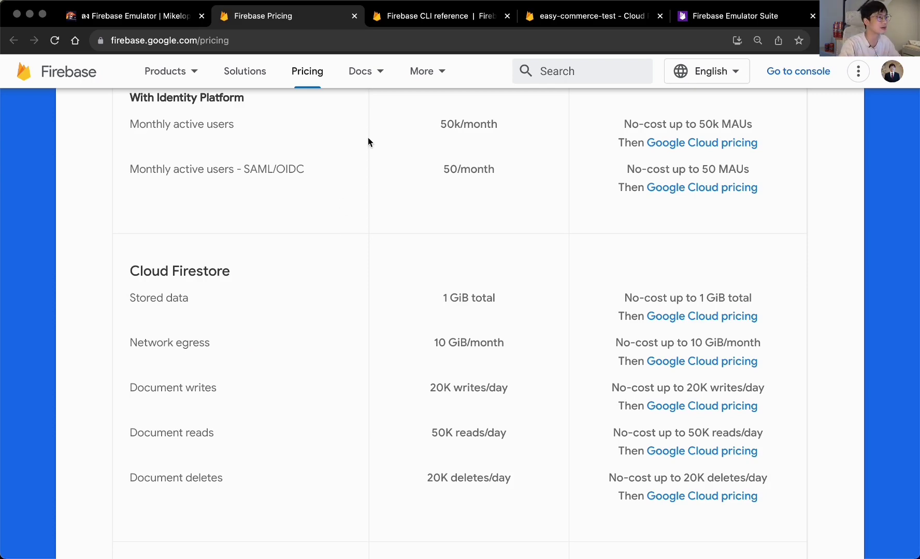
{"action": "left_click", "coordinate": [507, 15]}
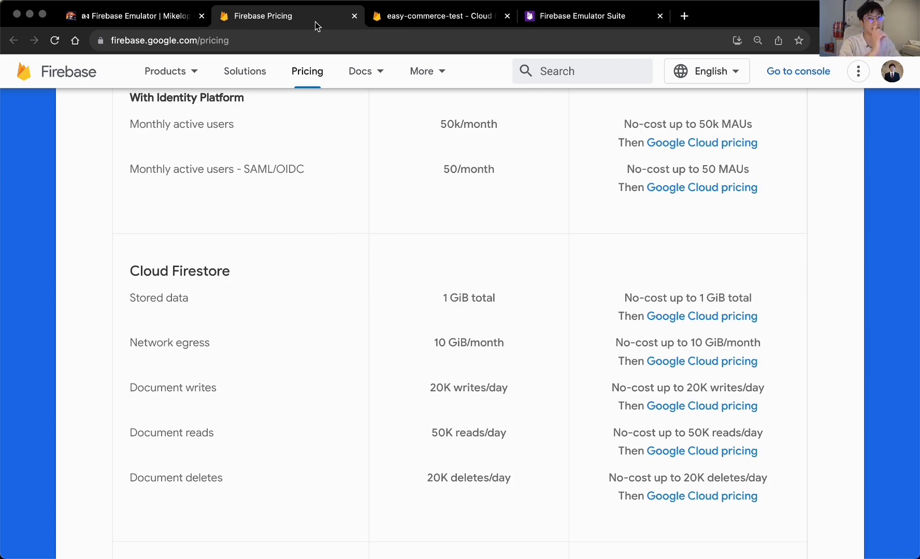
Step: Return to the Firebase Emulator course chapter and review the emulator diagrams, supported services and the command for running the emulators
{"action": "left_click", "coordinate": [191, 23]}
{"action": "scroll", "coordinate": [385, 262], "scroll_direction": "down", "scroll_amount": 3}
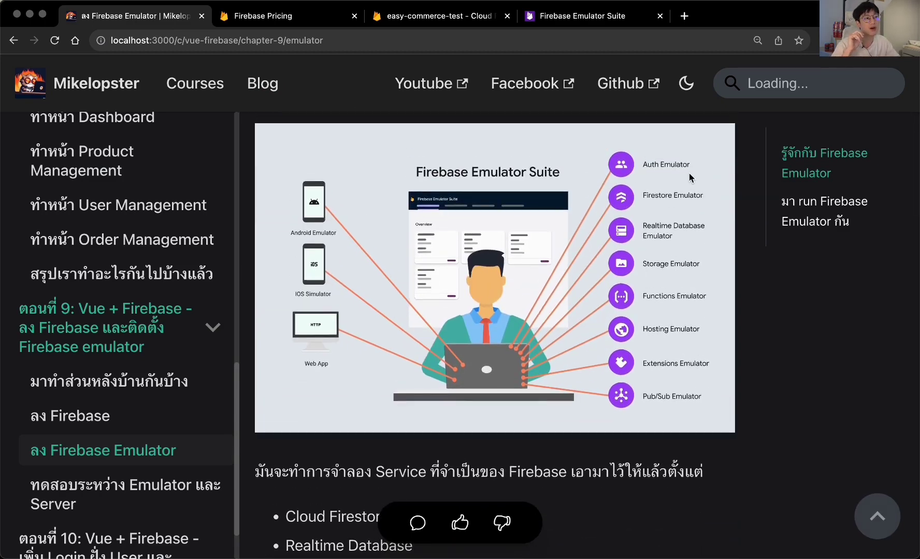
{"action": "scroll", "coordinate": [639, 388], "scroll_direction": "down", "scroll_amount": 1}
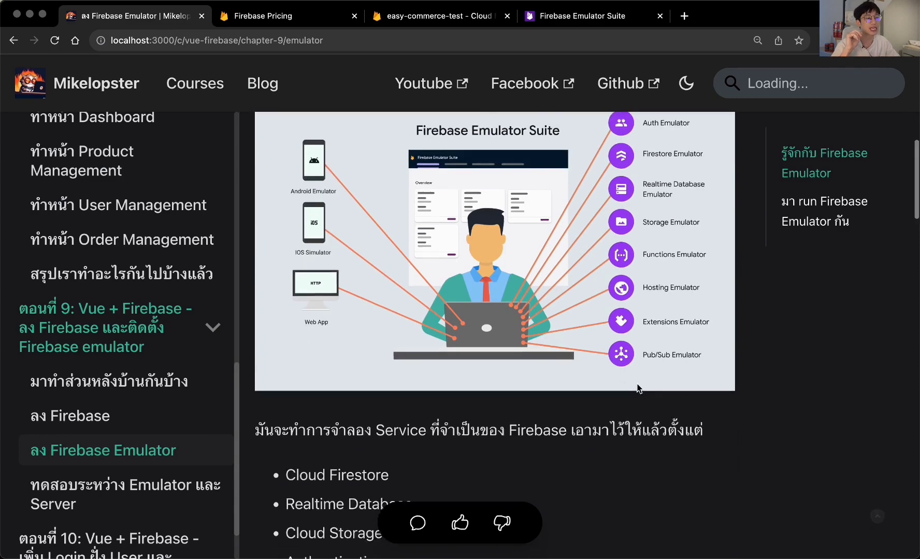
{"action": "scroll", "coordinate": [638, 389], "scroll_direction": "down", "scroll_amount": 1}
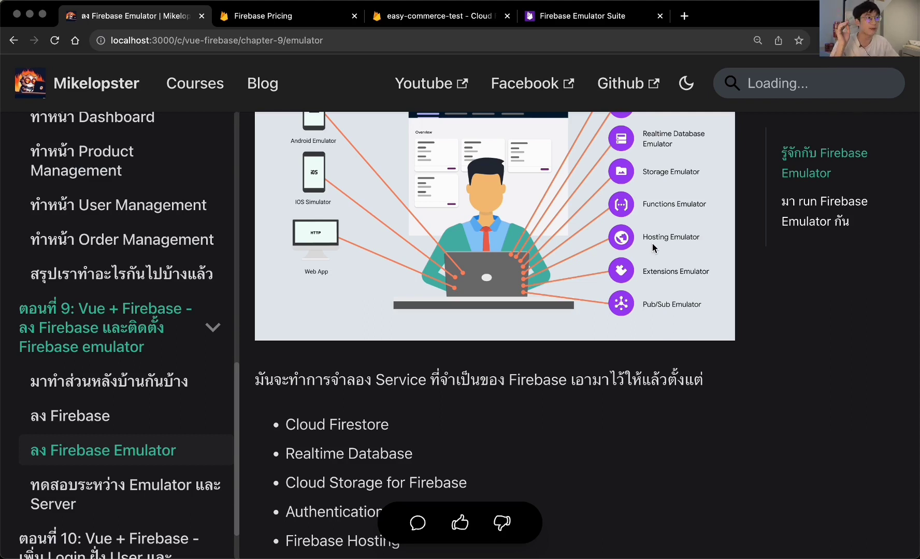
{"action": "scroll", "coordinate": [652, 243], "scroll_direction": "down", "scroll_amount": 1}
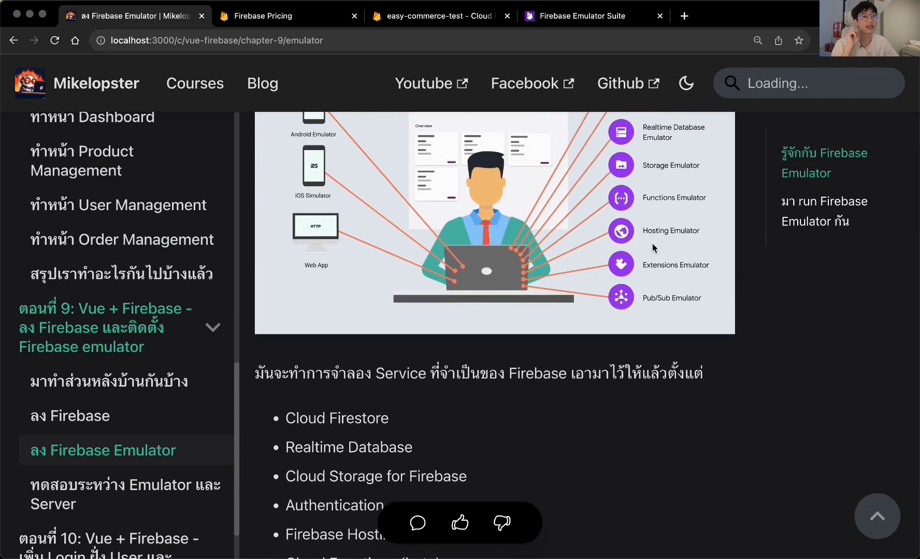
{"action": "scroll", "coordinate": [651, 244], "scroll_direction": "down", "scroll_amount": 12}
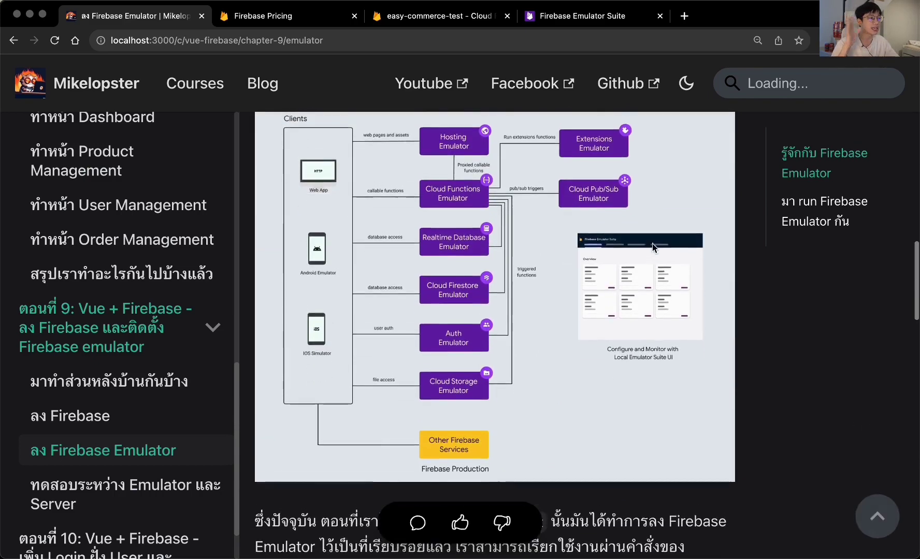
{"action": "scroll", "coordinate": [652, 243], "scroll_direction": "down", "scroll_amount": 15}
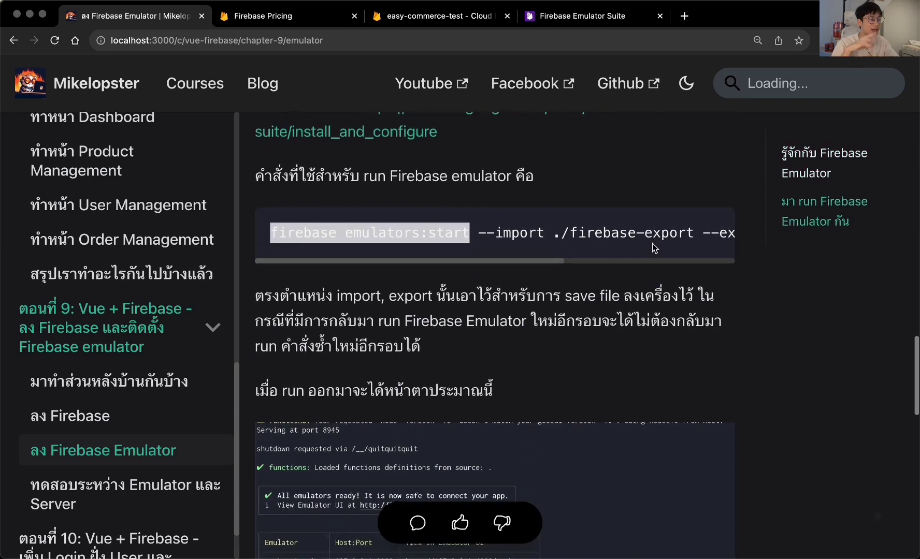
{"action": "scroll", "coordinate": [654, 248], "scroll_direction": "down", "scroll_amount": 1}
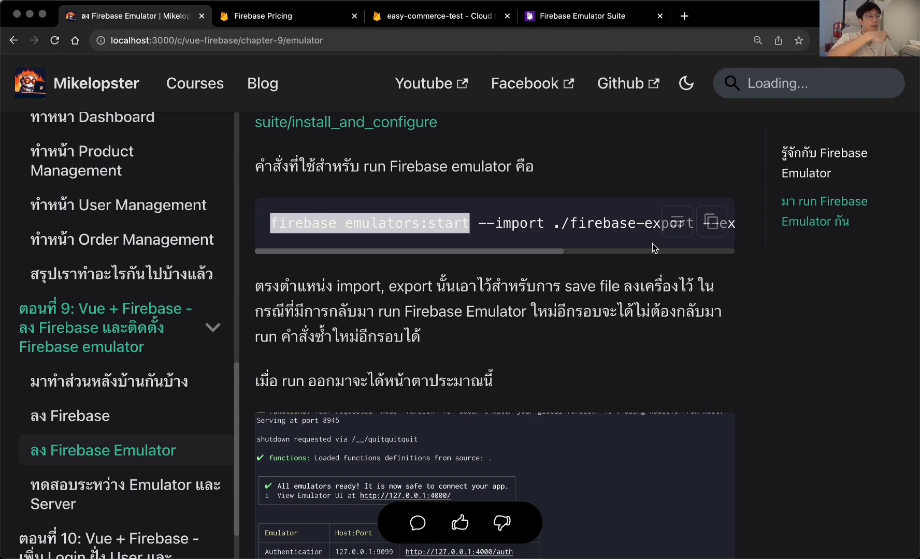
Step: Stop the emulators in Terminal and restart them using the course's command: firebase emulators:start --import ./firebase-export --export-on-exit ./firebase-export
{"action": "triple_click", "coordinate": [604, 228]}
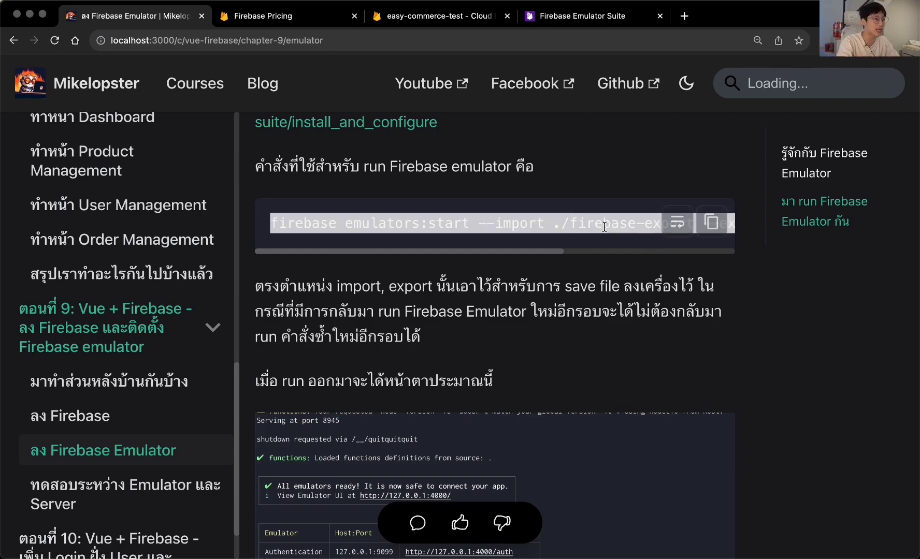
{"action": "key", "text": "super+Tab"}
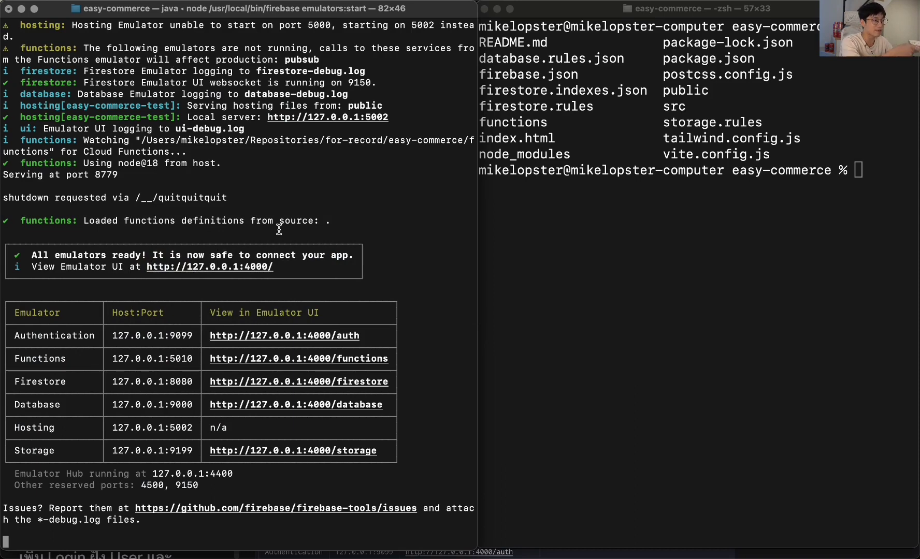
{"action": "key", "text": "ctrl+c"}
{"action": "key", "text": "super+k"}
{"action": "key", "text": "super+v"}
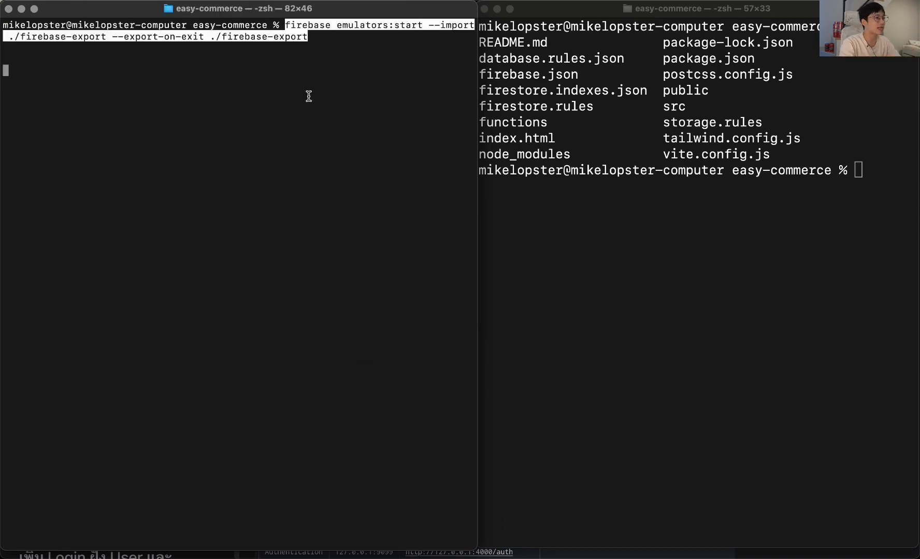
{"action": "key", "text": "super+equal"}
{"action": "key", "text": "super+equal"}
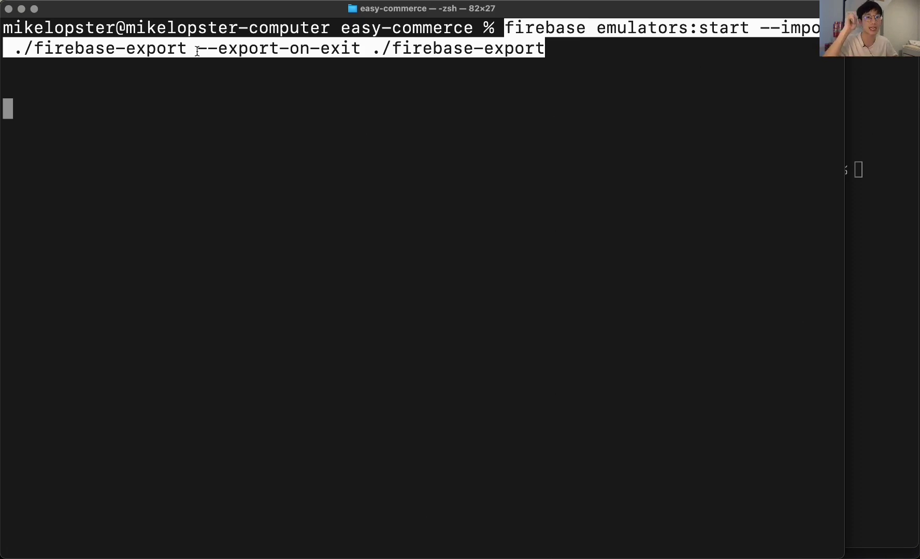
{"action": "key", "text": "Return"}
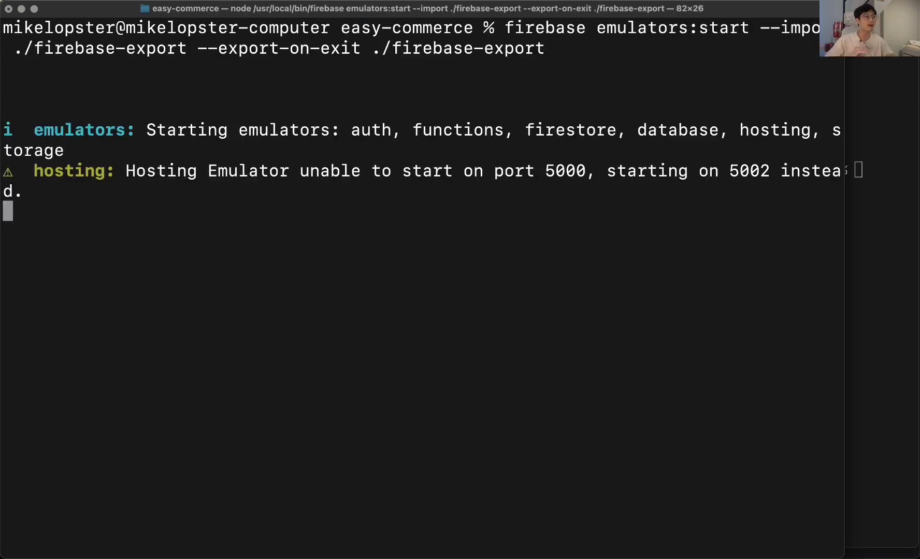
Step: Reduce the emulator terminal's text size and extend its window to nearly the full screen height
{"action": "key", "text": "super+minus"}
{"action": "key", "text": "super+minus"}
{"action": "key", "text": "super+minus"}
{"action": "key", "text": "super+minus"}
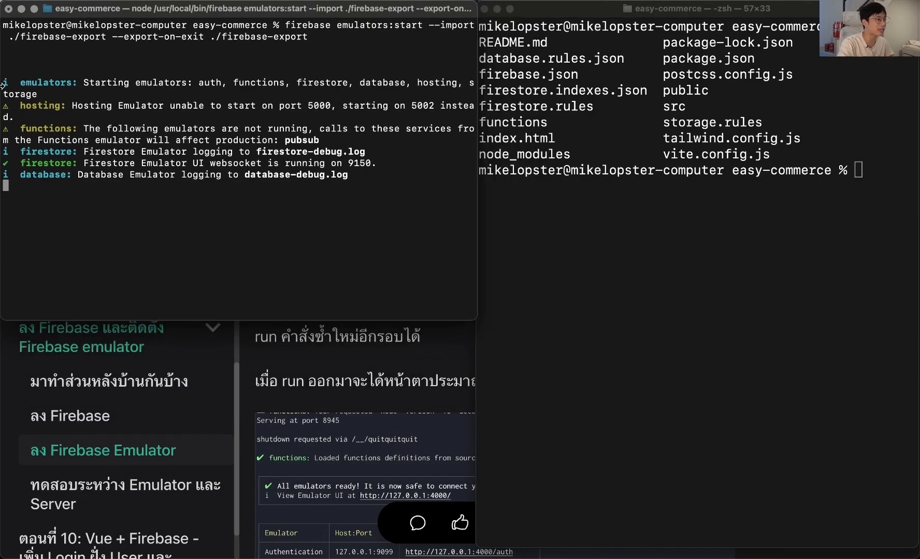
{"action": "left_click_drag", "start_coordinate": [281, 320], "coordinate": [281, 554]}
Step: Stop the emulators to export their data, and expand the firebase-export folder in VS Code to inspect its contents
{"action": "key", "text": "super+Tab"}
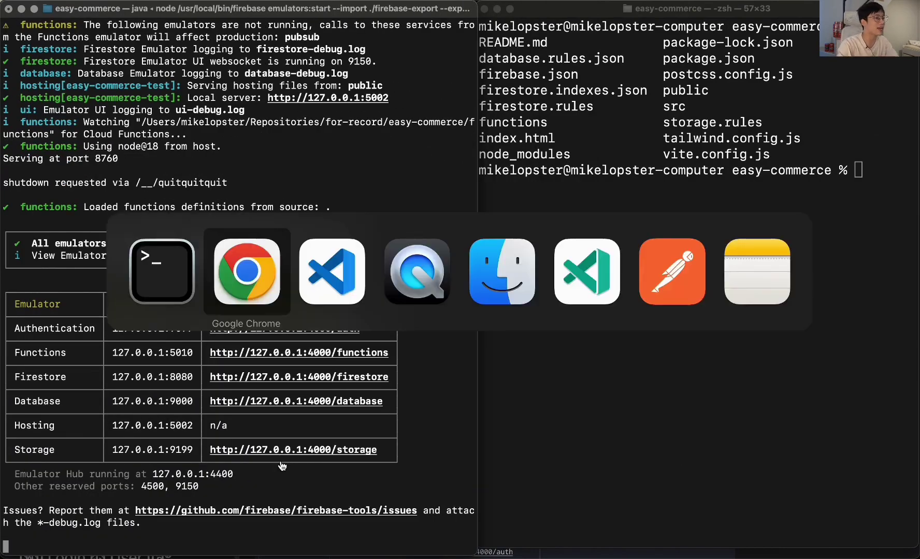
{"action": "key", "text": "ctrl+c"}
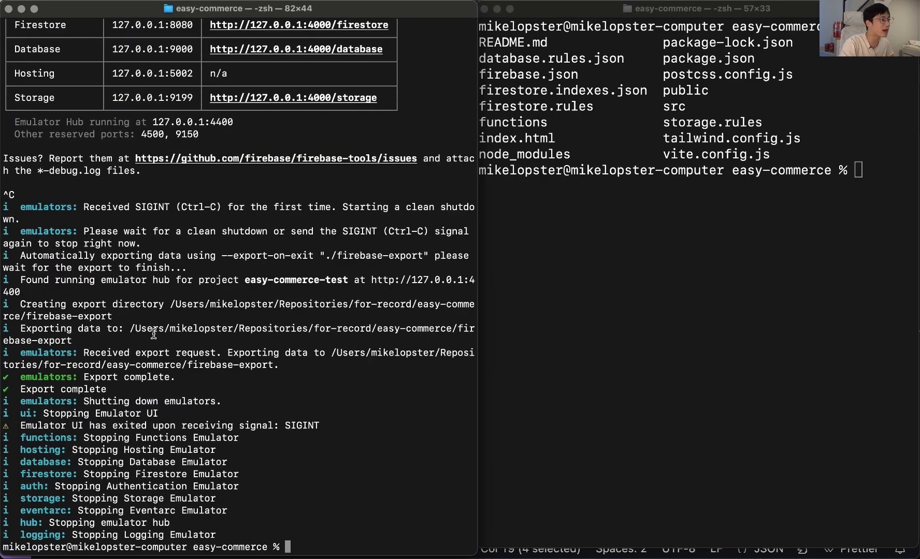
{"action": "left_click_drag", "start_coordinate": [113, 316], "coordinate": [31, 318]}
{"action": "key", "text": "super+Tab"}
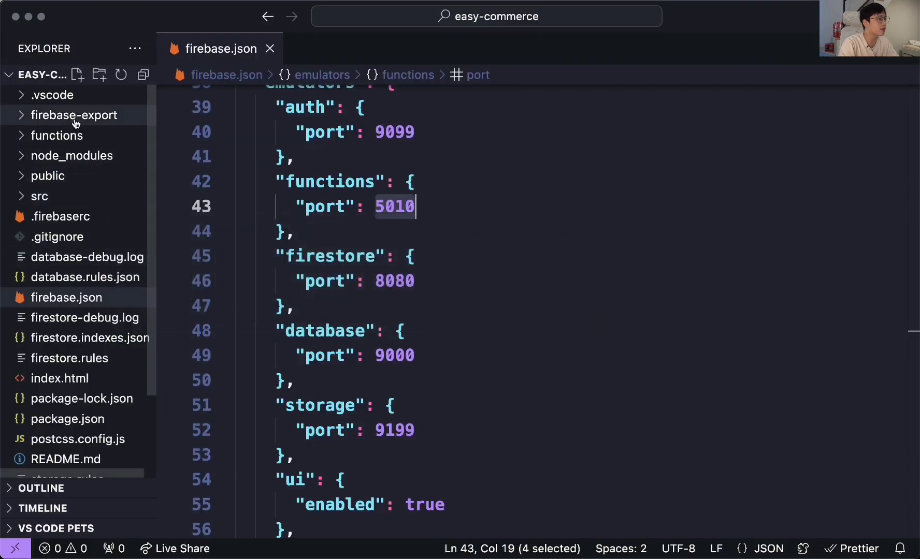
{"action": "left_click", "coordinate": [76, 120]}
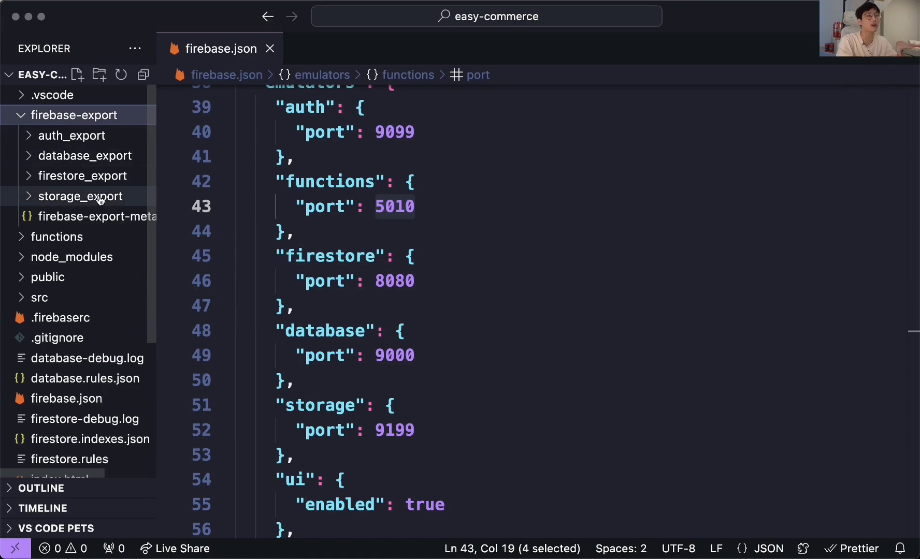
Step: Back in Terminal, run the emulators again with the same import and export-on-exit options and check the data import output
{"action": "key", "text": "super+Tab"}
{"action": "key", "text": "Up"}
{"action": "key", "text": "Return"}
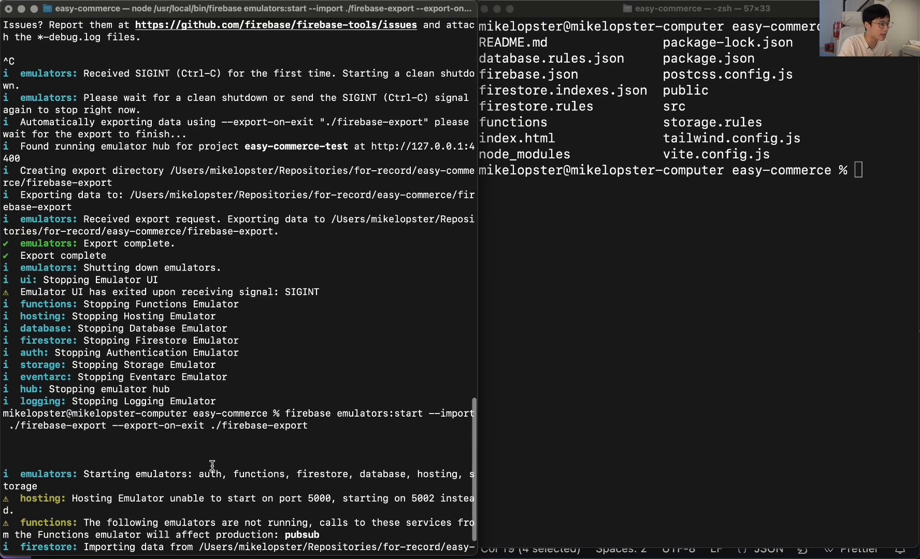
{"action": "triple_click", "coordinate": [384, 501]}
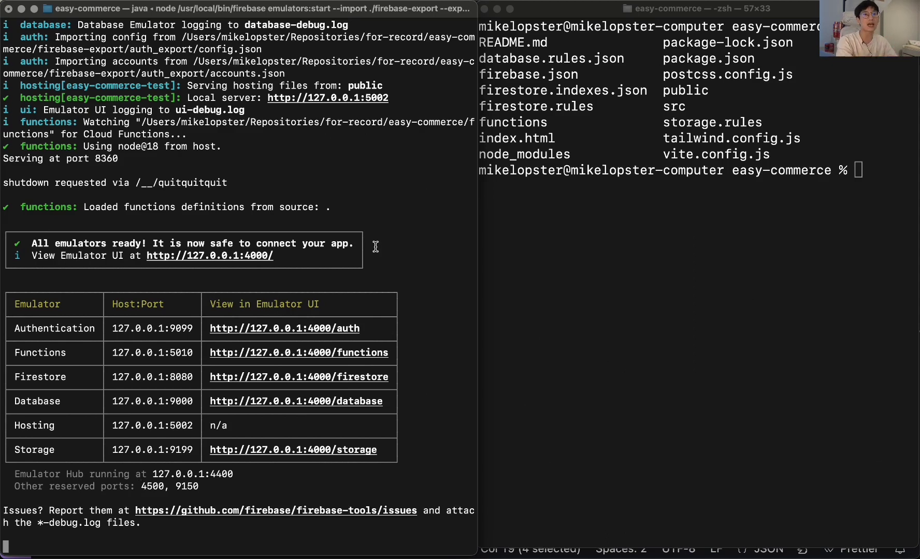
Step: Start the easy-commerce development server in the second terminal with npm run dev
{"action": "left_click", "coordinate": [637, 315]}
{"action": "type", "text": "npm run d"}
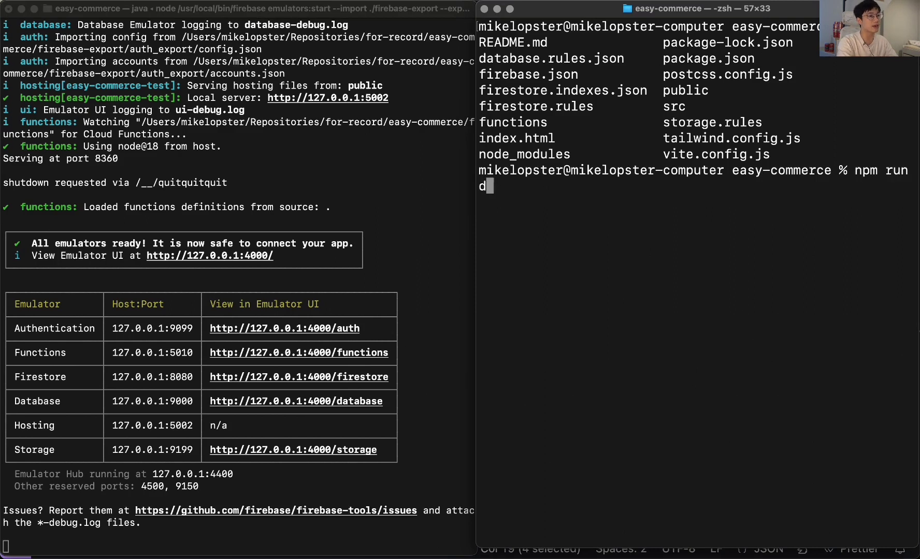
{"action": "type", "text": "ev"}
{"action": "key", "text": "Return"}
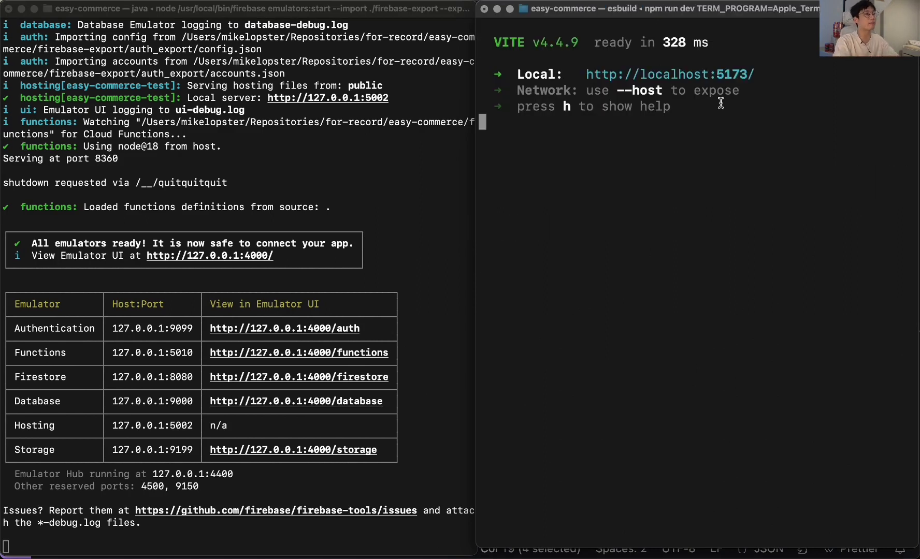
{"action": "left_click_drag", "start_coordinate": [762, 73], "coordinate": [586, 74]}
{"action": "key", "text": "super+c"}
{"action": "key", "text": "super+Tab"}
{"action": "key", "text": "super+Tab"}
{"action": "key", "text": "super+v"}
{"action": "key", "text": "Return"}
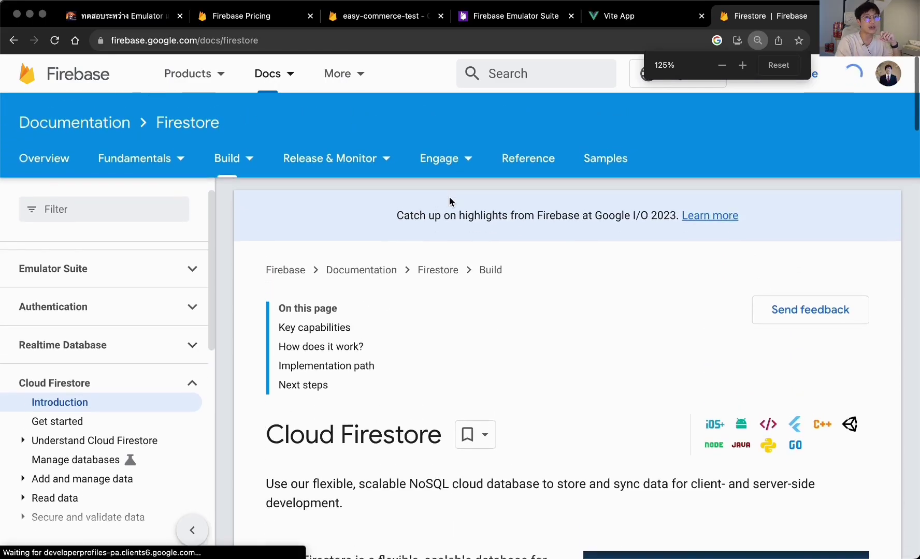
Step: Read the Cloud Firestore introduction in the Firebase documentation, highlighting the word NoSQL in its description
{"action": "scroll", "coordinate": [450, 202], "scroll_direction": "down", "scroll_amount": 3}
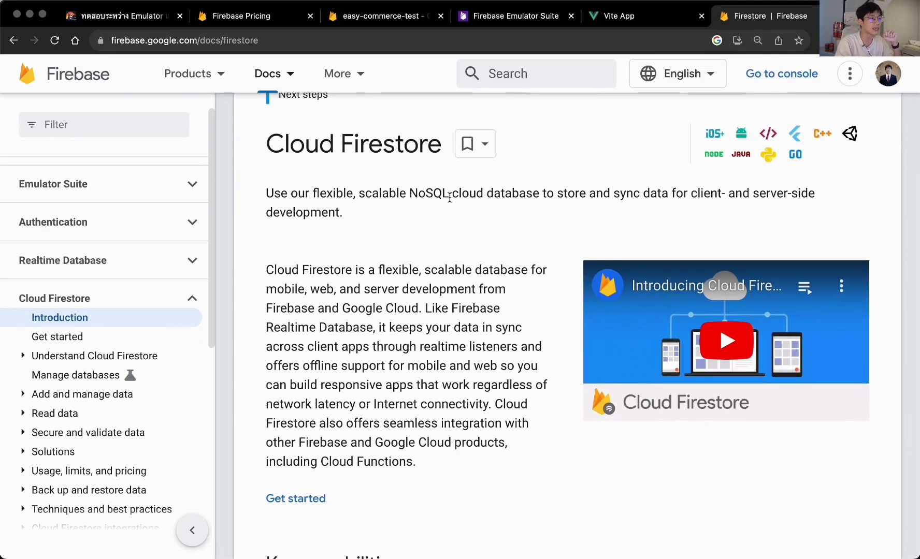
{"action": "scroll", "coordinate": [450, 197], "scroll_direction": "up", "scroll_amount": 2}
{"action": "double_click", "coordinate": [416, 193]}
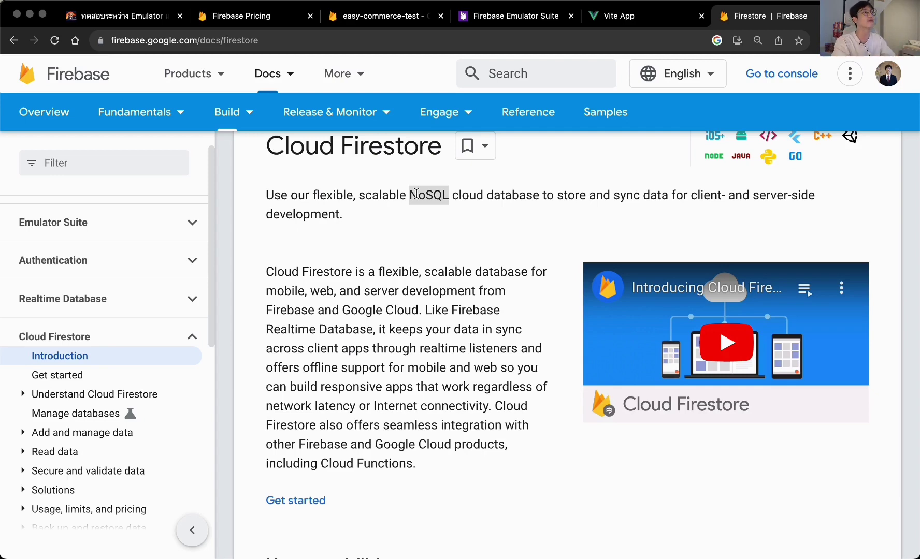
Step: Return to easy-commerce-test in the Firebase console and view the data of its default Cloud Firestore database
{"action": "left_click", "coordinate": [417, 17]}
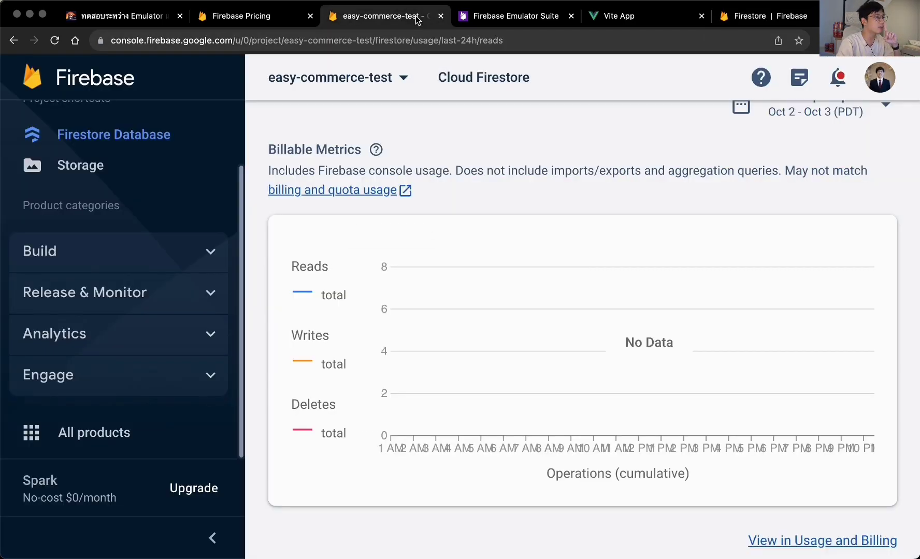
{"action": "scroll", "coordinate": [379, 181], "scroll_direction": "up", "scroll_amount": 3}
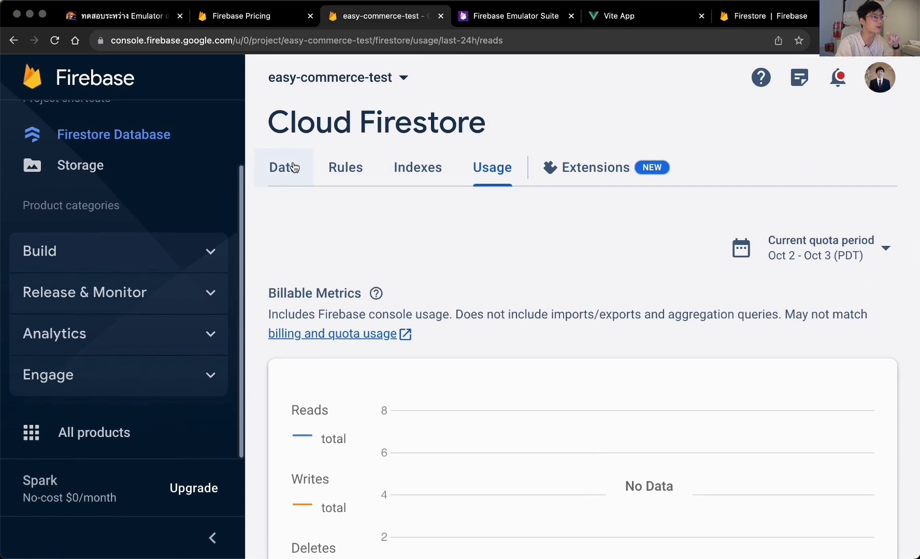
{"action": "left_click", "coordinate": [294, 168]}
{"action": "scroll", "coordinate": [460, 239], "scroll_direction": "down", "scroll_amount": 3}
{"action": "scroll", "coordinate": [432, 206], "scroll_direction": "up", "scroll_amount": 3}
{"action": "scroll", "coordinate": [452, 226], "scroll_direction": "down", "scroll_amount": 2}
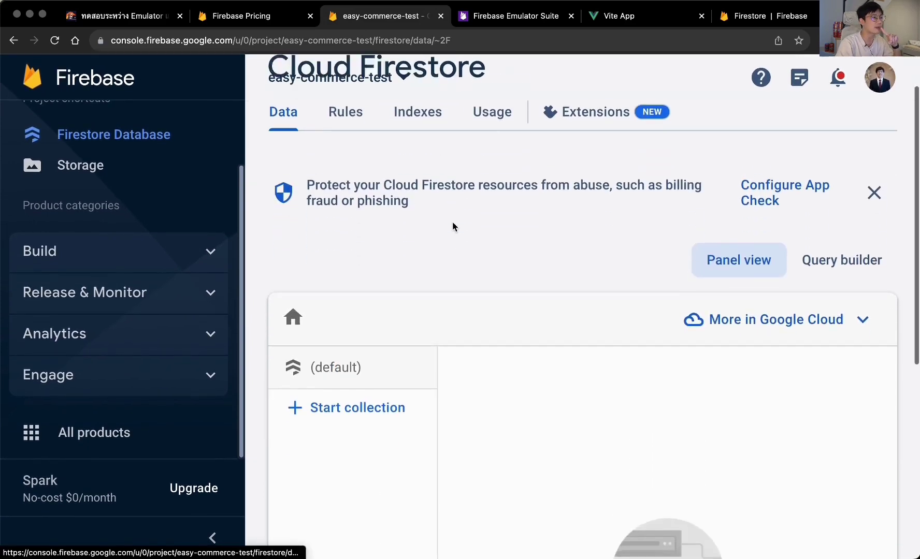
{"action": "scroll", "coordinate": [445, 344], "scroll_direction": "down", "scroll_amount": 2}
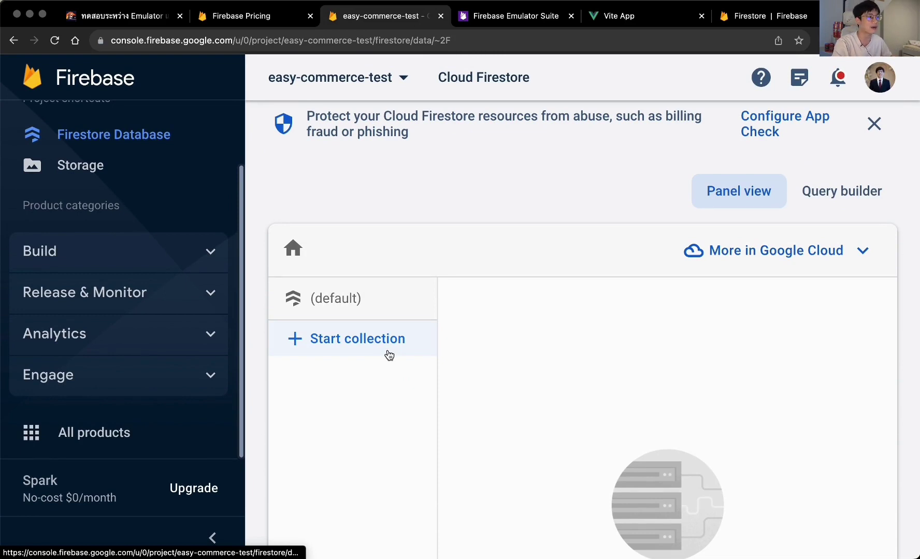
Step: Start a Firestore collection with the ID products and proceed to adding its first document
{"action": "left_click", "coordinate": [388, 355]}
{"action": "left_click", "coordinate": [382, 367]}
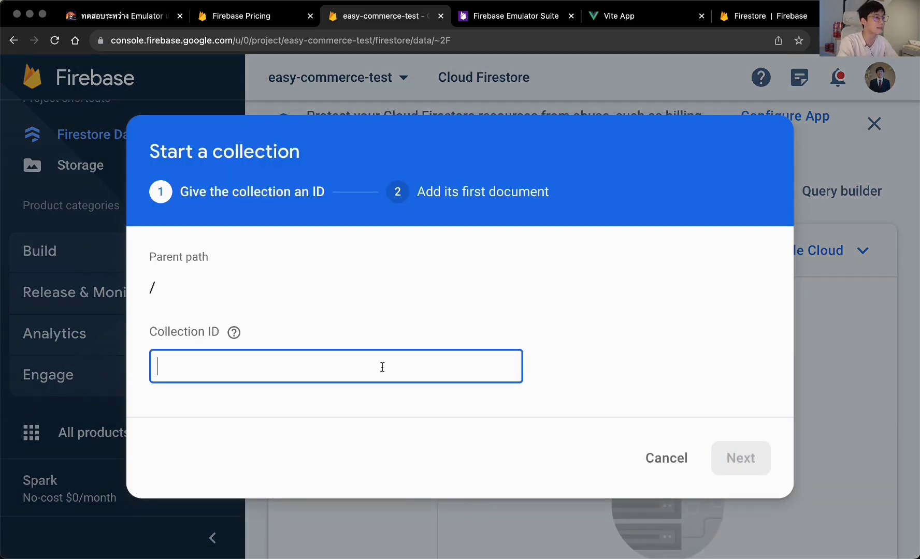
{"action": "type", "text": "products"}
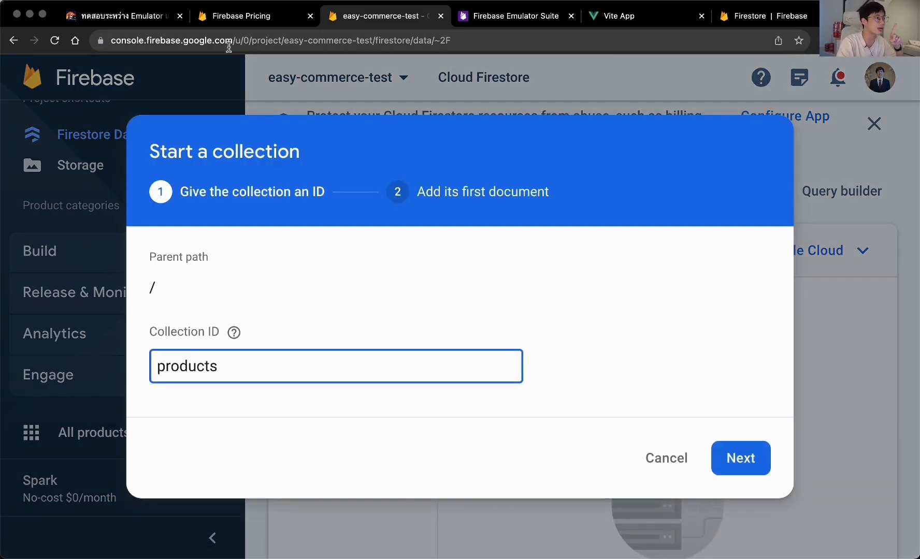
{"action": "left_click_drag", "start_coordinate": [286, 40], "coordinate": [374, 41]}
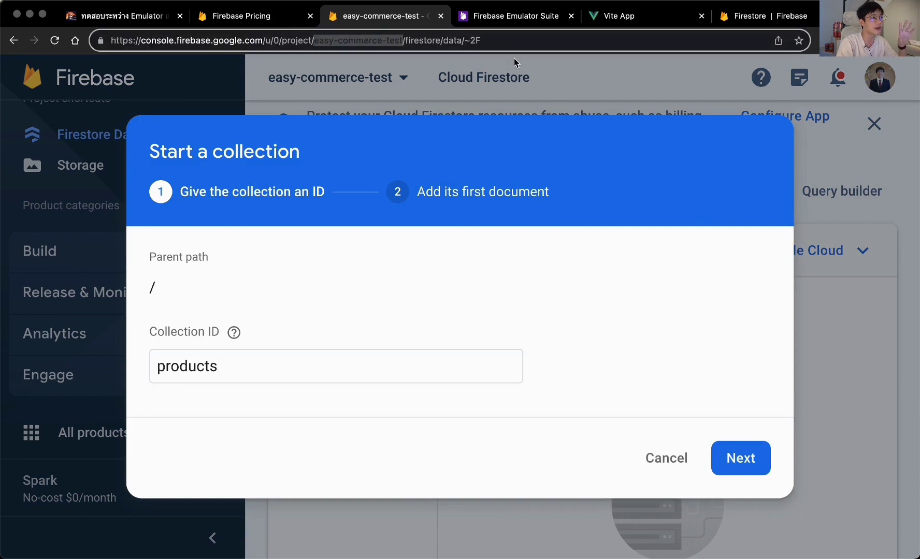
{"action": "left_click", "coordinate": [753, 456]}
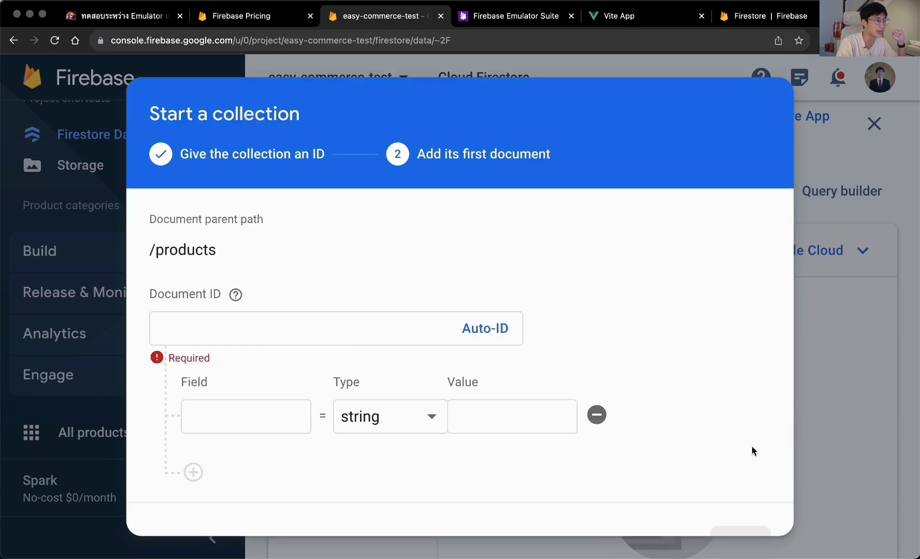
Step: Generate an automatic ID for the first document in the products collection
{"action": "scroll", "coordinate": [518, 363], "scroll_direction": "down", "scroll_amount": 2}
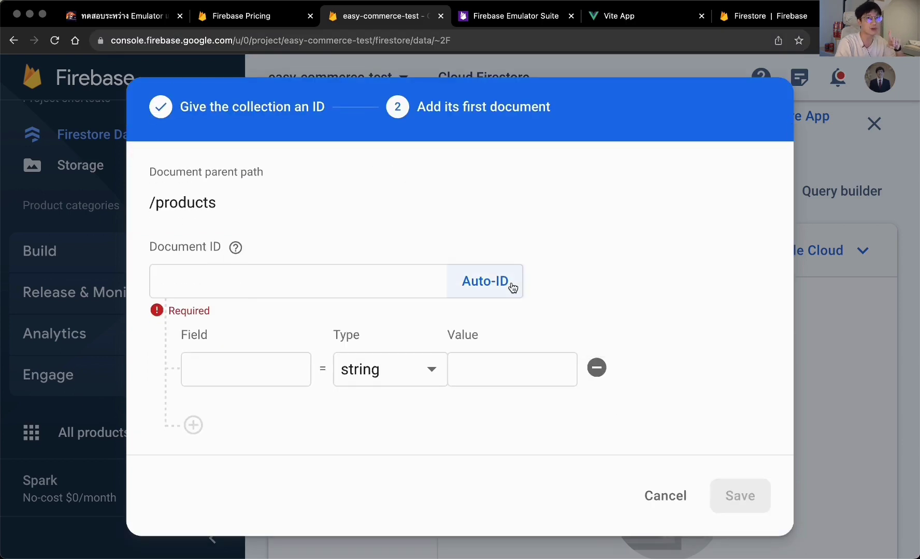
{"action": "left_click", "coordinate": [512, 288]}
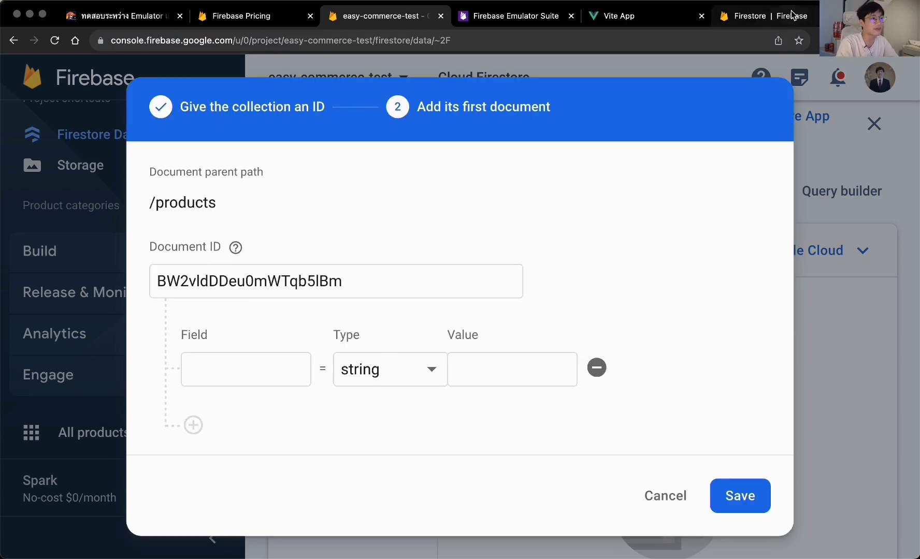
Step: Copy the product object logged in the Vite App's console and format it in an online formatter found by searching "json beautify"
{"action": "left_click", "coordinate": [622, 20]}
{"action": "key", "text": "super+alt+i"}
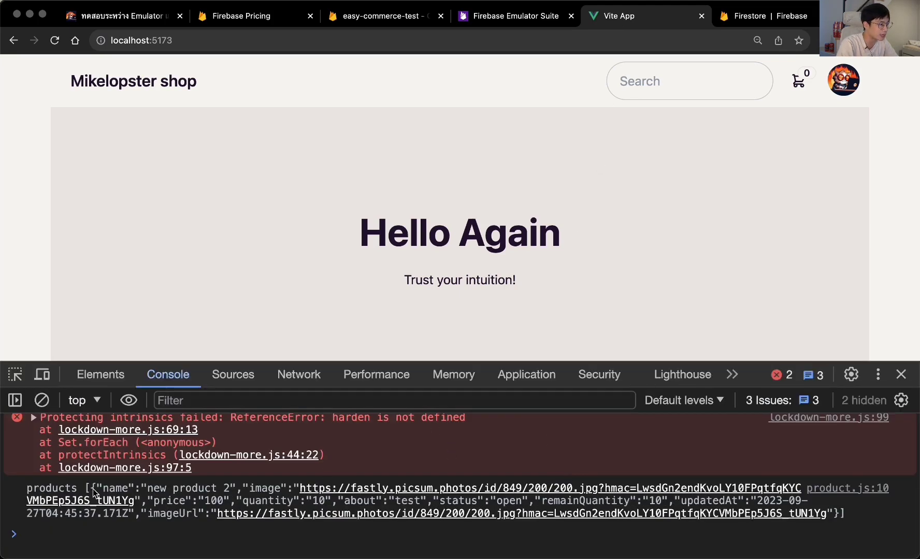
{"action": "left_click_drag", "start_coordinate": [92, 492], "coordinate": [837, 524]}
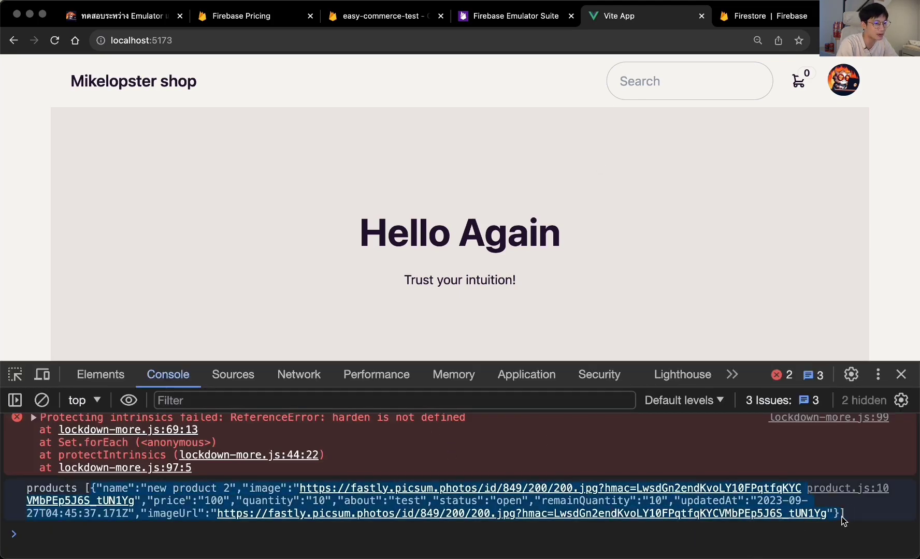
{"action": "key", "text": "super+t"}
{"action": "type", "text": "json bea"}
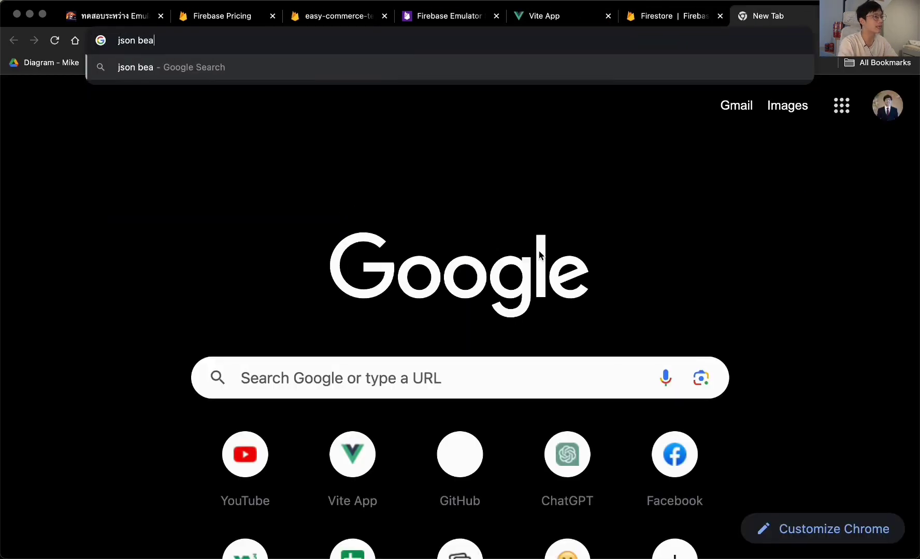
{"action": "type", "text": "utify"}
{"action": "key", "text": "Return"}
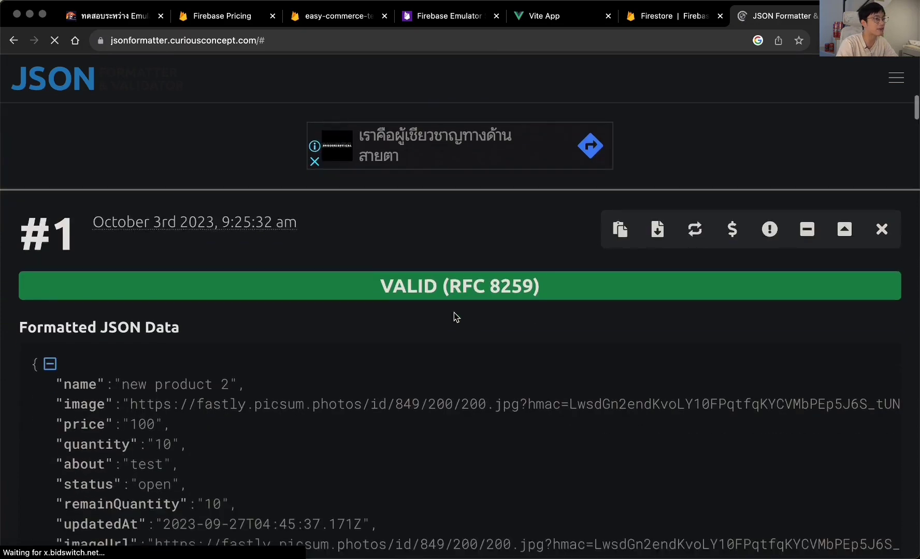
{"action": "key", "text": "super+l"}
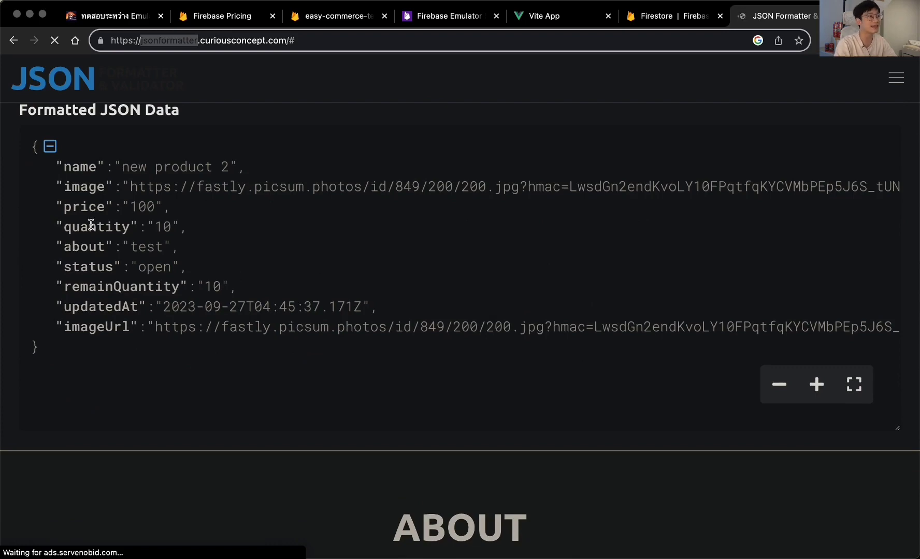
Step: Place the JSON Formatter tab beside the Firebase console tab and copy the JSON key name into the document's first field name
{"action": "double_click", "coordinate": [80, 167]}
{"action": "key", "text": "super+c"}
{"action": "left_click_drag", "start_coordinate": [780, 16], "coordinate": [422, 20]}
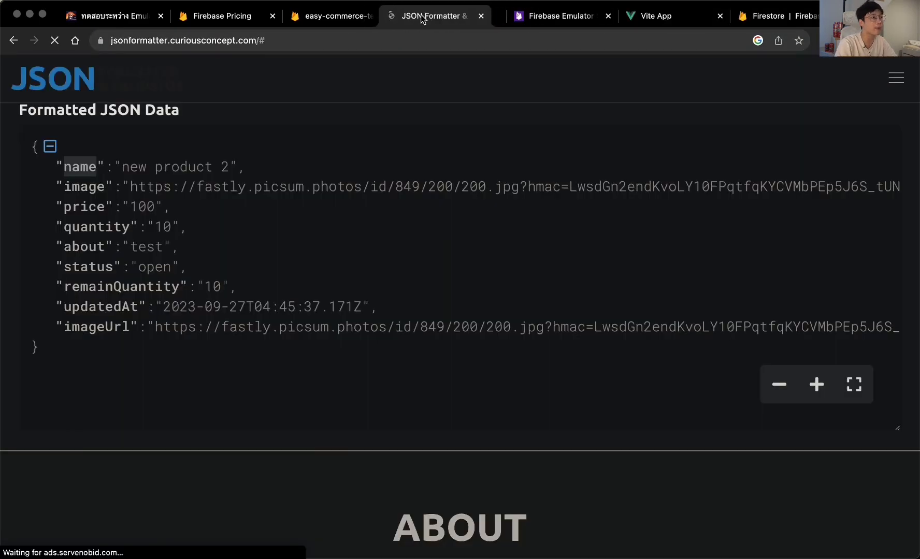
{"action": "left_click", "coordinate": [327, 14]}
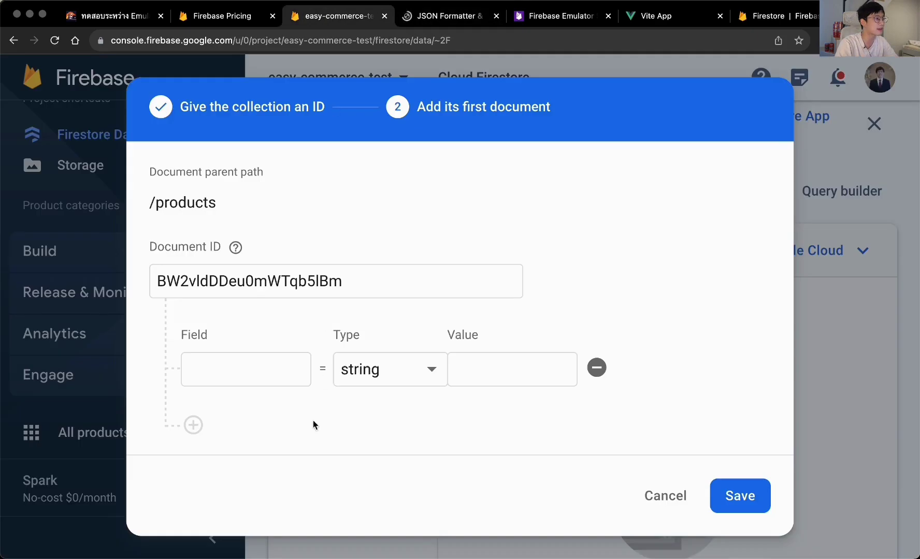
{"action": "left_click", "coordinate": [237, 386]}
{"action": "key", "text": "super+v"}
Step: Set the name field's value to Server product, replacing the value copied from the formatted JSON
{"action": "key", "text": "ctrl+Tab"}
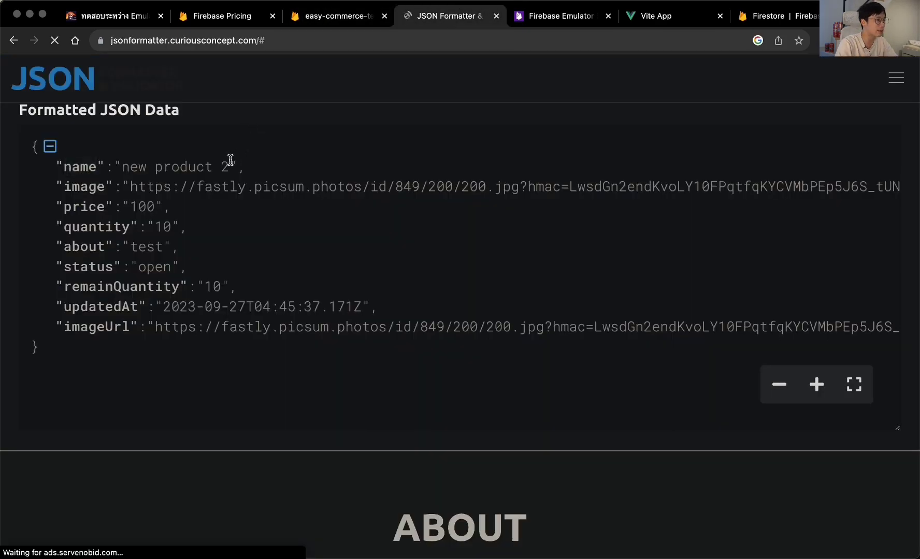
{"action": "left_click_drag", "start_coordinate": [231, 159], "coordinate": [120, 161]}
{"action": "key", "text": "super+c"}
{"action": "left_click", "coordinate": [343, 16]}
{"action": "left_click", "coordinate": [476, 365]}
{"action": "key", "text": "super+v"}
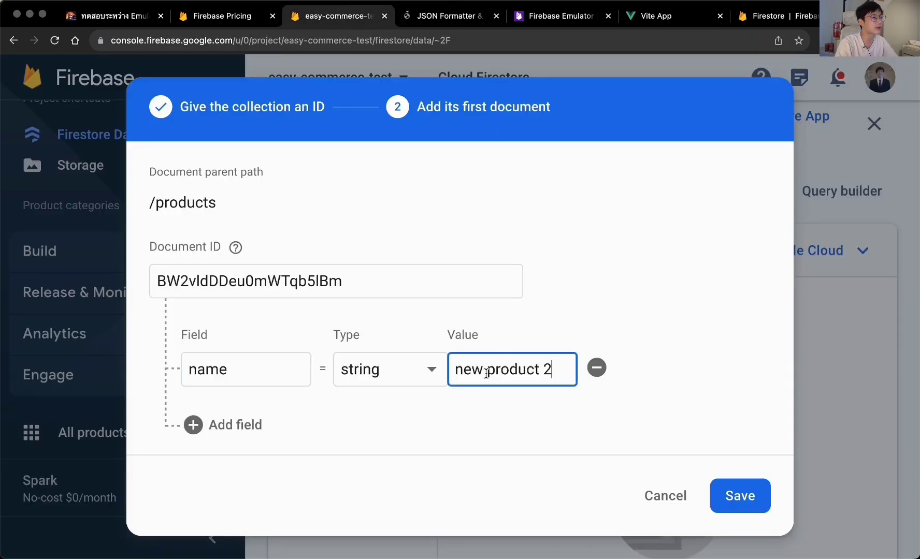
{"action": "key", "text": "super+a"}
{"action": "type", "text": "Server product"}
Step: Add a string field named image with the product's fastly.picsum.photos URL as its value
{"action": "left_click", "coordinate": [224, 424]}
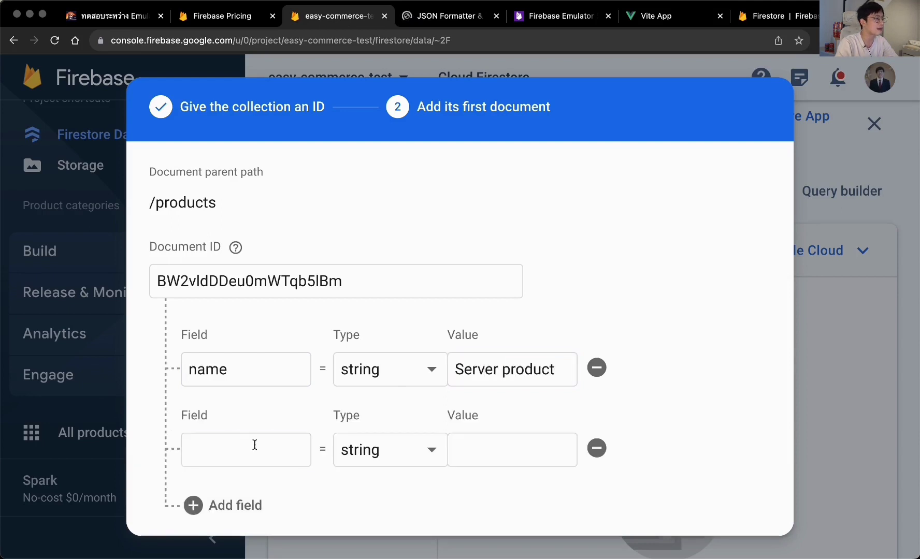
{"action": "left_click", "coordinate": [254, 445]}
{"action": "left_click", "coordinate": [540, 445]}
{"action": "key", "text": "super+v"}
{"action": "left_click", "coordinate": [245, 443]}
{"action": "type", "text": "image"}
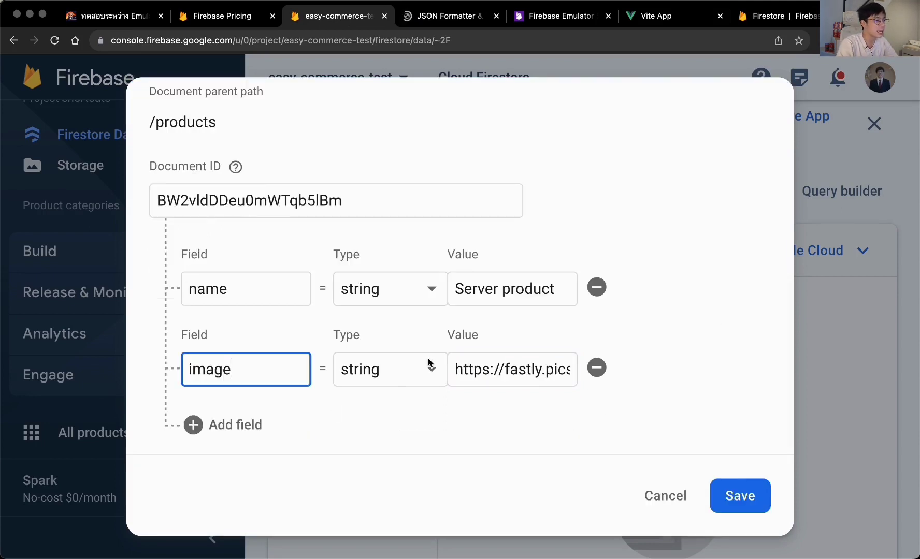
{"action": "left_click", "coordinate": [421, 369]}
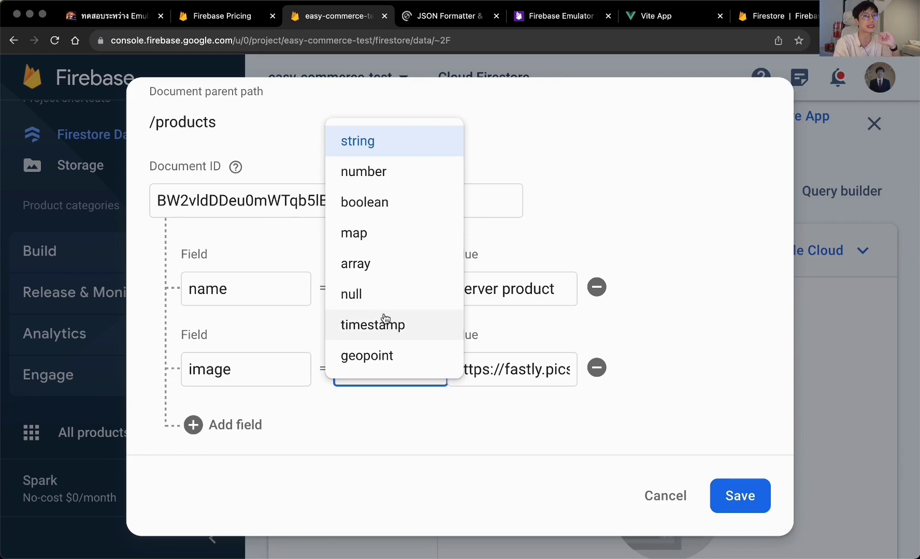
{"action": "left_click", "coordinate": [391, 398]}
Step: Add a price field of type number with the value 100
{"action": "left_click", "coordinate": [196, 429]}
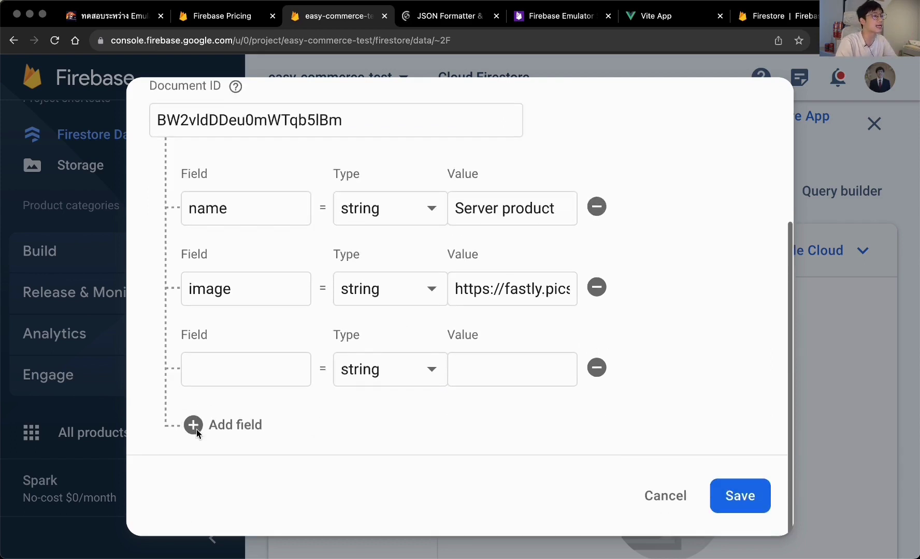
{"action": "left_click", "coordinate": [242, 350]}
{"action": "type", "text": "price"}
{"action": "left_click", "coordinate": [390, 369]}
{"action": "left_click", "coordinate": [362, 171]}
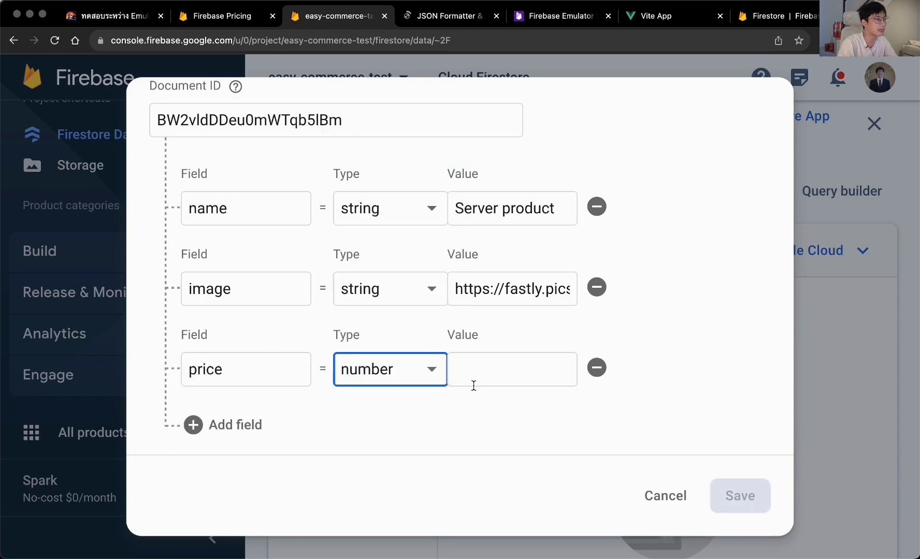
{"action": "left_click", "coordinate": [472, 380]}
{"action": "type", "text": "100"}
Step: Add a quantity field of type number with the value 10, checking the field name in the formatted JSON
{"action": "left_click", "coordinate": [232, 424]}
{"action": "key", "text": "ctrl+Tab"}
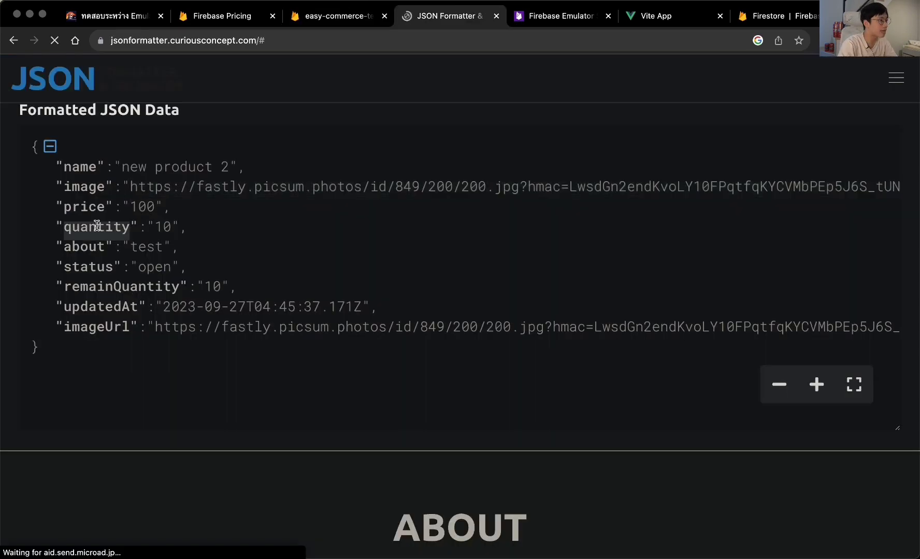
{"action": "key", "text": "ctrl+shift+Tab"}
{"action": "type", "text": "quantity"}
{"action": "left_click", "coordinate": [442, 438]}
{"action": "left_click", "coordinate": [383, 251]}
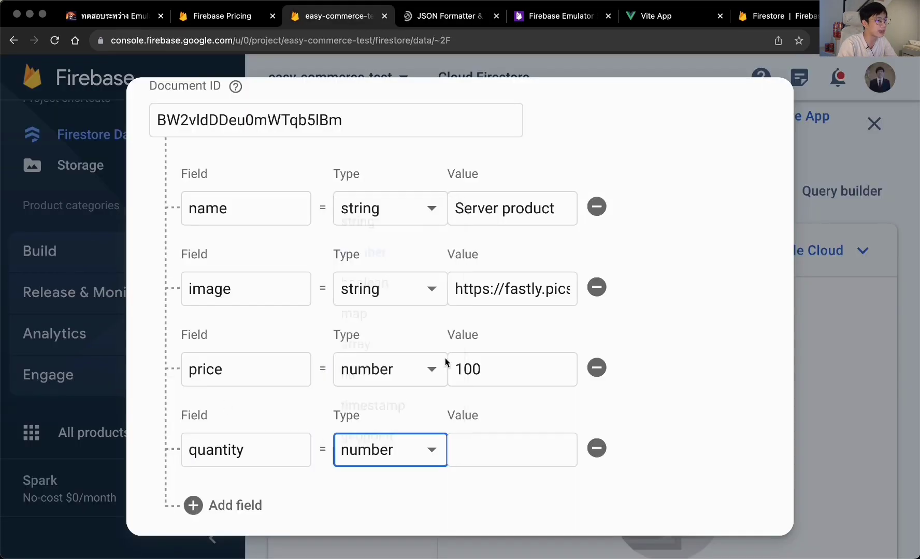
{"action": "left_click", "coordinate": [466, 450]}
{"action": "type", "text": "10"}
Step: Add an about field of type string with the value test
{"action": "left_click", "coordinate": [223, 505]}
{"action": "type", "text": "about"}
{"action": "left_click", "coordinate": [388, 449]}
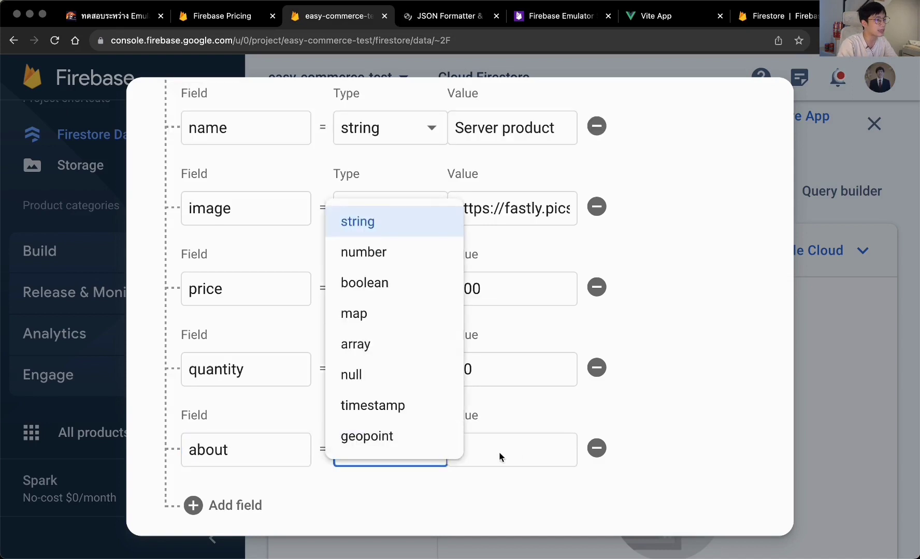
{"action": "left_click", "coordinate": [517, 451]}
{"action": "type", "text": "test"}
Step: Add a status field of type string with the value open
{"action": "scroll", "coordinate": [267, 442], "scroll_direction": "down", "scroll_amount": 2}
{"action": "left_click", "coordinate": [228, 424]}
{"action": "type", "text": "status"}
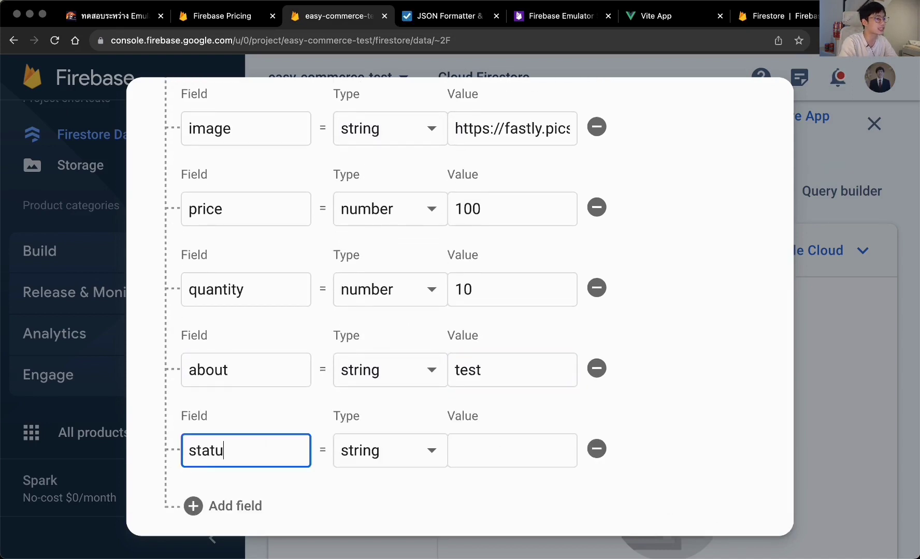
{"action": "left_click", "coordinate": [511, 451]}
{"action": "type", "text": "open"}
Step: Add a remainQuantity field to the document and set its type to number
{"action": "left_click", "coordinate": [227, 503]}
{"action": "type", "text": "remainQuantity"}
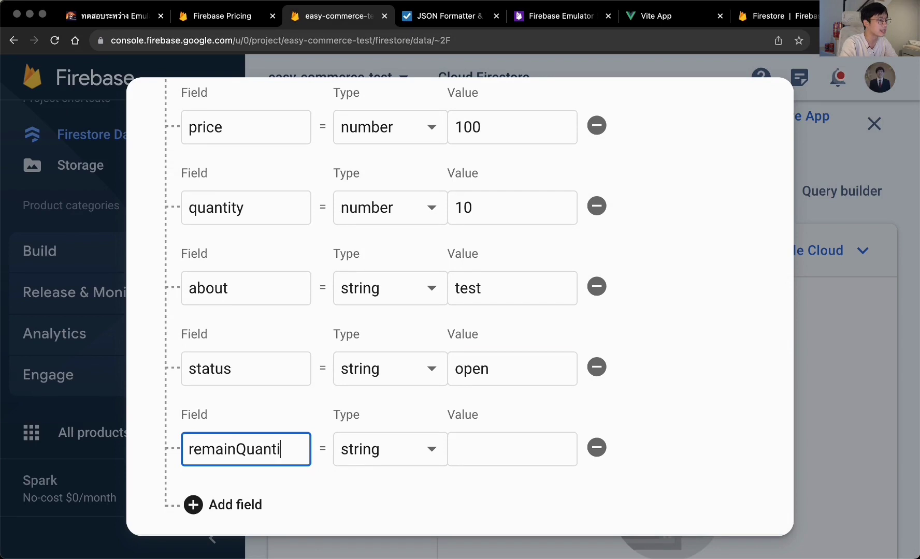
{"action": "key", "text": "Tab"}
{"action": "key", "text": "Tab"}
{"action": "type", "text": "10"}
{"action": "scroll", "coordinate": [364, 371], "scroll_direction": "down", "scroll_amount": 2}
{"action": "left_click", "coordinate": [364, 371]}
{"action": "left_click", "coordinate": [390, 171]}
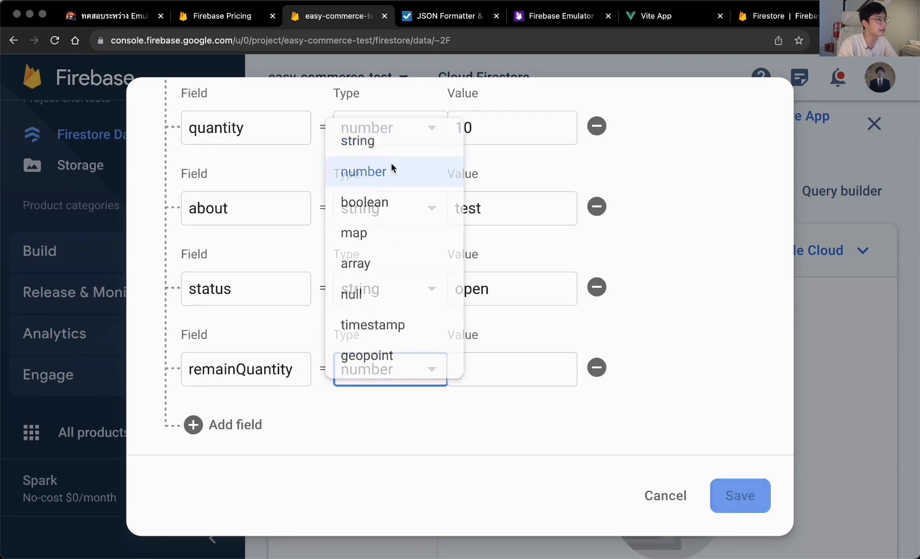
Step: Add an updatedAt field of type timestamp, dated Oct 3, 2023 at 09:27:08
{"action": "left_click", "coordinate": [222, 424]}
{"action": "type", "text": "updatedAt"}
{"action": "left_click", "coordinate": [390, 450]}
{"action": "scroll", "coordinate": [390, 404], "scroll_direction": "down", "scroll_amount": 1}
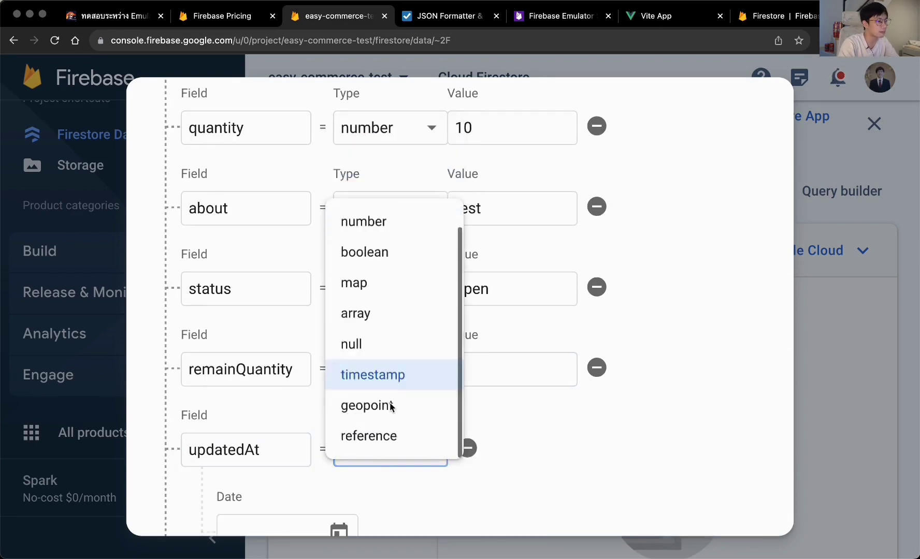
{"action": "left_click", "coordinate": [390, 370]}
{"action": "scroll", "coordinate": [356, 414], "scroll_direction": "down", "scroll_amount": 2}
{"action": "left_click", "coordinate": [339, 425]}
{"action": "left_click", "coordinate": [320, 236]}
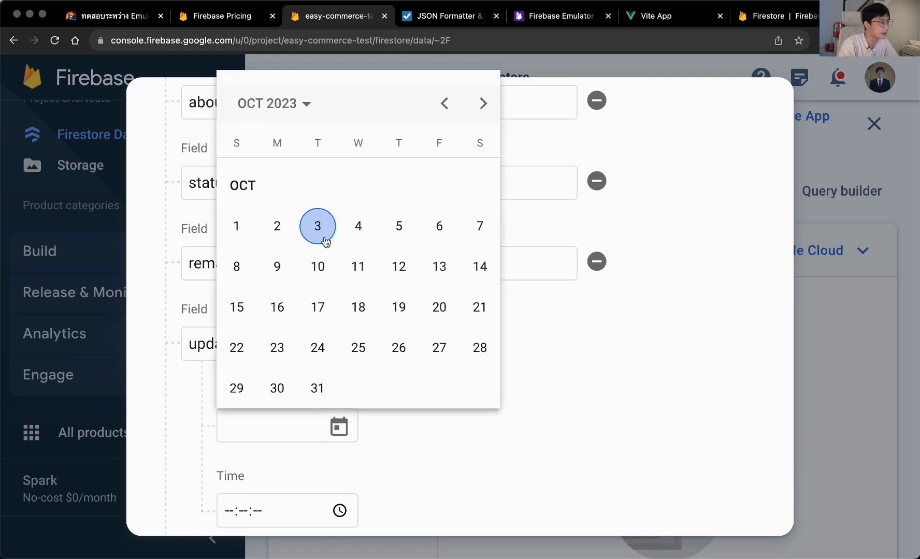
{"action": "scroll", "coordinate": [324, 240], "scroll_direction": "down", "scroll_amount": 2}
{"action": "left_click", "coordinate": [340, 430]}
{"action": "left_click", "coordinate": [353, 173]}
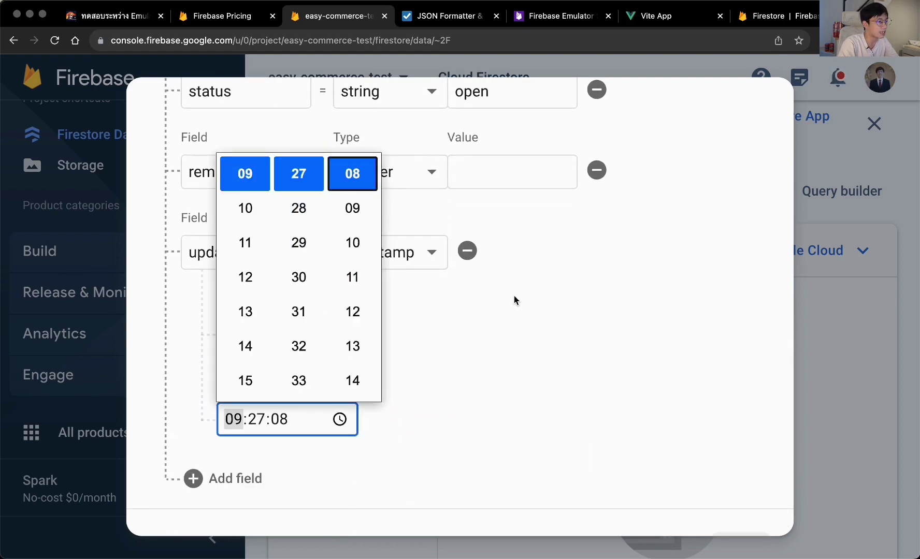
{"action": "left_click", "coordinate": [513, 300]}
Step: Set the remainQuantity field's value to 5
{"action": "scroll", "coordinate": [493, 343], "scroll_direction": "up", "scroll_amount": 3}
{"action": "scroll", "coordinate": [459, 373], "scroll_direction": "up", "scroll_amount": 1}
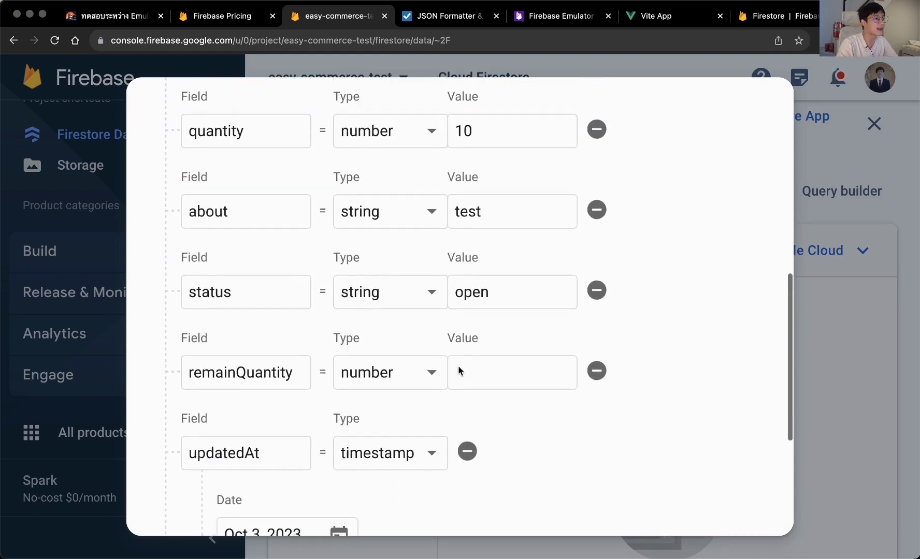
{"action": "left_click", "coordinate": [464, 373]}
{"action": "type", "text": "5"}
Step: Check the image key in the formatted JSON and rename the document's image field to imageUrl
{"action": "scroll", "coordinate": [468, 374], "scroll_direction": "up", "scroll_amount": 7}
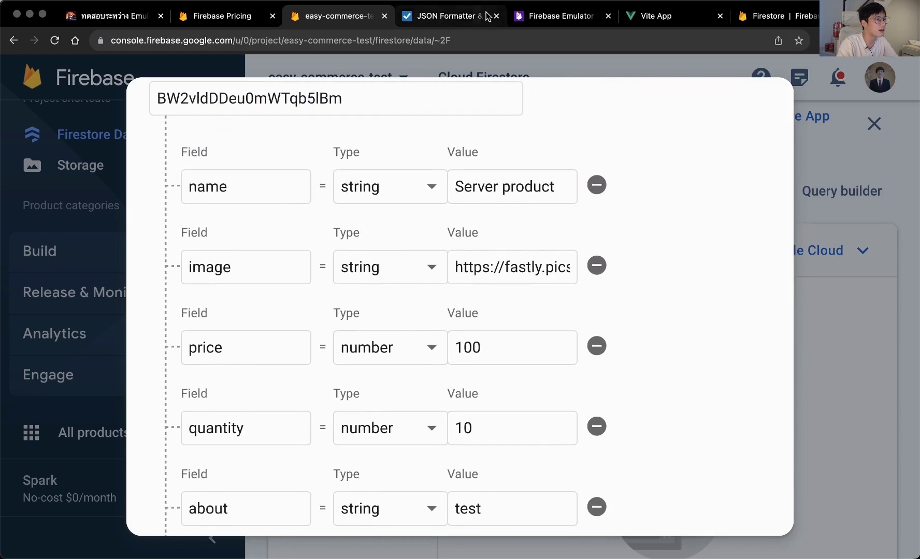
{"action": "left_click", "coordinate": [447, 15]}
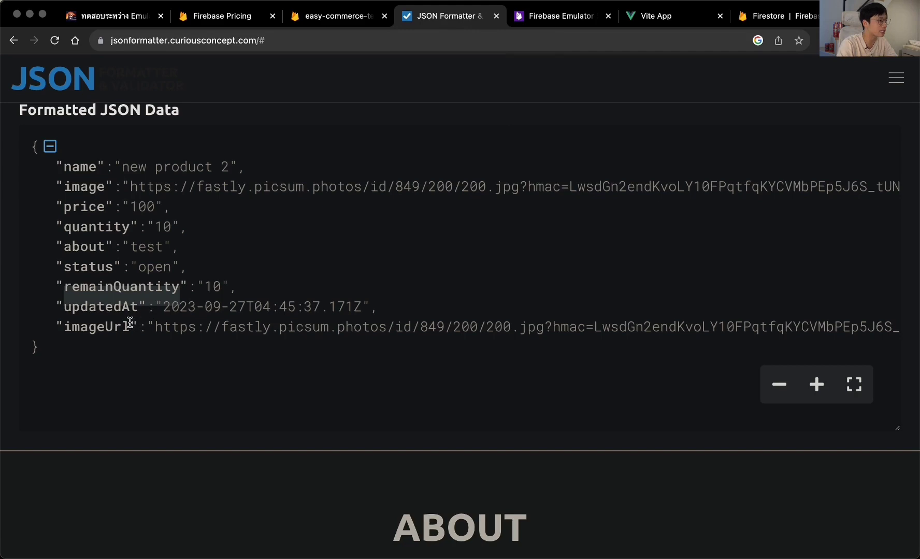
{"action": "left_click", "coordinate": [318, 18]}
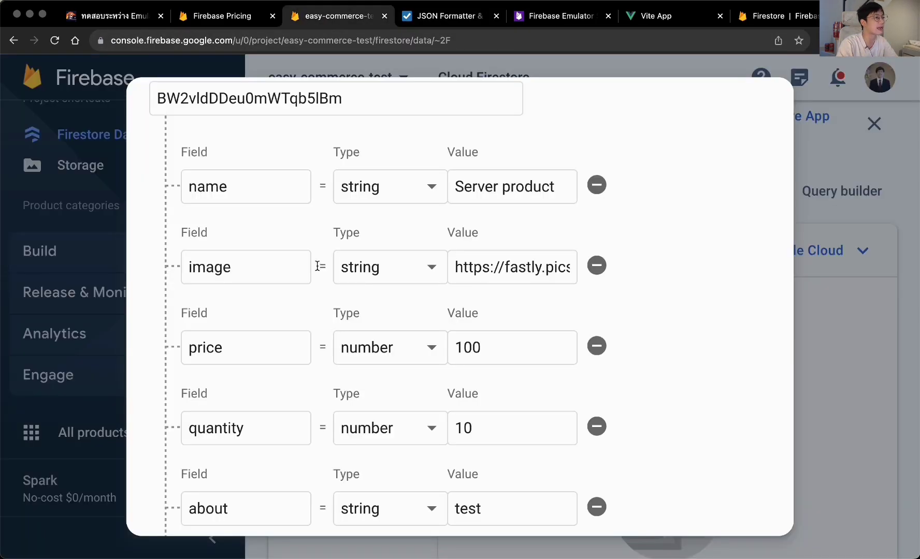
{"action": "left_click", "coordinate": [267, 277]}
{"action": "type", "text": "Url"}
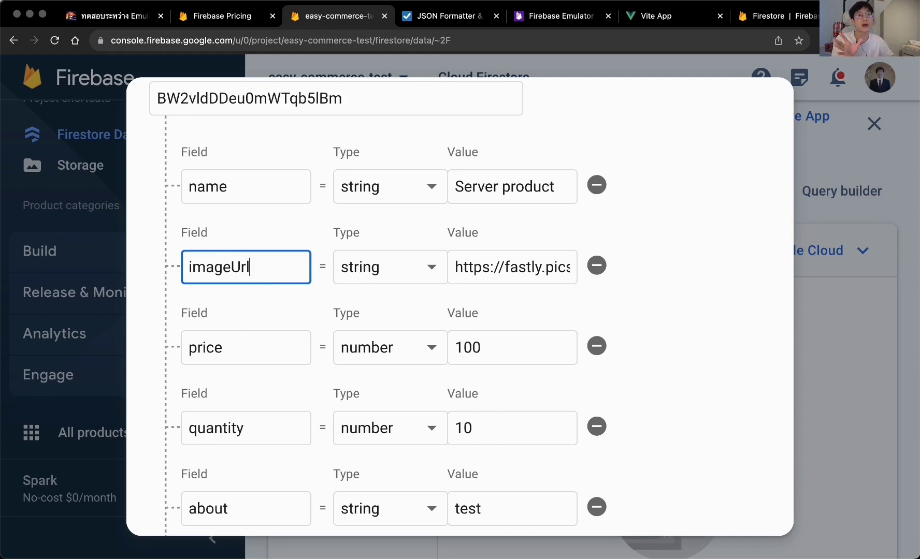
Step: Save the first document to create the products collection, and review its stored fields in an enlarged page view
{"action": "scroll", "coordinate": [502, 308], "scroll_direction": "up", "scroll_amount": 5}
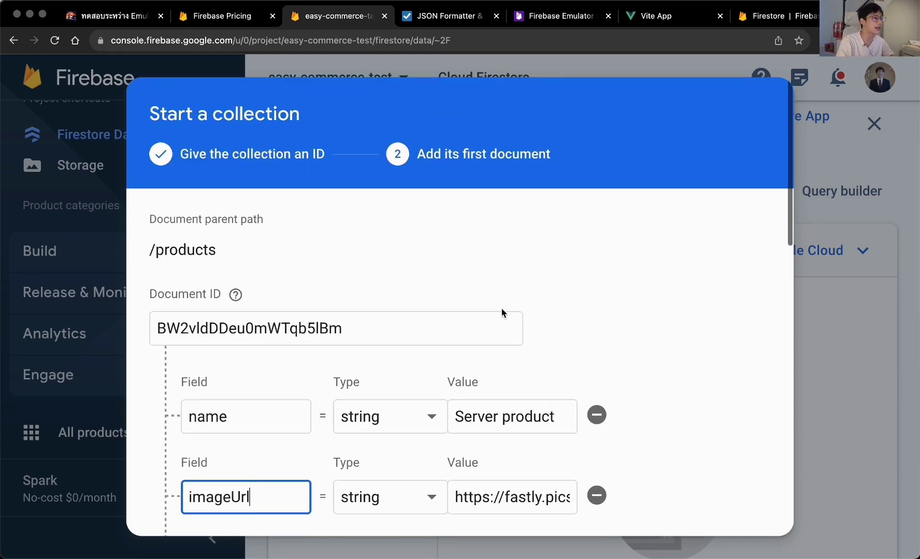
{"action": "scroll", "coordinate": [501, 308], "scroll_direction": "down", "scroll_amount": 15}
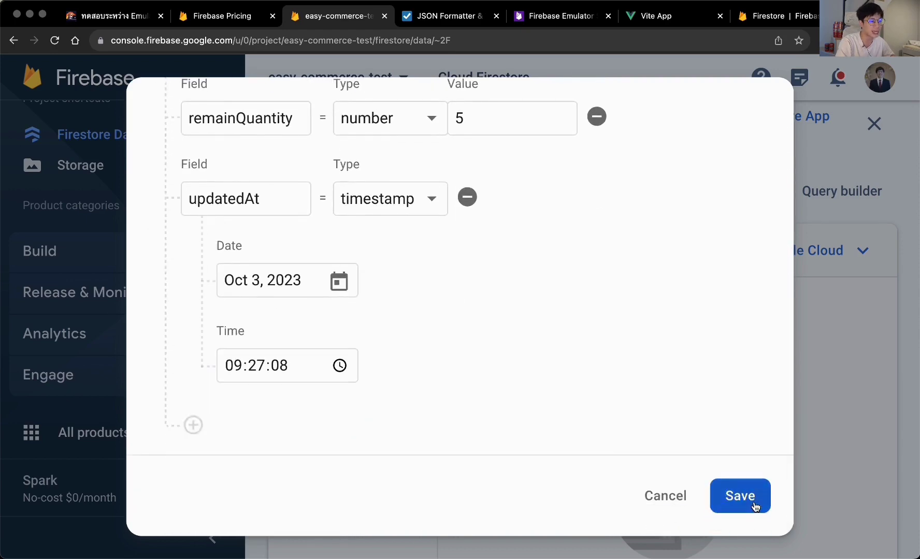
{"action": "left_click", "coordinate": [735, 495]}
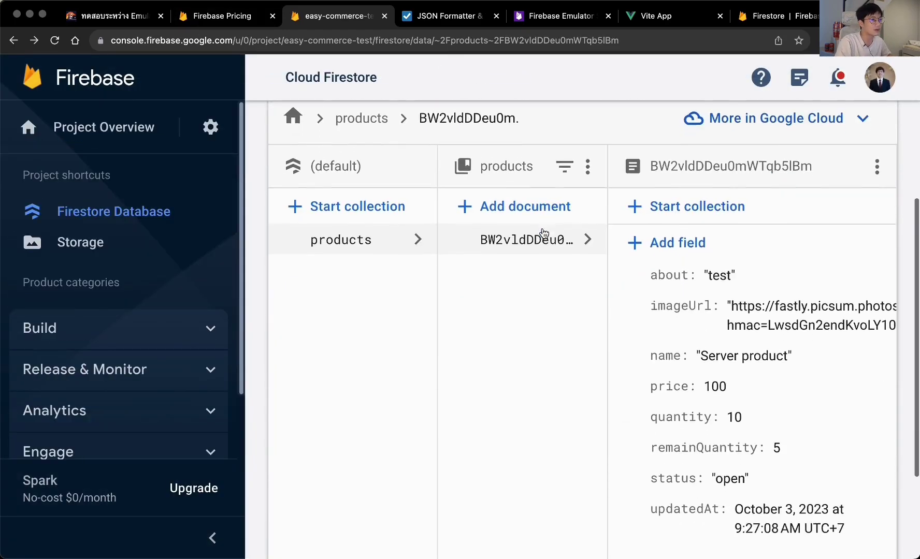
{"action": "key", "text": "super+equal"}
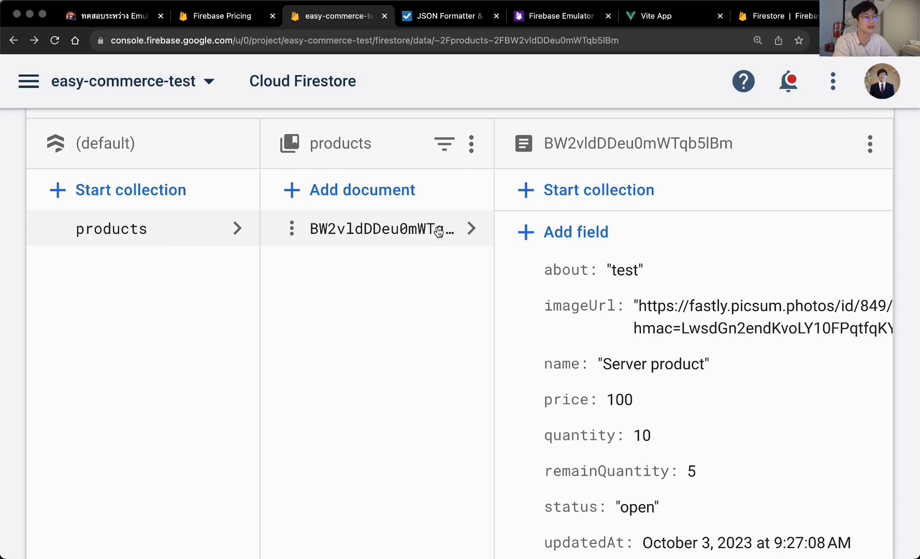
{"action": "scroll", "coordinate": [640, 249], "scroll_direction": "down", "scroll_amount": 1}
{"action": "scroll", "coordinate": [641, 248], "scroll_direction": "down", "scroll_amount": 4}
{"action": "scroll", "coordinate": [638, 251], "scroll_direction": "up", "scroll_amount": 5}
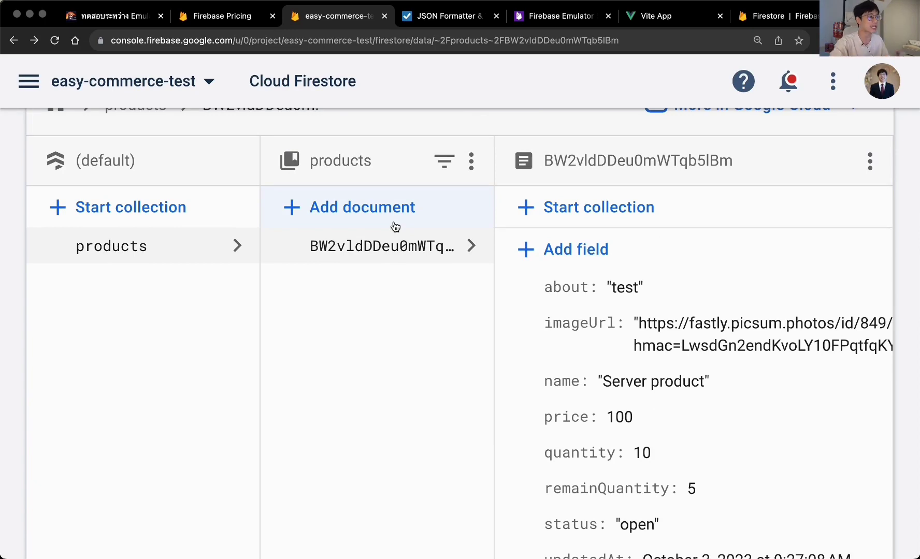
Step: Open the easy-commerce-test project overview page and reduce the page zoom to 150%
{"action": "scroll", "coordinate": [395, 226], "scroll_direction": "up", "scroll_amount": 6}
{"action": "left_click", "coordinate": [29, 81]}
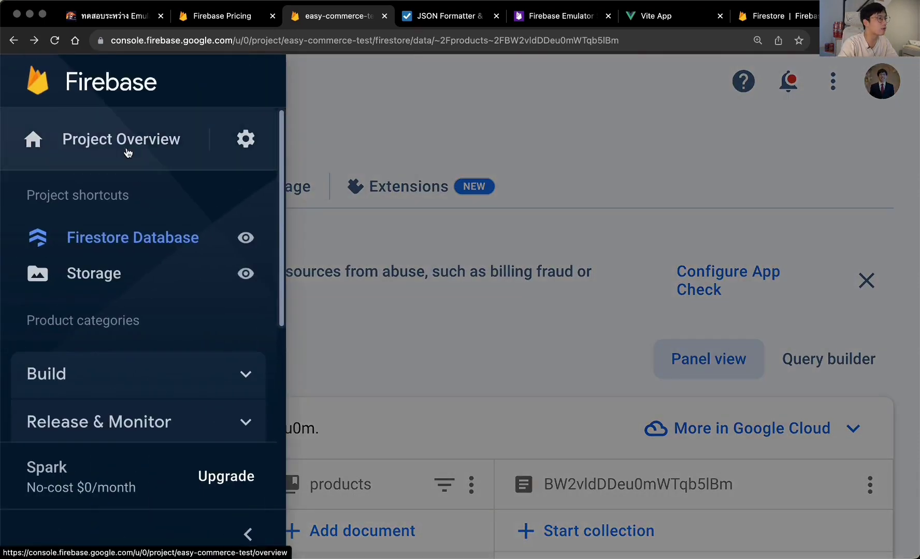
{"action": "left_click", "coordinate": [127, 153]}
{"action": "key", "text": "ctrl+minus"}
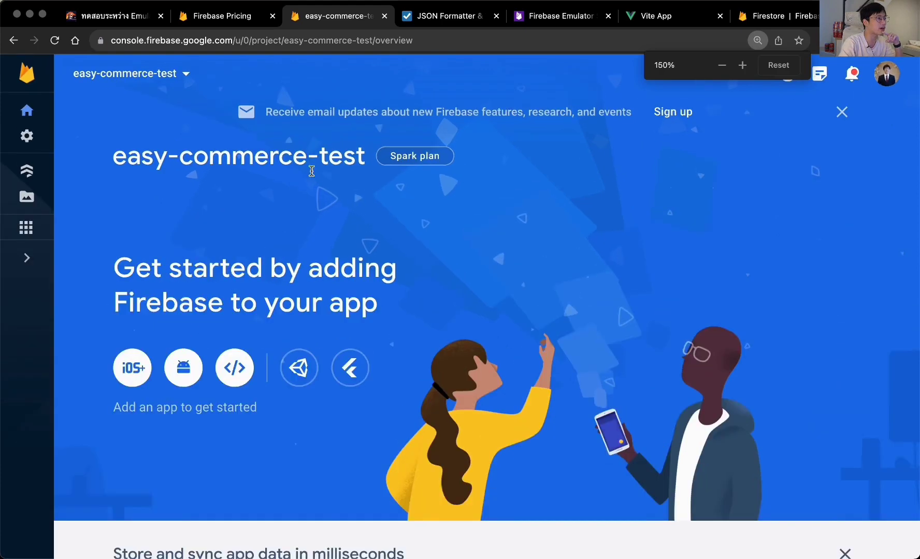
{"action": "scroll", "coordinate": [235, 342], "scroll_direction": "down", "scroll_amount": 3}
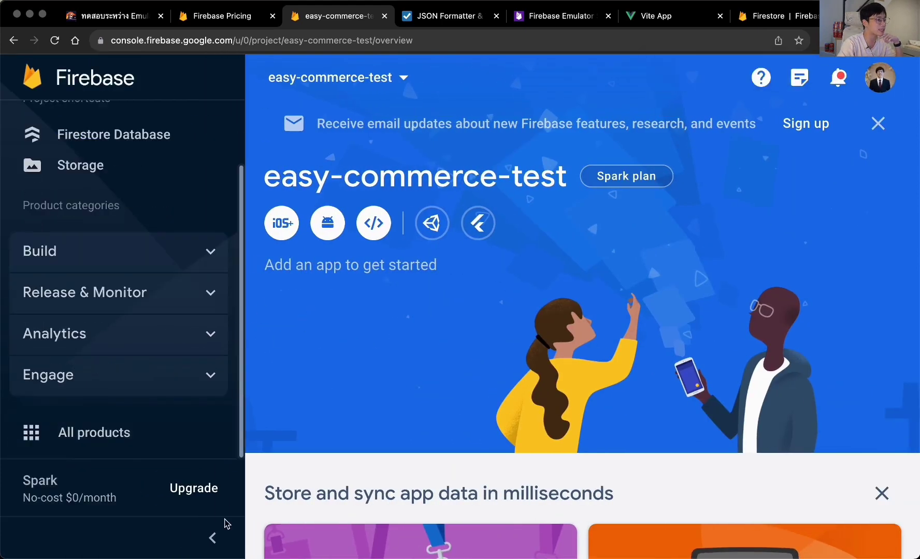
{"action": "left_click", "coordinate": [212, 538]}
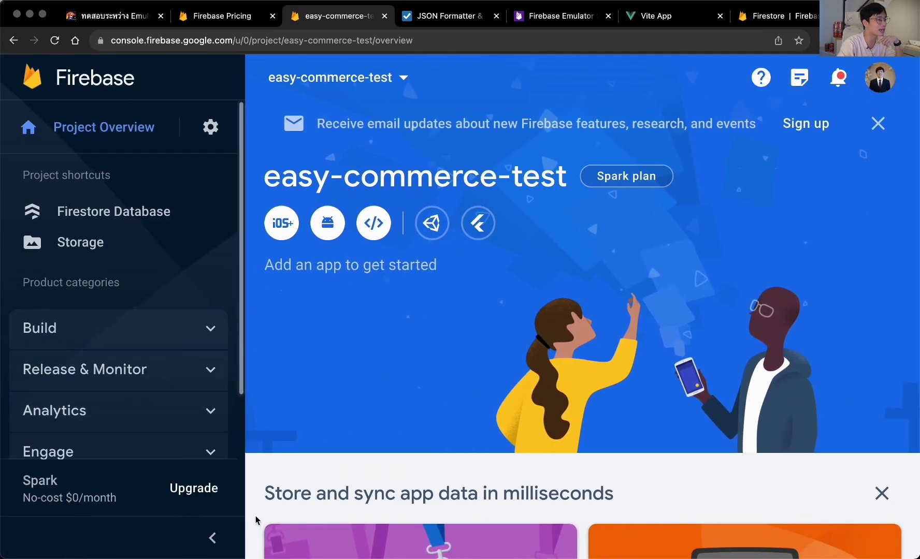
{"action": "left_click", "coordinate": [221, 539]}
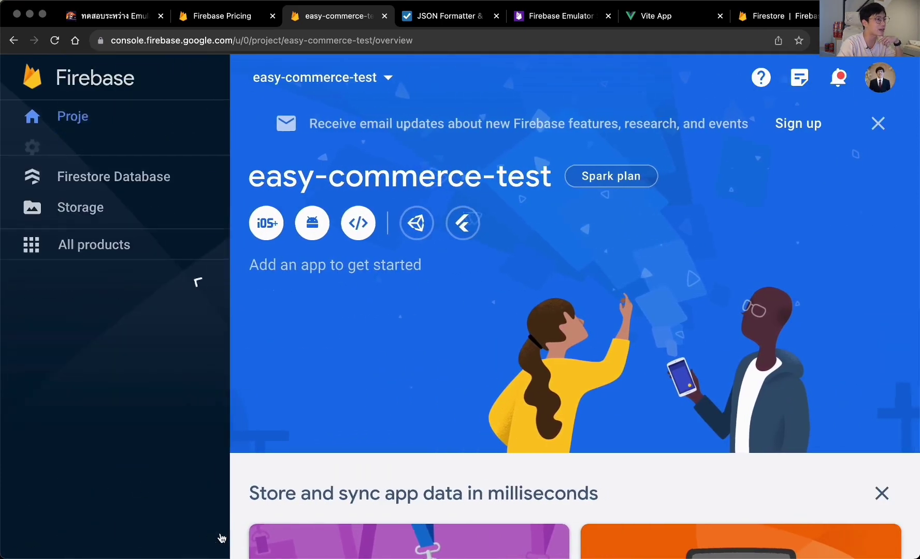
{"action": "left_click", "coordinate": [46, 539]}
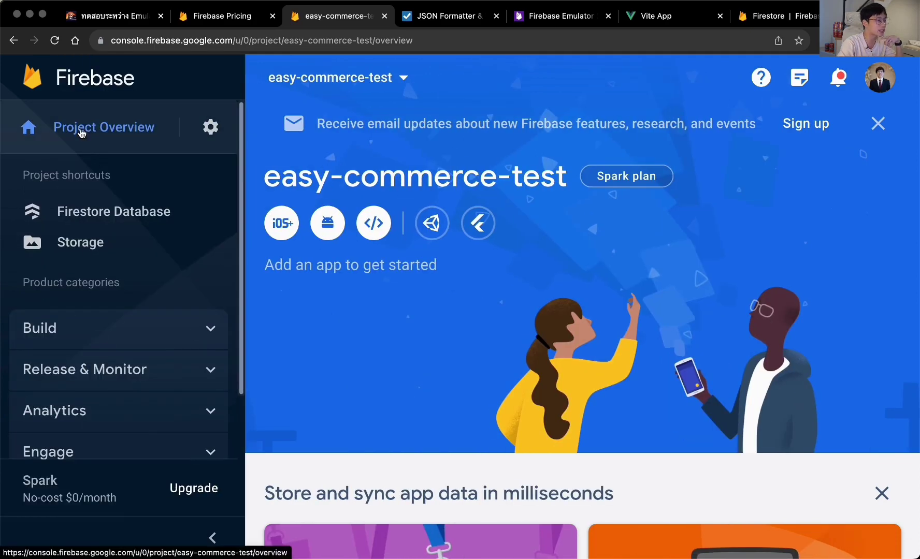
Step: Register a web app nicknamed "test easy commerce web" without Firebase Hosting, and review its npm SDK setup and configuration code
{"action": "left_click", "coordinate": [374, 223]}
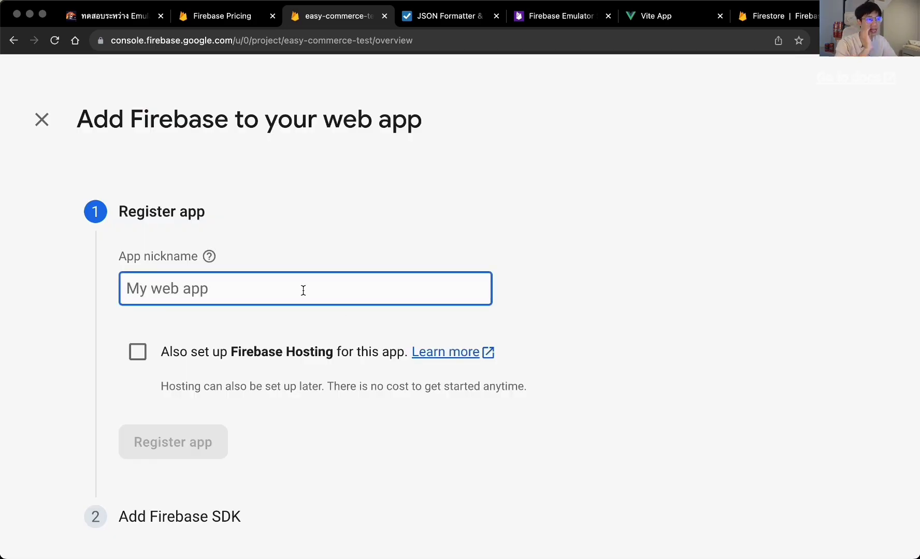
{"action": "type", "text": "e"}
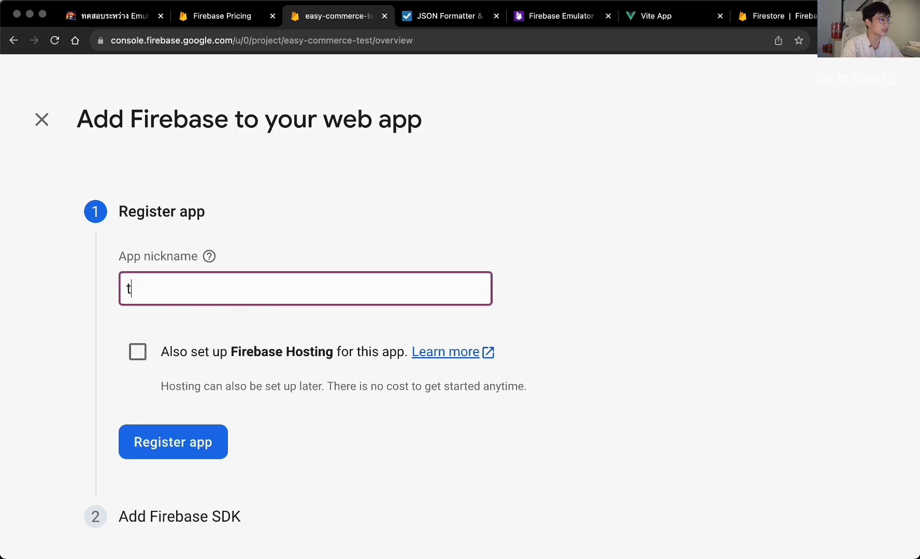
{"action": "type", "text": "est eas"}
{"action": "type", "text": "y commerce web"}
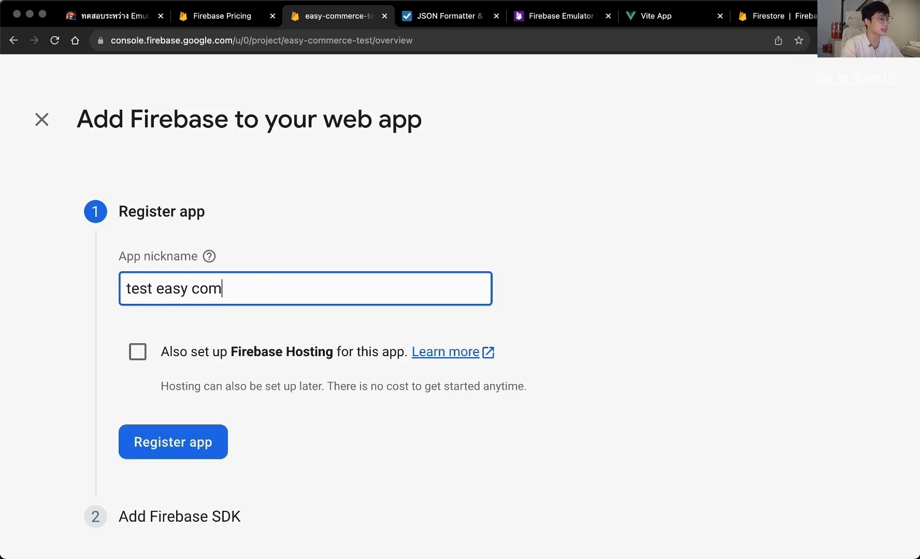
{"action": "left_click", "coordinate": [215, 441]}
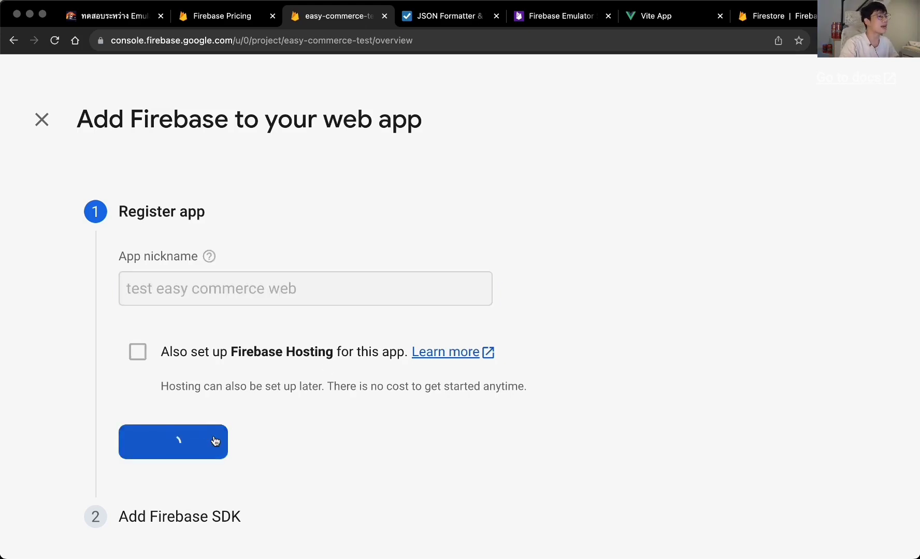
{"action": "scroll", "coordinate": [374, 339], "scroll_direction": "down", "scroll_amount": 4}
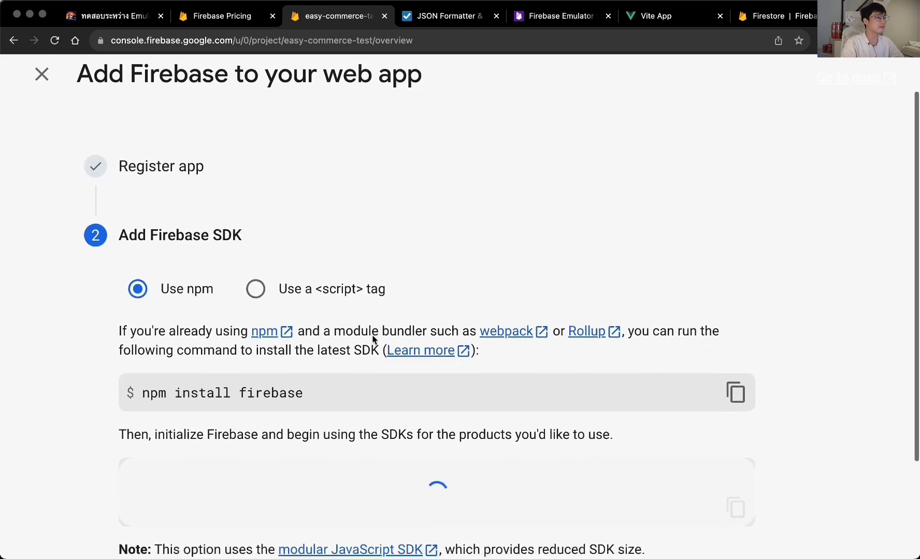
{"action": "scroll", "coordinate": [372, 335], "scroll_direction": "down", "scroll_amount": 8}
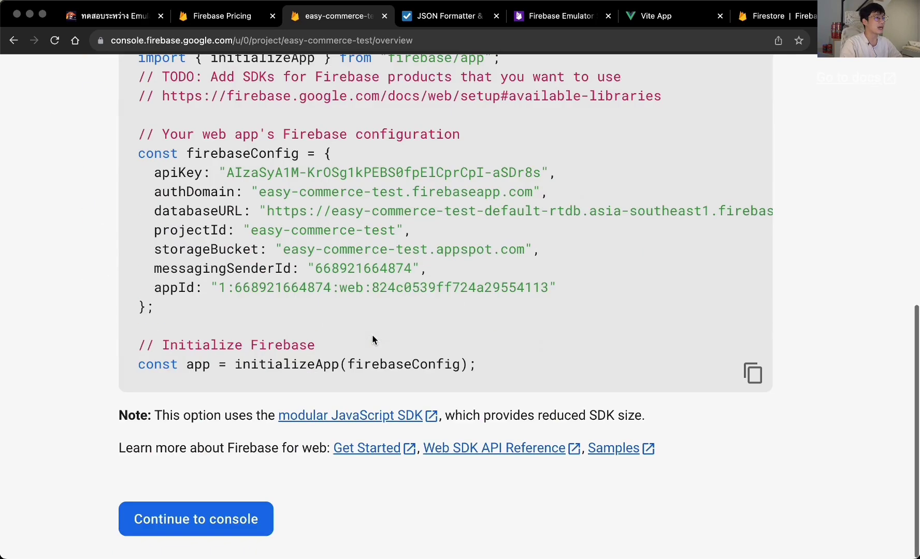
Step: Continue to the Firebase console and open the settings of the "test easy commerce web" app
{"action": "left_click", "coordinate": [259, 510]}
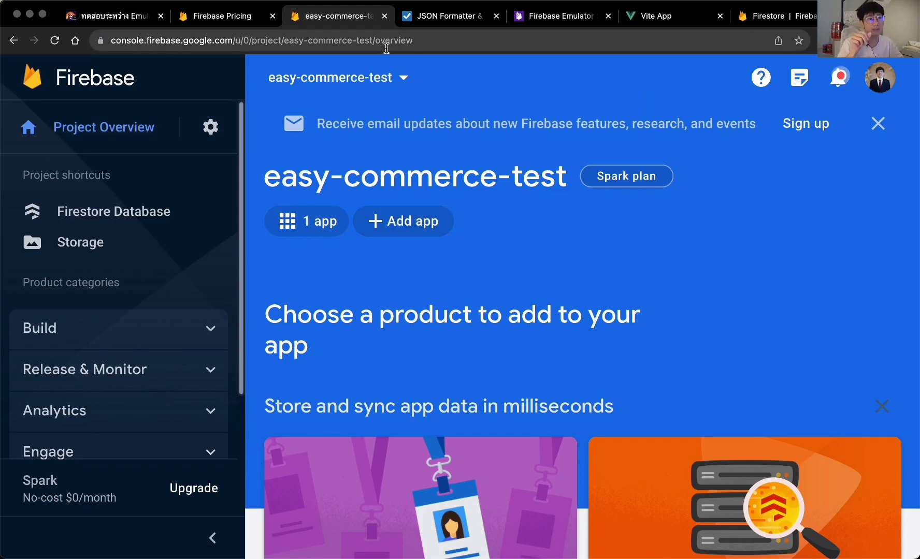
{"action": "left_click", "coordinate": [321, 223]}
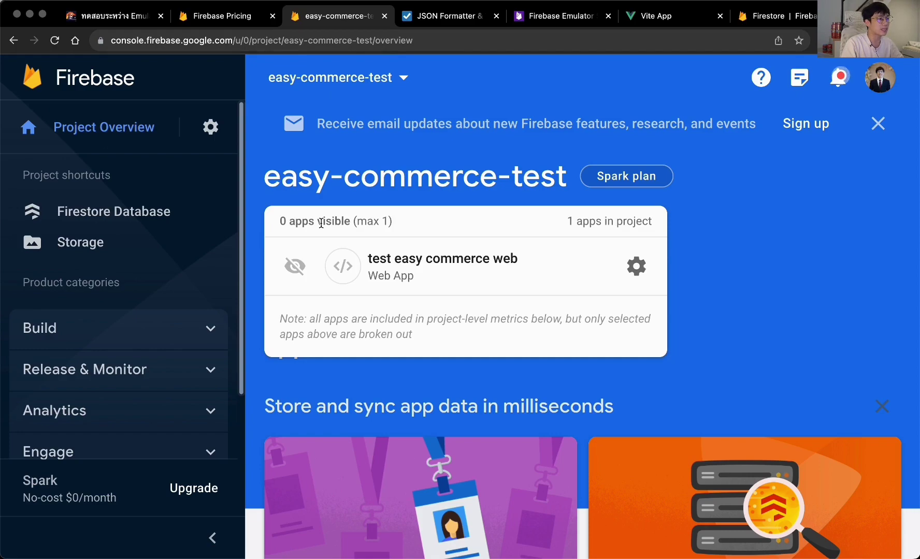
{"action": "left_click", "coordinate": [651, 273]}
{"action": "scroll", "coordinate": [688, 362], "scroll_direction": "down", "scroll_amount": 15}
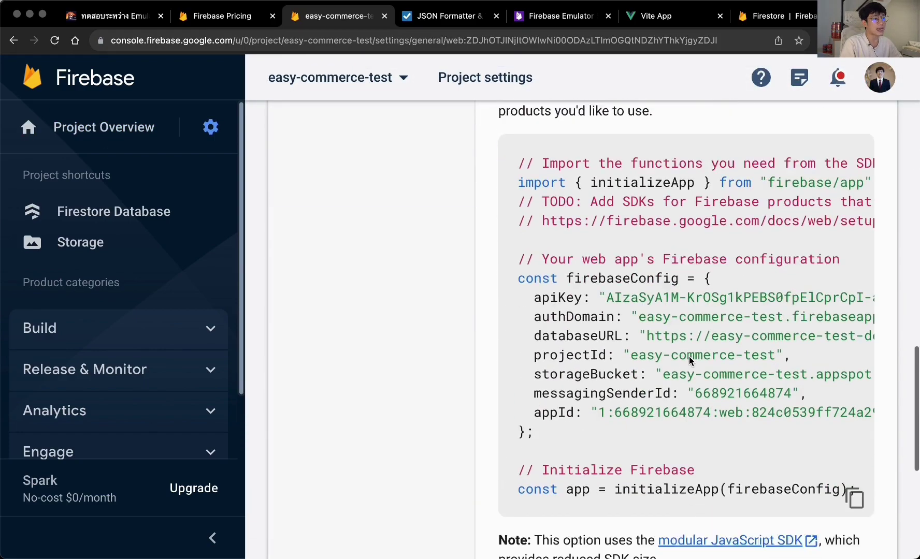
Step: Collapse the console's navigation and review the npm install command and firebaseConfig snippet in the app's SDK setup
{"action": "scroll", "coordinate": [689, 354], "scroll_direction": "down", "scroll_amount": 2}
{"action": "scroll", "coordinate": [689, 355], "scroll_direction": "up", "scroll_amount": 4}
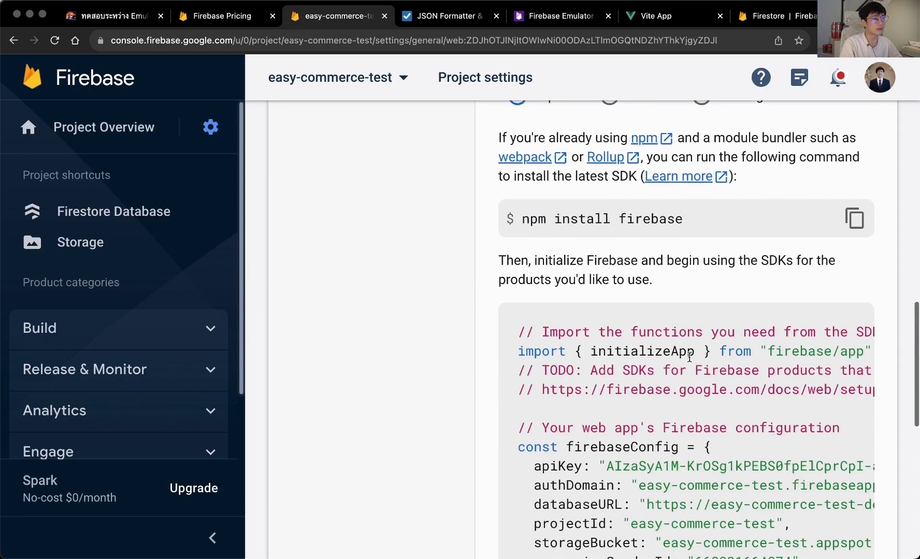
{"action": "left_click", "coordinate": [212, 538]}
{"action": "scroll", "coordinate": [554, 432], "scroll_direction": "up", "scroll_amount": 10}
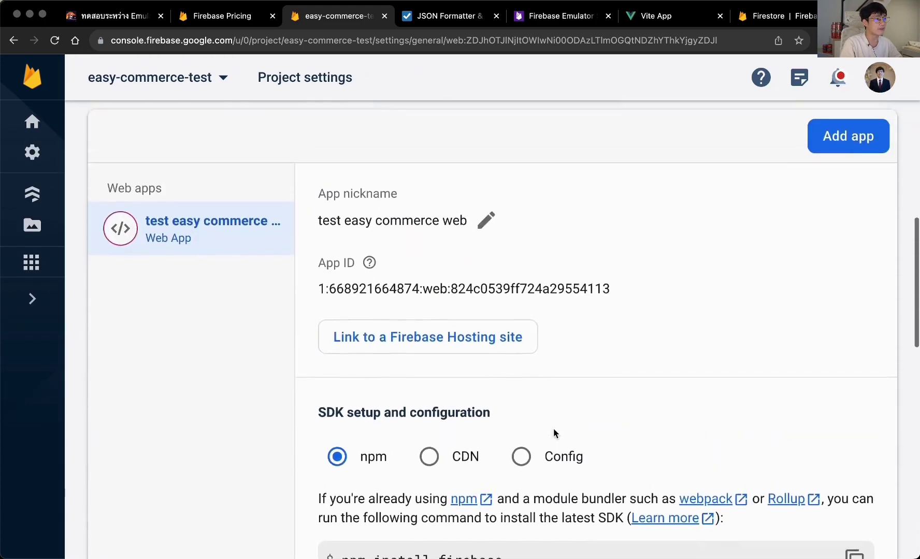
{"action": "scroll", "coordinate": [554, 432], "scroll_direction": "down", "scroll_amount": 5}
{"action": "scroll", "coordinate": [554, 433], "scroll_direction": "down", "scroll_amount": 2}
{"action": "scroll", "coordinate": [555, 419], "scroll_direction": "up", "scroll_amount": 2}
{"action": "scroll", "coordinate": [550, 398], "scroll_direction": "down", "scroll_amount": 1}
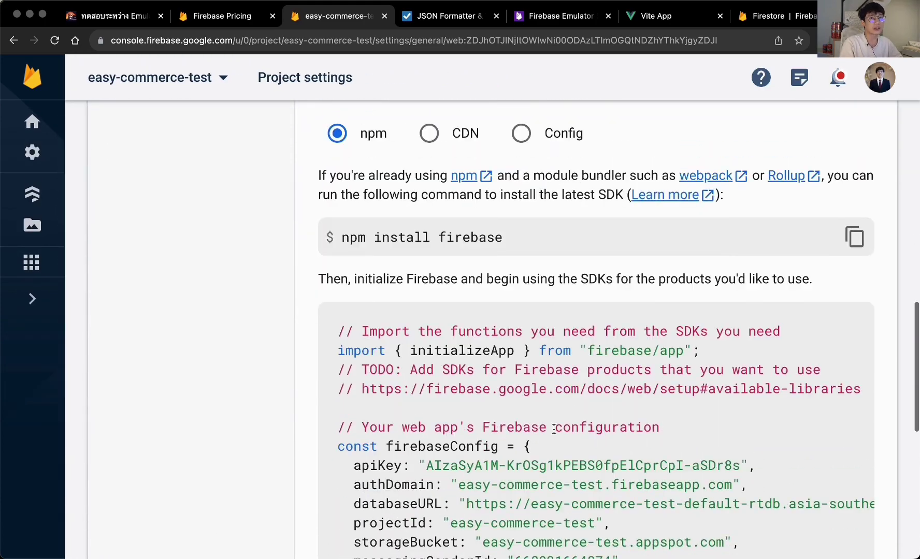
{"action": "left_click", "coordinate": [462, 244]}
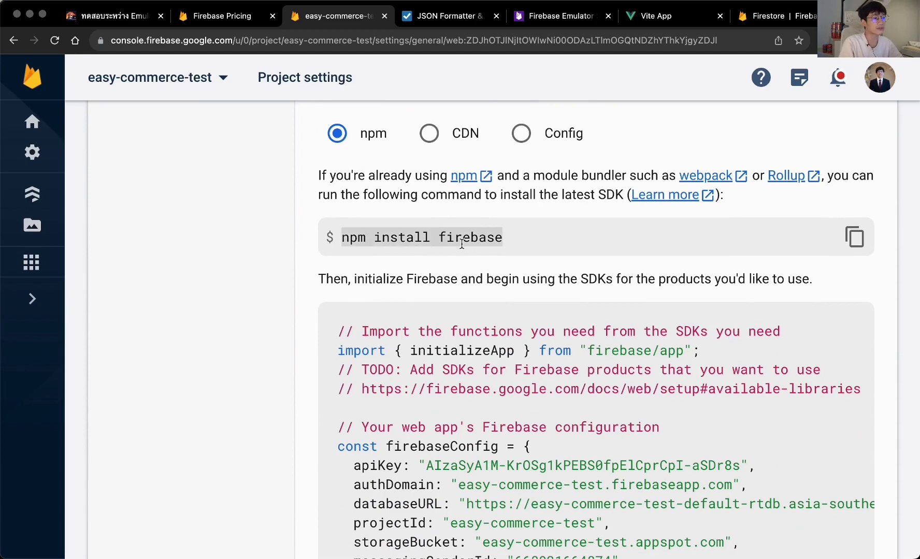
{"action": "scroll", "coordinate": [462, 243], "scroll_direction": "down", "scroll_amount": 3}
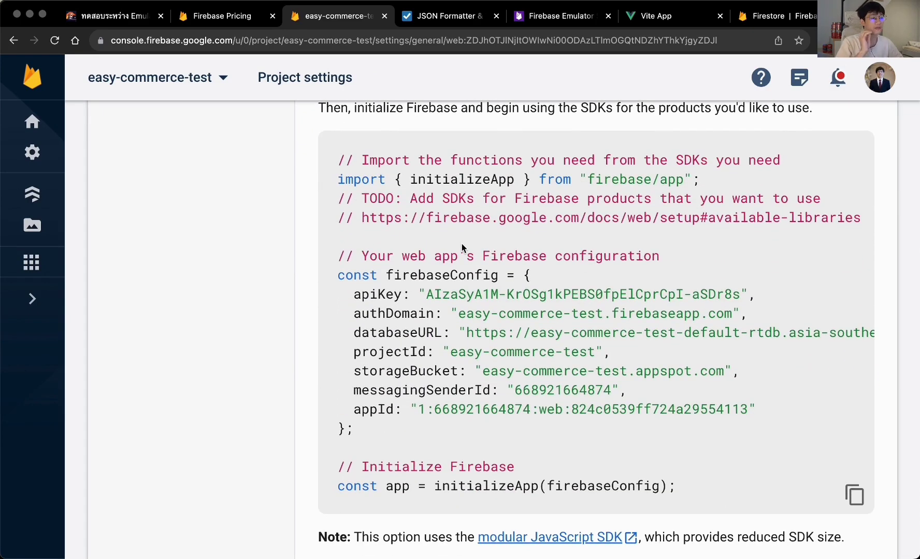
{"action": "scroll", "coordinate": [461, 243], "scroll_direction": "down", "scroll_amount": 3}
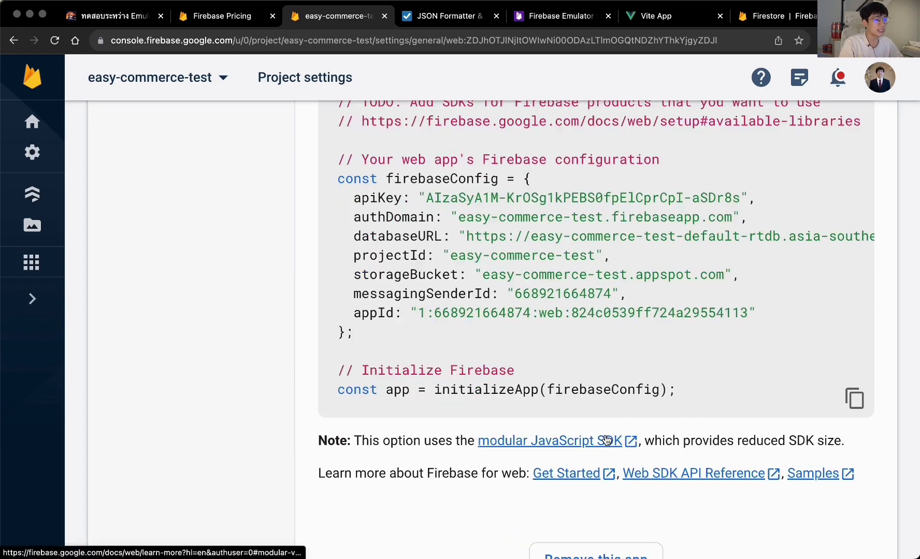
Step: Open the modular JavaScript SDK documentation and read the sections on namespaced and modular SDKs
{"action": "left_click", "coordinate": [604, 435]}
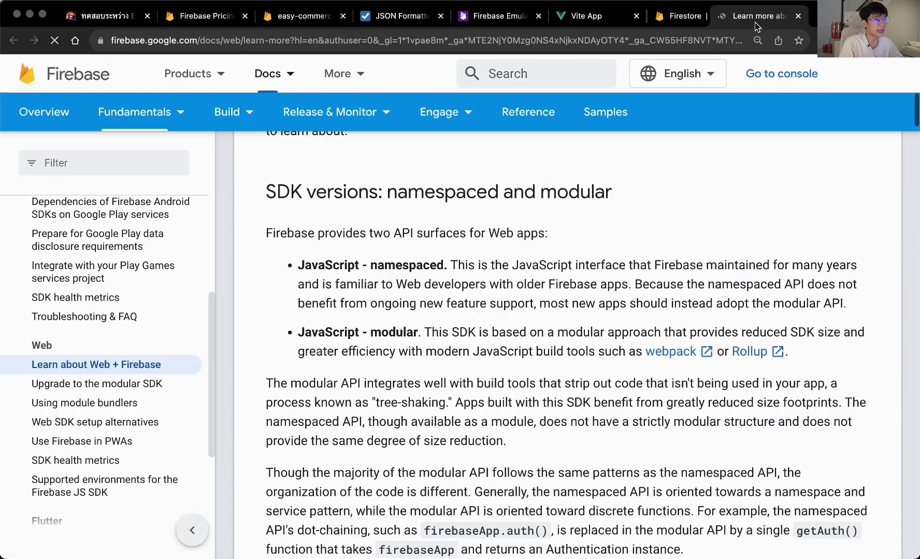
{"action": "scroll", "coordinate": [663, 265], "scroll_direction": "down", "scroll_amount": 5}
{"action": "scroll", "coordinate": [663, 265], "scroll_direction": "down", "scroll_amount": 3}
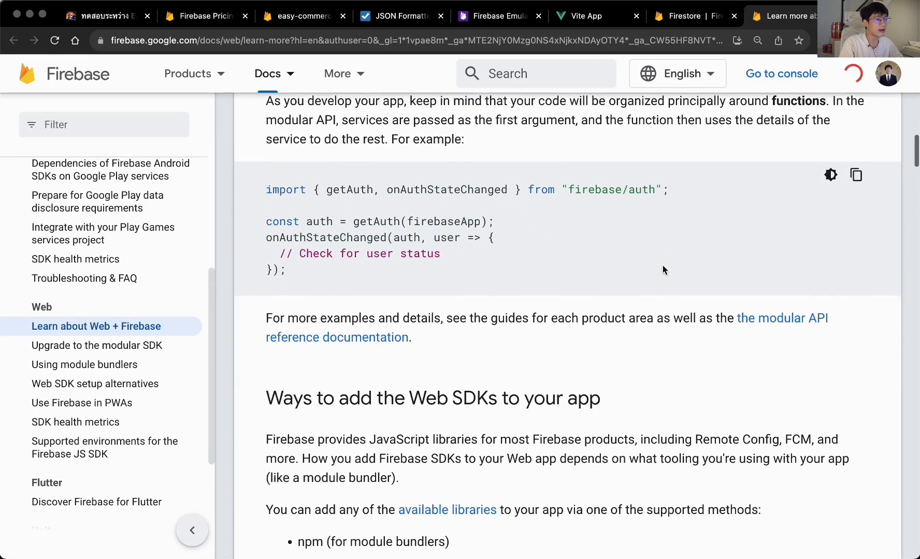
{"action": "scroll", "coordinate": [662, 266], "scroll_direction": "down", "scroll_amount": 9}
{"action": "scroll", "coordinate": [662, 268], "scroll_direction": "up", "scroll_amount": 16}
{"action": "scroll", "coordinate": [662, 270], "scroll_direction": "down", "scroll_amount": 3}
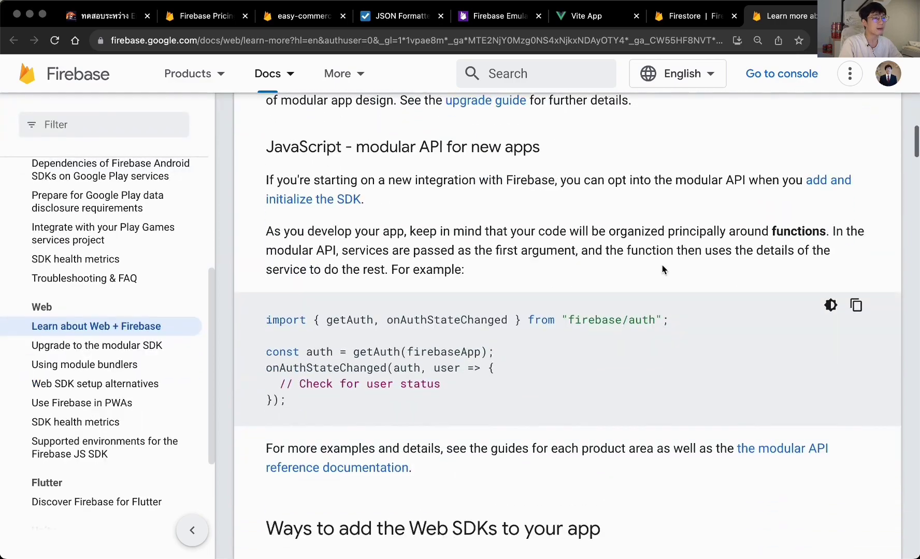
Step: Open the Cloud Firestore Get started guide and review the Web namespaced API setup instructions
{"action": "left_click", "coordinate": [686, 15]}
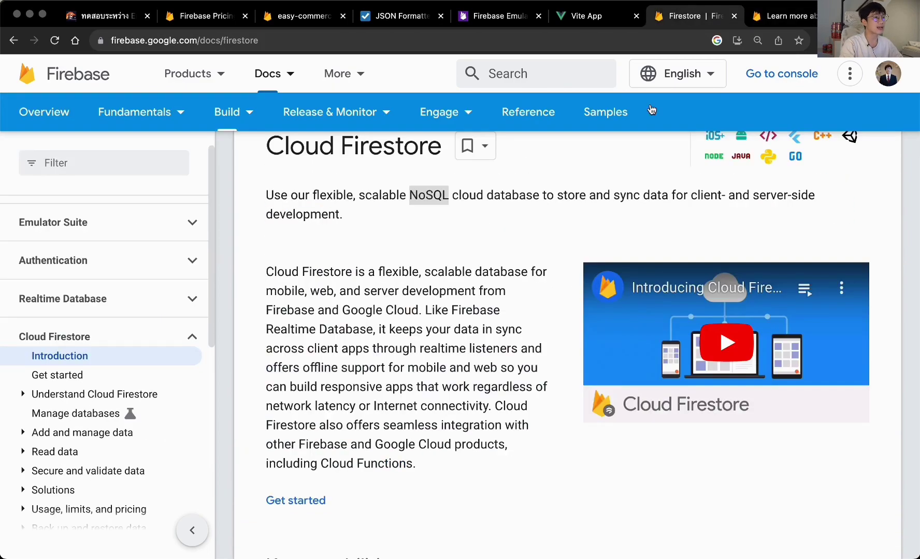
{"action": "left_click", "coordinate": [293, 499]}
{"action": "scroll", "coordinate": [557, 304], "scroll_direction": "down", "scroll_amount": 12}
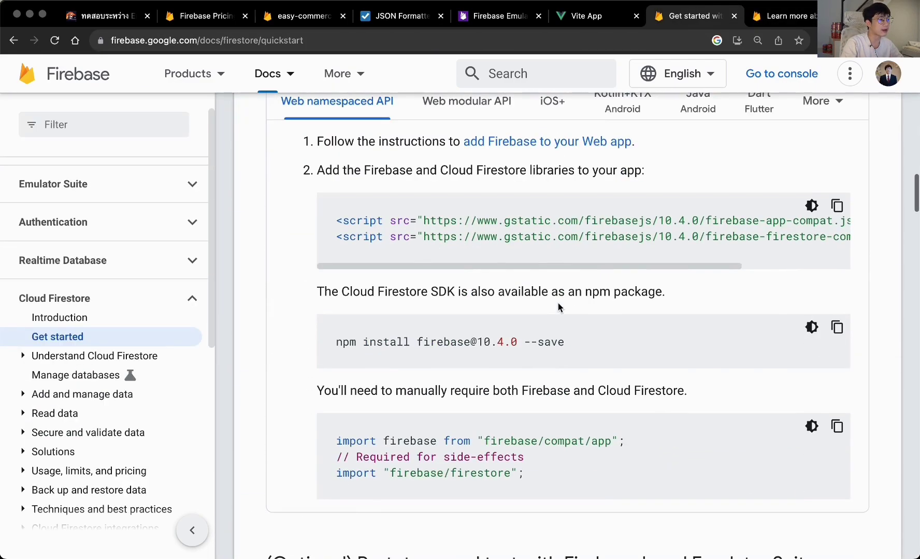
{"action": "scroll", "coordinate": [557, 303], "scroll_direction": "down", "scroll_amount": 3}
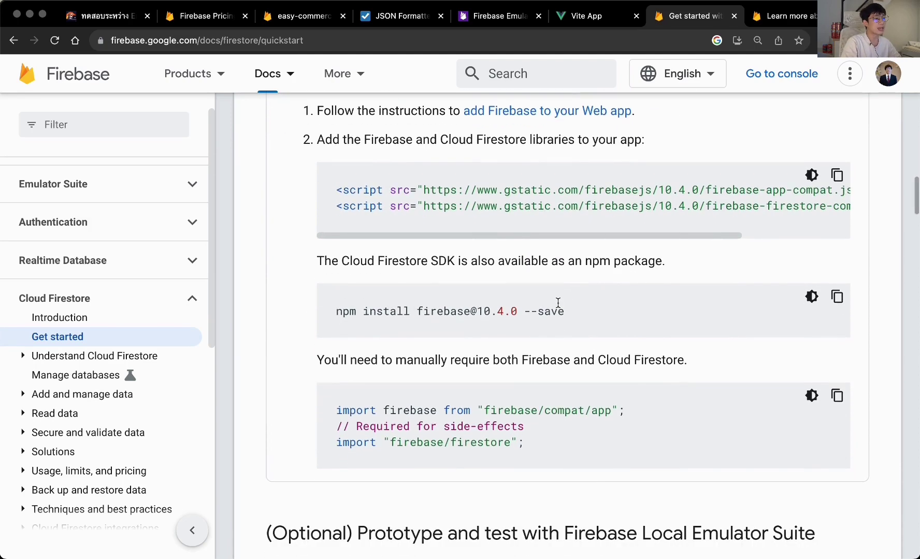
{"action": "scroll", "coordinate": [557, 304], "scroll_direction": "up", "scroll_amount": 3}
{"action": "scroll", "coordinate": [357, 169], "scroll_direction": "down", "scroll_amount": 4}
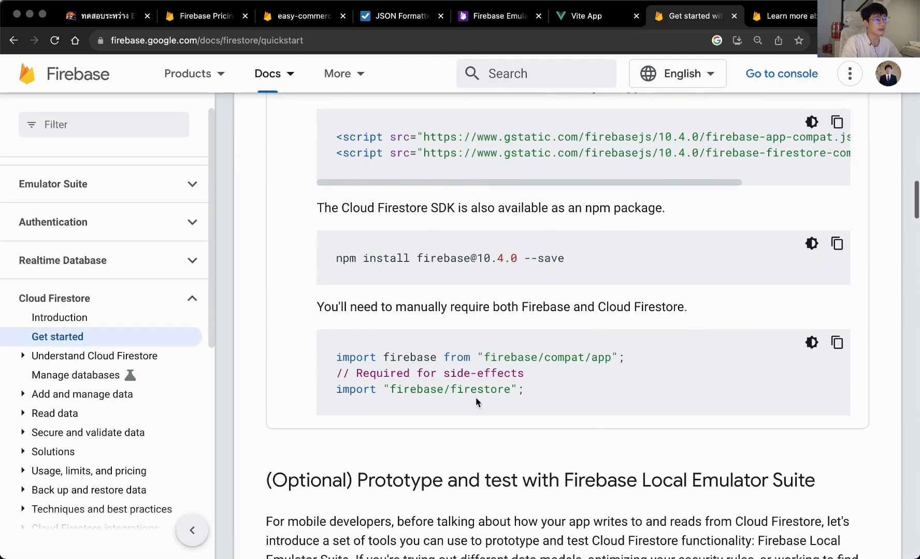
{"action": "scroll", "coordinate": [509, 238], "scroll_direction": "up", "scroll_amount": 3}
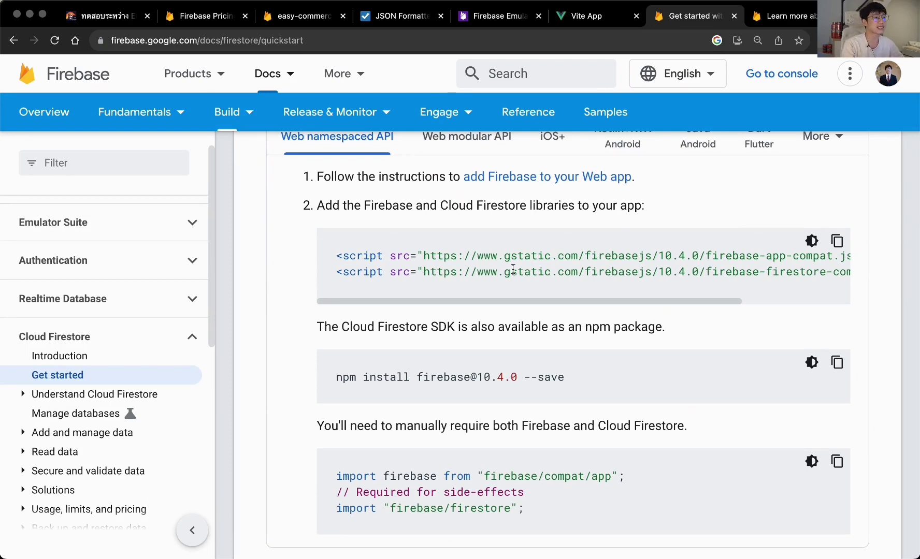
Step: Show the Web modular API version of the Firestore setup and examine its npm install and initializeApp import lines
{"action": "scroll", "coordinate": [513, 269], "scroll_direction": "up", "scroll_amount": 2}
{"action": "left_click", "coordinate": [467, 204]}
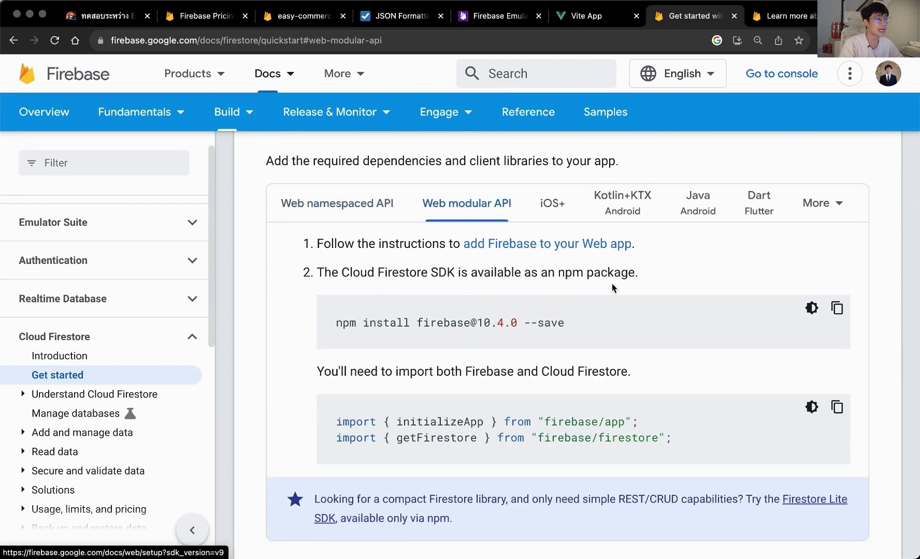
{"action": "scroll", "coordinate": [611, 284], "scroll_direction": "down", "scroll_amount": 2}
{"action": "double_click", "coordinate": [466, 370]}
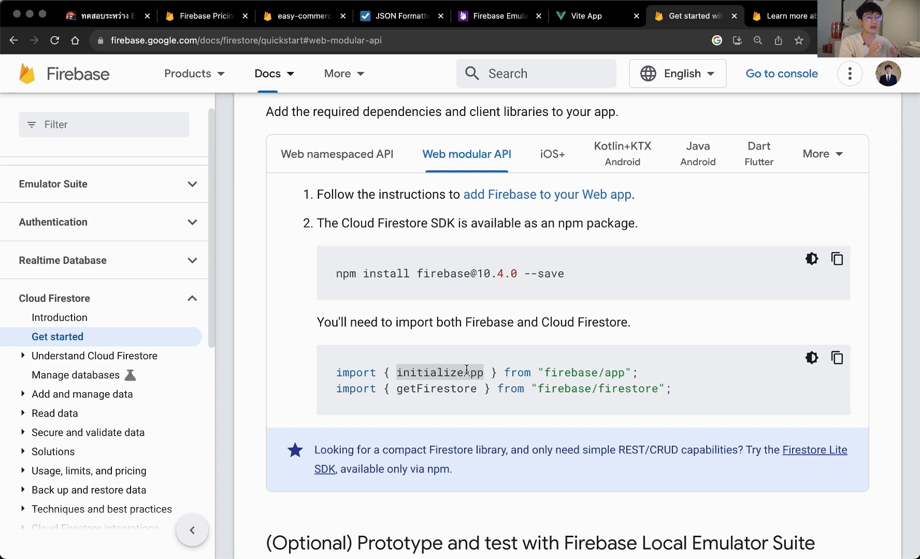
{"action": "scroll", "coordinate": [466, 370], "scroll_direction": "down", "scroll_amount": 3}
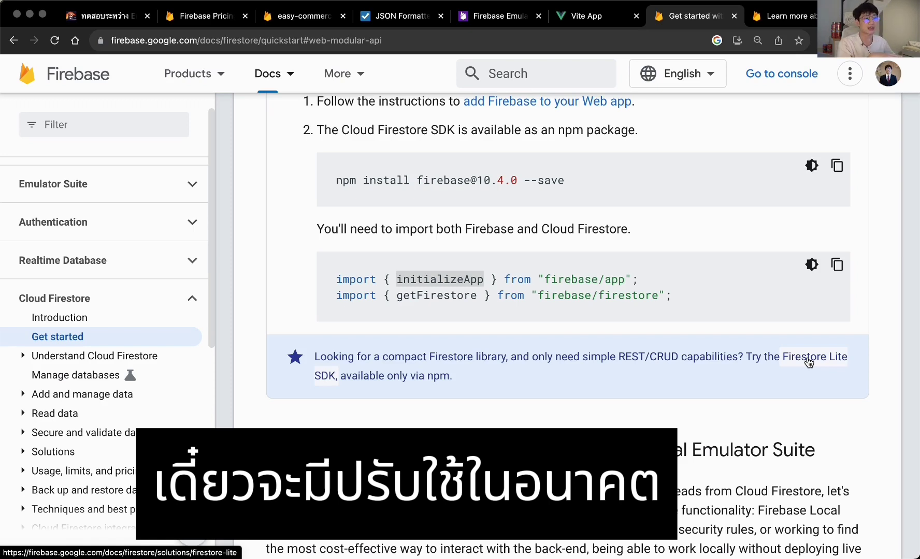
Step: Open the Firestore Lite SDK page and read its import style and unsupported API features
{"action": "left_click", "coordinate": [808, 363]}
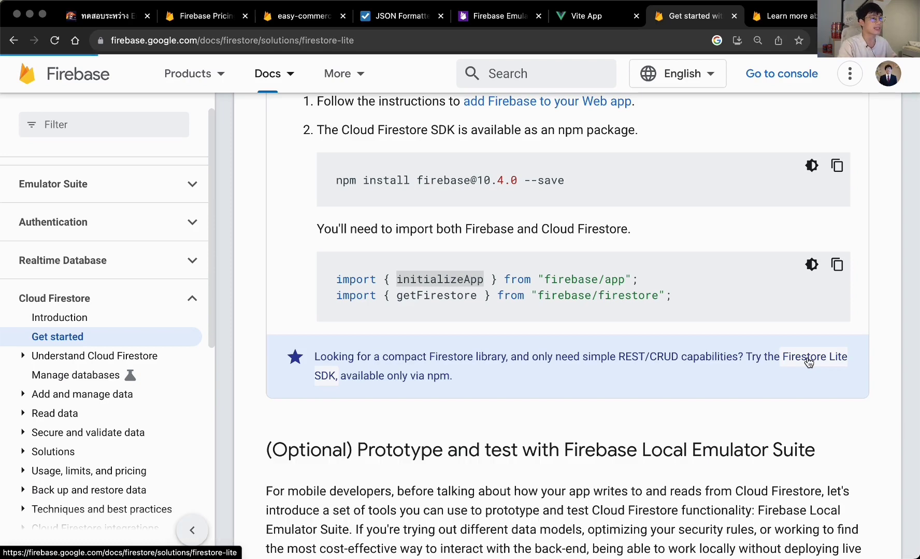
{"action": "scroll", "coordinate": [653, 270], "scroll_direction": "down", "scroll_amount": 5}
{"action": "scroll", "coordinate": [652, 270], "scroll_direction": "down", "scroll_amount": 3}
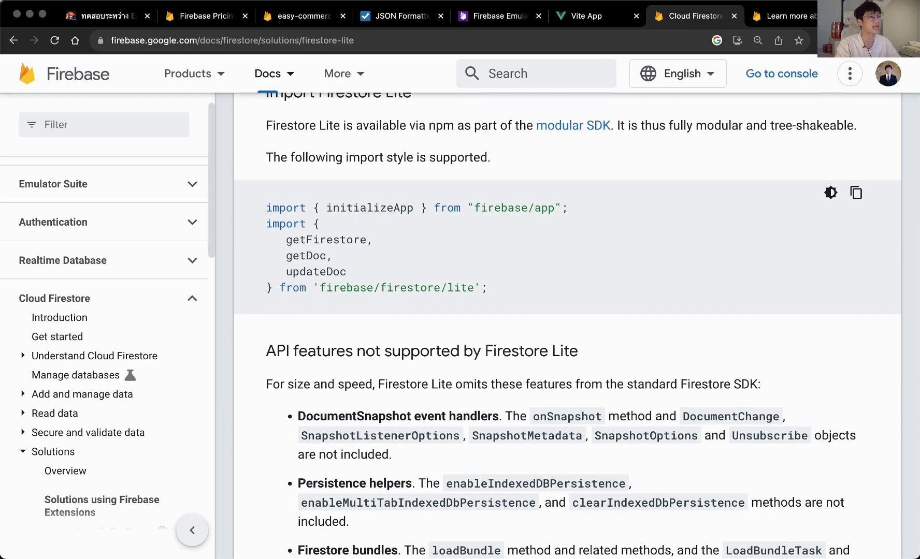
{"action": "key", "text": "ctrl+space"}
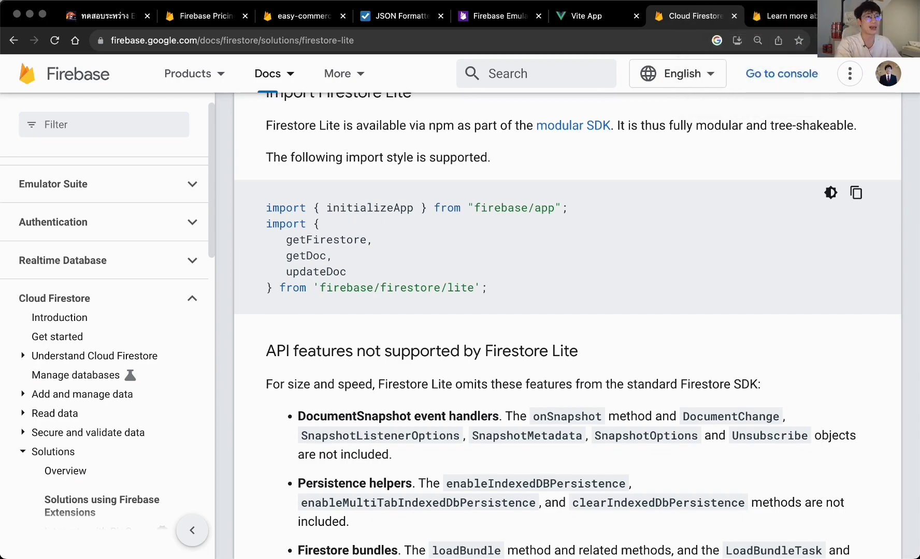
Step: Compare the web SDK documentation on namespaced and modular APIs with the Import Firestore Lite section
{"action": "left_click", "coordinate": [776, 15]}
{"action": "scroll", "coordinate": [627, 191], "scroll_direction": "up", "scroll_amount": 8}
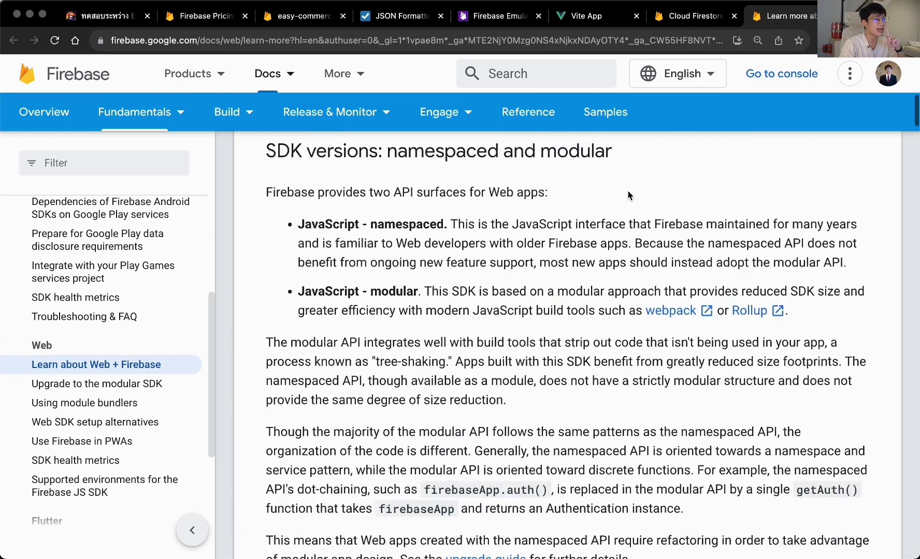
{"action": "scroll", "coordinate": [627, 192], "scroll_direction": "up", "scroll_amount": 4}
{"action": "scroll", "coordinate": [627, 192], "scroll_direction": "down", "scroll_amount": 12}
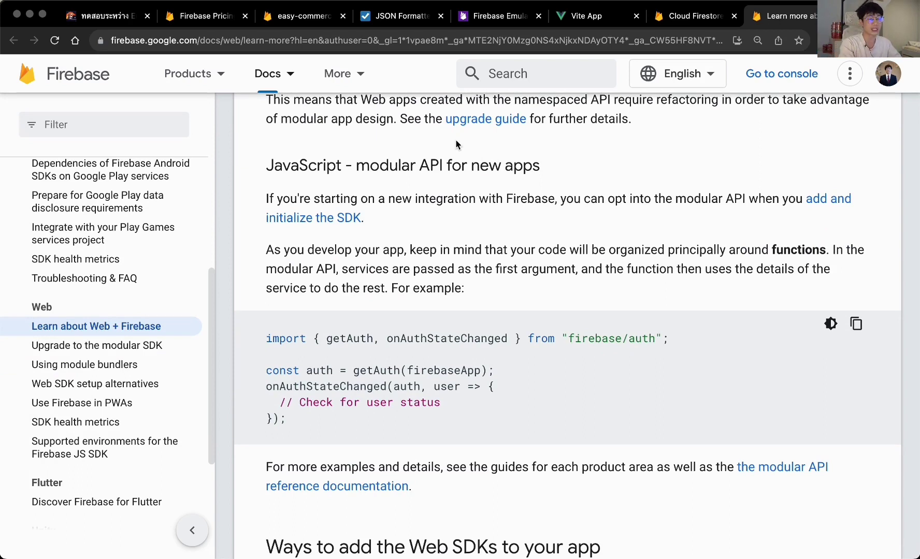
{"action": "left_click", "coordinate": [695, 25]}
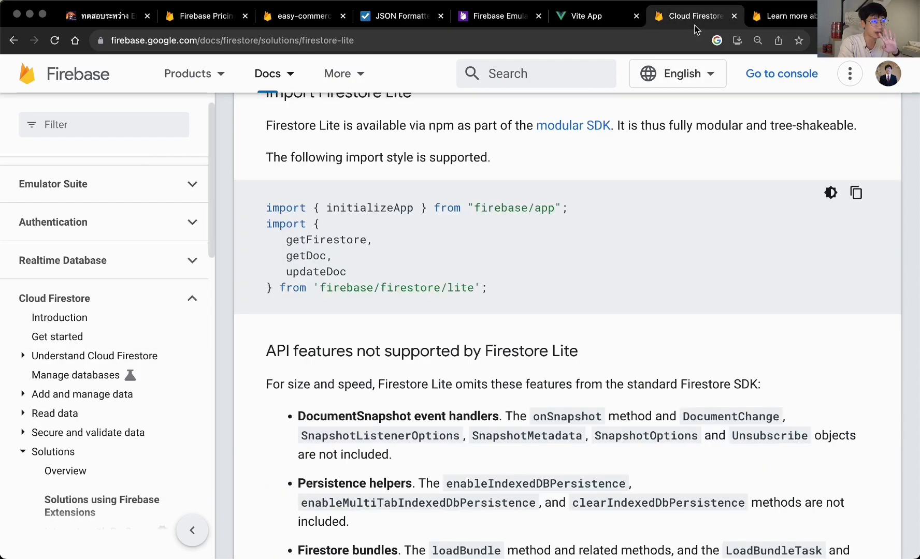
{"action": "scroll", "coordinate": [594, 378], "scroll_direction": "up", "scroll_amount": 3}
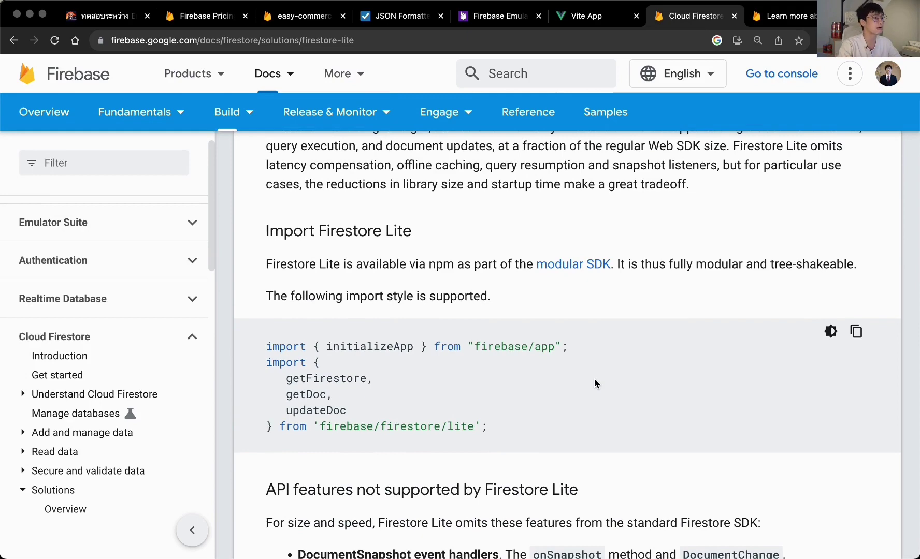
Step: Check the install command in the project settings, switch to VS Code, and run npm install firebase in the easy-commerce project
{"action": "left_click", "coordinate": [296, 23]}
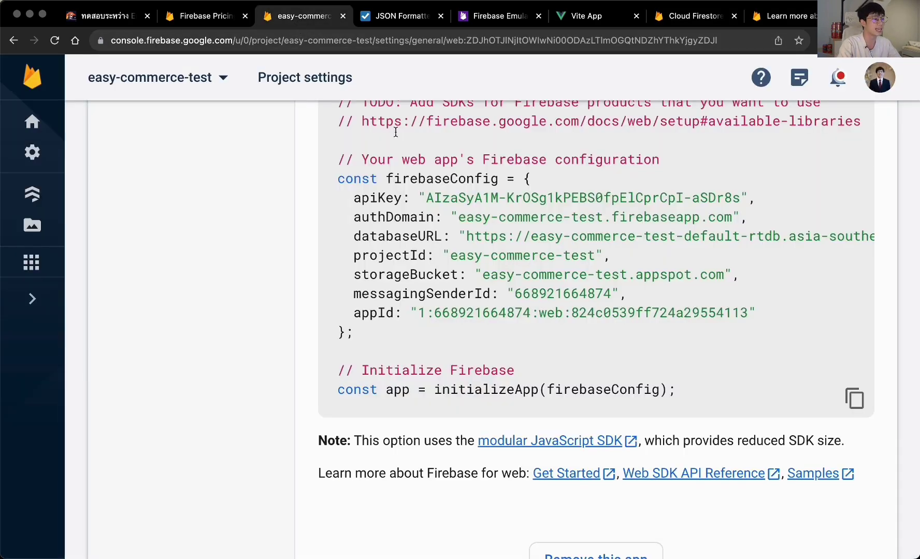
{"action": "scroll", "coordinate": [395, 132], "scroll_direction": "up", "scroll_amount": 5}
{"action": "key", "text": "super+Tab"}
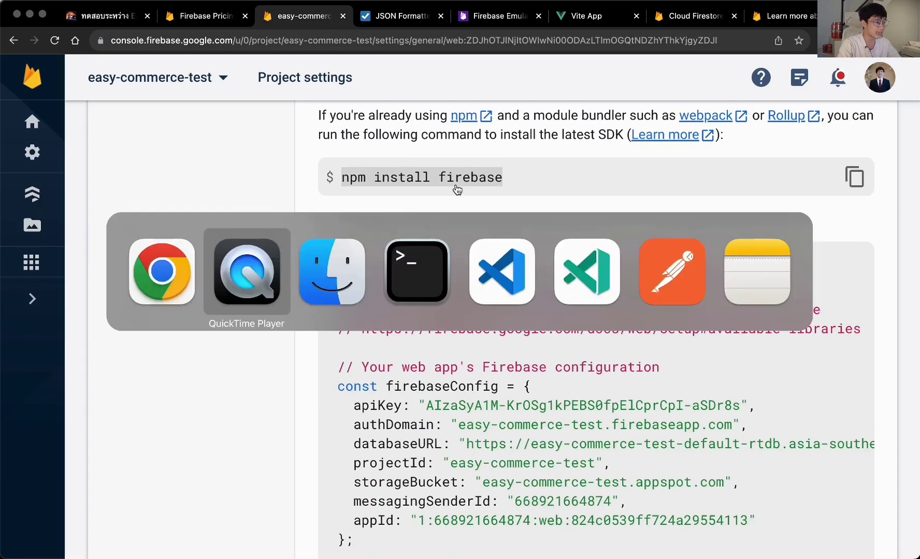
{"action": "key", "text": "super+Tab"}
{"action": "key", "text": "super+Tab"}
{"action": "key", "text": "super+Tab"}
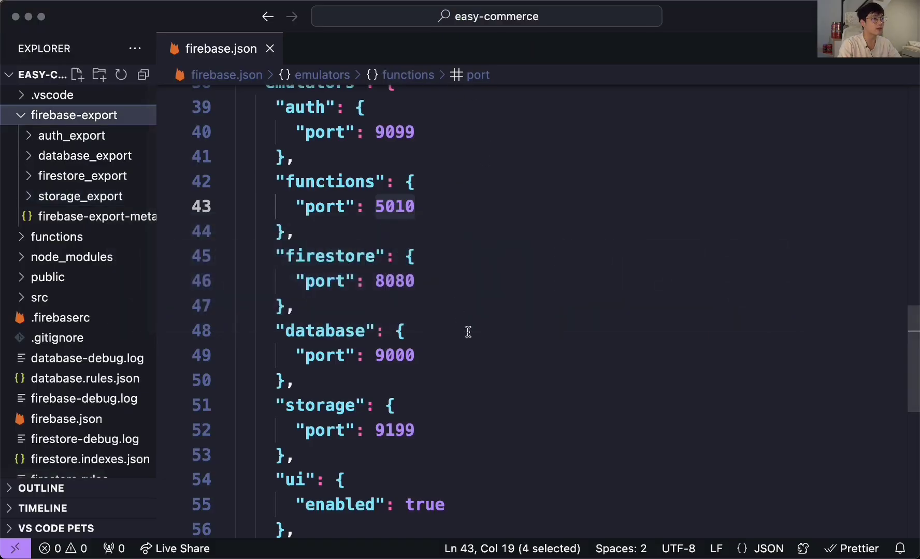
{"action": "key", "text": "ctrl+grave"}
{"action": "type", "text": "npm install firebase"}
{"action": "key", "text": "Return"}
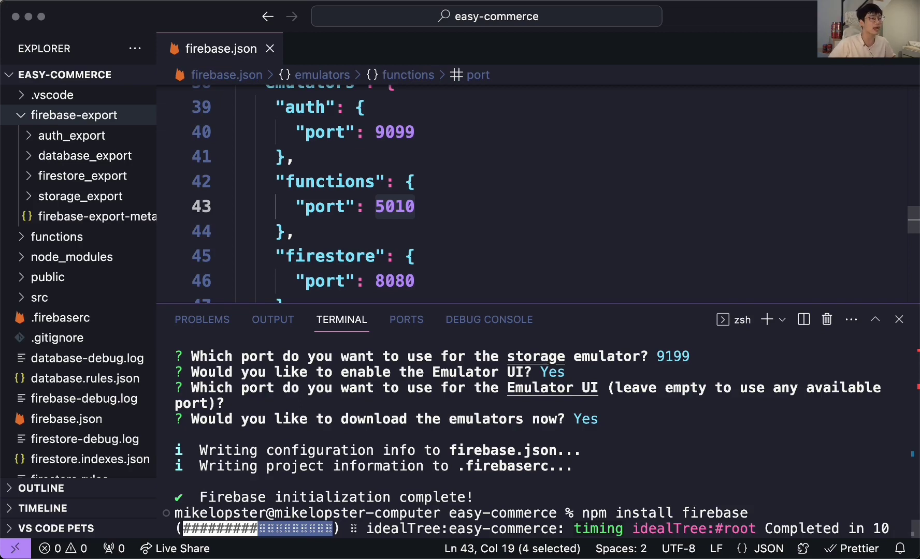
Step: Switch to Terminal, stop the running Vite server, and restart it with npm run dev
{"action": "key", "text": "super+Tab"}
{"action": "key", "text": "super+Tab"}
{"action": "key", "text": "super+Tab"}
{"action": "key", "text": "super+Tab"}
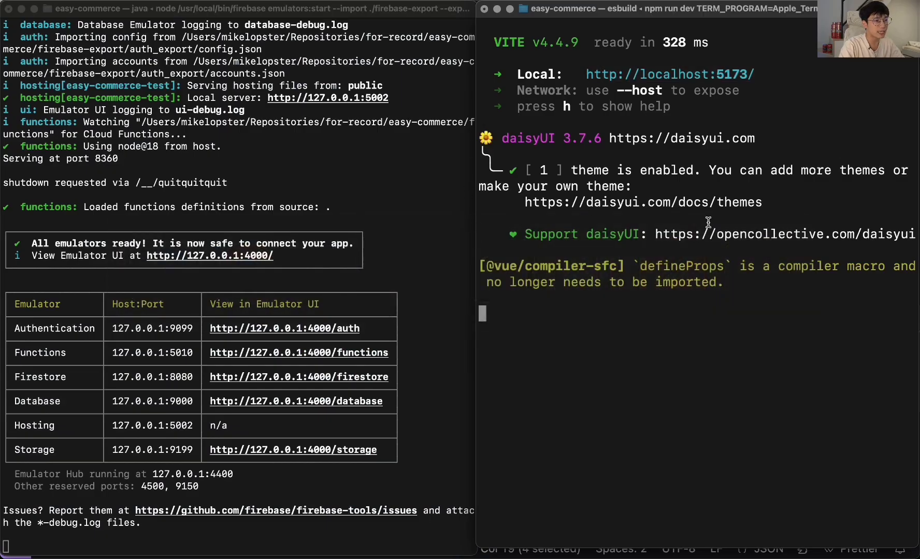
{"action": "key", "text": "ctrl+c"}
{"action": "type", "text": "npm run dev"}
{"action": "key", "text": "Return"}
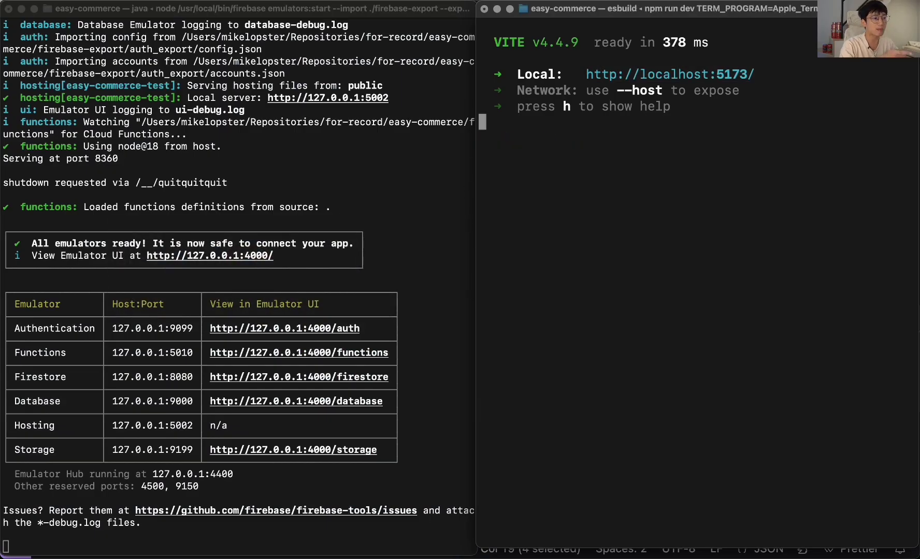
Step: Switch to Chrome and show the Vite App shop page at localhost:5173
{"action": "key", "text": "super+Tab"}
{"action": "key", "text": "super+Tab"}
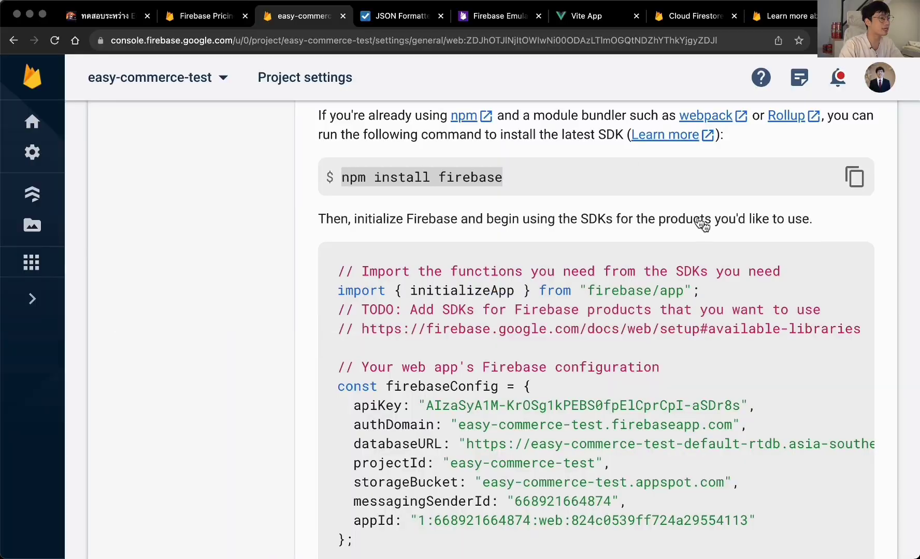
{"action": "left_click", "coordinate": [598, 20]}
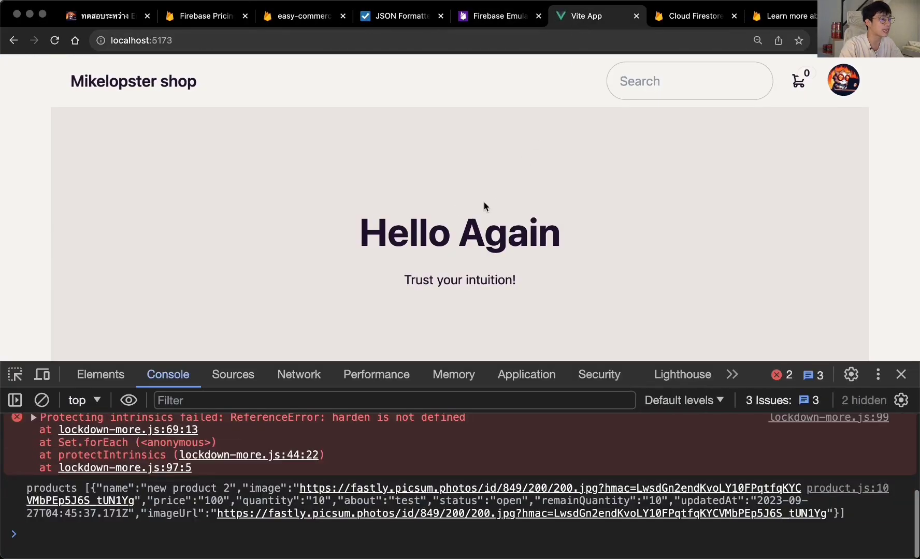
Step: In the Firebase project settings, copy the initializeApp import line from the SDK setup snippet
{"action": "left_click", "coordinate": [307, 21]}
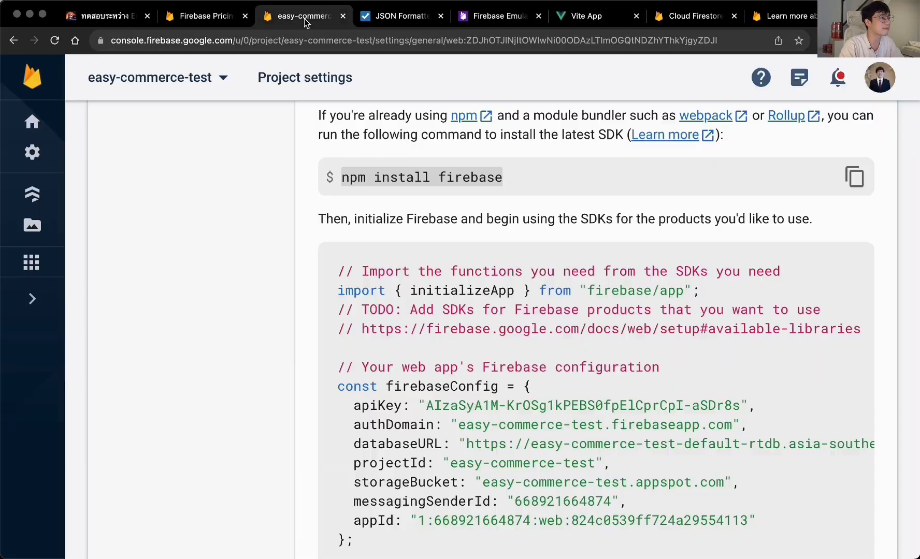
{"action": "scroll", "coordinate": [516, 172], "scroll_direction": "down", "scroll_amount": 2}
{"action": "scroll", "coordinate": [516, 173], "scroll_direction": "down", "scroll_amount": 2}
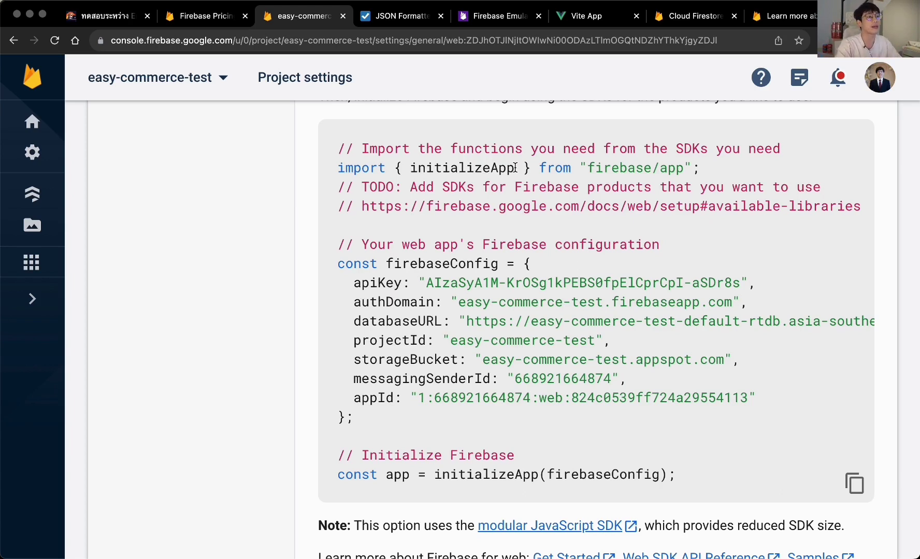
{"action": "left_click_drag", "start_coordinate": [692, 168], "coordinate": [327, 171]}
{"action": "key", "text": "super+c"}
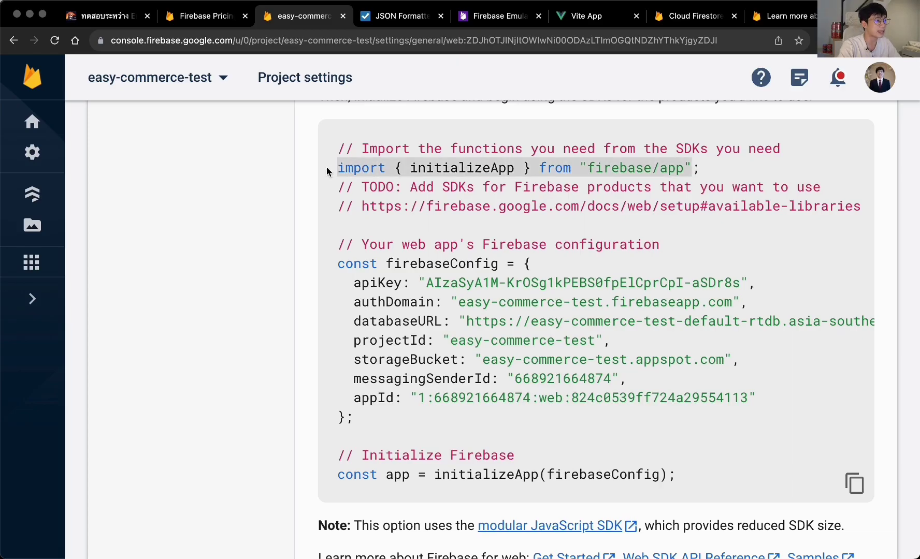
Step: Switch to VS Code and create a new file named firebase.js in the src folder
{"action": "key", "text": "super+Tab"}
{"action": "left_click", "coordinate": [57, 113]}
{"action": "scroll", "coordinate": [58, 207], "scroll_direction": "down", "scroll_amount": 3}
{"action": "left_click", "coordinate": [39, 135]}
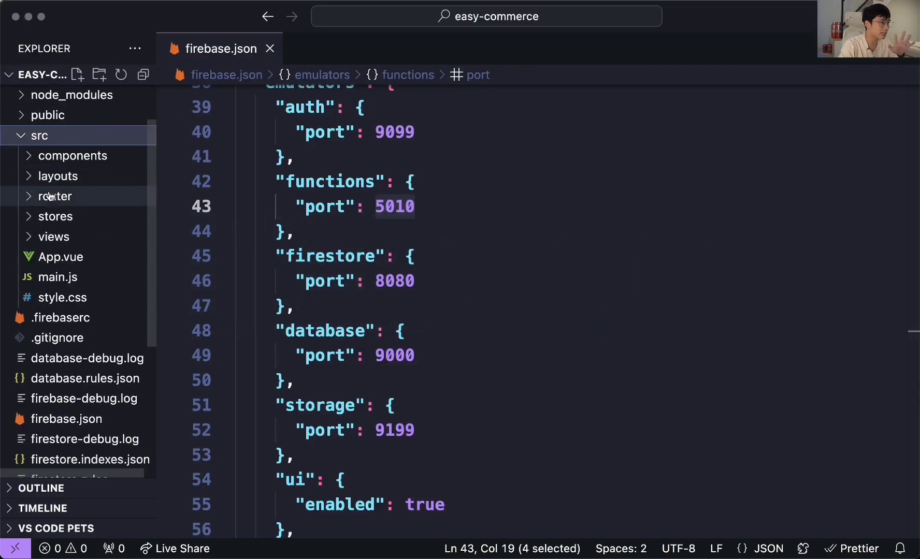
{"action": "scroll", "coordinate": [42, 166], "scroll_direction": "down", "scroll_amount": 1}
{"action": "scroll", "coordinate": [41, 174], "scroll_direction": "up", "scroll_amount": 3}
{"action": "right_click", "coordinate": [41, 174]}
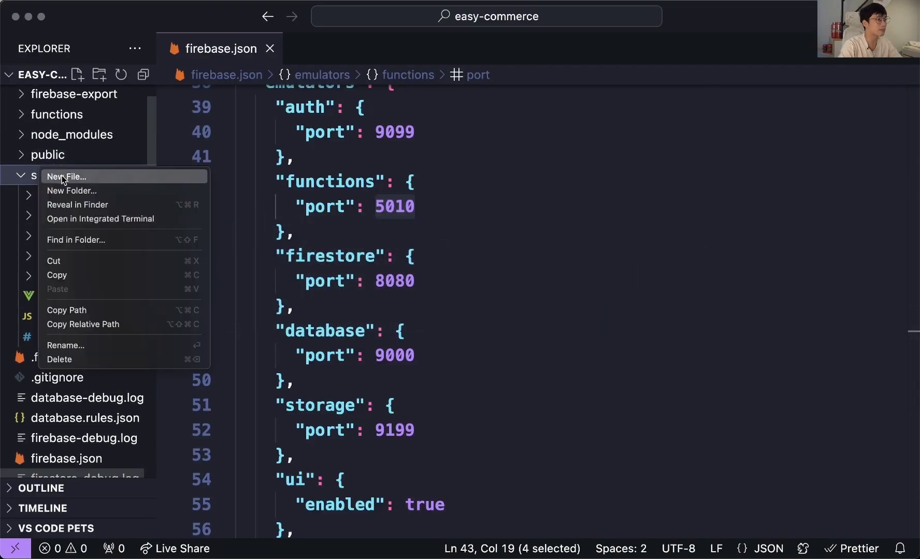
{"action": "left_click", "coordinate": [63, 177]}
{"action": "type", "text": "firebase.js"}
{"action": "key", "text": "Return"}
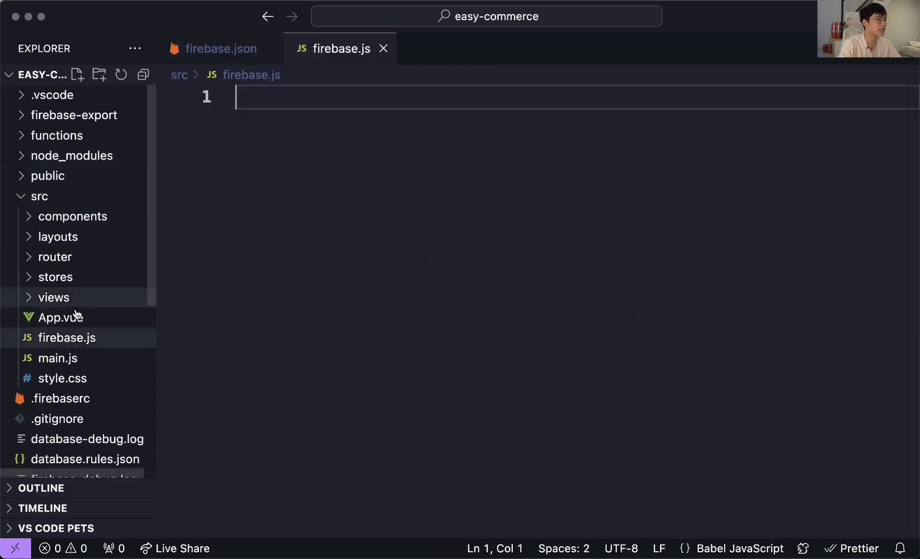
Step: Paste the initializeApp import into firebase.js and change the quotes around firebase/app to single quotes
{"action": "key", "text": "super+v"}
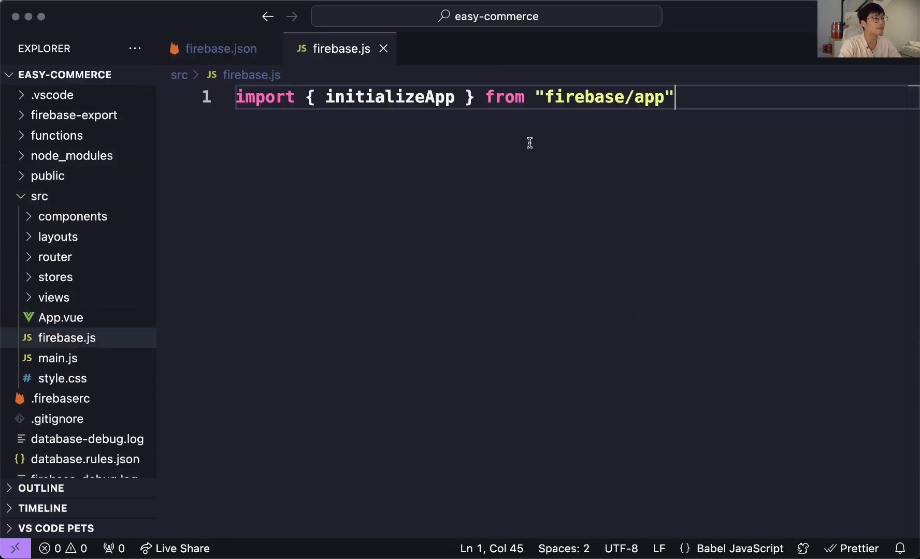
{"action": "left_click", "coordinate": [548, 100]}
{"action": "key", "text": "BackSpace"}
{"action": "type", "text": "'"}
{"action": "key", "text": "End"}
{"action": "key", "text": "BackSpace"}
{"action": "type", "text": "'"}
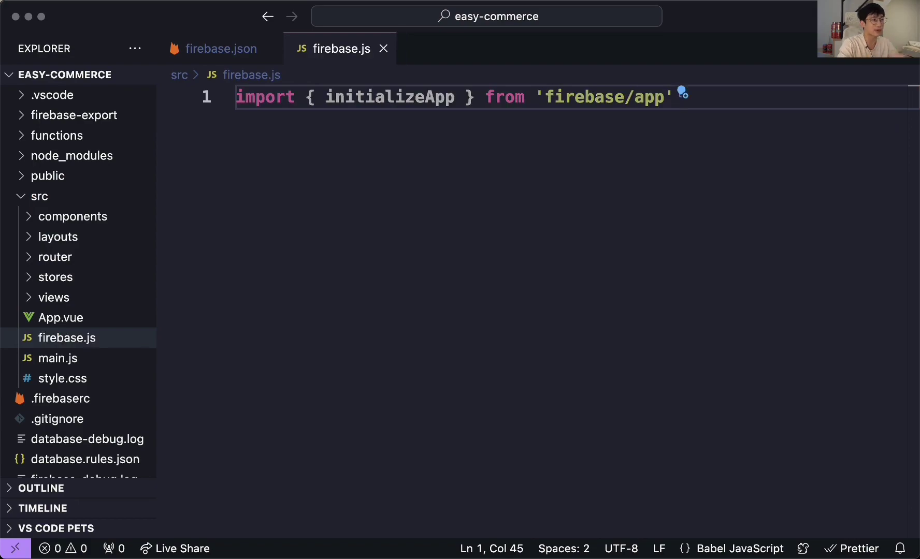
Step: Copy the firebaseConfig object, including its API key, from the Firebase project settings and paste it below the import in firebase.js
{"action": "key", "text": "Return"}
{"action": "key", "text": "super+Tab"}
{"action": "left_click", "coordinate": [366, 392]}
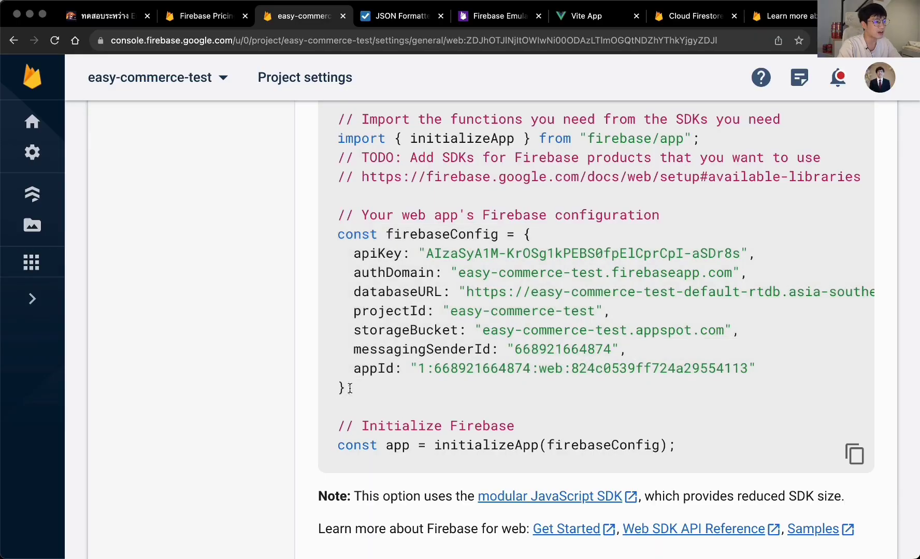
{"action": "left_click_drag", "start_coordinate": [368, 392], "coordinate": [332, 240]}
{"action": "key", "text": "super+c"}
{"action": "key", "text": "super+Tab"}
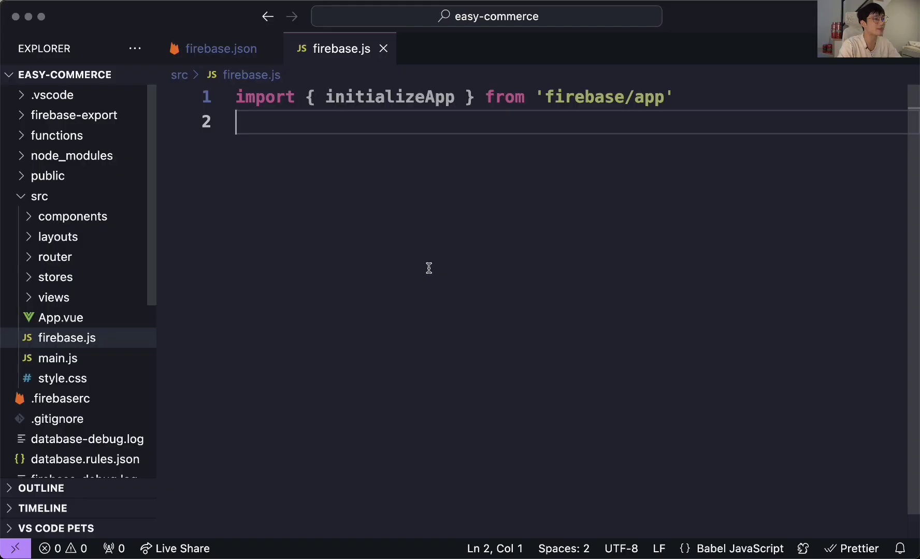
{"action": "key", "text": "Return"}
{"action": "key", "text": "super+v"}
Step: Add const app = initializeApp(firebaseConfig) from the console snippet below the config and remove the semicolons ending both statements
{"action": "key", "text": "super+Tab"}
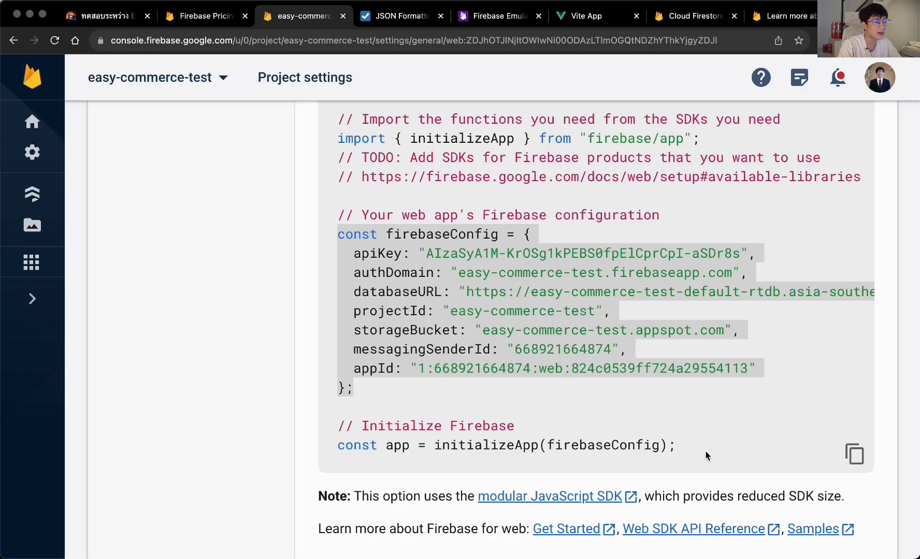
{"action": "left_click_drag", "start_coordinate": [706, 455], "coordinate": [276, 441]}
{"action": "key", "text": "super+Tab"}
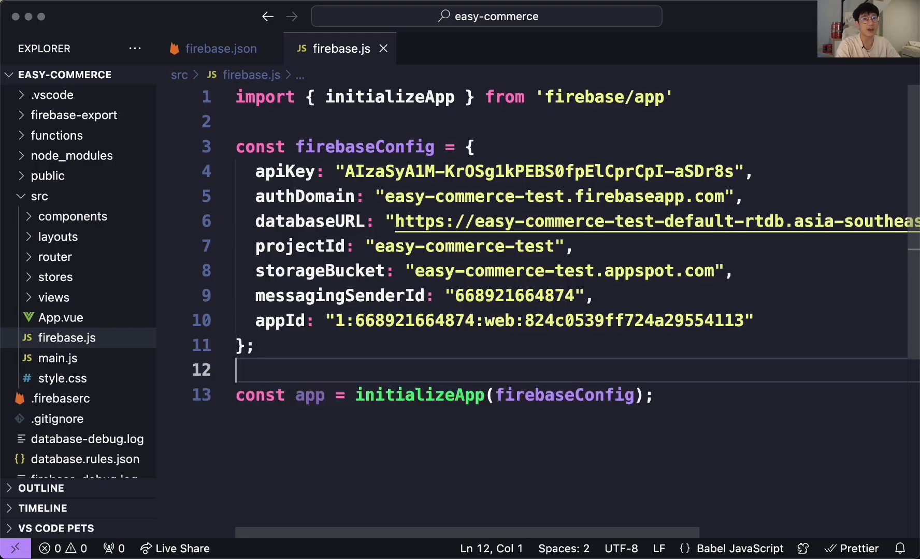
{"action": "key", "text": "Up"}
{"action": "key", "text": "End"}
{"action": "key", "text": "BackSpace"}
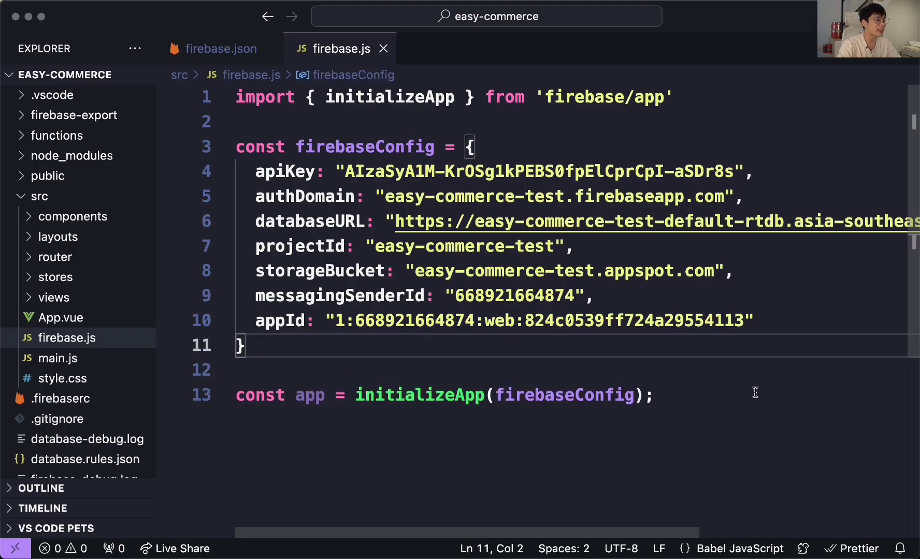
{"action": "left_click", "coordinate": [755, 392]}
{"action": "key", "text": "BackSpace"}
Step: Review the initializeApp import, the firebaseConfig properties and the app constant in firebase.js
{"action": "left_click_drag", "start_coordinate": [710, 98], "coordinate": [217, 98]}
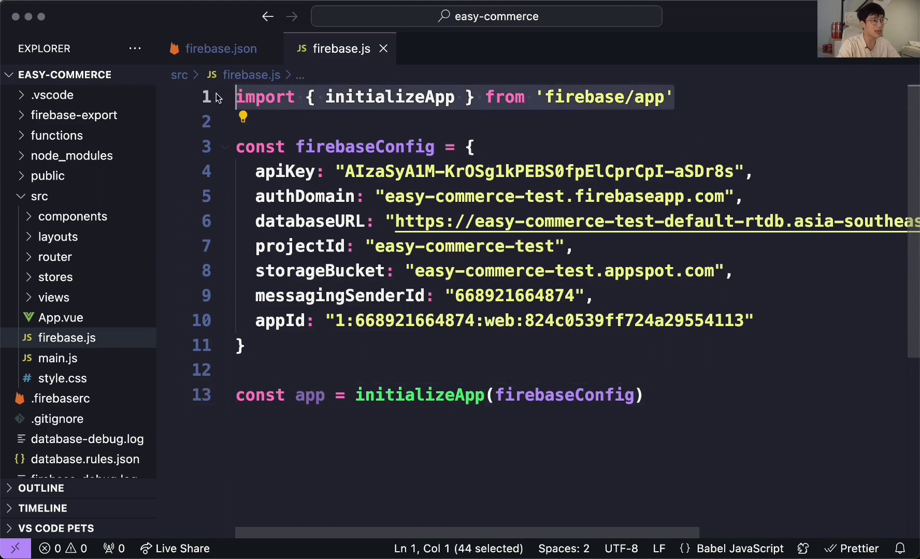
{"action": "double_click", "coordinate": [368, 99]}
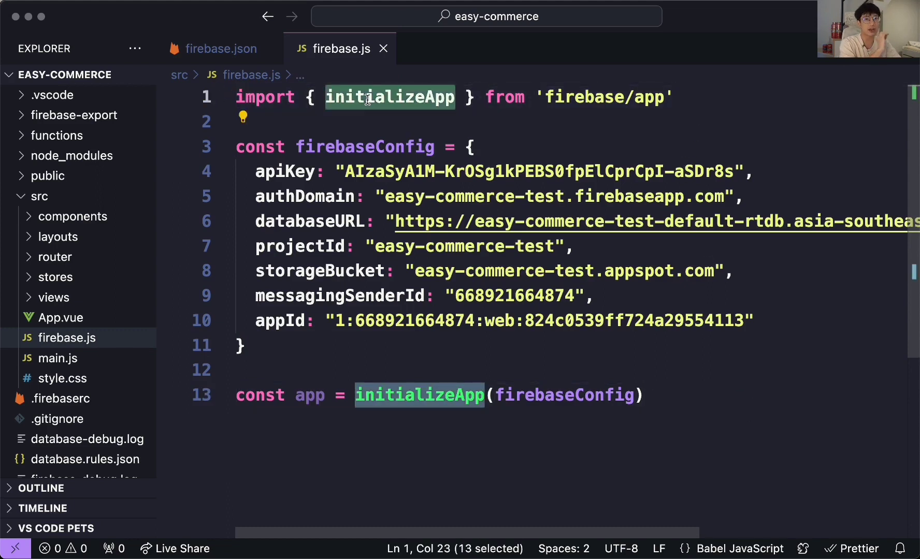
{"action": "double_click", "coordinate": [434, 395]}
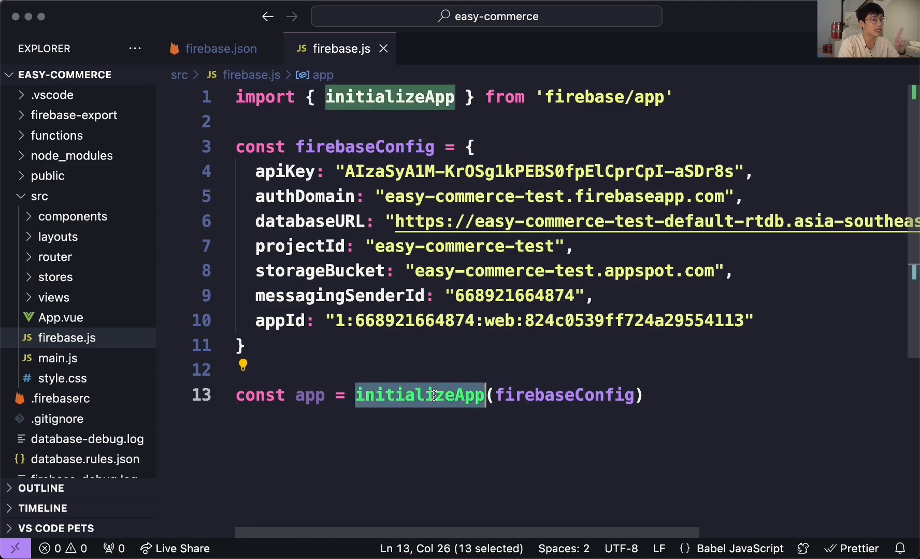
{"action": "double_click", "coordinate": [556, 396]}
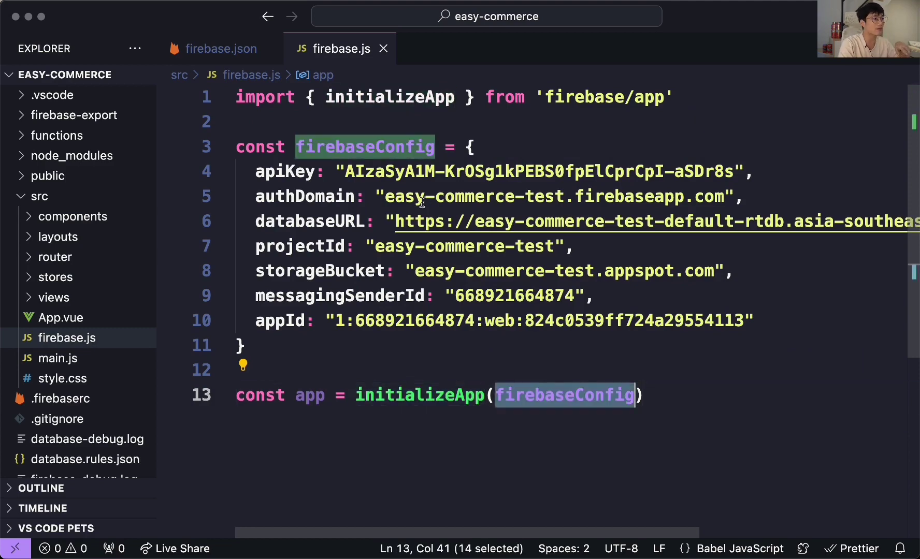
{"action": "left_click", "coordinate": [256, 171]}
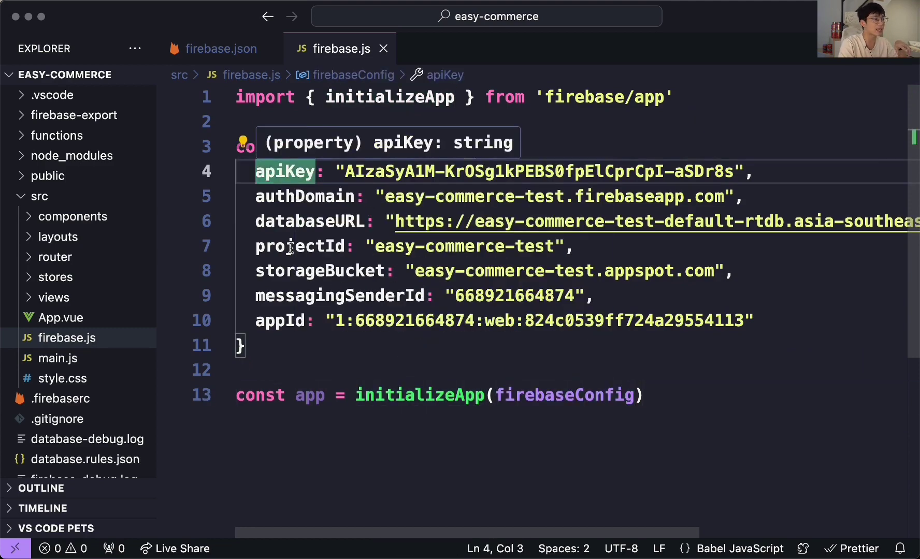
{"action": "double_click", "coordinate": [318, 400]}
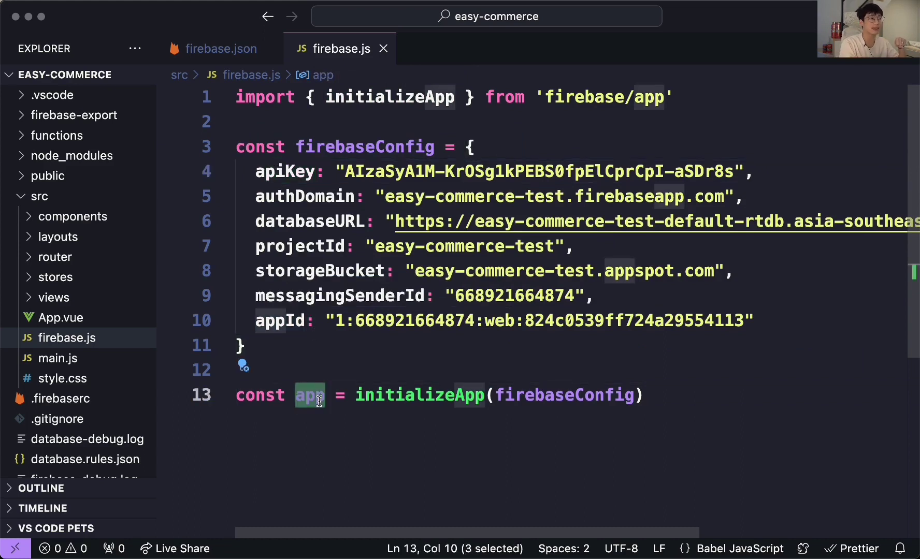
{"action": "left_click", "coordinate": [709, 394]}
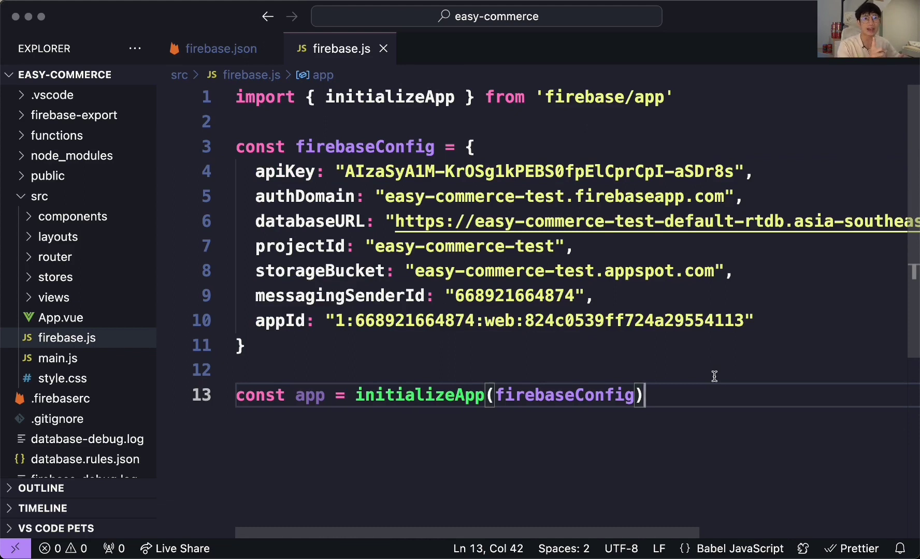
Step: Switch to Chrome and compare the Firestore products document with the product shown on the Vite App shop page
{"action": "key", "text": "super+Tab"}
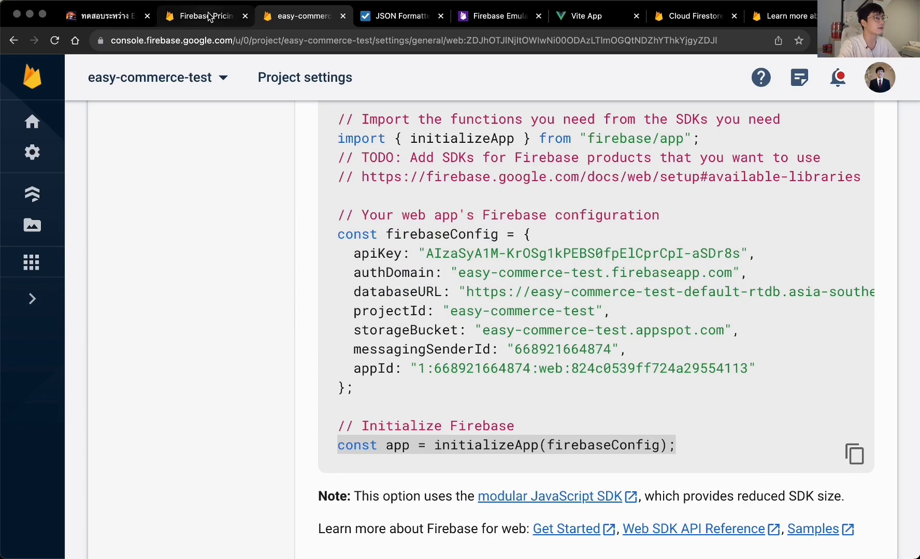
{"action": "key", "text": "super+bracketleft"}
{"action": "left_click", "coordinate": [213, 538]}
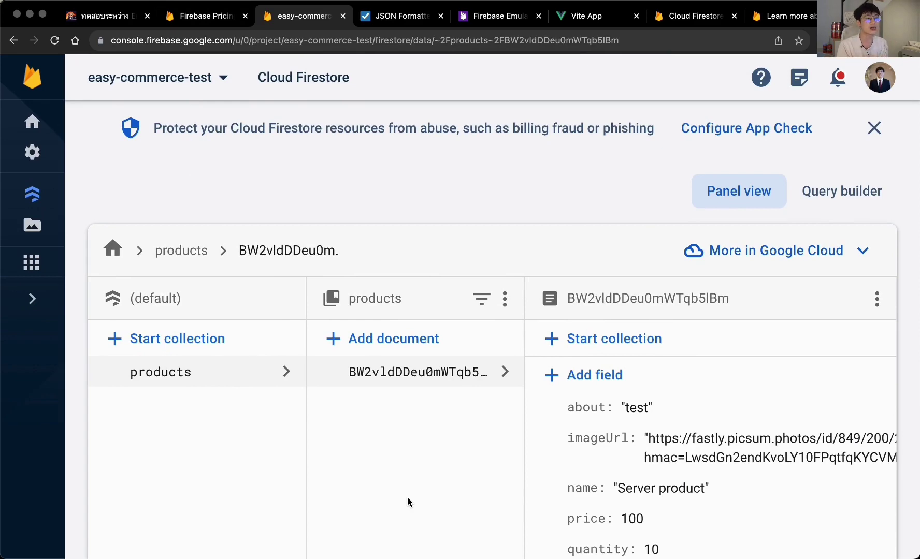
{"action": "left_click", "coordinate": [579, 16]}
{"action": "scroll", "coordinate": [503, 124], "scroll_direction": "down", "scroll_amount": 5}
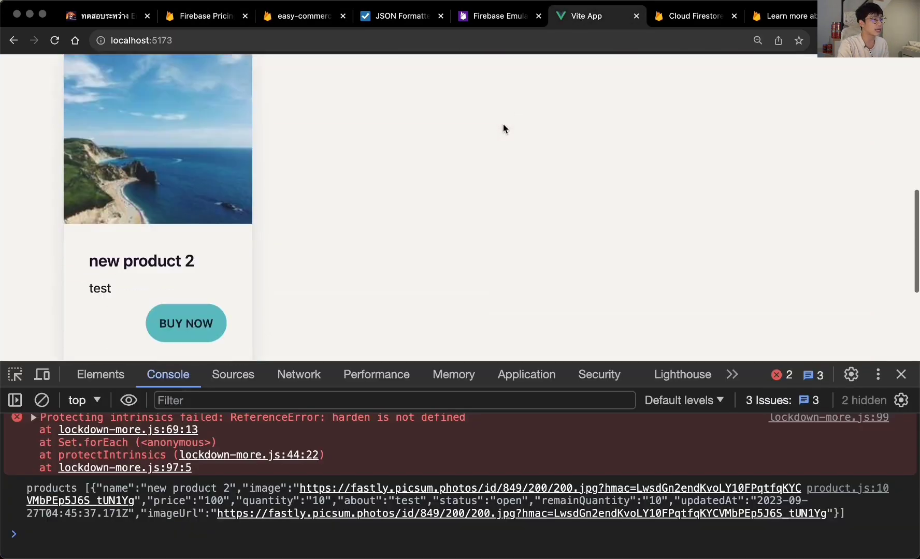
{"action": "left_click", "coordinate": [305, 16]}
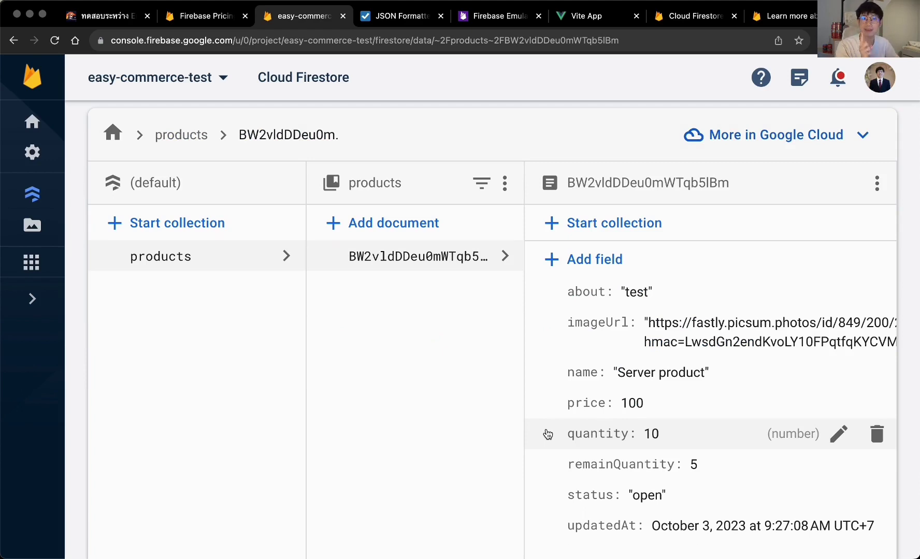
Step: Read the Cloud Firestore Get started documentation on the Web modular API setup and the Initialize Cloud Firestore code
{"action": "left_click", "coordinate": [705, 18]}
{"action": "key", "text": "super+bracketleft"}
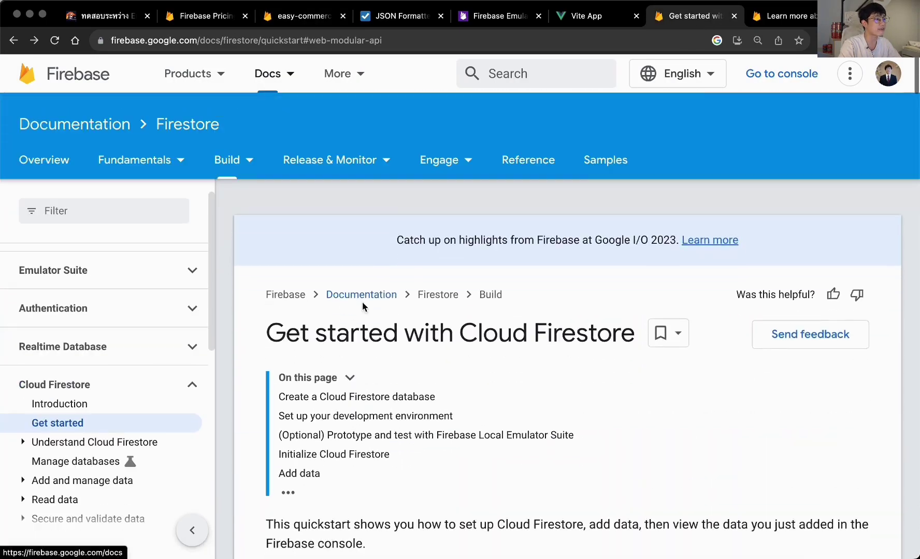
{"action": "scroll", "coordinate": [600, 368], "scroll_direction": "down", "scroll_amount": 15}
{"action": "scroll", "coordinate": [600, 369], "scroll_direction": "down", "scroll_amount": 10}
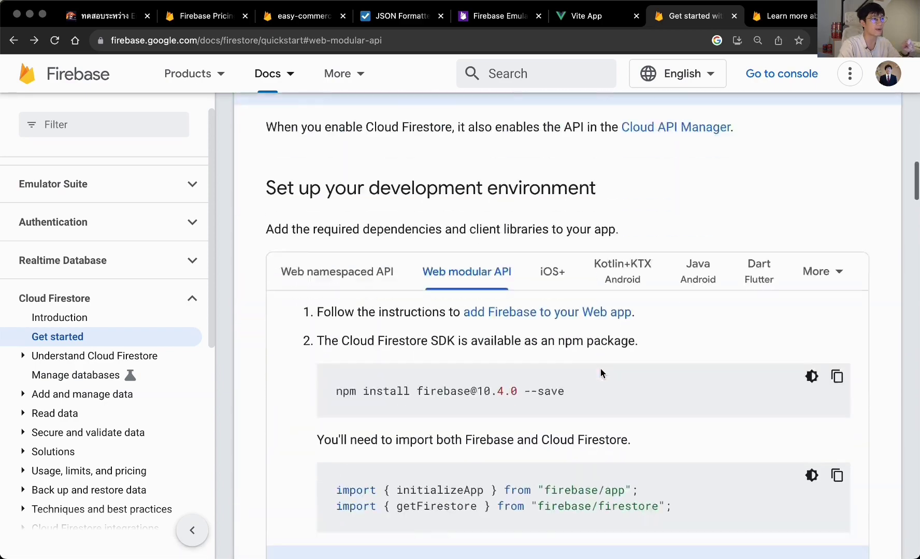
{"action": "scroll", "coordinate": [524, 255], "scroll_direction": "up", "scroll_amount": 1}
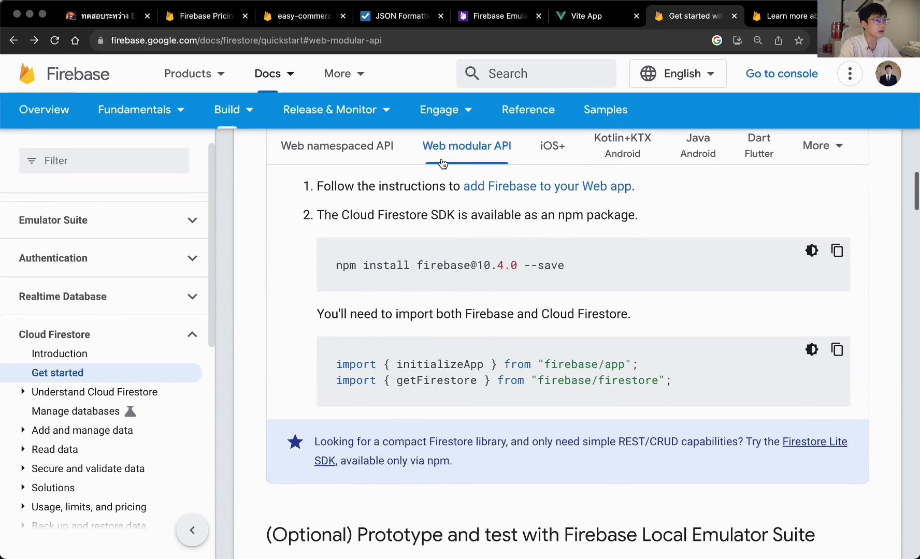
{"action": "scroll", "coordinate": [495, 395], "scroll_direction": "down", "scroll_amount": 1}
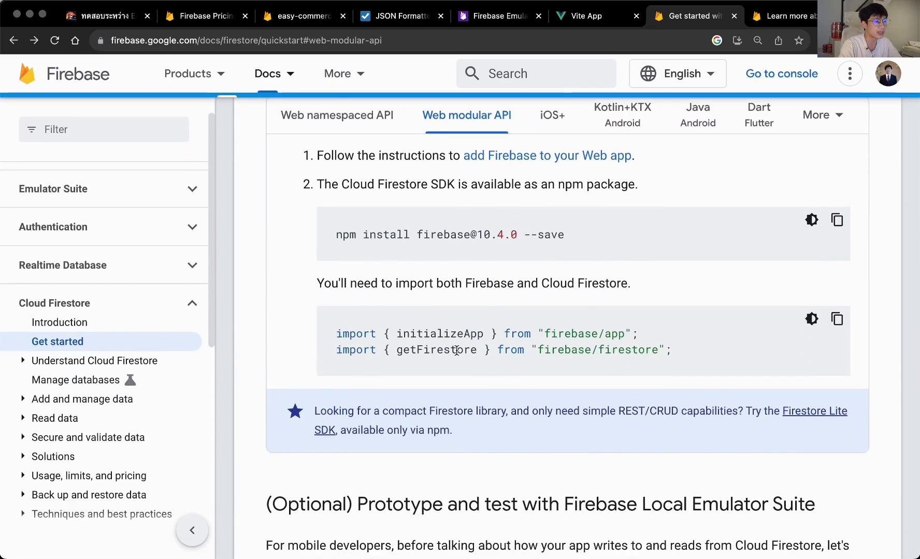
{"action": "scroll", "coordinate": [456, 350], "scroll_direction": "down", "scroll_amount": 10}
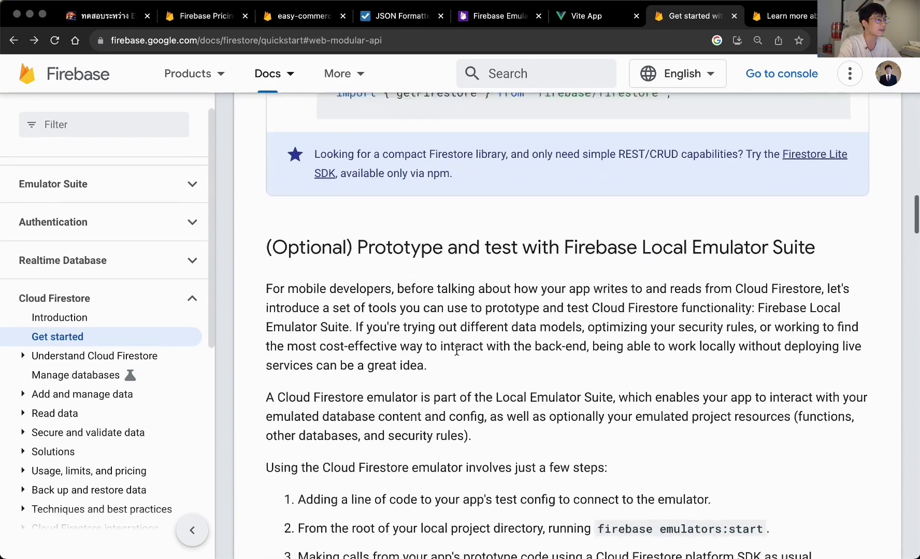
{"action": "scroll", "coordinate": [447, 261], "scroll_direction": "up", "scroll_amount": 1}
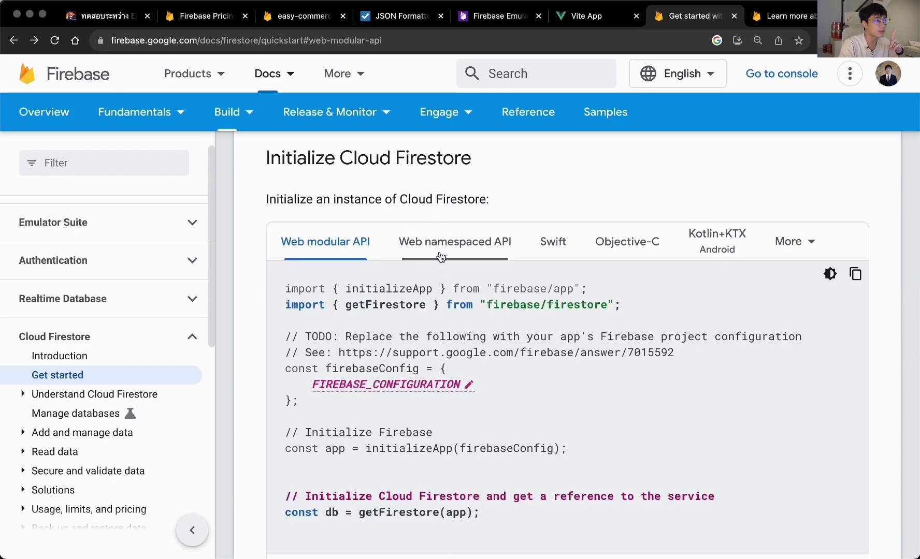
{"action": "left_click", "coordinate": [437, 232]}
{"action": "scroll", "coordinate": [439, 254], "scroll_direction": "down", "scroll_amount": 4}
{"action": "key", "text": "super+bracketleft"}
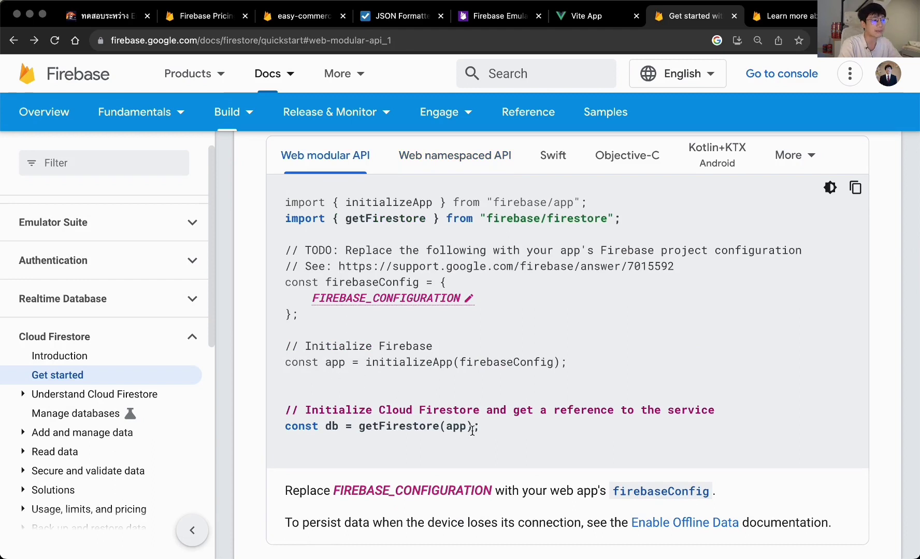
Step: Copy const db = getFirestore(app) from the documentation and paste it below the app constant in firebase.js in VS Code
{"action": "left_click_drag", "start_coordinate": [474, 427], "coordinate": [284, 430]}
{"action": "key", "text": "super+c"}
{"action": "key", "text": "super+Tab"}
{"action": "key", "text": "Return"}
{"action": "key", "text": "Return"}
{"action": "key", "text": "super+v"}
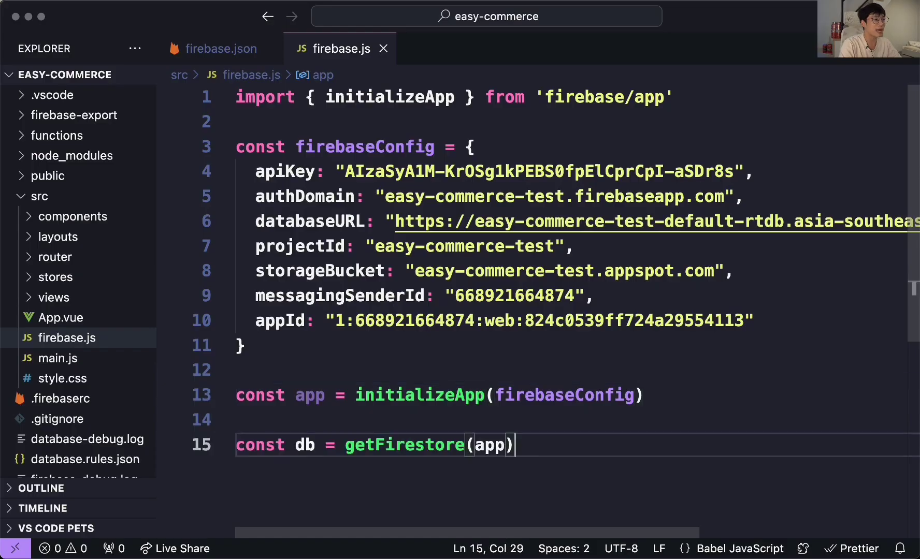
Step: Examine the db constant, the getFirestore call and how its app argument relates to the initialized app
{"action": "double_click", "coordinate": [304, 445]}
{"action": "double_click", "coordinate": [409, 446]}
{"action": "double_click", "coordinate": [487, 451]}
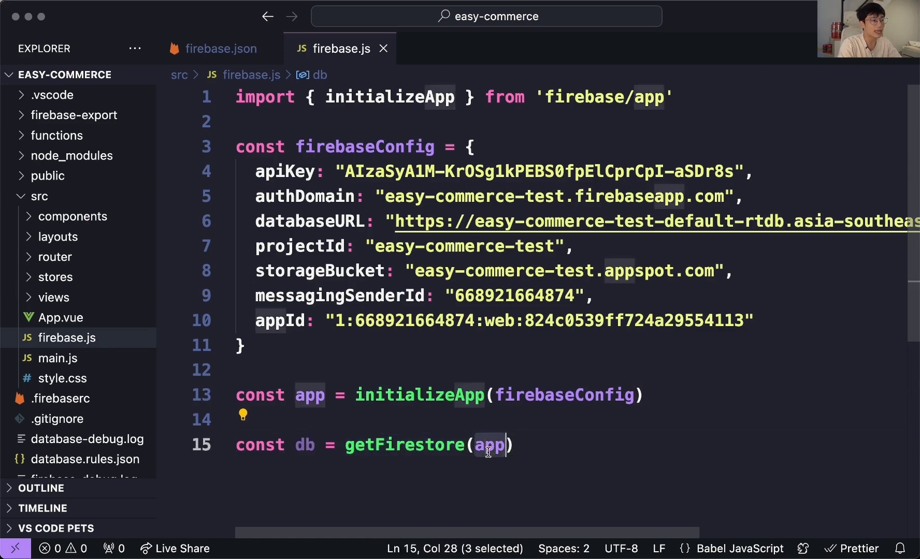
{"action": "double_click", "coordinate": [317, 403]}
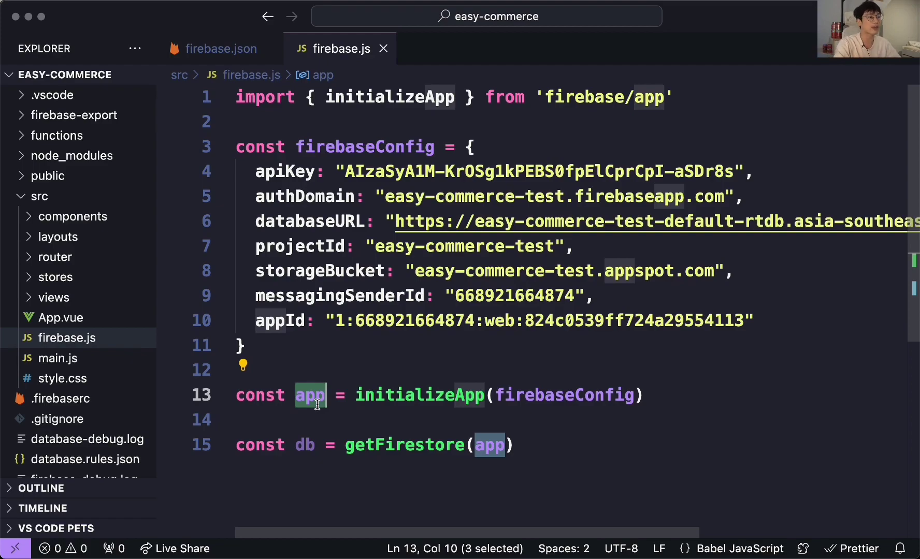
Step: Copy the getFirestore import from "firebase/firestore" in the documentation and add it below the initializeApp import in firebase.js
{"action": "key", "text": "super+Tab"}
{"action": "left_click_drag", "start_coordinate": [677, 247], "coordinate": [278, 246]}
{"action": "key", "text": "super+Tab"}
{"action": "left_click", "coordinate": [768, 97]}
{"action": "key", "text": "Return"}
{"action": "type", "text": "import { getFirestore } from \"firebase/firestore\";"}
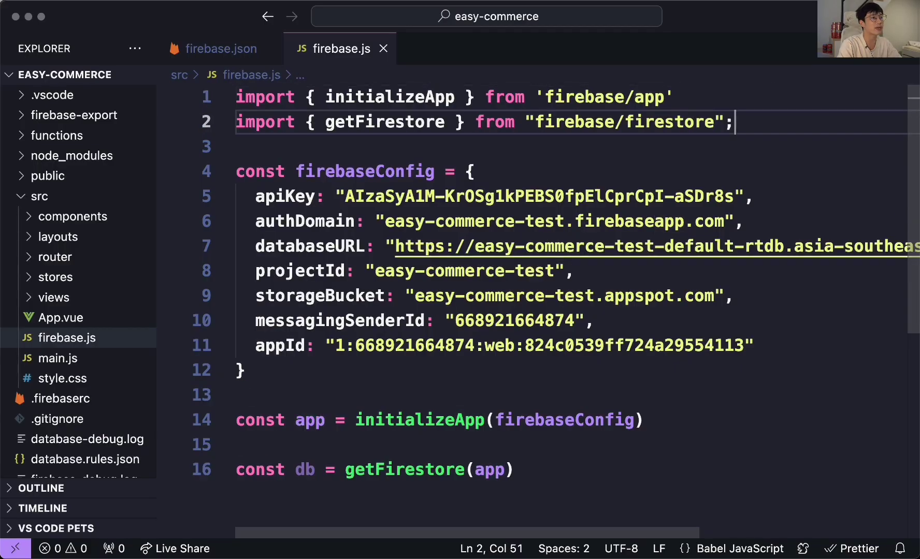
Step: Remove the semicolon from the getFirestore import in firebase.js and change its double quotes to single quotes
{"action": "key", "text": "BackSpace"}
{"action": "key", "text": "BackSpace"}
{"action": "type", "text": "'"}
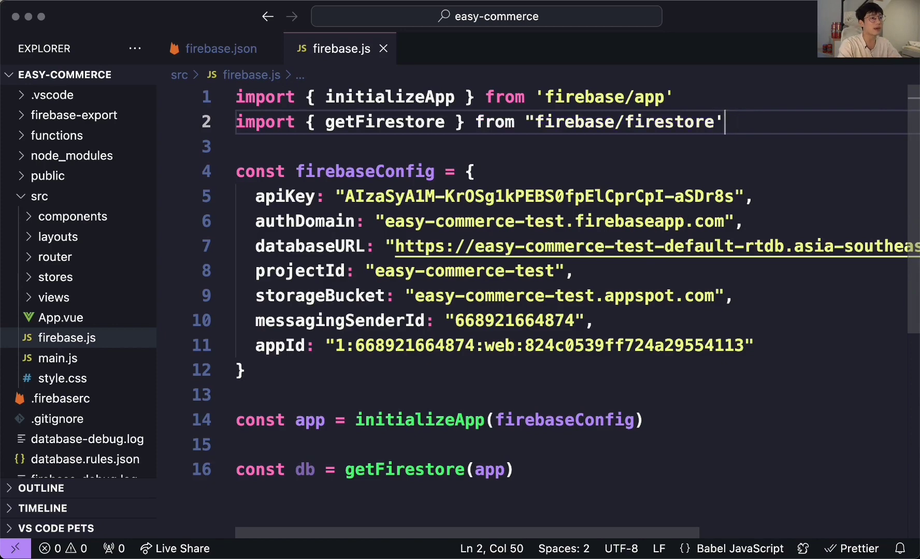
{"action": "left_click", "coordinate": [534, 122]}
{"action": "key", "text": "BackSpace"}
{"action": "type", "text": "'"}
{"action": "left_click", "coordinate": [418, 151]}
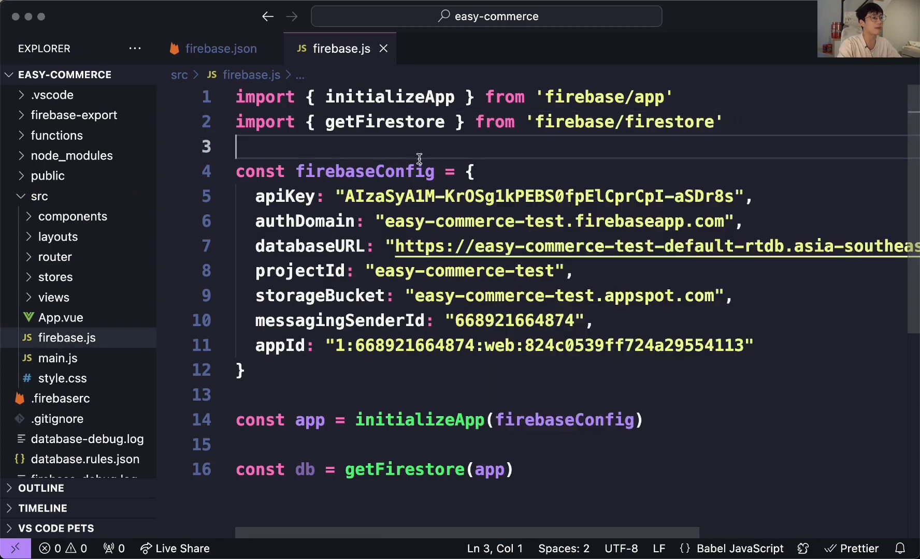
Step: Replace all remaining double quotes in firebase.js with single quotes using find and replace
{"action": "left_click", "coordinate": [348, 196]}
{"action": "key", "text": "super+f"}
{"action": "type", "text": "\""}
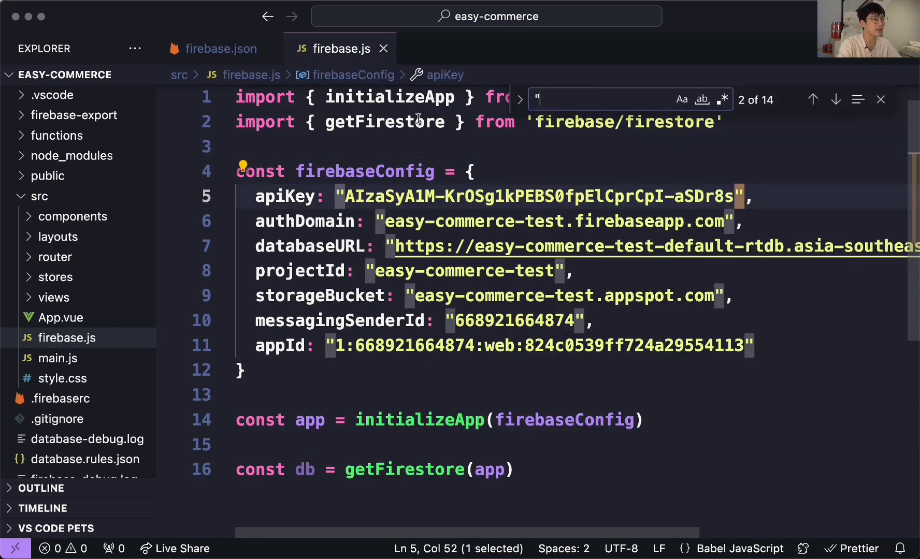
{"action": "left_click", "coordinate": [519, 100]}
{"action": "type", "text": "'"}
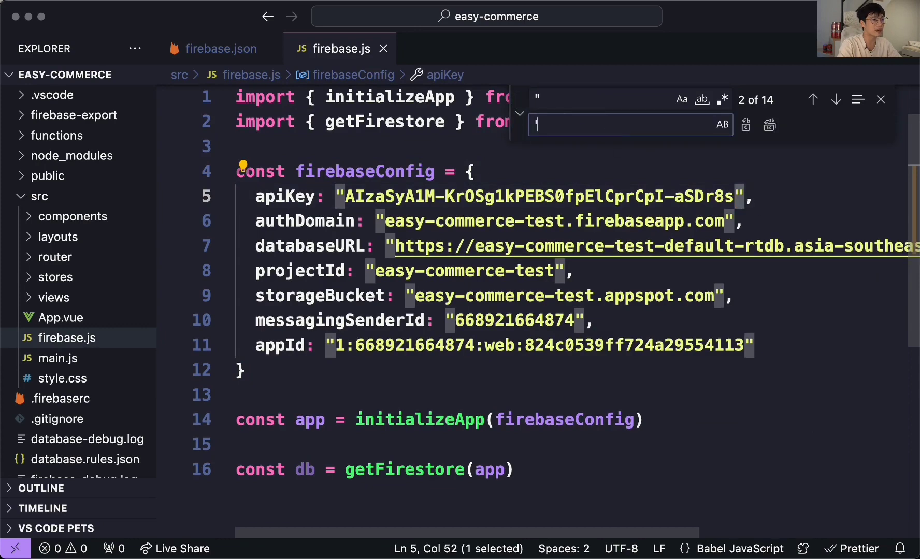
{"action": "left_click", "coordinate": [769, 125]}
{"action": "left_click", "coordinate": [880, 100]}
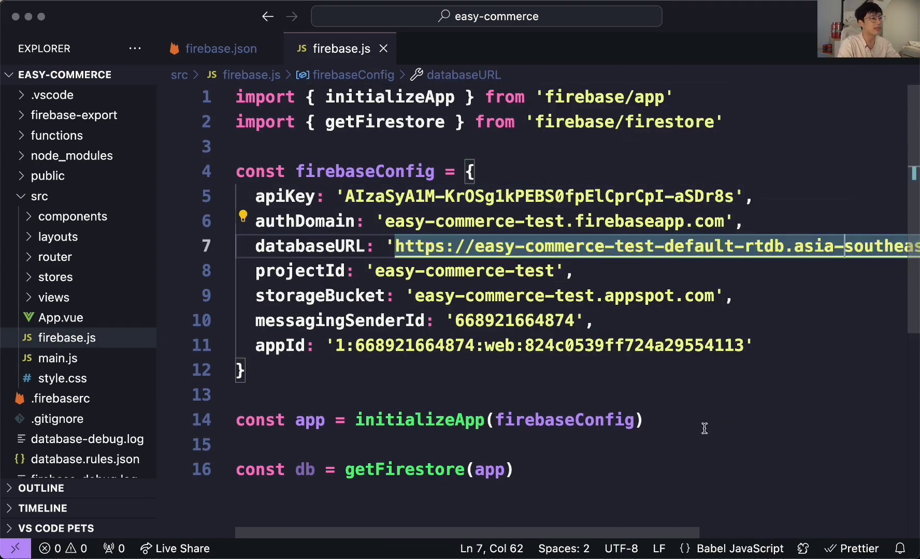
Step: Add an export block containing db below the getFirestore line at the end of firebase.js
{"action": "left_click", "coordinate": [639, 466]}
{"action": "key", "text": "Return"}
{"action": "key", "text": "Return"}
{"action": "type", "text": "export {"}
{"action": "key", "text": "Return"}
{"action": "type", "text": "db"}
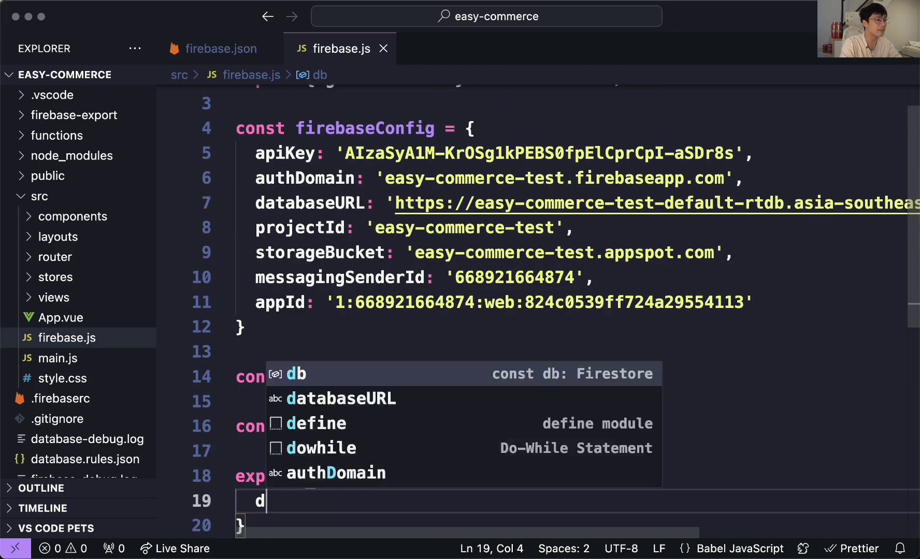
{"action": "left_click", "coordinate": [475, 401]}
{"action": "scroll", "coordinate": [474, 389], "scroll_direction": "down", "scroll_amount": 1}
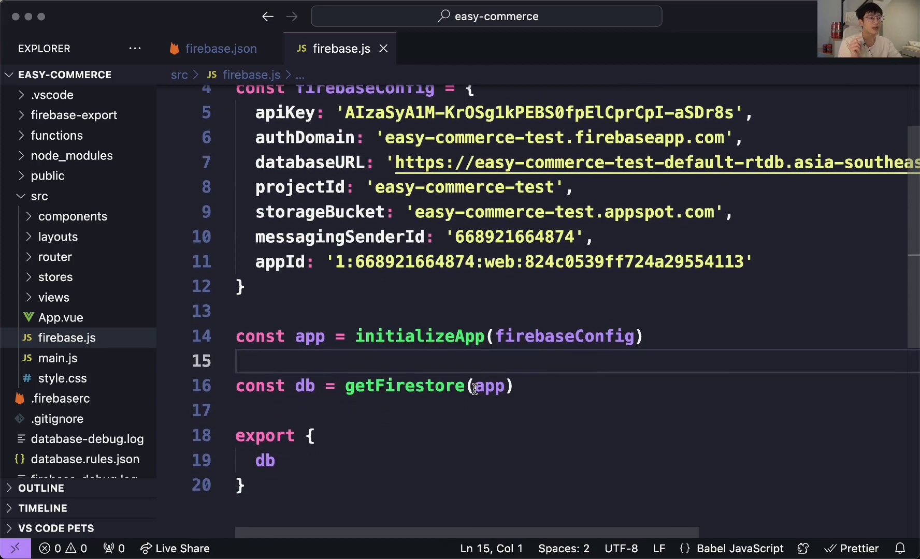
Step: Review the getFirestore call and the firebaseConfig object, and close firebase.js and firebase.json
{"action": "double_click", "coordinate": [423, 386]}
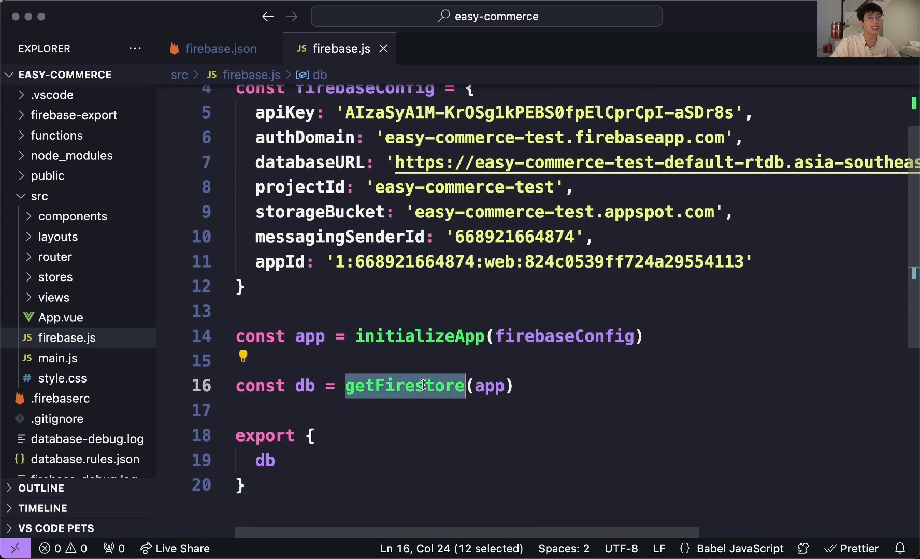
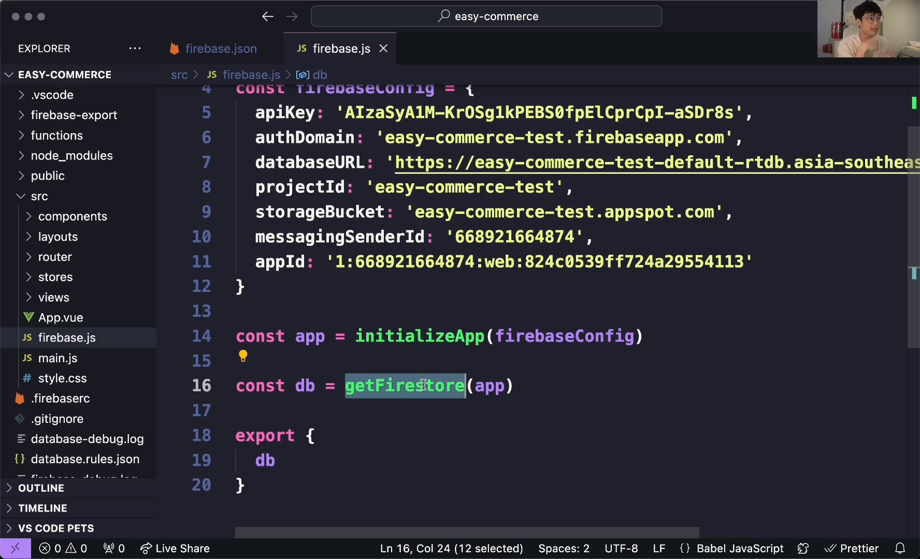
{"action": "scroll", "coordinate": [423, 385], "scroll_direction": "up", "scroll_amount": 3}
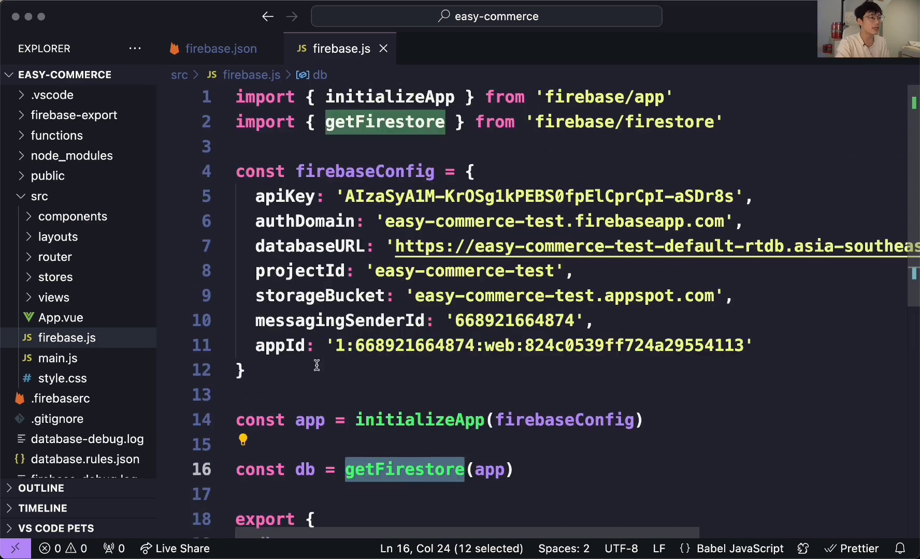
{"action": "left_click_drag", "start_coordinate": [317, 365], "coordinate": [466, 164]}
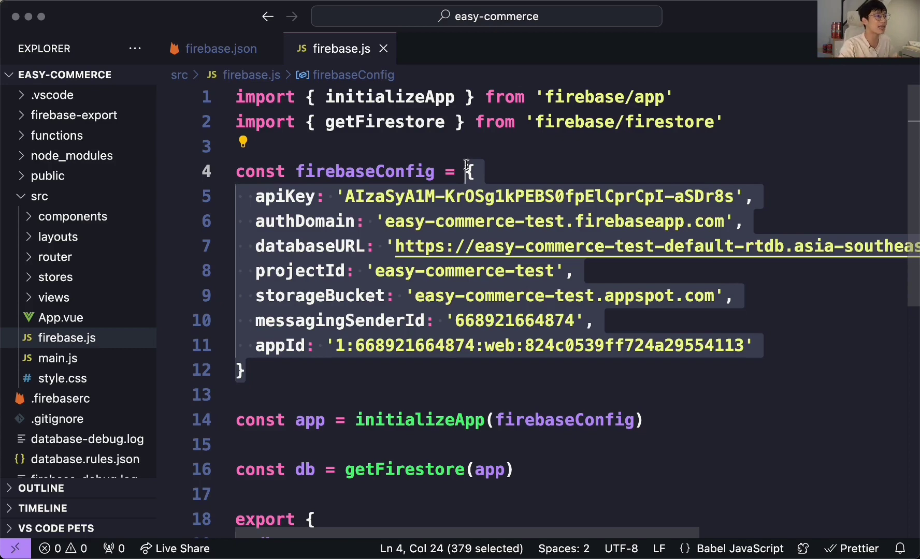
{"action": "scroll", "coordinate": [466, 165], "scroll_direction": "down", "scroll_amount": 2}
{"action": "left_click", "coordinate": [294, 218]}
{"action": "key", "text": "super+w"}
{"action": "key", "text": "super+w"}
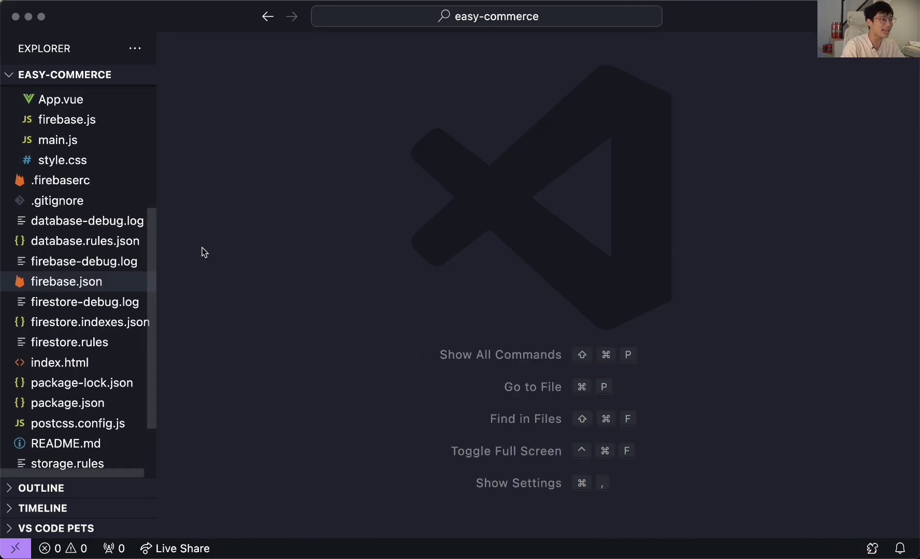
Step: Switch to the Vite App page in Chrome and look over the shop's home page down to the product card
{"action": "scroll", "coordinate": [150, 256], "scroll_direction": "up", "scroll_amount": 5}
{"action": "key", "text": "super+Tab"}
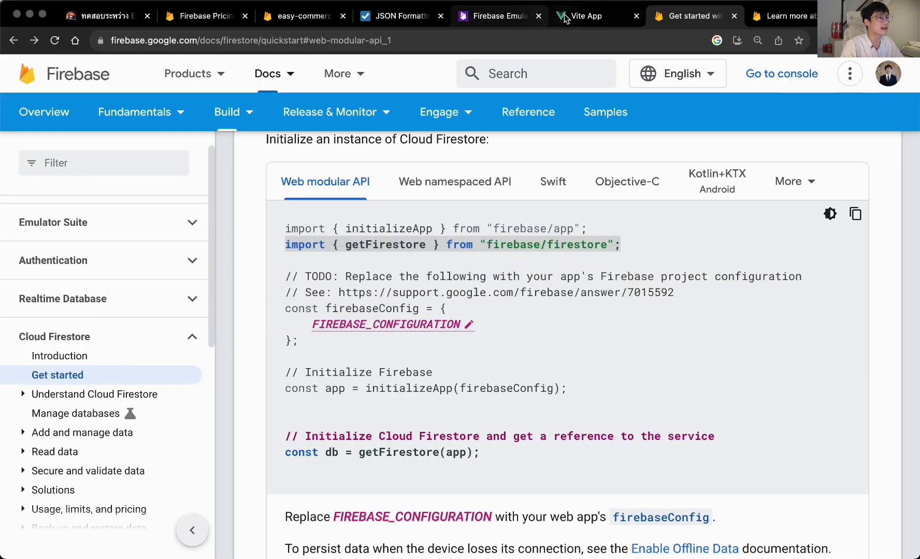
{"action": "left_click", "coordinate": [566, 19]}
{"action": "scroll", "coordinate": [343, 236], "scroll_direction": "up", "scroll_amount": 5}
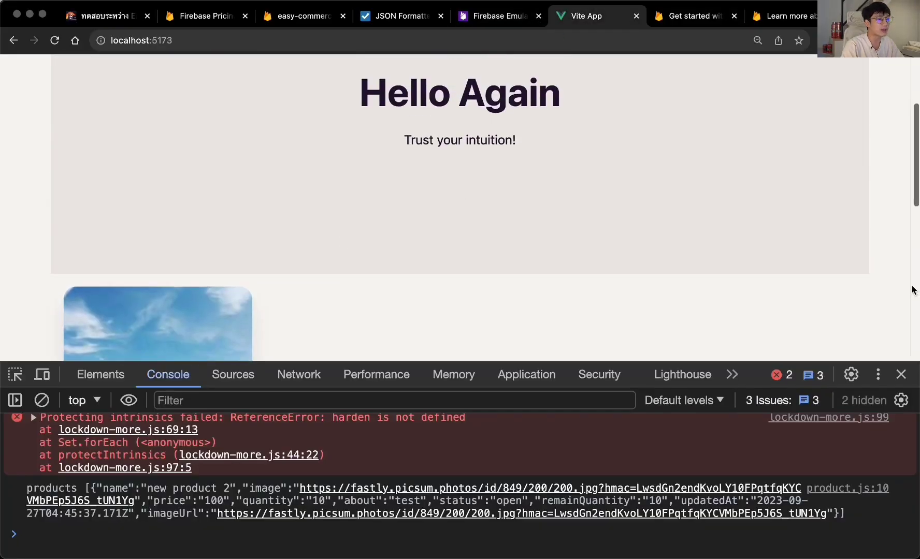
{"action": "scroll", "coordinate": [577, 281], "scroll_direction": "down", "scroll_amount": 5}
Step: Open src/stores/user/product.js in VS Code and examine where loadProducts gets its products from
{"action": "key", "text": "super+Tab"}
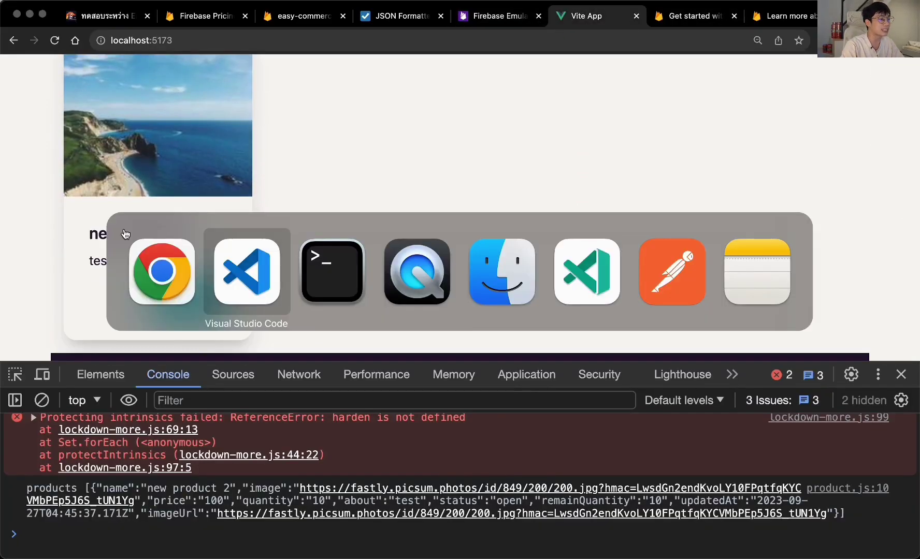
{"action": "left_click", "coordinate": [76, 275]}
{"action": "scroll", "coordinate": [76, 259], "scroll_direction": "down", "scroll_amount": 3}
{"action": "left_click", "coordinate": [73, 231]}
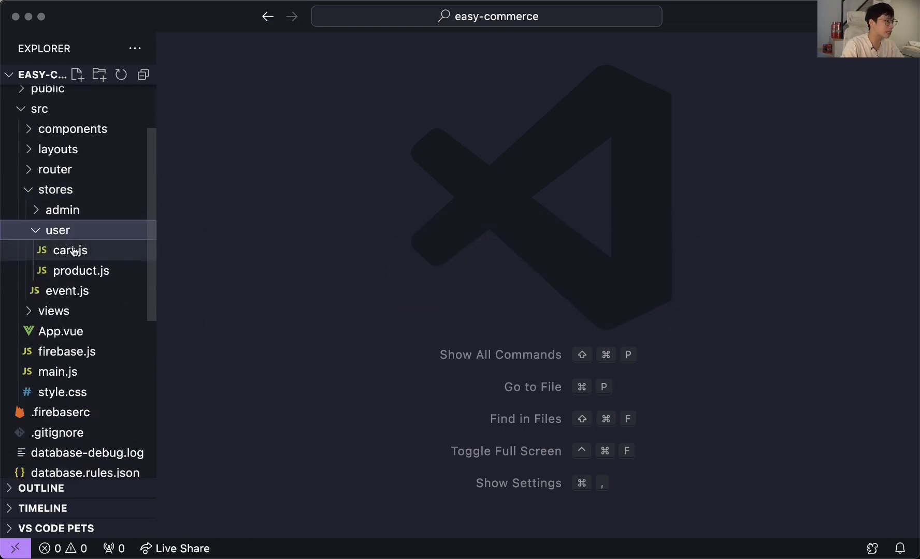
{"action": "left_click", "coordinate": [81, 271]}
{"action": "left_click", "coordinate": [405, 346]}
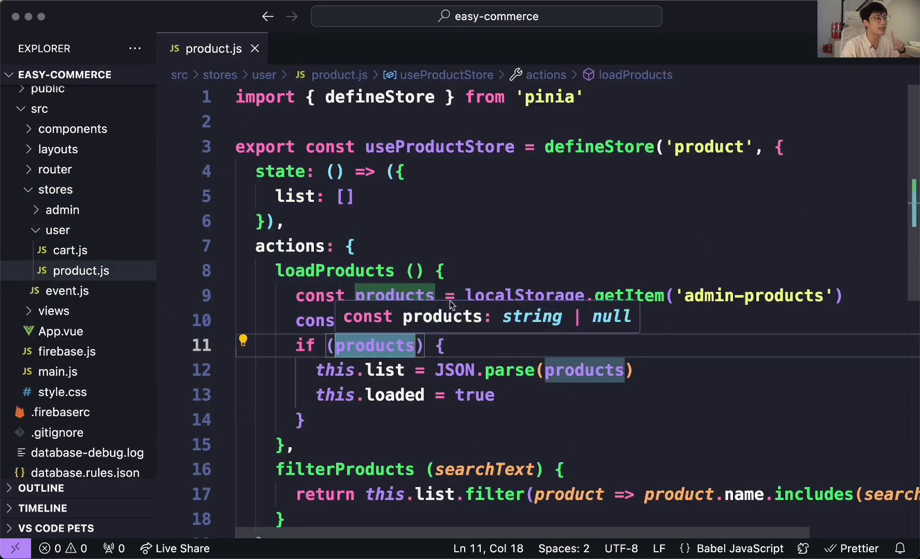
{"action": "scroll", "coordinate": [451, 306], "scroll_direction": "down", "scroll_amount": 1}
{"action": "double_click", "coordinate": [782, 223]}
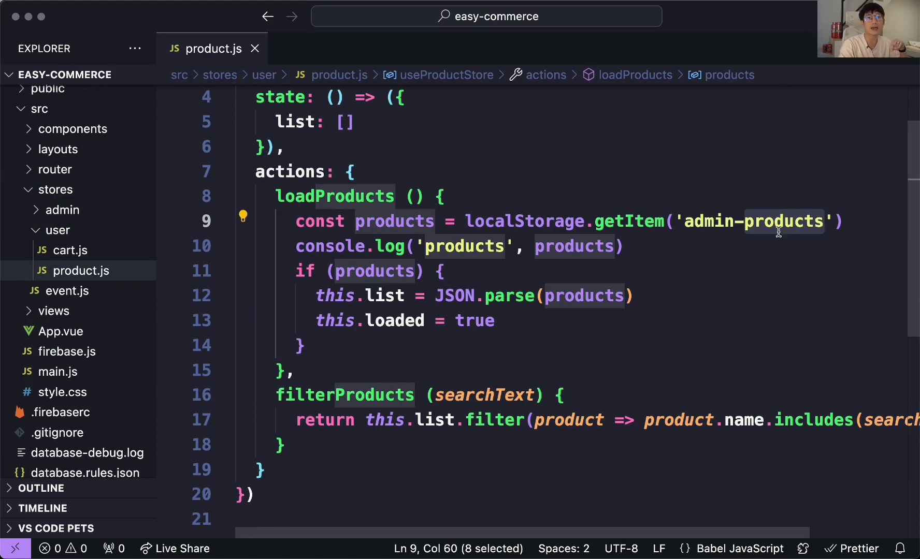
Step: Try an empty string in place of localStorage.getItem('admin-products'), check the shop page in Chrome, and undo the replacement
{"action": "left_click_drag", "start_coordinate": [860, 221], "coordinate": [466, 223]}
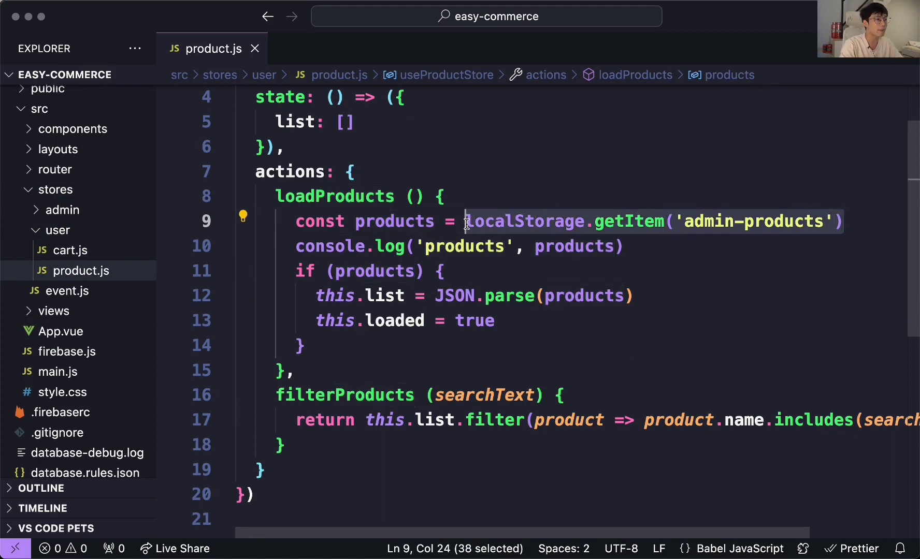
{"action": "key", "text": "BackSpace"}
{"action": "type", "text": "'"}
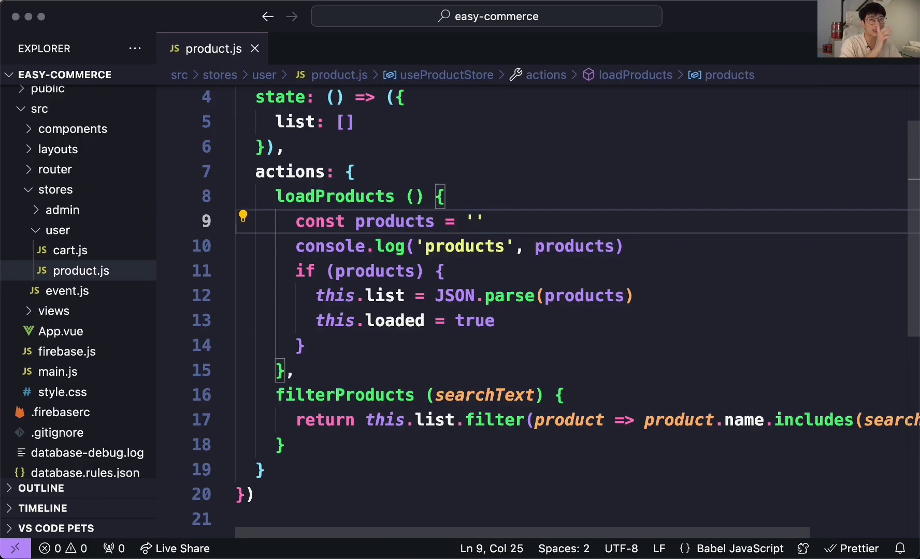
{"action": "key", "text": "super+Tab"}
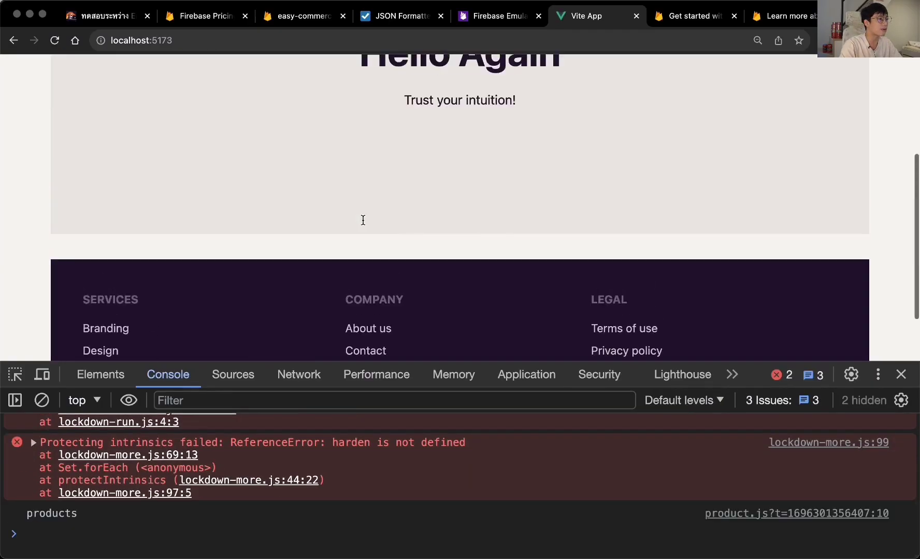
{"action": "key", "text": "super+Tab"}
{"action": "key", "text": "BackSpace"}
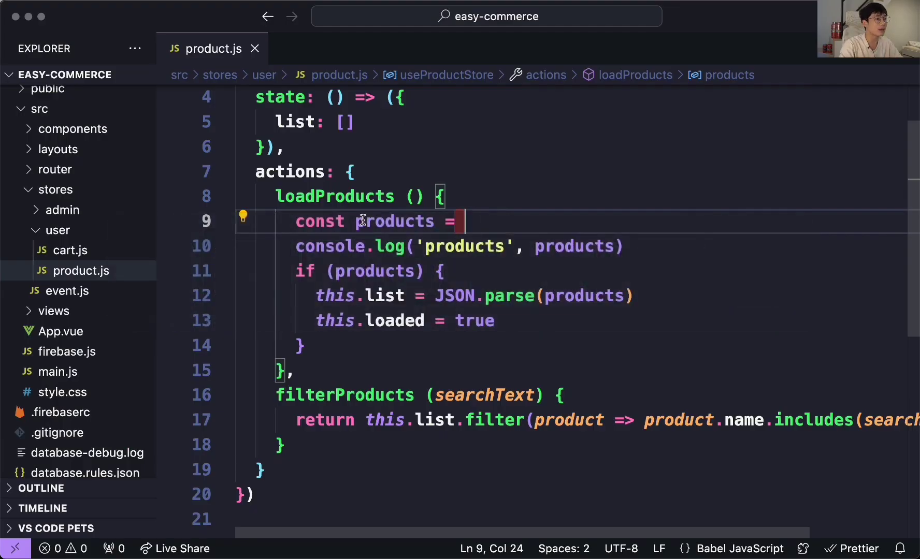
{"action": "key", "text": "super+z"}
{"action": "left_click", "coordinate": [710, 197]}
Step: Inspect the admin-products entry in the shop page's local storage using Chrome's developer tools
{"action": "key", "text": "super+Tab"}
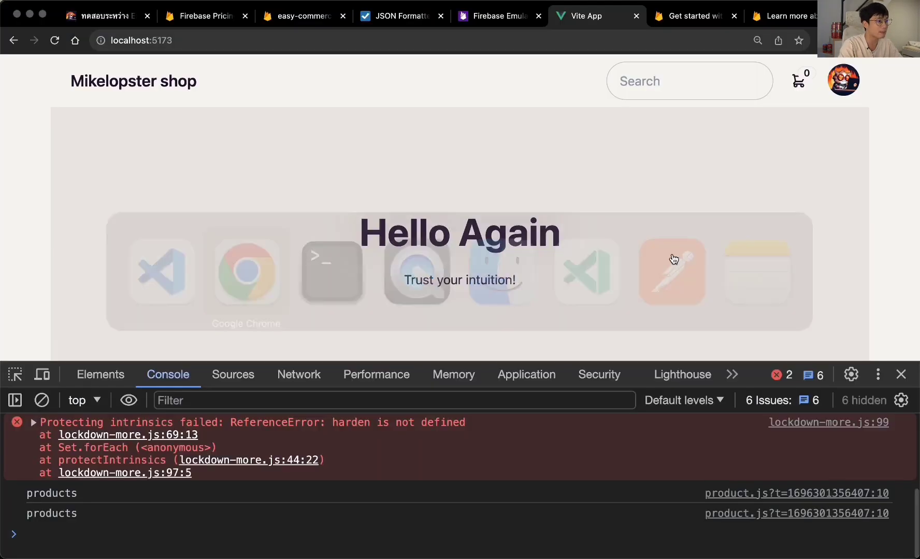
{"action": "left_click", "coordinate": [533, 375]}
{"action": "scroll", "coordinate": [71, 517], "scroll_direction": "down", "scroll_amount": 1}
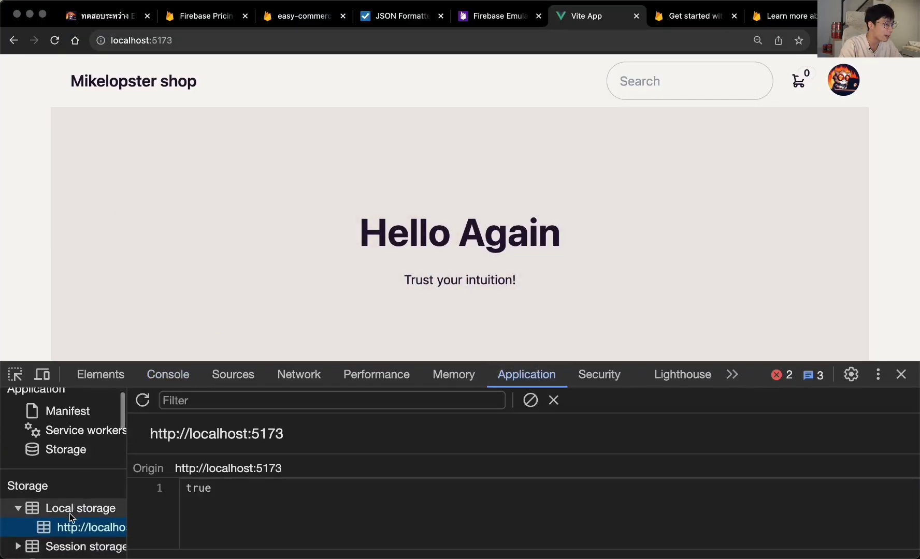
{"action": "left_click", "coordinate": [275, 463]}
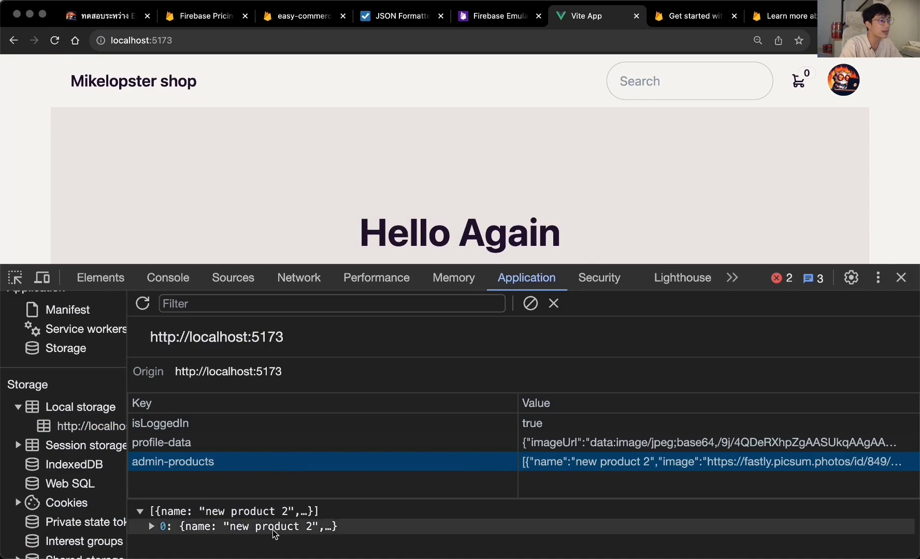
Step: Return to product.js in VS Code and examine the localStorage.getItem('admin-products') call assigned to products
{"action": "key", "text": "super+Tab"}
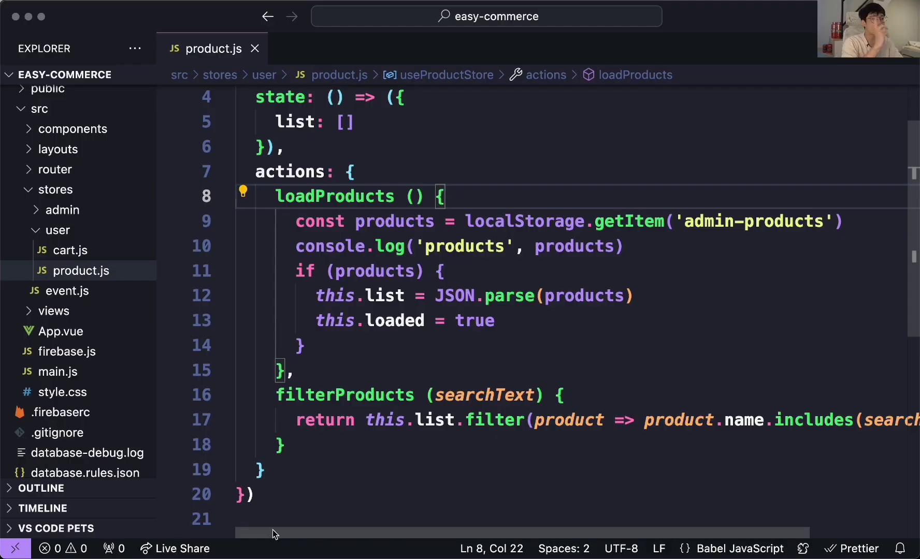
{"action": "left_click", "coordinate": [415, 221]}
{"action": "double_click", "coordinate": [416, 221]}
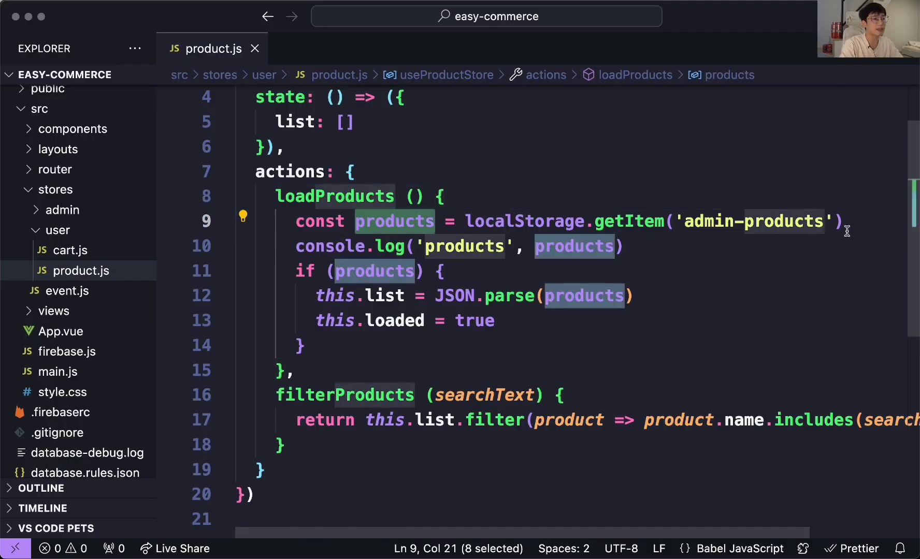
{"action": "left_click_drag", "start_coordinate": [846, 223], "coordinate": [468, 216]}
{"action": "scroll", "coordinate": [467, 213], "scroll_direction": "up", "scroll_amount": 1}
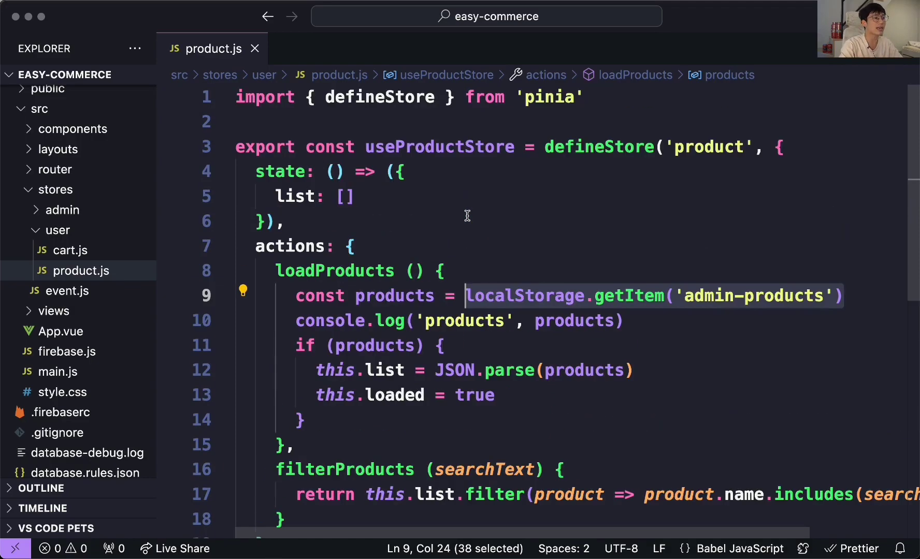
Step: Read the Read data section of the Firestore documentation in Chrome, examining the collection and getDocs functions in the Web modular API example
{"action": "key", "text": "super+Tab"}
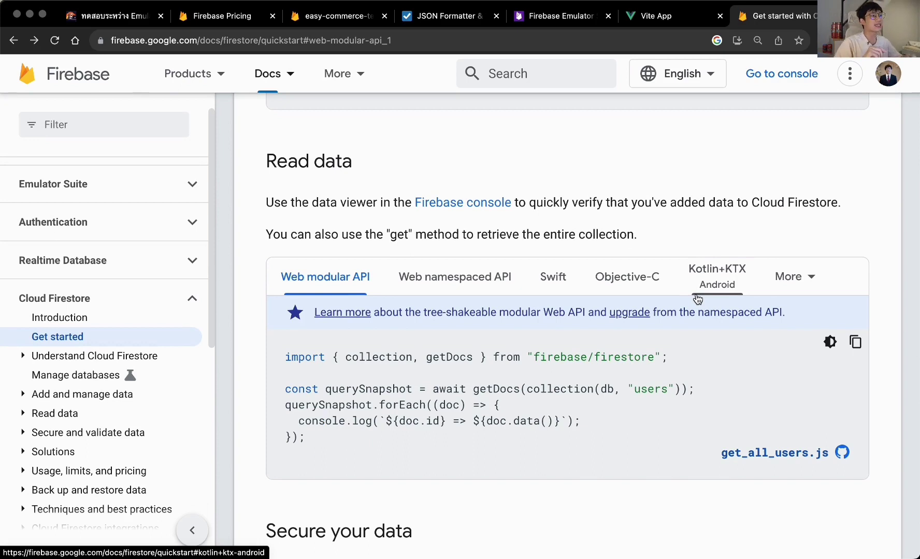
{"action": "double_click", "coordinate": [392, 357]}
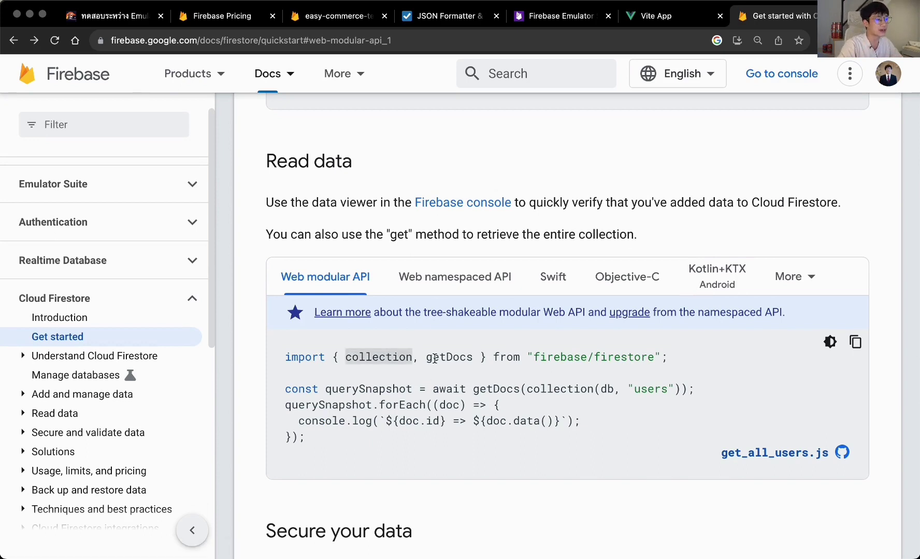
{"action": "left_click", "coordinate": [437, 360]}
{"action": "double_click", "coordinate": [369, 362]}
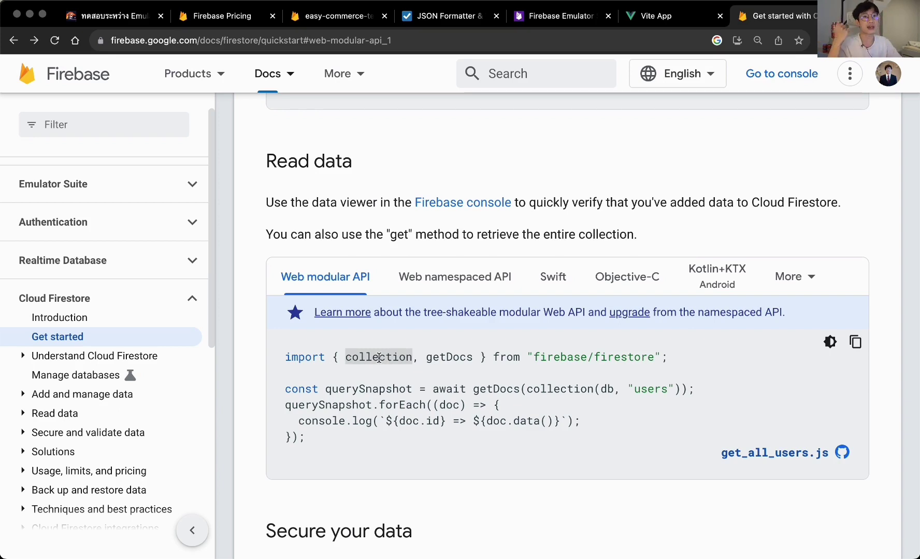
{"action": "double_click", "coordinate": [449, 358]}
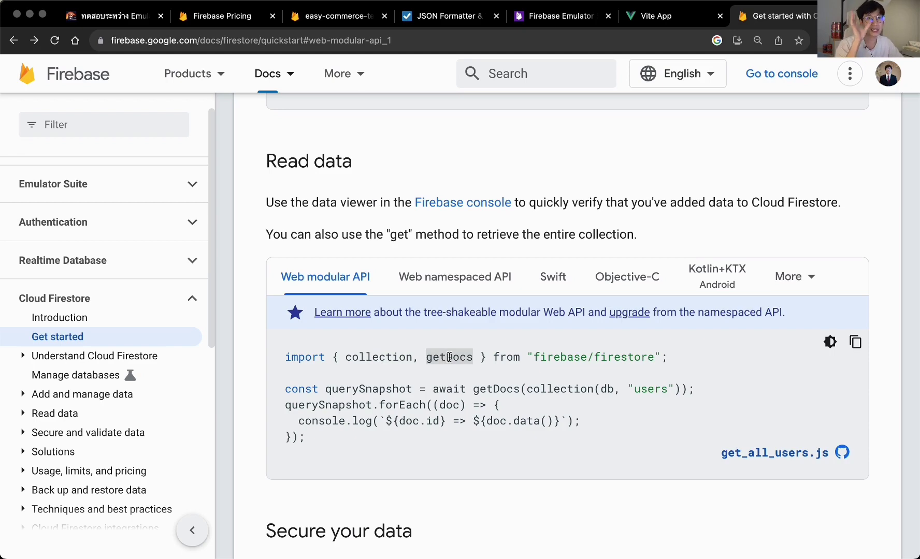
{"action": "scroll", "coordinate": [449, 357], "scroll_direction": "down", "scroll_amount": 2}
{"action": "scroll", "coordinate": [449, 357], "scroll_direction": "up", "scroll_amount": 1}
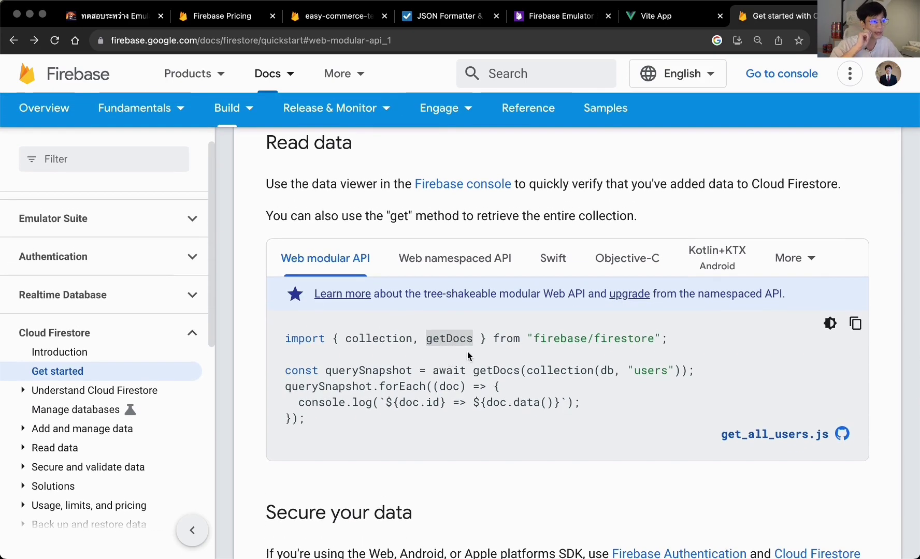
Step: Copy the collection and getDocs import from the Firestore documentation into VS Code's product.js below the pinia import, using 'firebase/firestore' as the source
{"action": "left_click", "coordinate": [469, 356]}
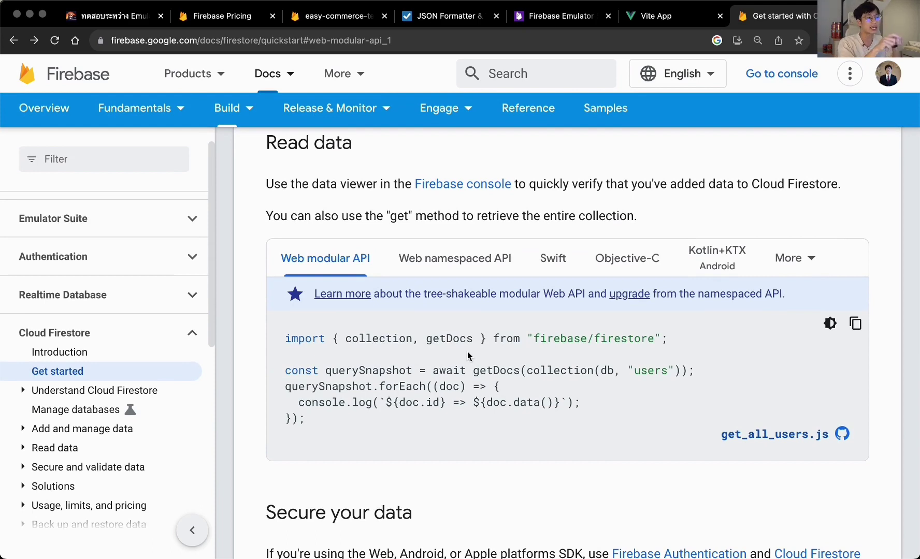
{"action": "left_click_drag", "start_coordinate": [660, 339], "coordinate": [281, 341]}
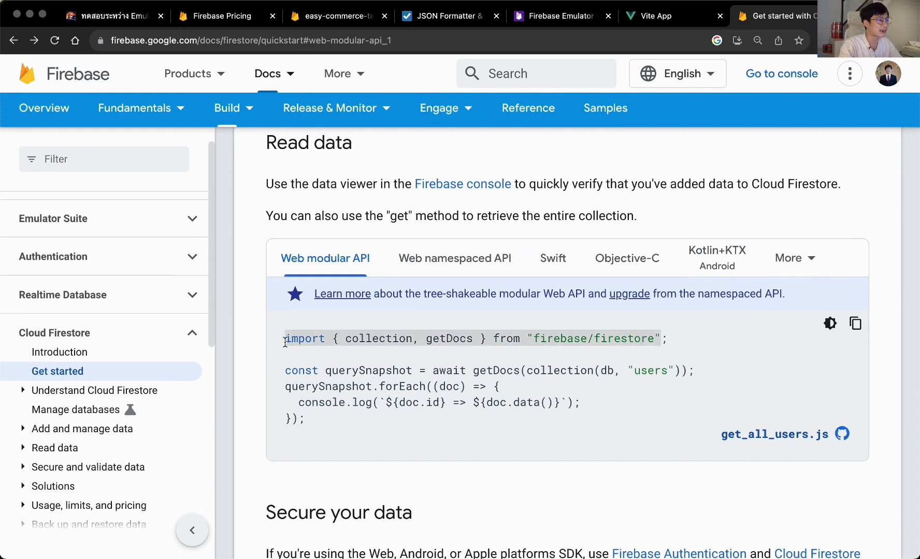
{"action": "key", "text": "super+Tab"}
{"action": "left_click", "coordinate": [679, 97]}
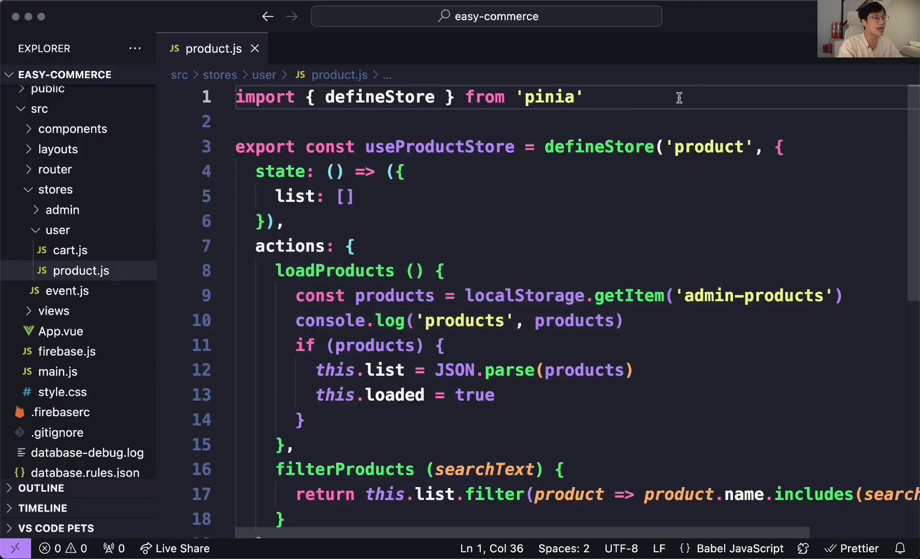
{"action": "key", "text": "Return"}
{"action": "key", "text": "Return"}
{"action": "type", "text": "import { collection, getDocs } from 'firebase/firestore'"}
{"action": "left_click", "coordinate": [355, 147]}
{"action": "left_click", "coordinate": [619, 129]}
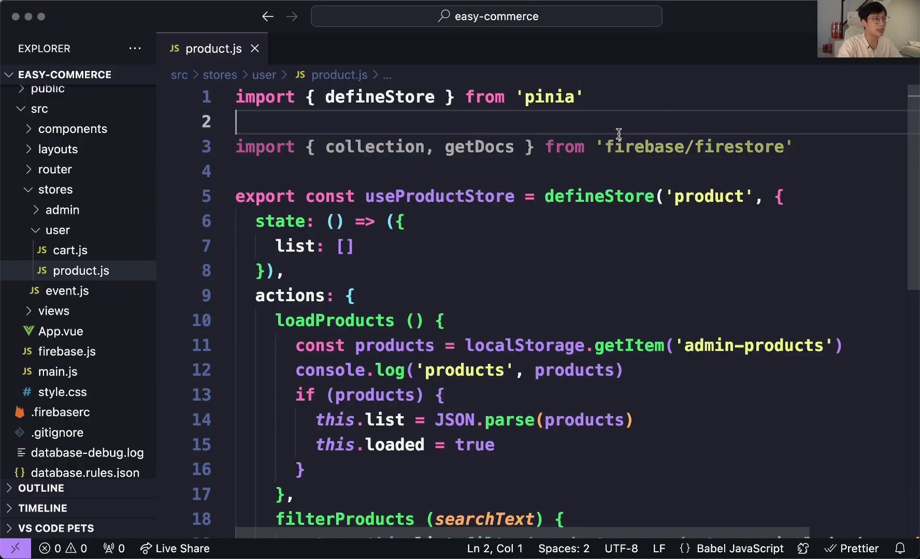
Step: Add an import of db from '@/firebase' below the Firestore import in product.js
{"action": "left_click", "coordinate": [831, 159]}
{"action": "key", "text": "Return"}
{"action": "type", "text": "import { fb"}
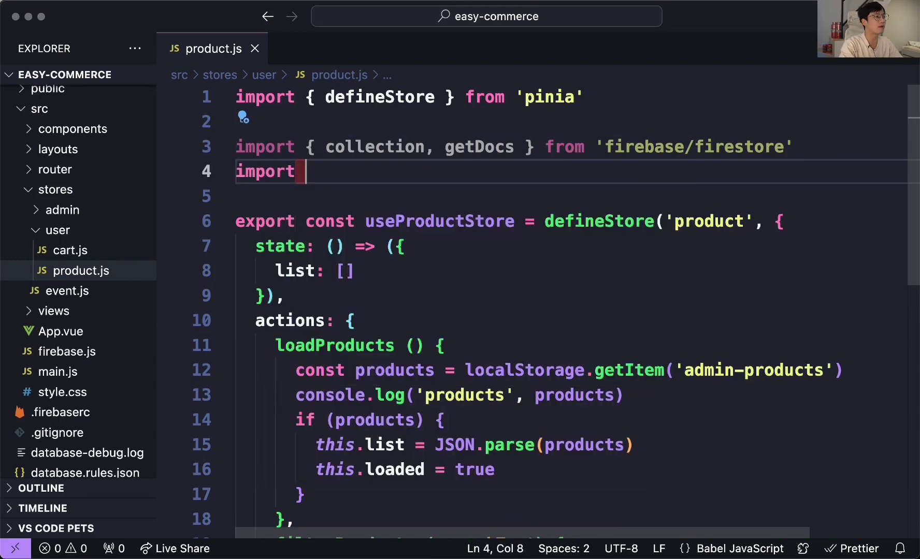
{"action": "key", "text": "BackSpace"}
{"action": "key", "text": "BackSpace"}
{"action": "type", "text": "db } from '@/fir"}
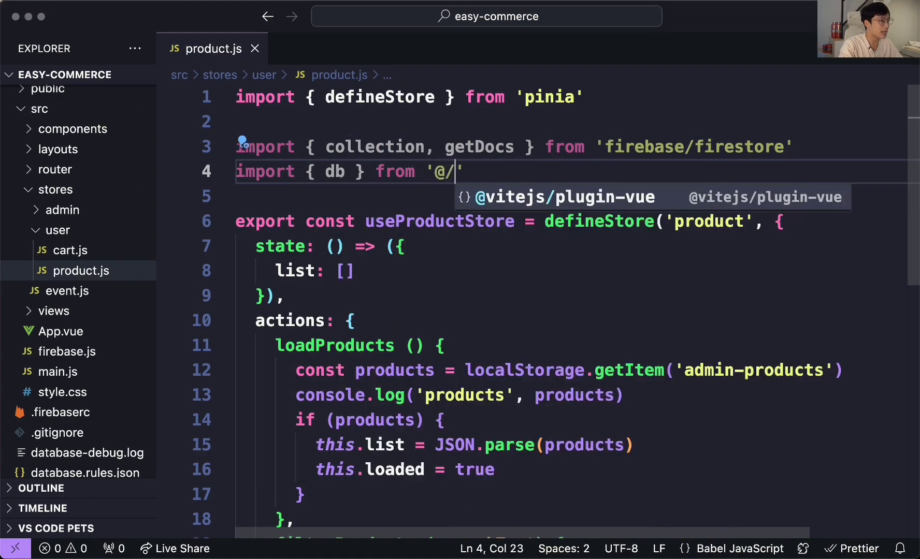
{"action": "type", "text": "ebase"}
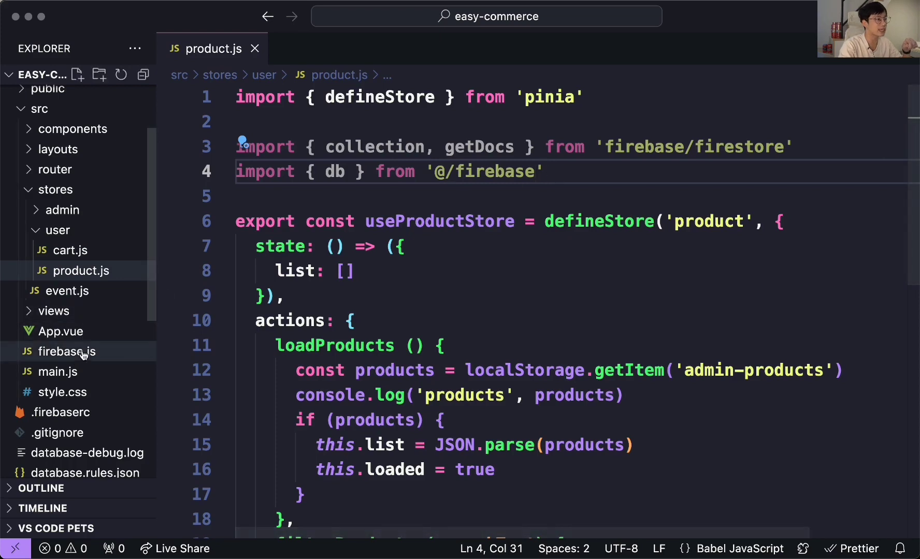
Step: Check the db export in firebase.js against the new import, and close the file
{"action": "double_click", "coordinate": [338, 166]}
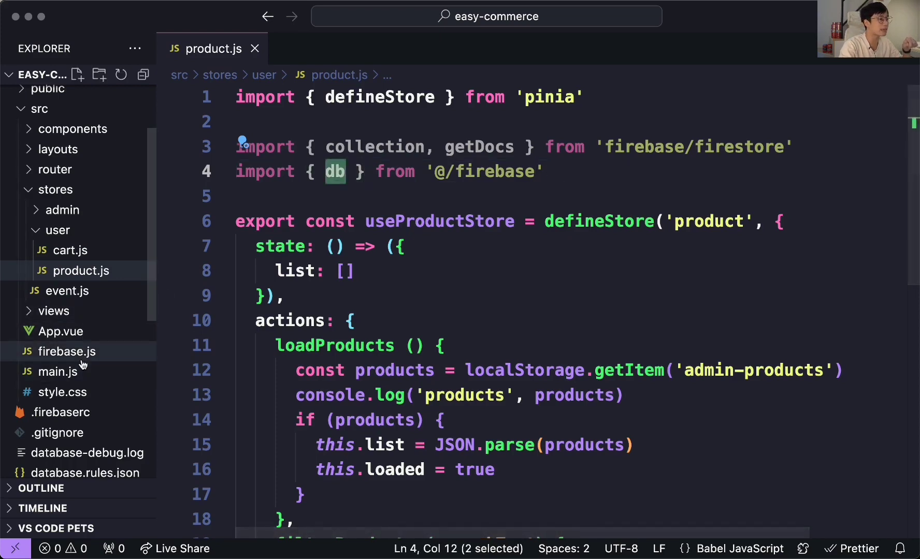
{"action": "left_click", "coordinate": [67, 352]}
{"action": "double_click", "coordinate": [265, 446]}
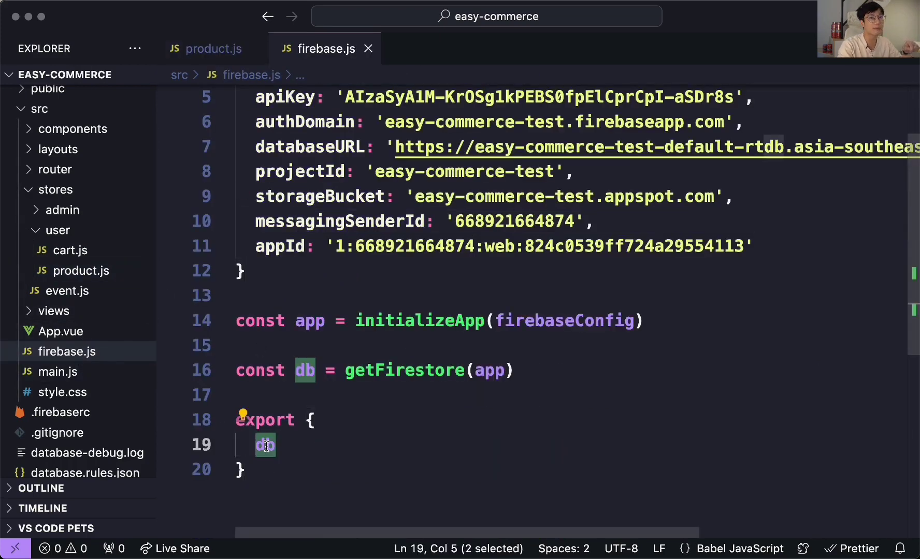
{"action": "key", "text": "super+w"}
Step: Review the Firestore initialization, add-data and Read data examples on the Get started page in Chrome
{"action": "key", "text": "super+Tab"}
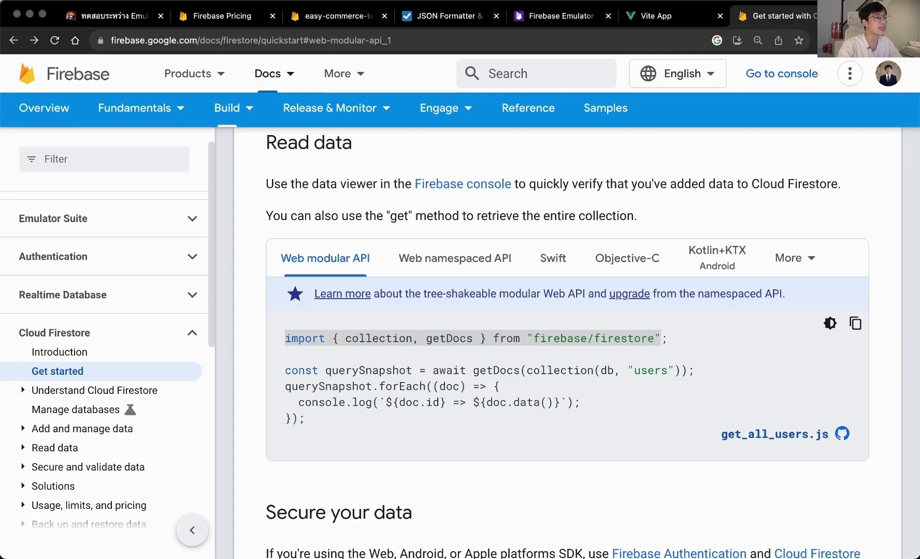
{"action": "scroll", "coordinate": [430, 367], "scroll_direction": "down", "scroll_amount": 3}
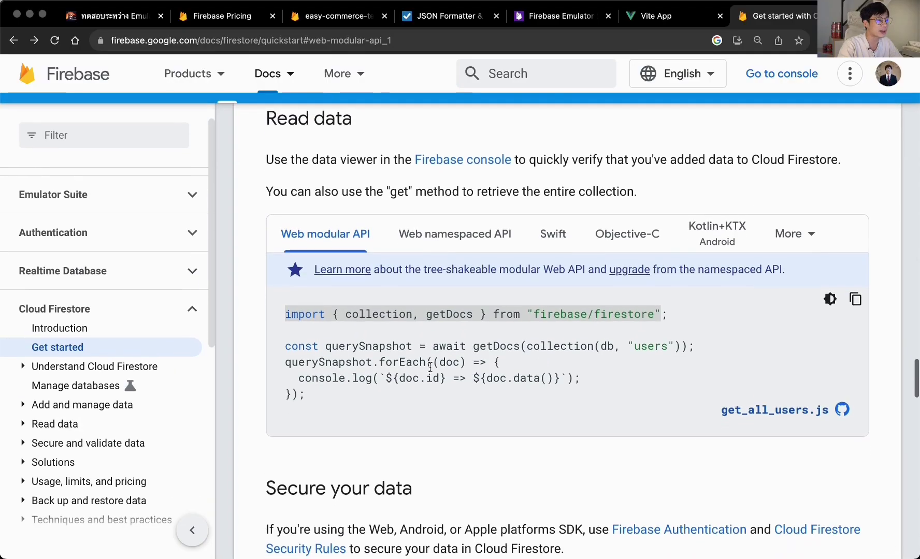
{"action": "double_click", "coordinate": [606, 351]}
{"action": "scroll", "coordinate": [606, 351], "scroll_direction": "up", "scroll_amount": 10}
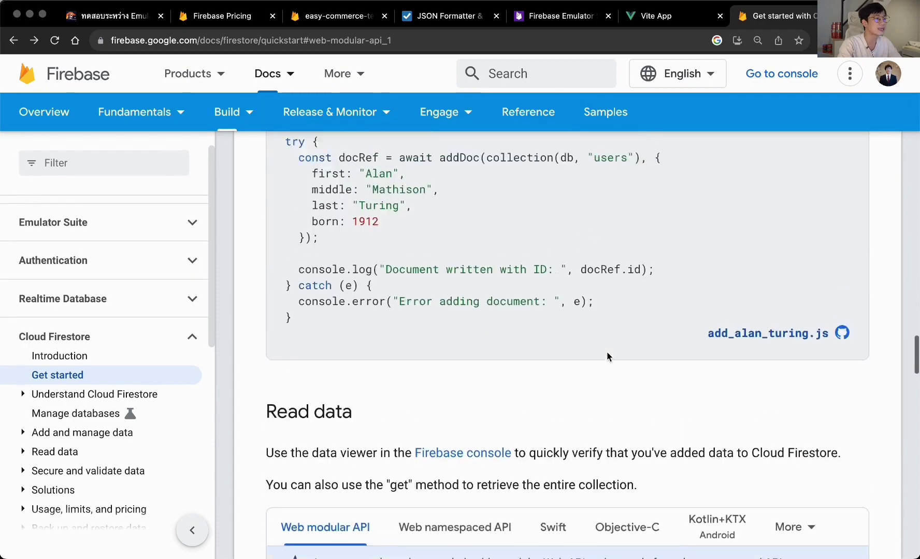
{"action": "scroll", "coordinate": [606, 351], "scroll_direction": "up", "scroll_amount": 10}
{"action": "scroll", "coordinate": [427, 426], "scroll_direction": "down", "scroll_amount": 2}
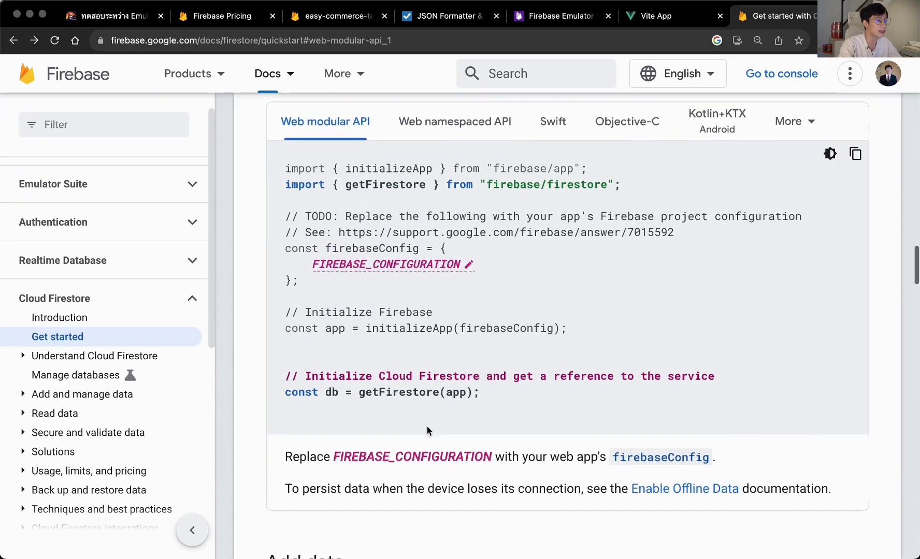
{"action": "scroll", "coordinate": [387, 398], "scroll_direction": "down", "scroll_amount": 12}
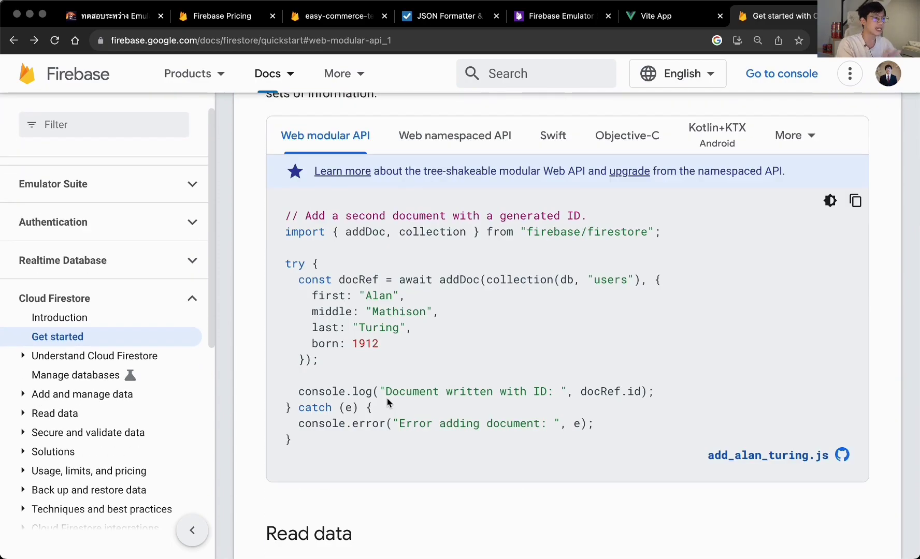
{"action": "scroll", "coordinate": [386, 398], "scroll_direction": "up", "scroll_amount": 5}
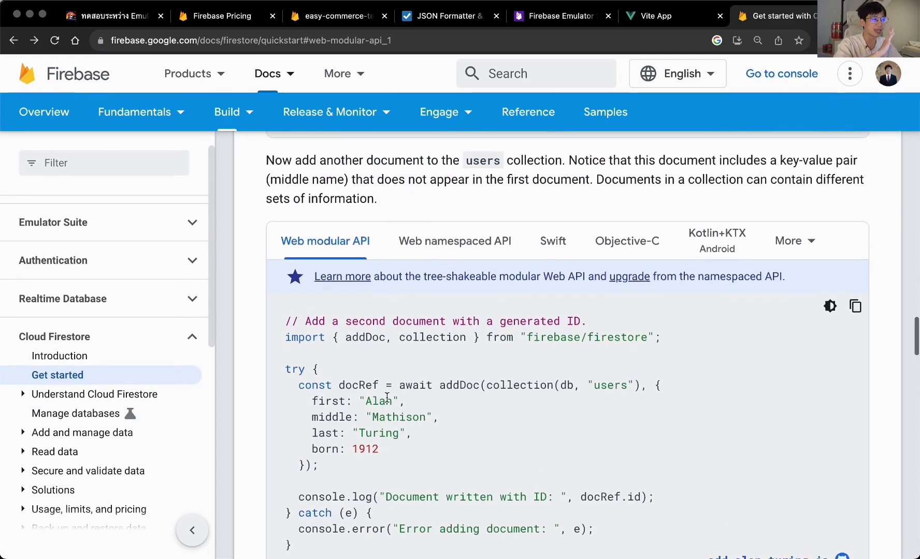
{"action": "scroll", "coordinate": [386, 398], "scroll_direction": "up", "scroll_amount": 4}
{"action": "scroll", "coordinate": [386, 397], "scroll_direction": "down", "scroll_amount": 10}
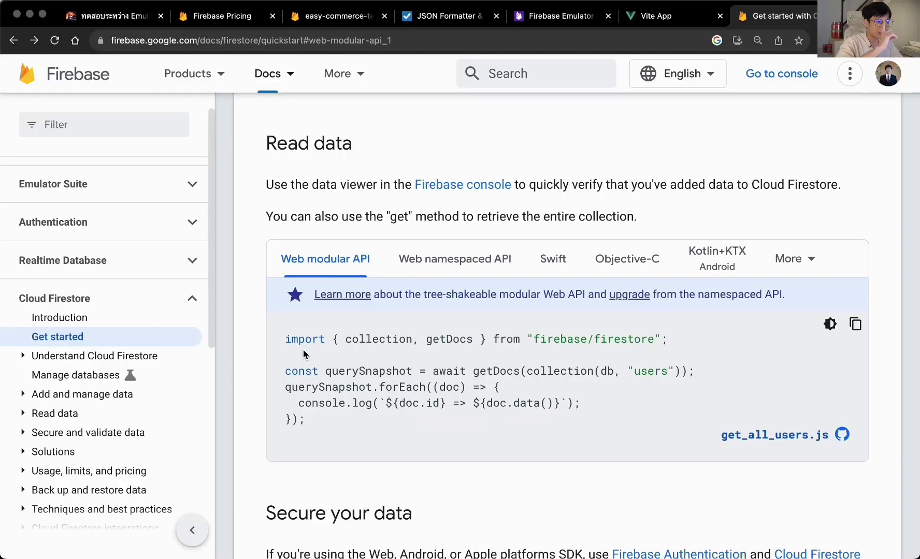
Step: Replace the localStorage line in loadProducts with the documentation's await getDocs(collection(db, "users")) call in VS Code, assigned to products
{"action": "left_click_drag", "start_coordinate": [686, 371], "coordinate": [284, 371]}
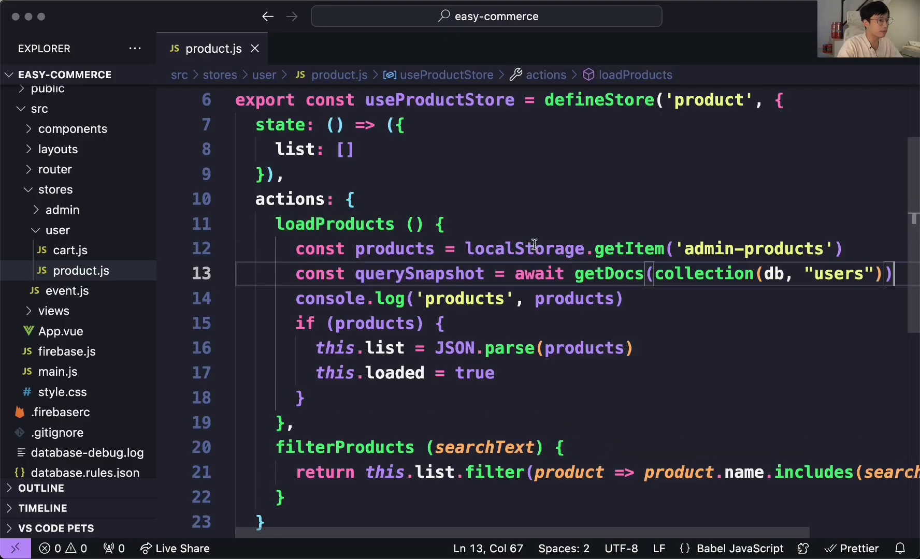
{"action": "left_click", "coordinate": [492, 249]}
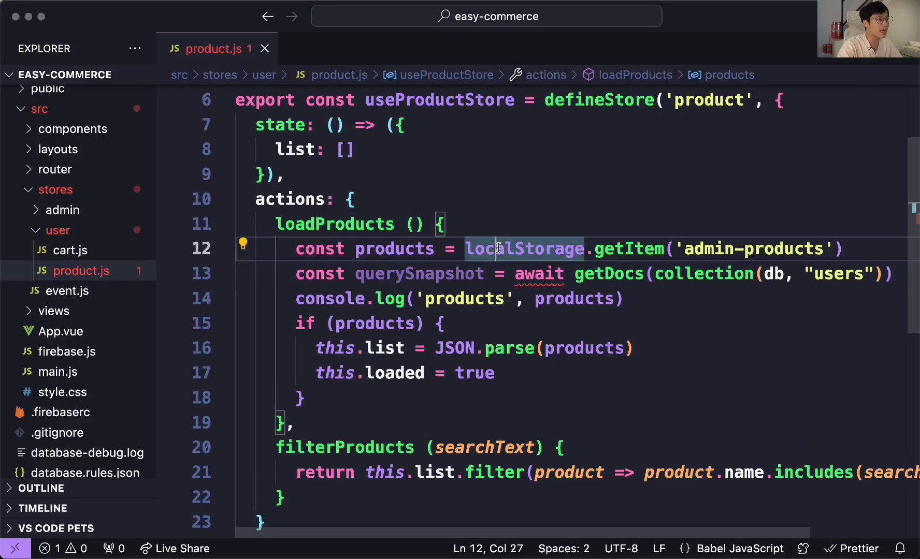
{"action": "key", "text": "super+b"}
{"action": "scroll", "coordinate": [266, 262], "scroll_direction": "up", "scroll_amount": 1}
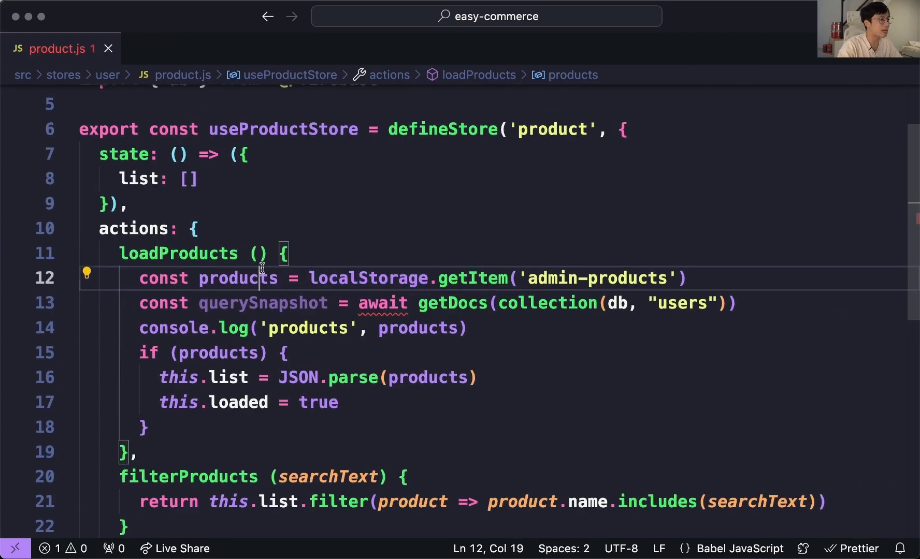
{"action": "triple_click", "coordinate": [262, 267]}
{"action": "key", "text": "BackSpace"}
{"action": "double_click", "coordinate": [251, 278]}
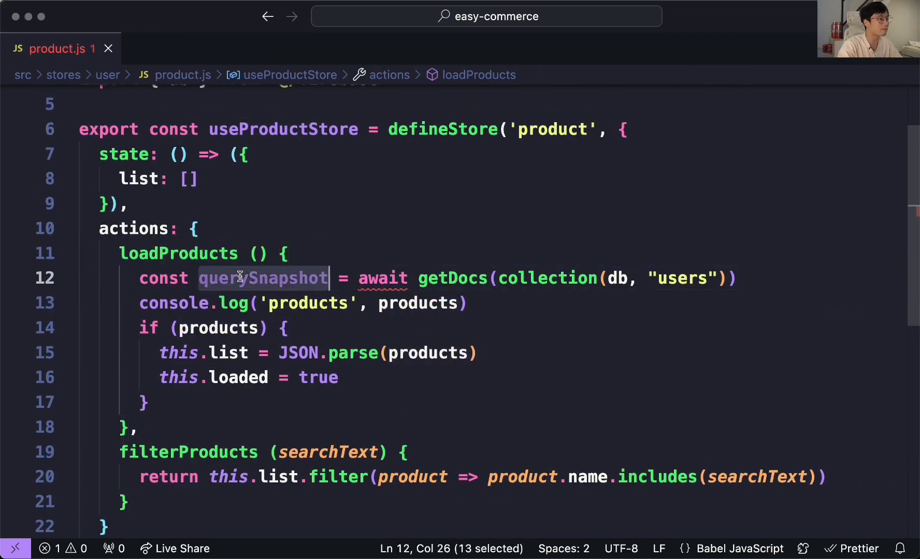
{"action": "type", "text": "products"}
Step: Make the loadProducts action asynchronous by adding async before its name
{"action": "scroll", "coordinate": [419, 257], "scroll_direction": "up", "scroll_amount": 2}
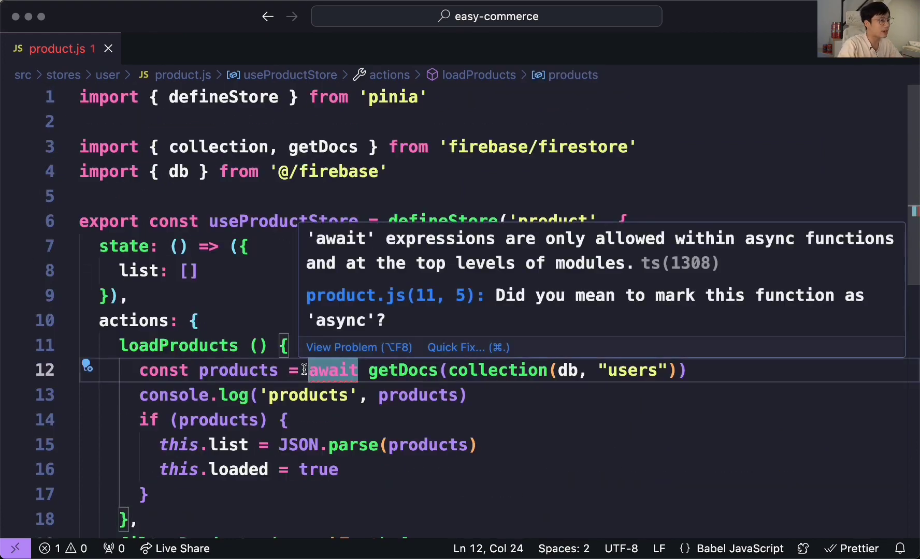
{"action": "left_click", "coordinate": [159, 345]}
{"action": "left_click", "coordinate": [129, 346]}
{"action": "key", "text": "Left"}
{"action": "type", "text": "async"}
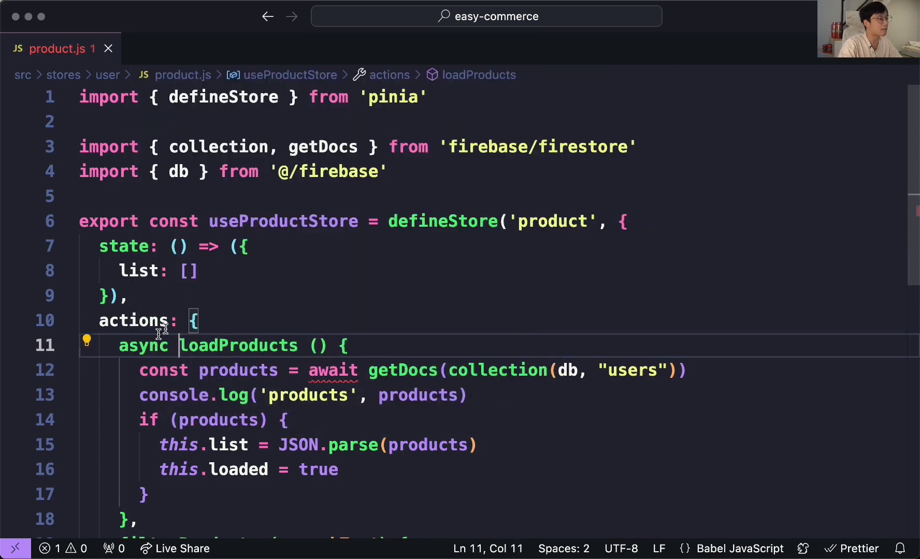
{"action": "key", "text": "Up"}
{"action": "key", "text": "Up"}
Step: Examine the async and await keywords and the getDocs and collection calls in loadProducts
{"action": "double_click", "coordinate": [141, 347]}
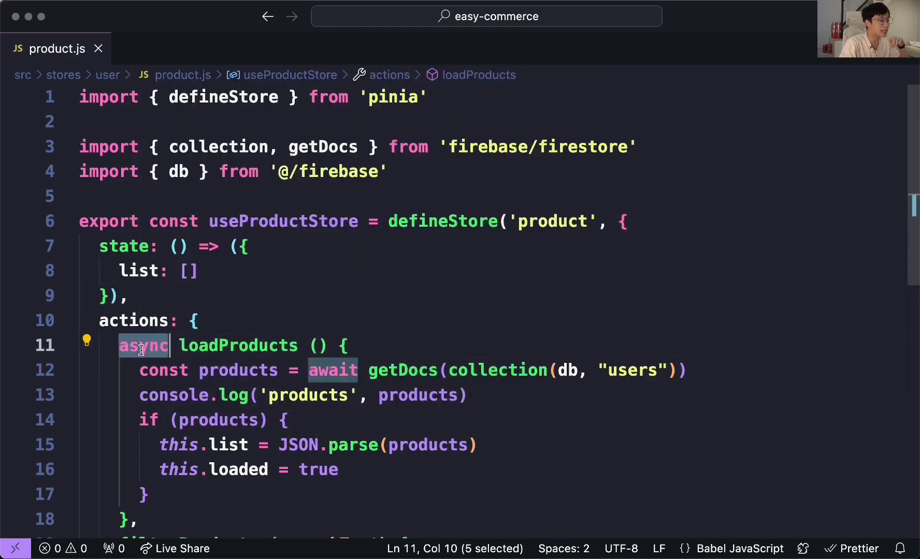
{"action": "left_click", "coordinate": [342, 370]}
{"action": "double_click", "coordinate": [332, 370]}
{"action": "double_click", "coordinate": [410, 371]}
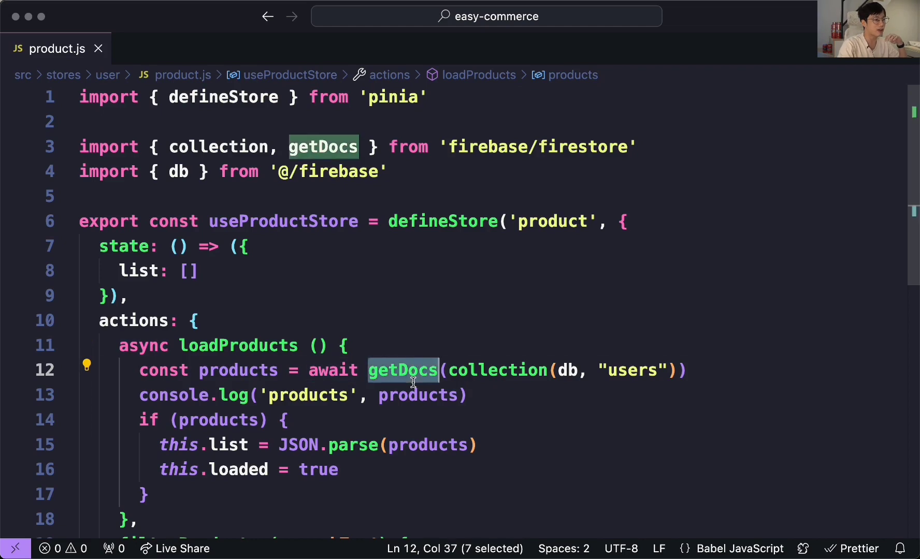
{"action": "left_click", "coordinate": [519, 378]}
{"action": "double_click", "coordinate": [520, 378]}
Step: Change the collection name in the getDocs call from users to 'products' and save product.js
{"action": "double_click", "coordinate": [635, 370]}
{"action": "type", "text": "produ"}
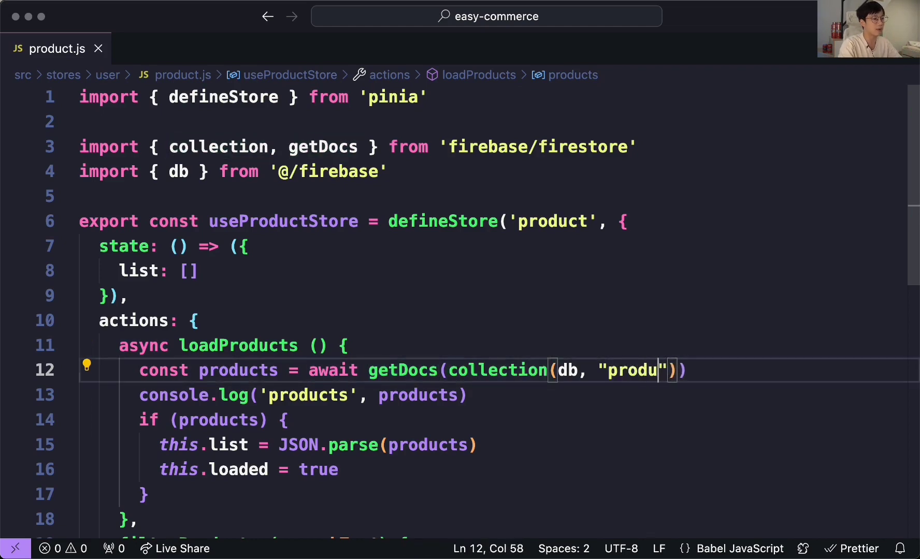
{"action": "type", "text": "cts"}
{"action": "key", "text": "Left"}
{"action": "key", "text": "Left"}
{"action": "key", "text": "Left"}
{"action": "key", "text": "Left"}
{"action": "key", "text": "Left"}
{"action": "key", "text": "Left"}
{"action": "key", "text": "Left"}
{"action": "key", "text": "Left"}
{"action": "key", "text": "ctrl+s"}
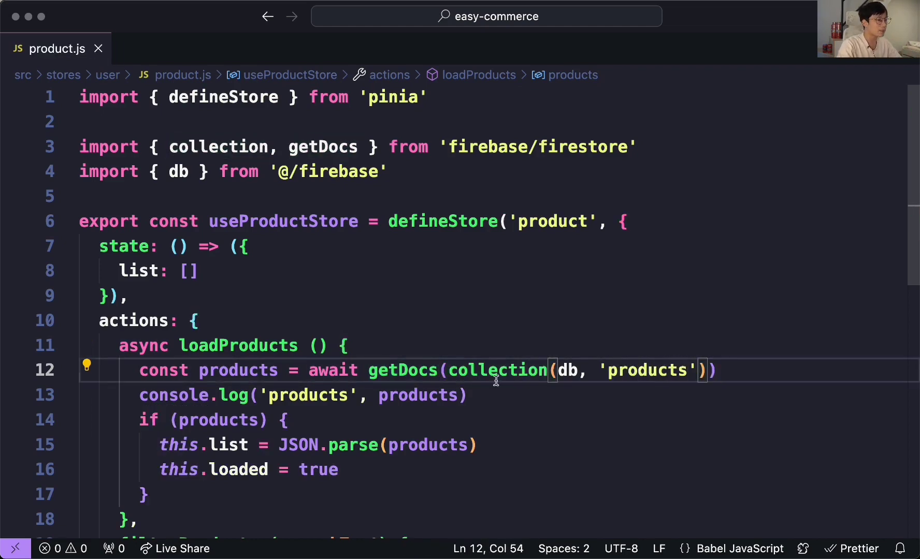
Step: Examine how collection, db, 'products' and getDocs combine in the query assigned to products
{"action": "double_click", "coordinate": [496, 377]}
{"action": "double_click", "coordinate": [568, 373]}
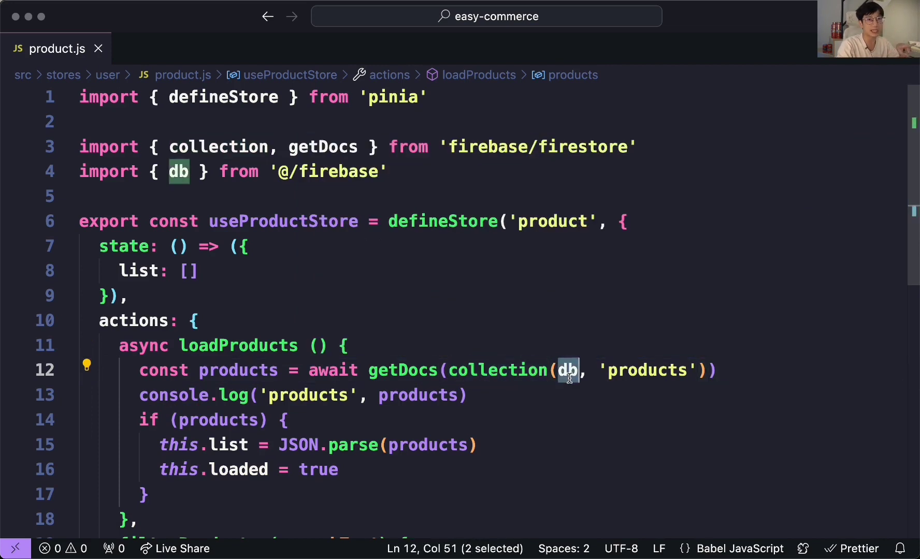
{"action": "double_click", "coordinate": [640, 371]}
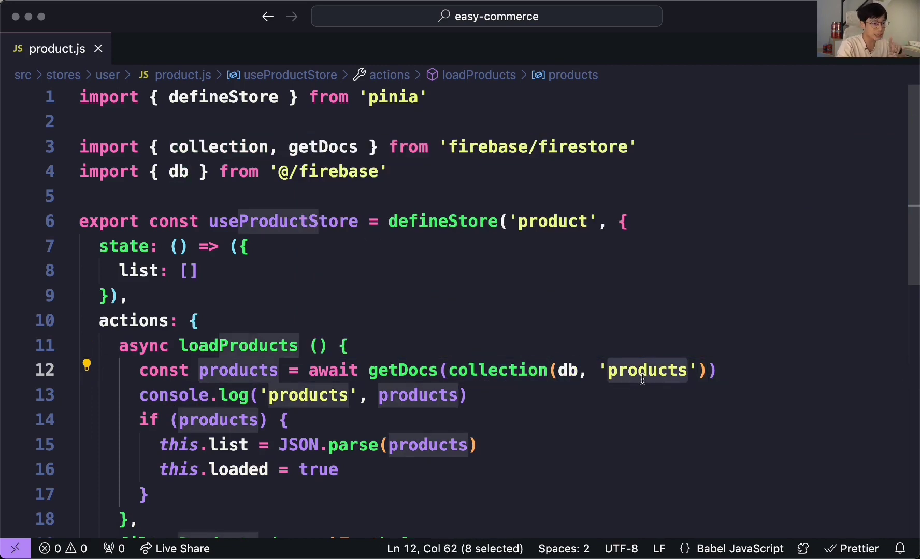
{"action": "double_click", "coordinate": [400, 372]}
{"action": "double_click", "coordinate": [250, 371]}
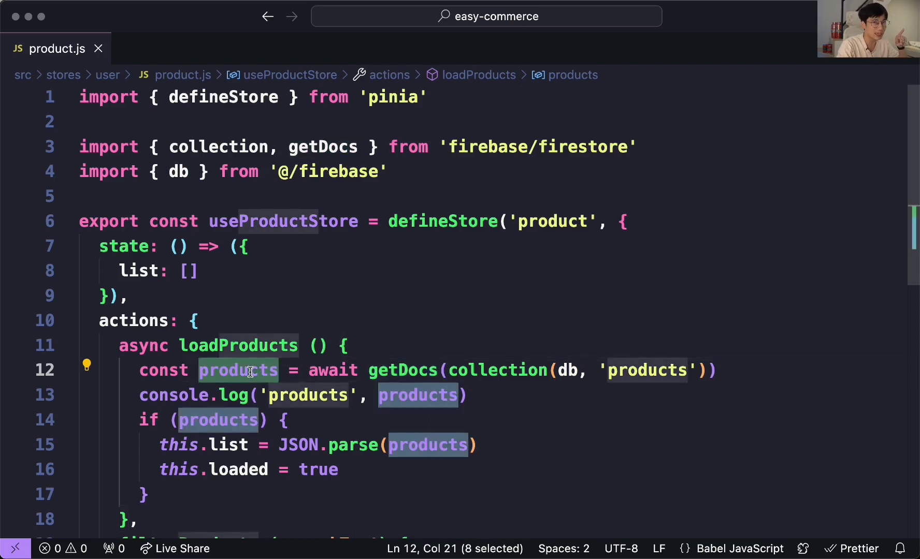
Step: Rename the constant that receives the getDocs result to productSnapshot
{"action": "left_click", "coordinate": [277, 370]}
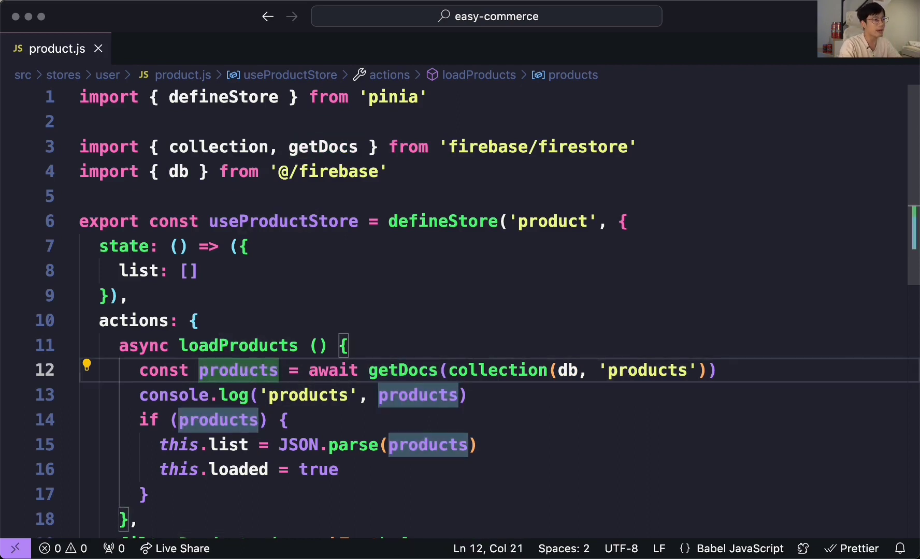
{"action": "type", "text": "S"}
{"action": "key", "text": "BackSpace"}
{"action": "key", "text": "BackSpace"}
{"action": "type", "text": "Sna"}
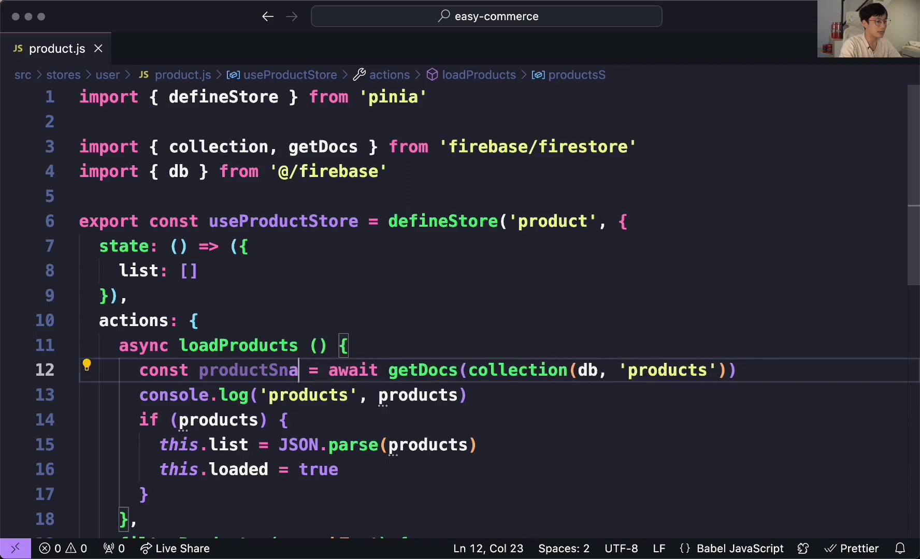
{"action": "type", "text": "pshot"}
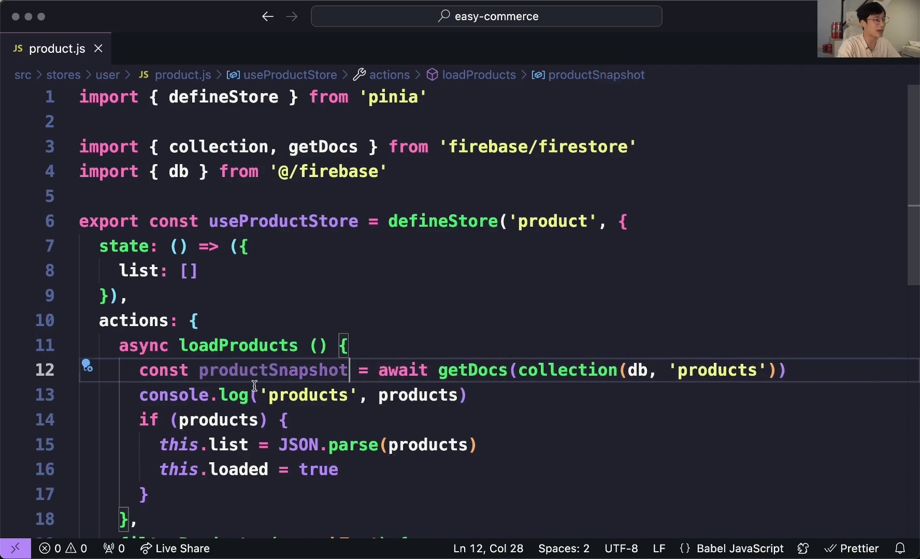
{"action": "left_click", "coordinate": [254, 386]}
Step: Replace the console.log line with a products constant assigned from productSnapshot
{"action": "double_click", "coordinate": [270, 371]}
{"action": "left_click_drag", "start_coordinate": [497, 402], "coordinate": [139, 395]}
{"action": "type", "text": "const products ="}
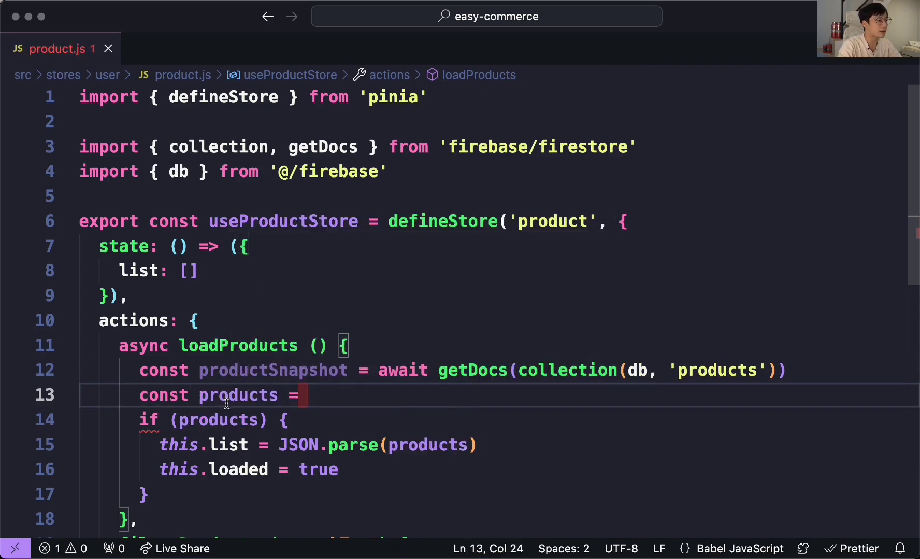
{"action": "double_click", "coordinate": [265, 371]}
{"action": "key", "text": "super+c"}
{"action": "left_click", "coordinate": [307, 396]}
{"action": "key", "text": "super+v"}
Step: Complete the products assignment in loadProducts as a map call on productSnapshot.docs
{"action": "type", "text": ".doc"}
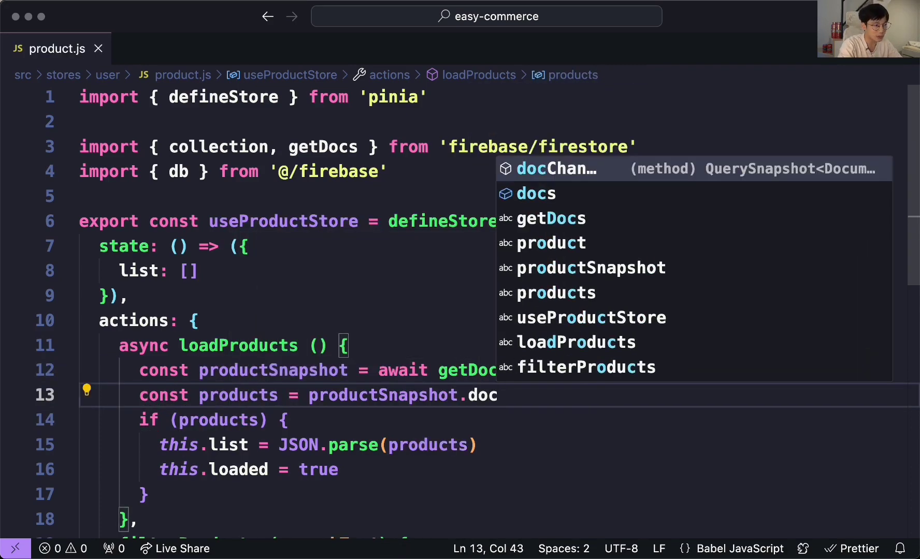
{"action": "key", "text": "Tab"}
{"action": "type", "text": ".map("}
{"action": "left_click", "coordinate": [584, 395]}
{"action": "key", "text": "BackSpace"}
{"action": "key", "text": "BackSpace"}
{"action": "key", "text": "BackSpace"}
{"action": "key", "text": "BackSpace"}
{"action": "key", "text": "BackSpace"}
{"action": "key", "text": "BackSpace"}
{"action": "key", "text": "BackSpace"}
{"action": "type", "text": "s"}
{"action": "key", "text": "Right"}
{"action": "key", "text": "Right"}
{"action": "key", "text": "Right"}
{"action": "key", "text": "Right"}
{"action": "key", "text": "Right"}
Step: Give the map call the callback doc => doc.data()
{"action": "type", "text": "d"}
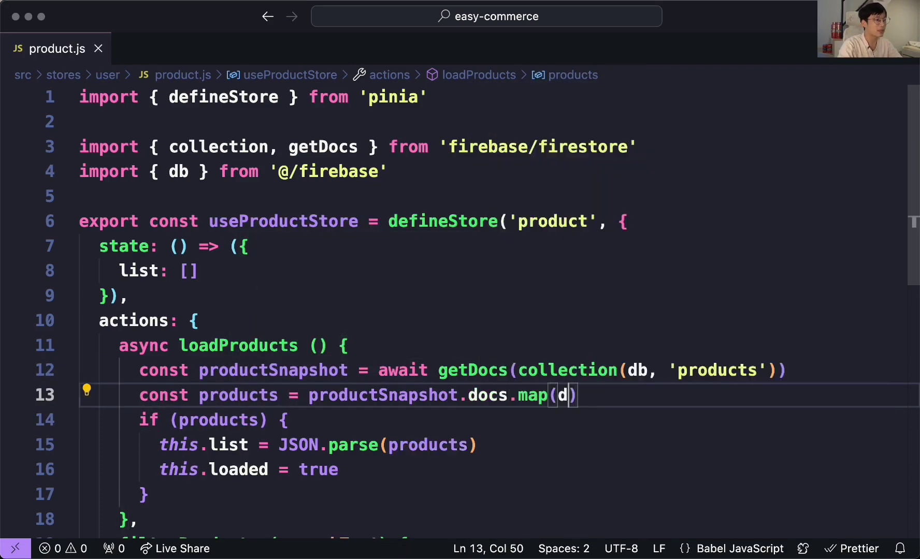
{"action": "type", "text": "oc => d"}
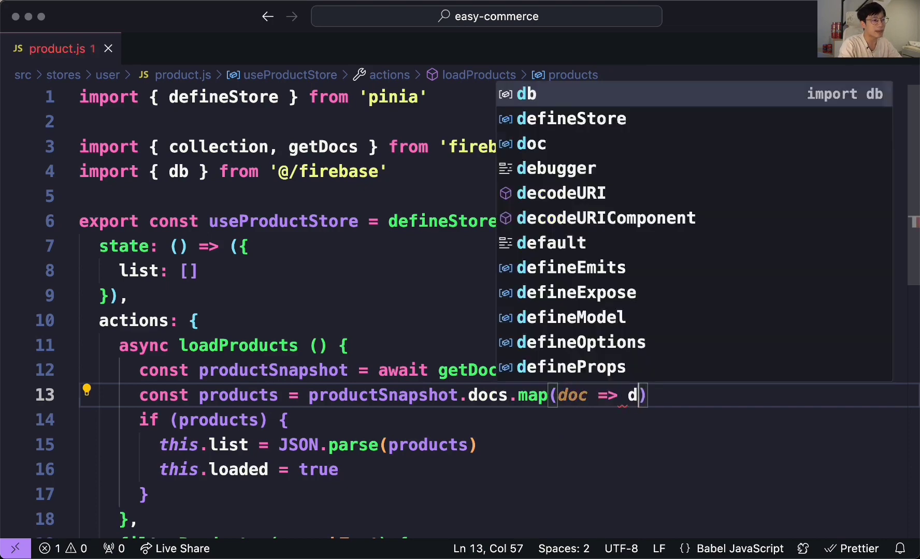
{"action": "type", "text": "oc."}
{"action": "key", "text": "super+z"}
{"action": "type", "text": "data"}
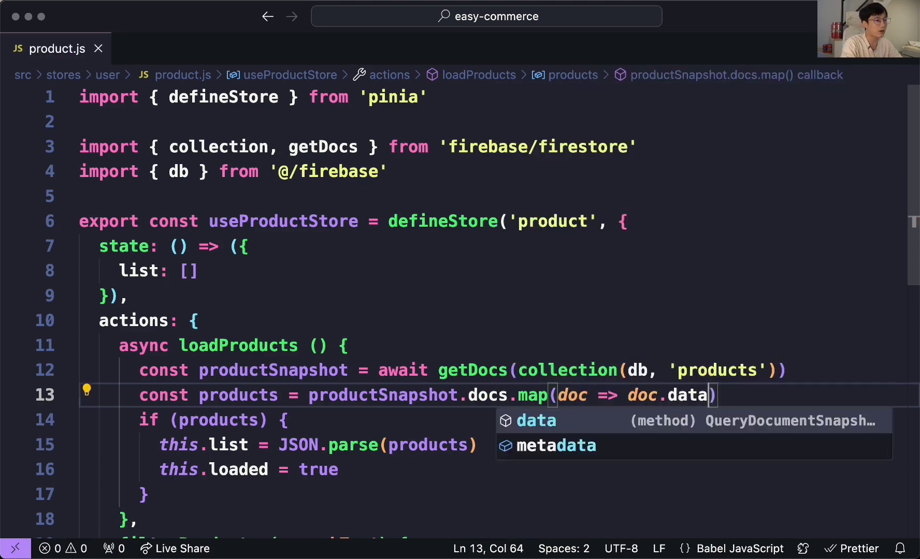
{"action": "type", "text": "()"}
Step: Change the if condition in loadProducts to products.length > 0
{"action": "double_click", "coordinate": [238, 396]}
{"action": "key", "text": "super+c"}
{"action": "scroll", "coordinate": [248, 354], "scroll_direction": "down", "scroll_amount": 3}
{"action": "left_click", "coordinate": [262, 332]}
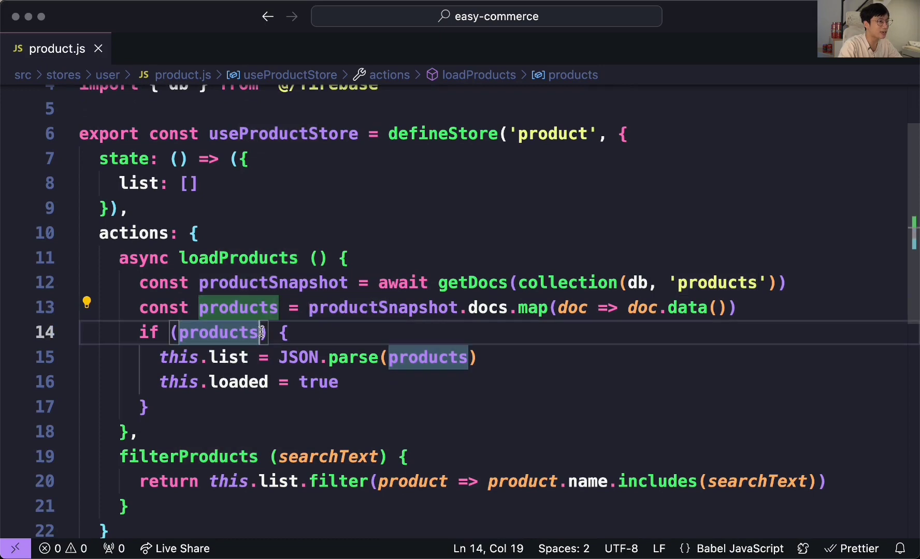
{"action": "type", "text": ".length > 0"}
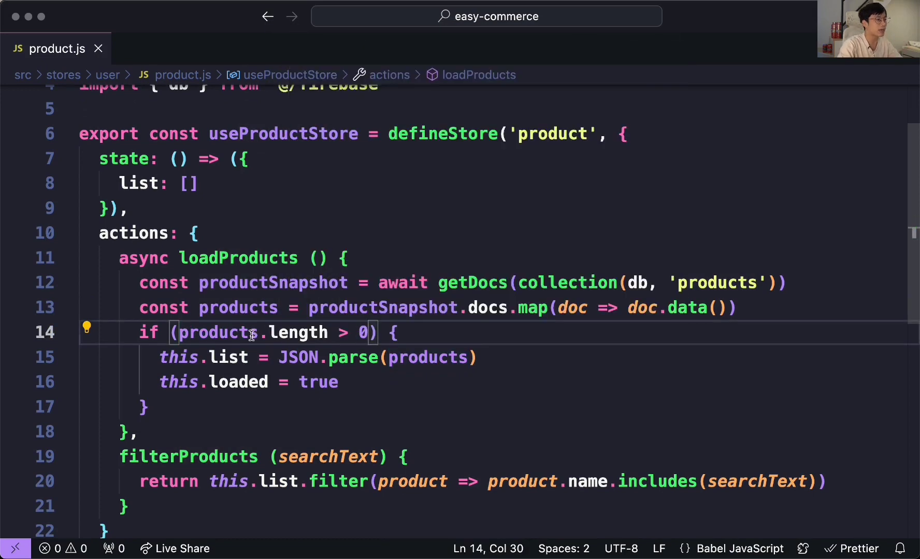
Step: Replace the JSON.parse expression so that this.list is assigned products directly
{"action": "double_click", "coordinate": [238, 308]}
{"action": "left_click_drag", "start_coordinate": [495, 358], "coordinate": [279, 359]}
{"action": "key", "text": "super+v"}
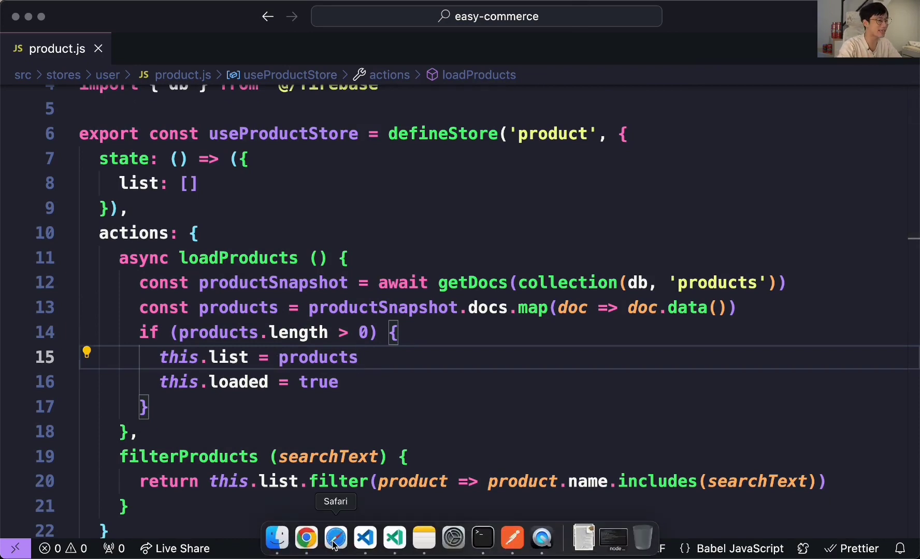
Step: Switch to Chrome and compare the product card on the shop page with the product document in Cloud Firestore
{"action": "left_click", "coordinate": [306, 544]}
{"action": "left_click", "coordinate": [636, 21]}
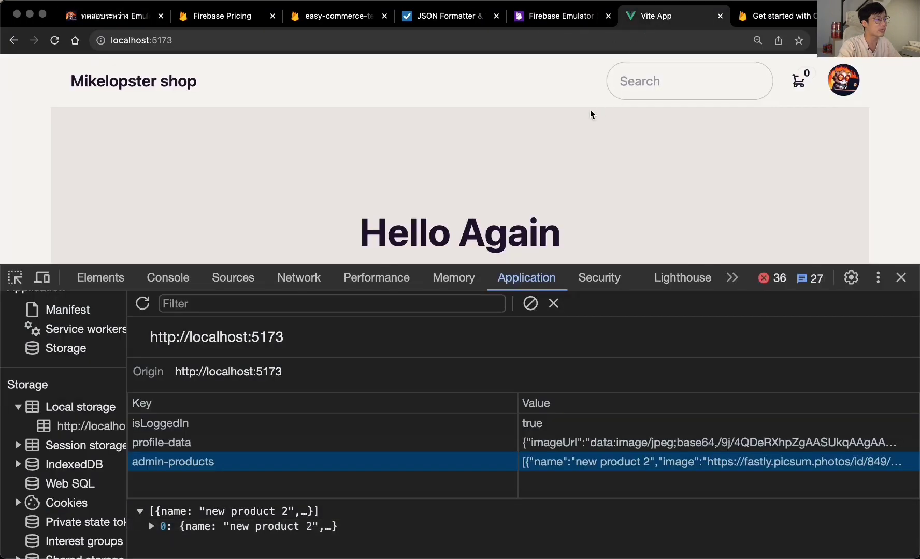
{"action": "scroll", "coordinate": [570, 124], "scroll_direction": "down", "scroll_amount": 10}
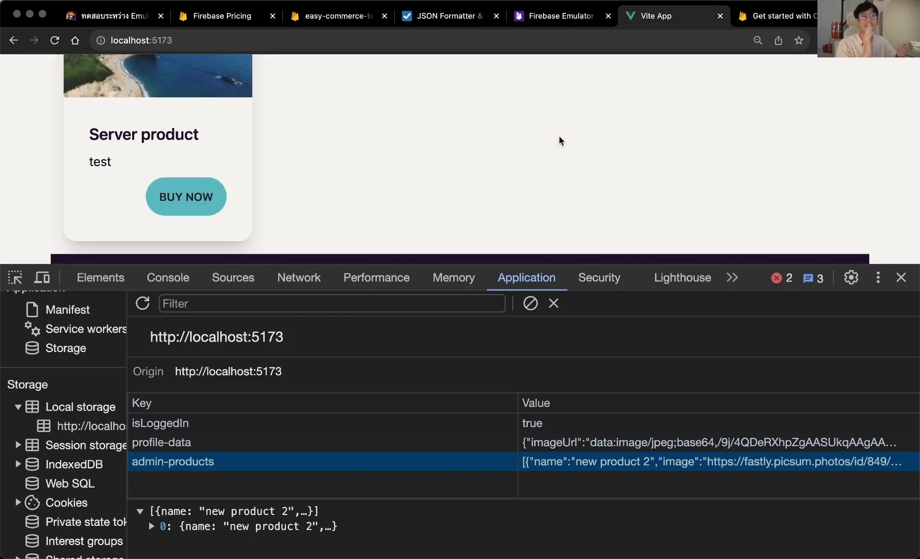
{"action": "left_click", "coordinate": [233, 16]}
{"action": "left_click", "coordinate": [310, 16]}
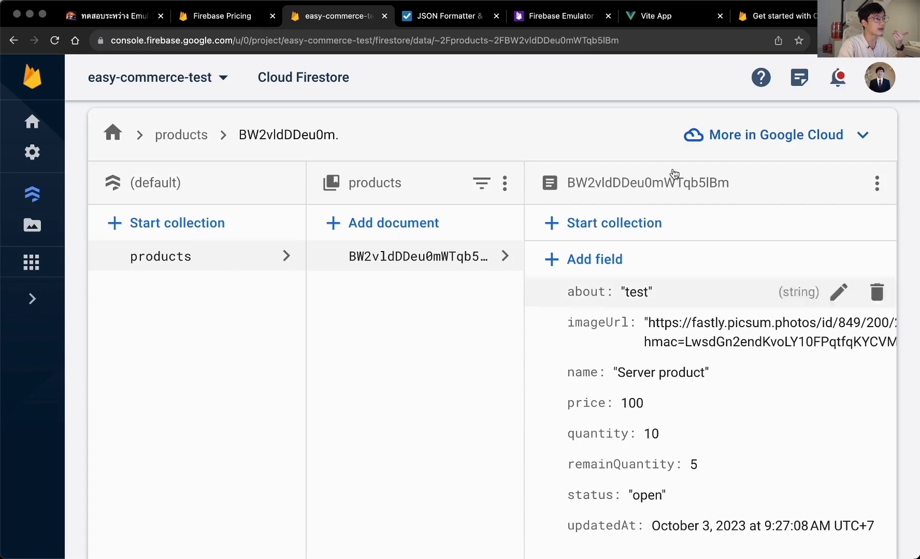
{"action": "scroll", "coordinate": [626, 339], "scroll_direction": "down", "scroll_amount": 2}
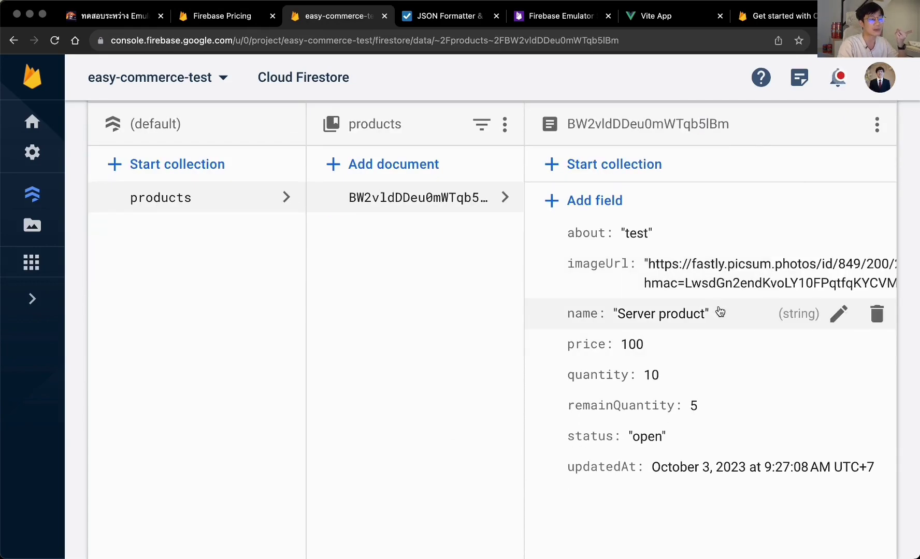
{"action": "scroll", "coordinate": [653, 347], "scroll_direction": "up", "scroll_amount": 5}
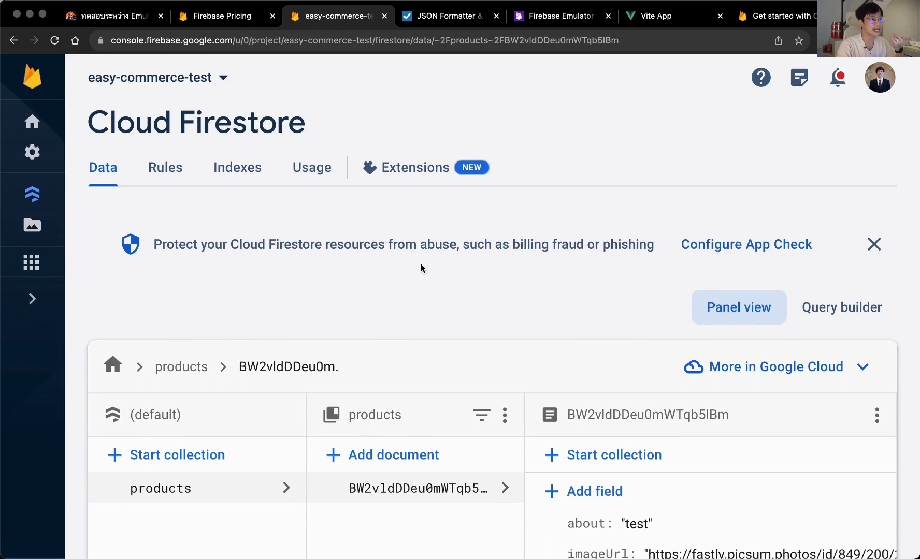
Step: Examine the Cloud Firestore usage chart and compare it with the free daily quotas on the Firebase pricing page
{"action": "left_click", "coordinate": [312, 167]}
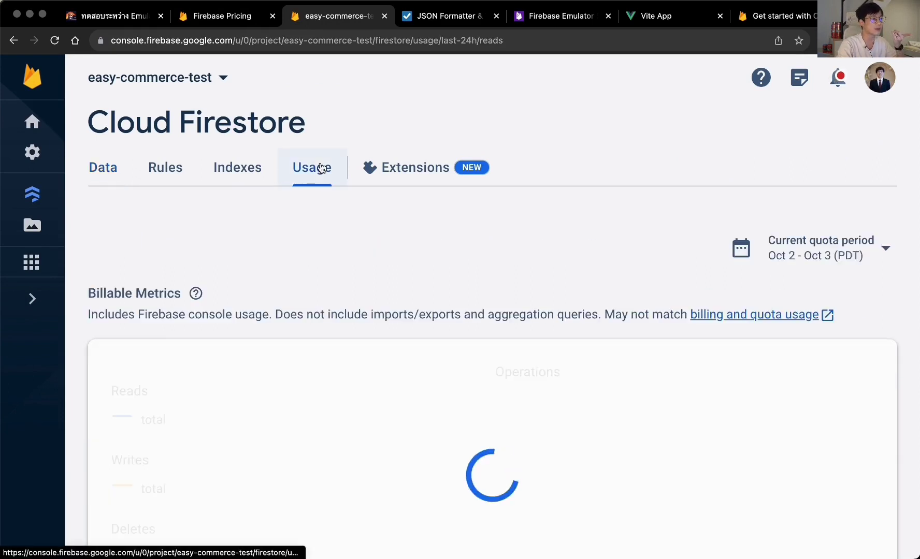
{"action": "scroll", "coordinate": [321, 167], "scroll_direction": "down", "scroll_amount": 3}
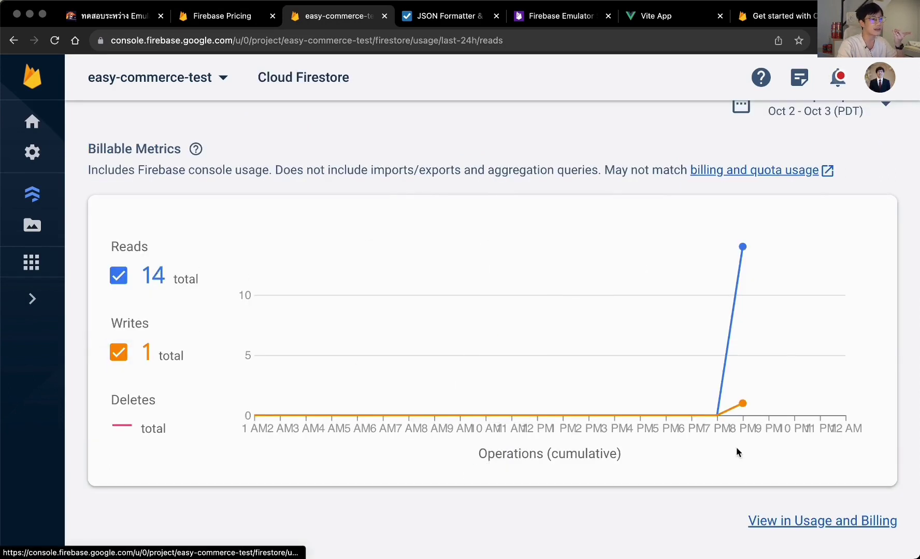
{"action": "mouse_move", "coordinate": [741, 268]}
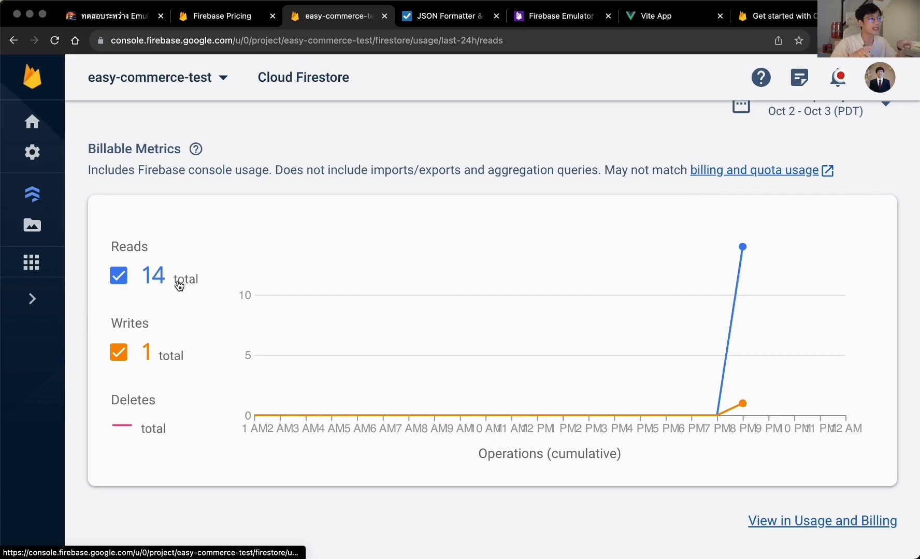
{"action": "left_click", "coordinate": [223, 16]}
{"action": "scroll", "coordinate": [322, 303], "scroll_direction": "down", "scroll_amount": 1}
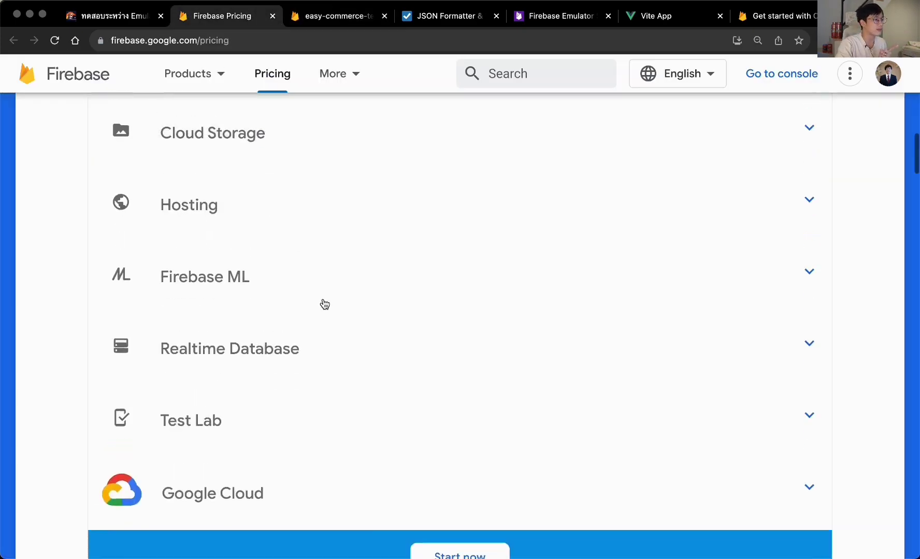
{"action": "scroll", "coordinate": [362, 285], "scroll_direction": "up", "scroll_amount": 8}
{"action": "scroll", "coordinate": [402, 265], "scroll_direction": "down", "scroll_amount": 1}
{"action": "scroll", "coordinate": [615, 354], "scroll_direction": "up", "scroll_amount": 1}
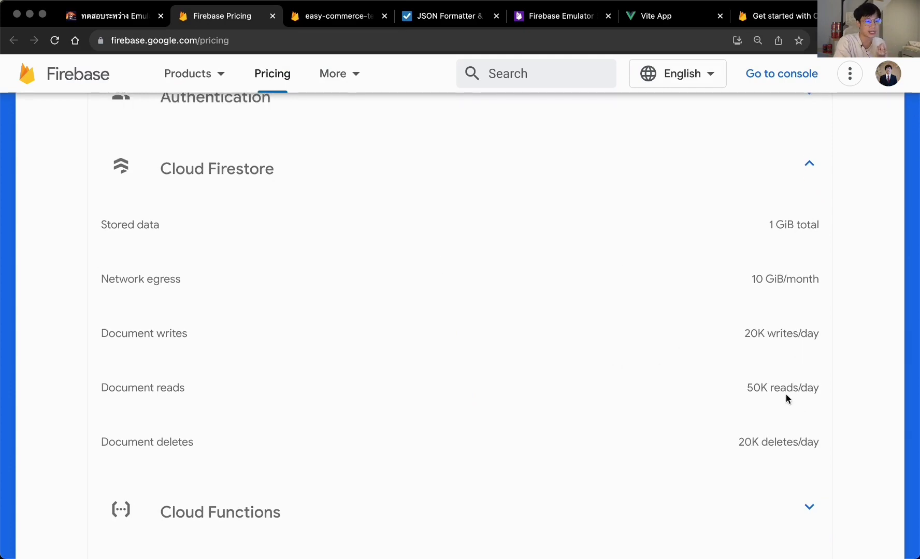
{"action": "left_click", "coordinate": [336, 17]}
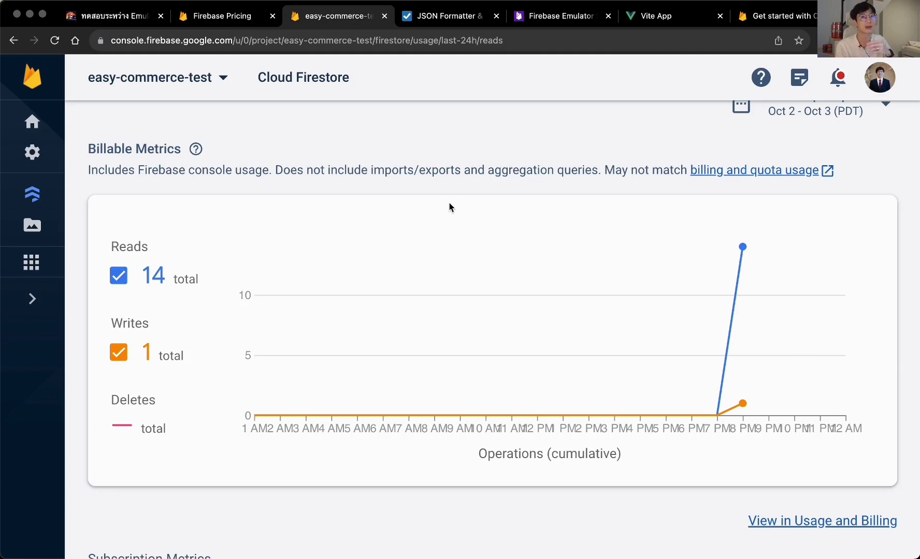
Step: Open the Firestore data of the Firebase Emulator Suite and place its browser tab next to the easy-commerce-test console
{"action": "left_click", "coordinate": [541, 24]}
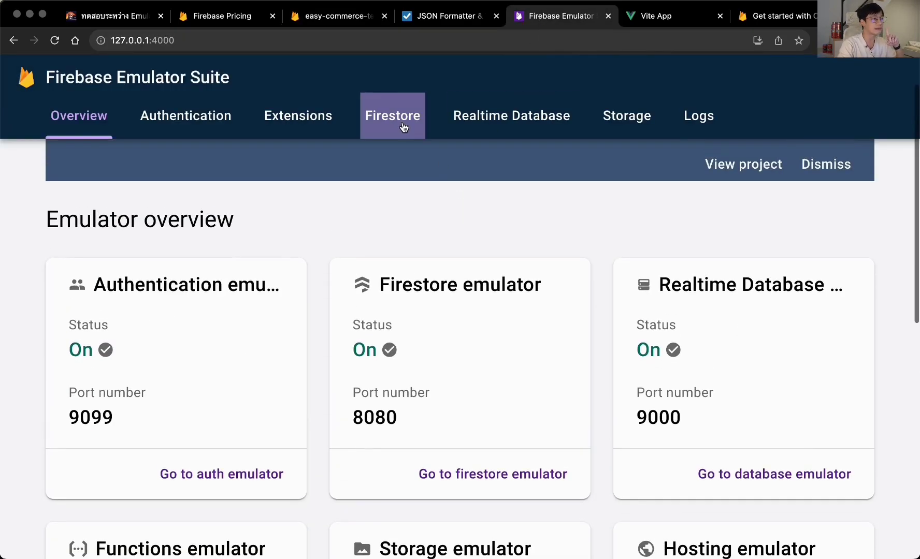
{"action": "left_click", "coordinate": [404, 124]}
{"action": "scroll", "coordinate": [402, 155], "scroll_direction": "down", "scroll_amount": 2}
{"action": "scroll", "coordinate": [400, 173], "scroll_direction": "up", "scroll_amount": 3}
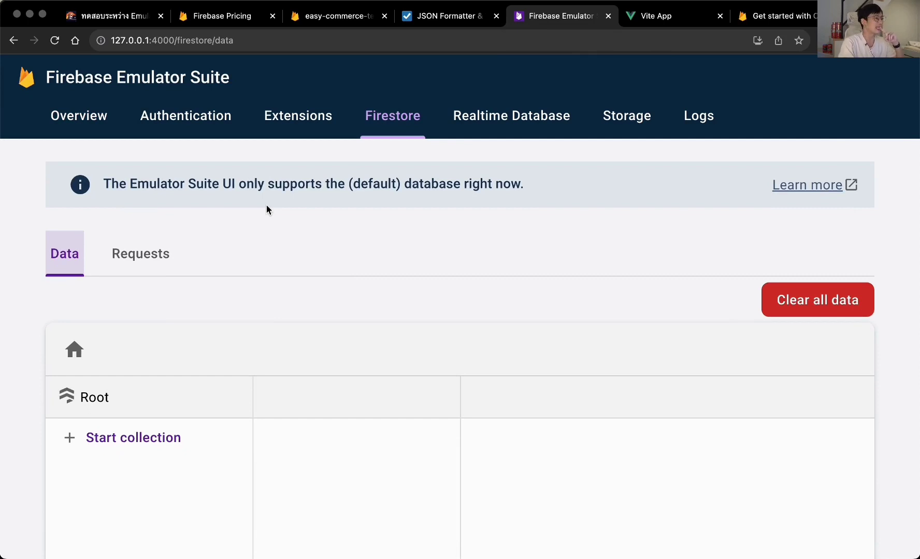
{"action": "left_click_drag", "start_coordinate": [512, 15], "coordinate": [414, 16]}
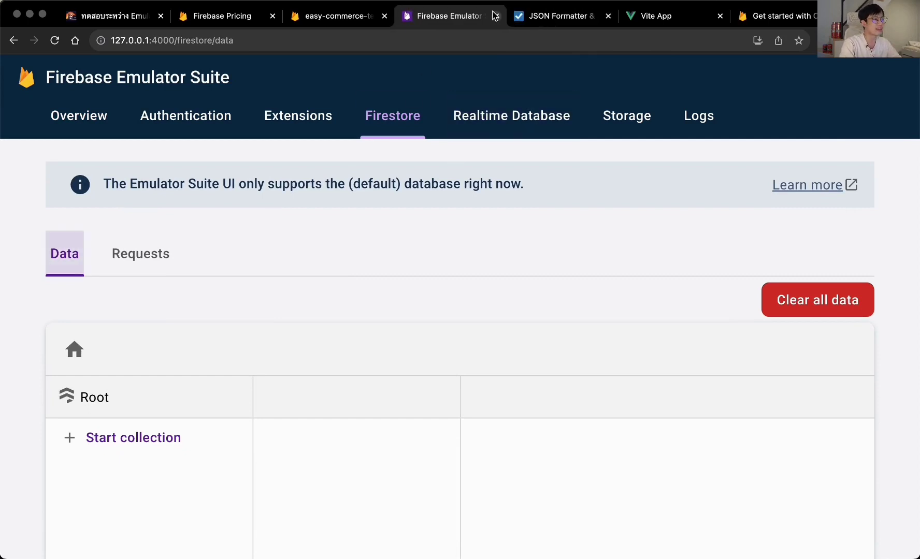
Step: Start a new Firestore collection in the emulator with the collection ID products
{"action": "scroll", "coordinate": [132, 429], "scroll_direction": "down", "scroll_amount": 2}
{"action": "left_click", "coordinate": [124, 353]}
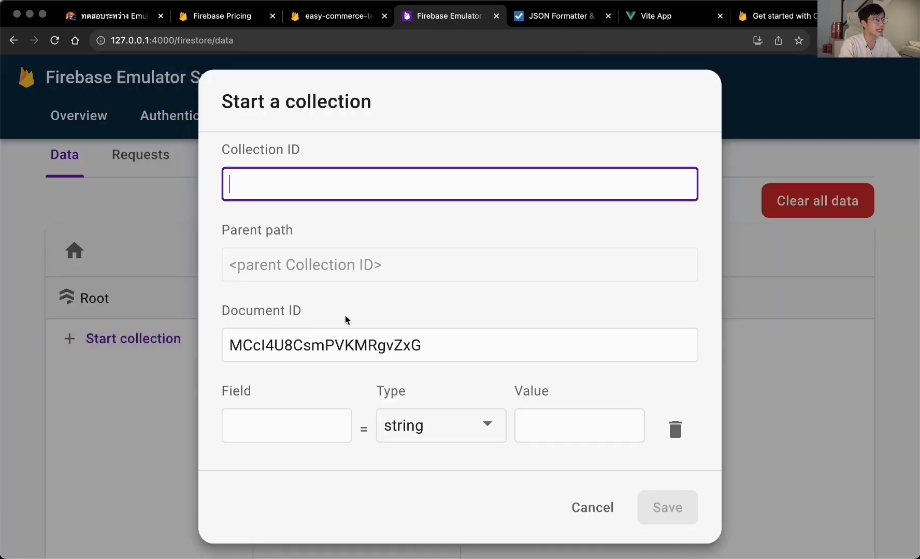
{"action": "type", "text": "productys"}
{"action": "key", "text": "BackSpace"}
{"action": "key", "text": "BackSpace"}
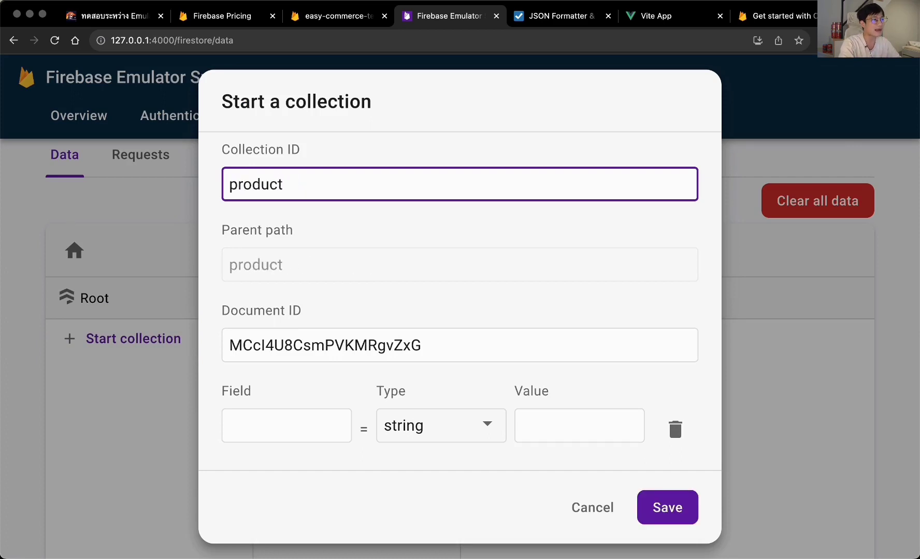
{"action": "type", "text": "s"}
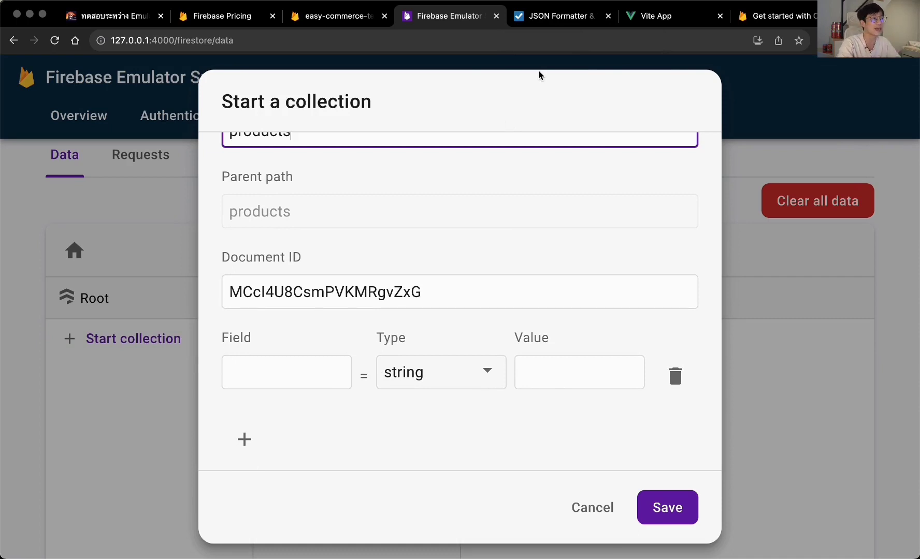
Step: Define the document's first field as name, a string with the value Emulator product
{"action": "left_click", "coordinate": [287, 357]}
{"action": "type", "text": "name"}
{"action": "left_click", "coordinate": [556, 363]}
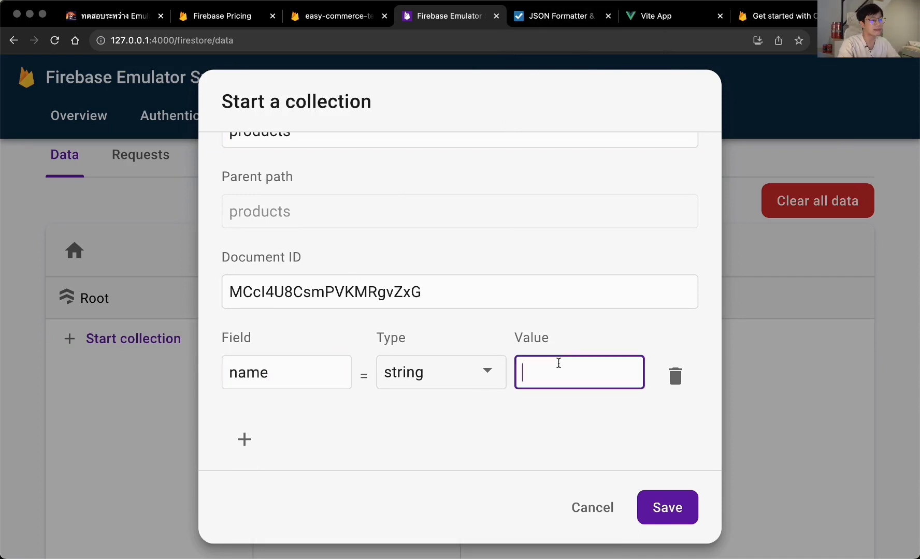
{"action": "type", "text": "Emulator product"}
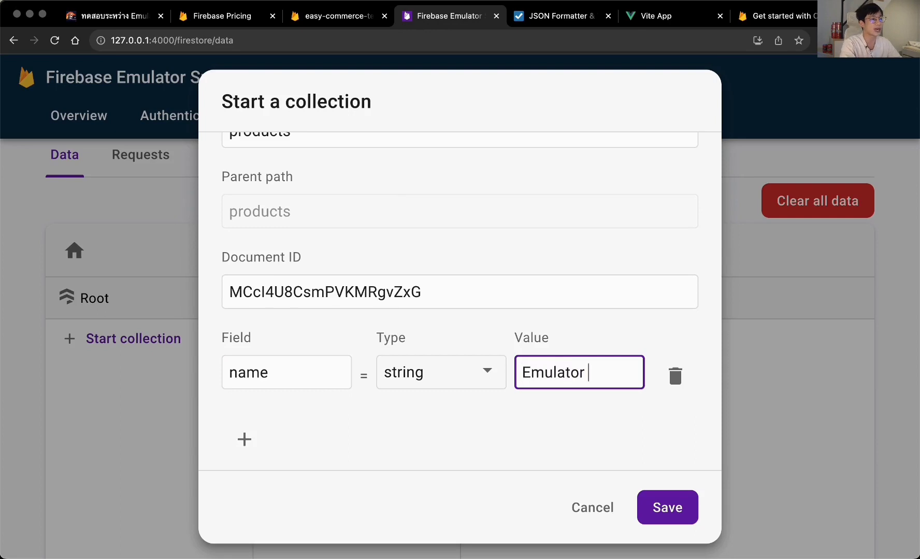
Step: Add a second string field named imageUrl to the document
{"action": "left_click", "coordinate": [243, 440]}
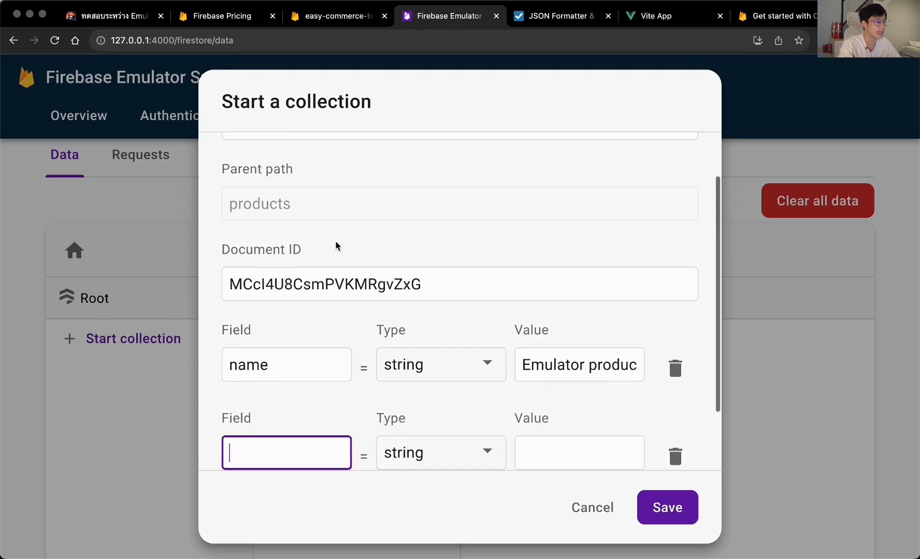
{"action": "key", "text": "ctrl+Tab"}
{"action": "key", "text": "ctrl+shift+Tab"}
{"action": "type", "text": "imageU"}
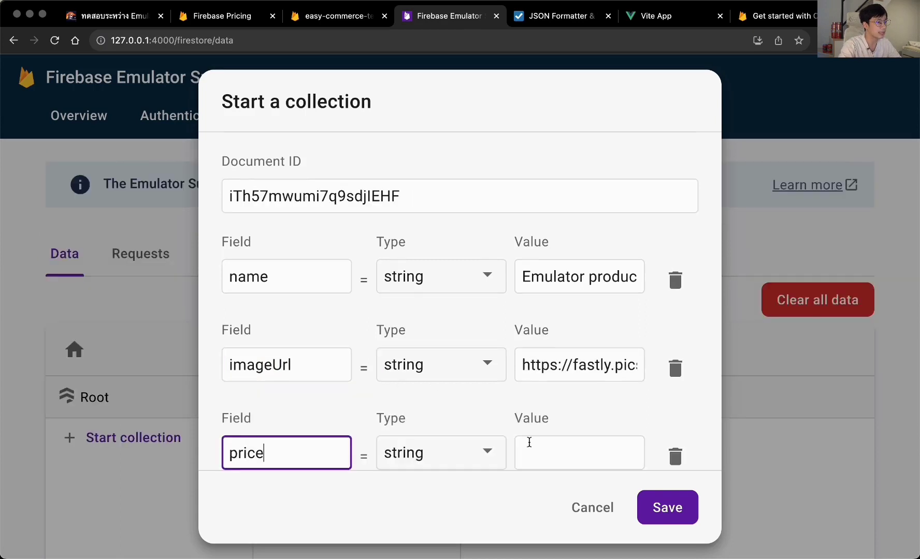
Step: Set the price field to type number with the value 100
{"action": "left_click", "coordinate": [527, 443]}
{"action": "type", "text": "100"}
{"action": "left_click", "coordinate": [460, 455]}
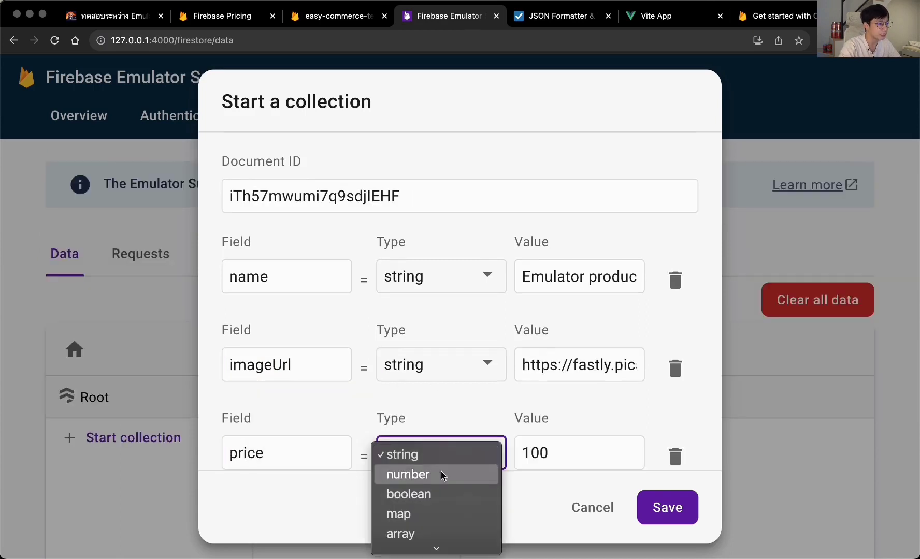
{"action": "left_click", "coordinate": [441, 472]}
Step: Add a quantity field of type number with the value 10
{"action": "scroll", "coordinate": [244, 445], "scroll_direction": "down", "scroll_amount": 2}
{"action": "left_click", "coordinate": [244, 435]}
{"action": "type", "text": "quantity"}
{"action": "left_click", "coordinate": [446, 453]}
{"action": "left_click", "coordinate": [406, 472]}
{"action": "key", "text": "Tab"}
{"action": "type", "text": "10"}
{"action": "scroll", "coordinate": [243, 438], "scroll_direction": "down", "scroll_amount": 2}
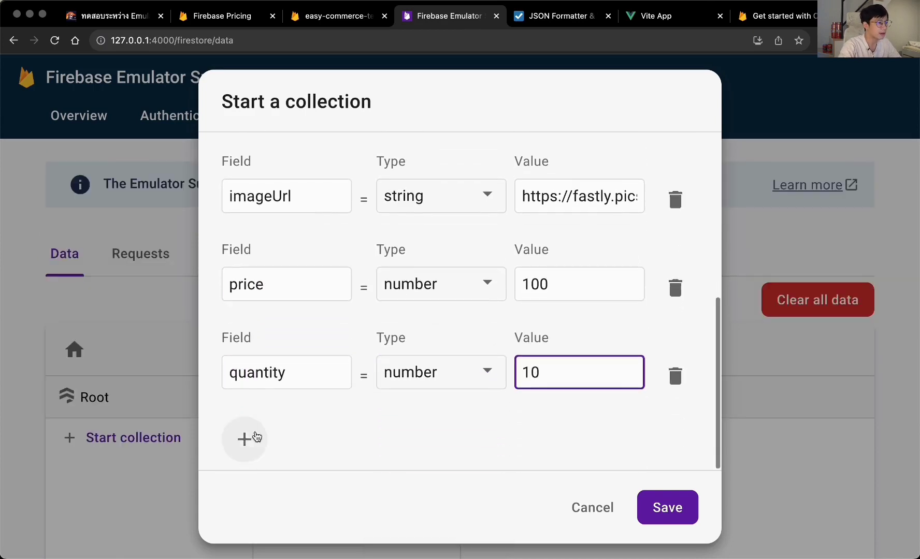
Step: Add a remainQuantity field with the value 5
{"action": "left_click", "coordinate": [243, 438]}
{"action": "type", "text": "remainQuantity"}
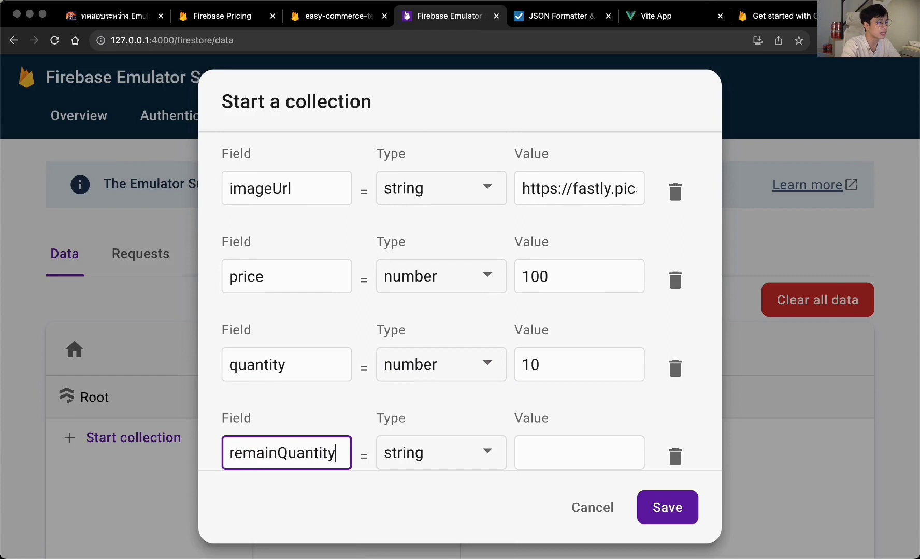
{"action": "key", "text": "Tab"}
{"action": "type", "text": "5"}
Step: Add an about field of type string with the value test emu
{"action": "key", "text": "Return"}
{"action": "type", "text": "about"}
{"action": "key", "text": "Tab"}
{"action": "type", "text": "test am"}
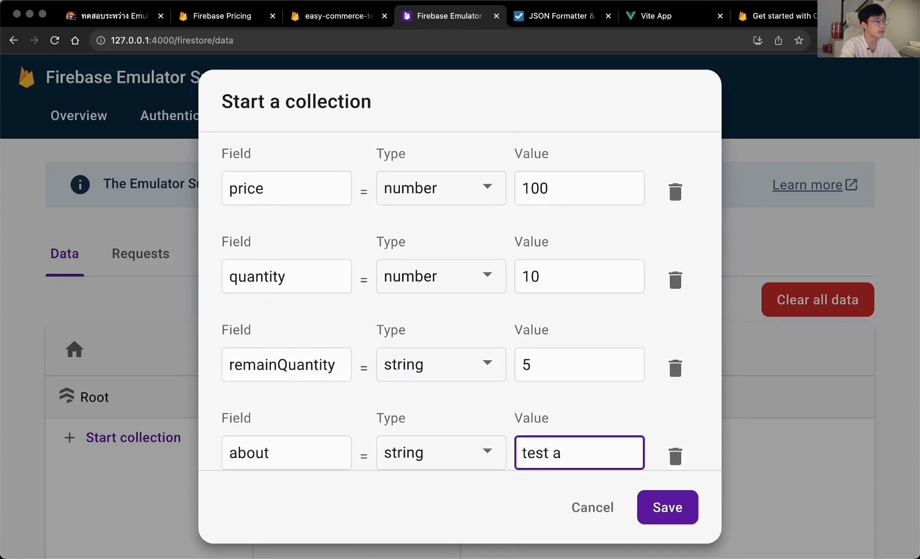
{"action": "key", "text": "BackSpace"}
{"action": "type", "text": "emu"}
{"action": "key", "text": "Return"}
Step: Change the remainQuantity field's type to number, with the value 5
{"action": "left_click", "coordinate": [440, 298]}
{"action": "left_click", "coordinate": [441, 322]}
{"action": "type", "text": "5"}
Step: Add a status field of type string with the value open
{"action": "key", "text": "Return"}
{"action": "type", "text": "sa"}
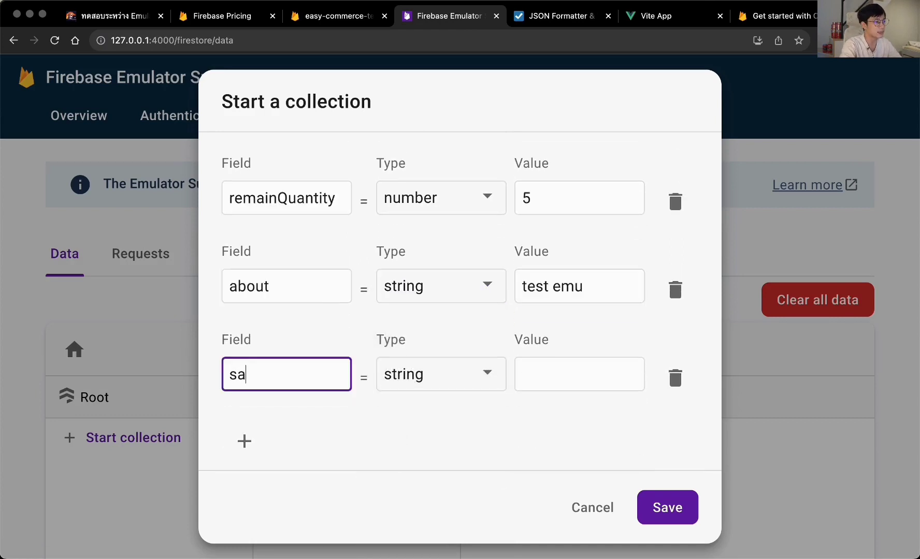
{"action": "key", "text": "BackSpace"}
{"action": "type", "text": "tatus"}
{"action": "key", "text": "Tab"}
{"action": "type", "text": "open"}
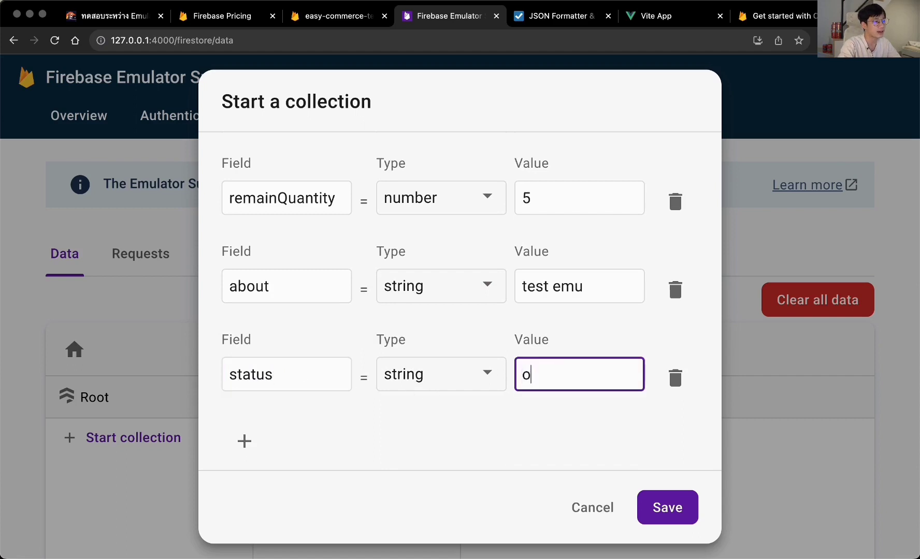
Step: Add an updatedAt field of type timestamp and save the products collection with its first document
{"action": "left_click", "coordinate": [245, 441]}
{"action": "type", "text": "updatedAt"}
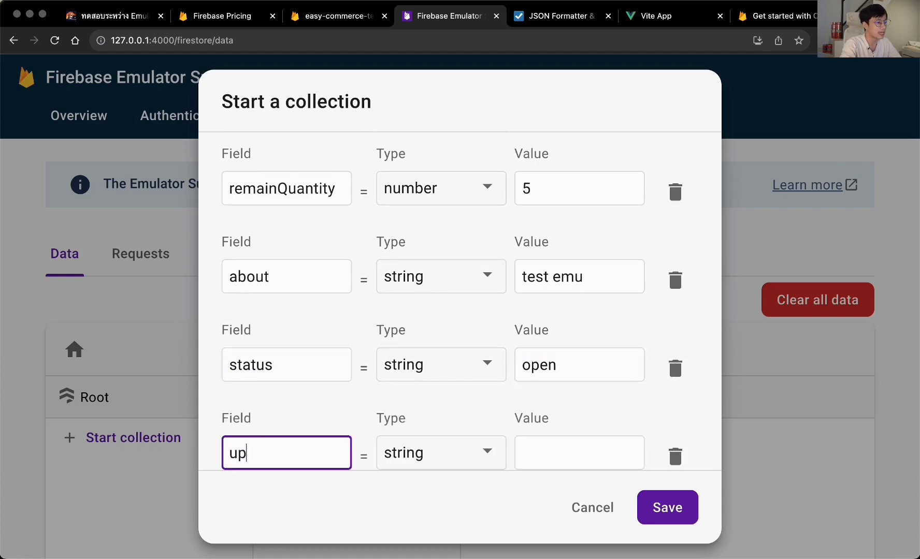
{"action": "scroll", "coordinate": [446, 276], "scroll_direction": "down", "scroll_amount": 1}
{"action": "left_click", "coordinate": [433, 422]}
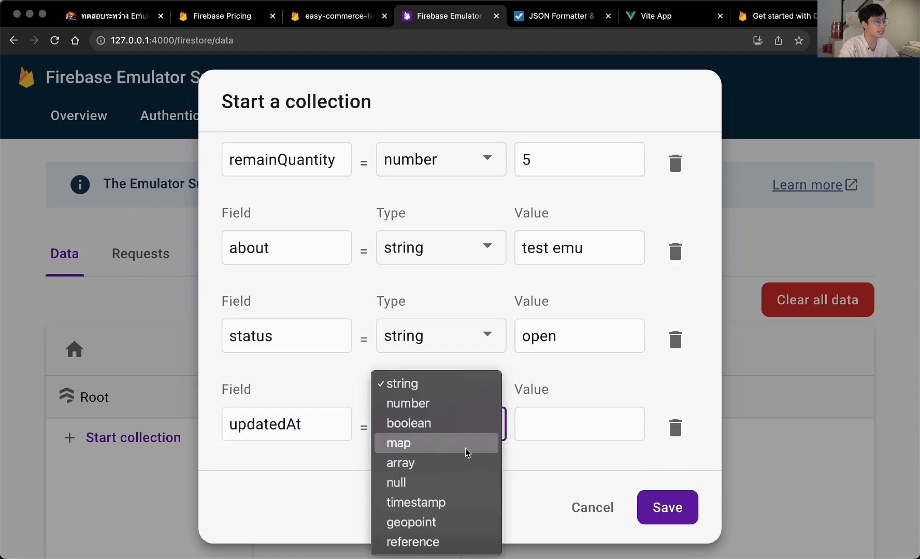
{"action": "left_click", "coordinate": [454, 498]}
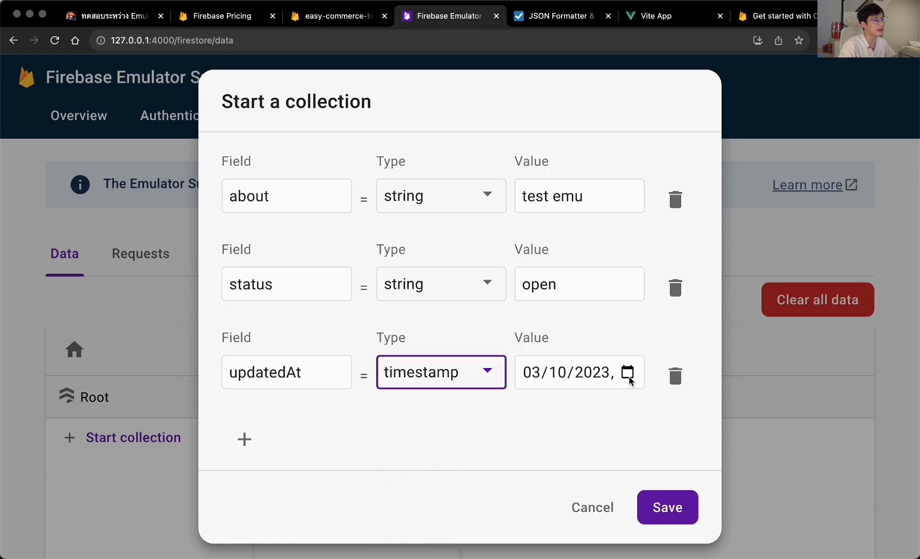
{"action": "scroll", "coordinate": [629, 377], "scroll_direction": "up", "scroll_amount": 15}
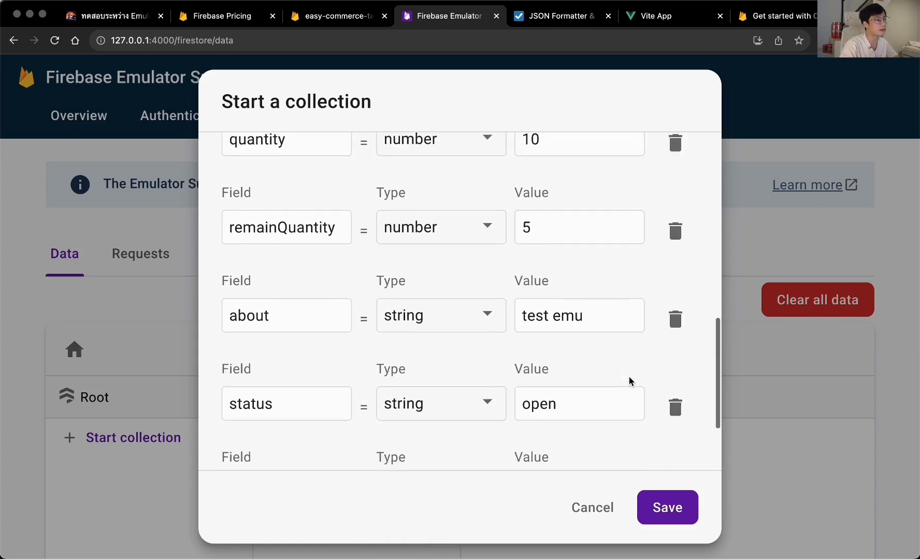
{"action": "left_click", "coordinate": [655, 500]}
{"action": "scroll", "coordinate": [410, 312], "scroll_direction": "down", "scroll_amount": 3}
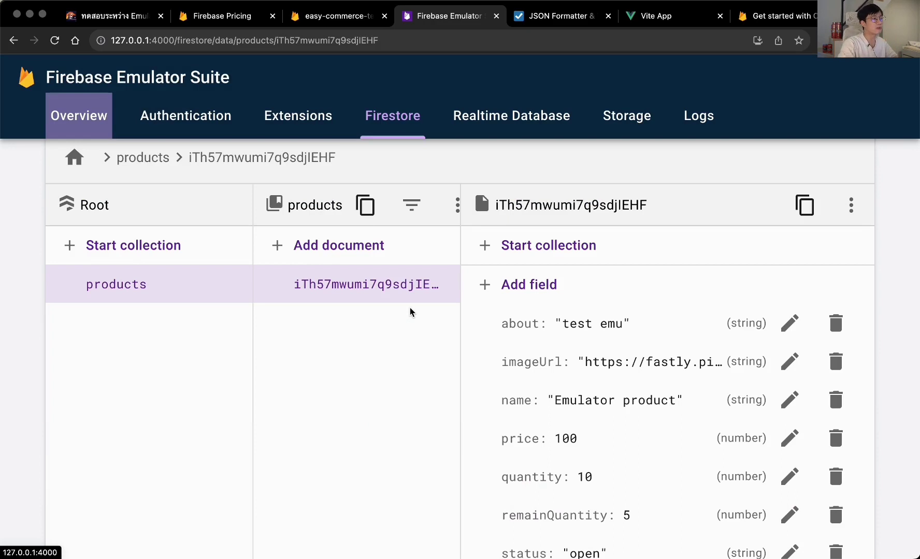
{"action": "scroll", "coordinate": [411, 312], "scroll_direction": "down", "scroll_amount": 2}
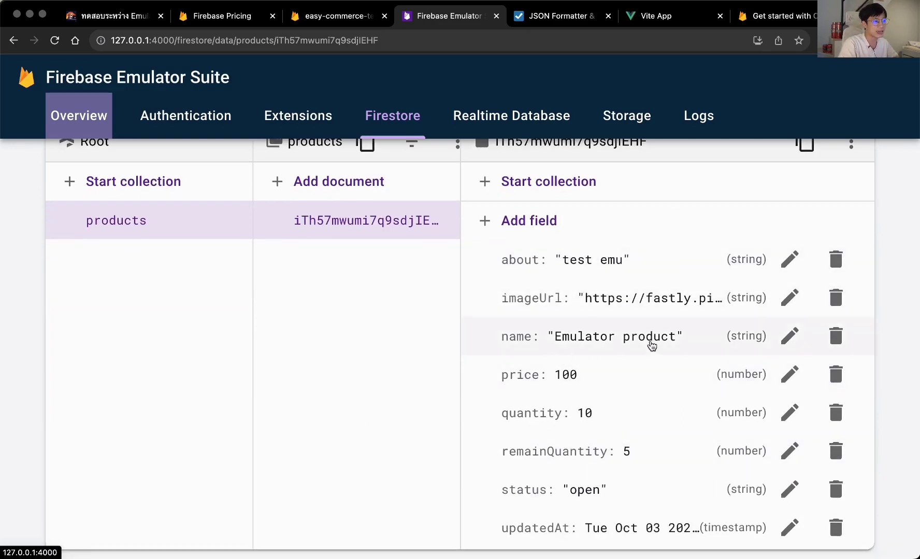
Step: Compare the products document in the easy-commerce-test project's Cloud Firestore data with the one in the emulator
{"action": "left_click", "coordinate": [331, 16]}
{"action": "scroll", "coordinate": [266, 242], "scroll_direction": "up", "scroll_amount": 3}
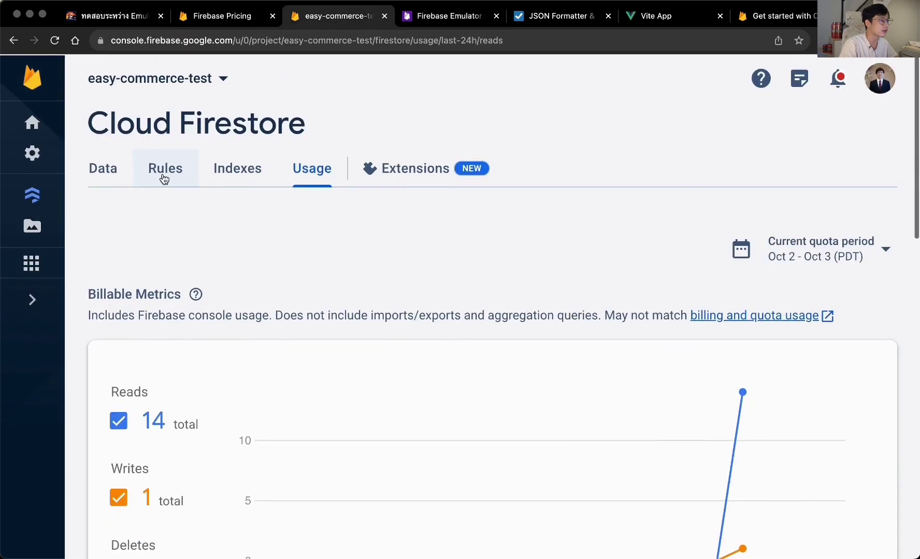
{"action": "left_click", "coordinate": [103, 166]}
{"action": "scroll", "coordinate": [653, 341], "scroll_direction": "down", "scroll_amount": 3}
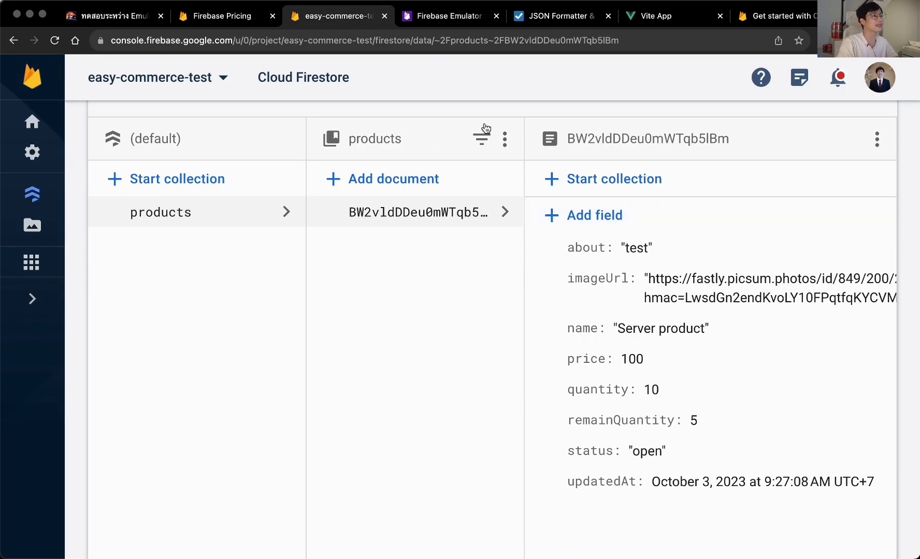
{"action": "left_click", "coordinate": [432, 20]}
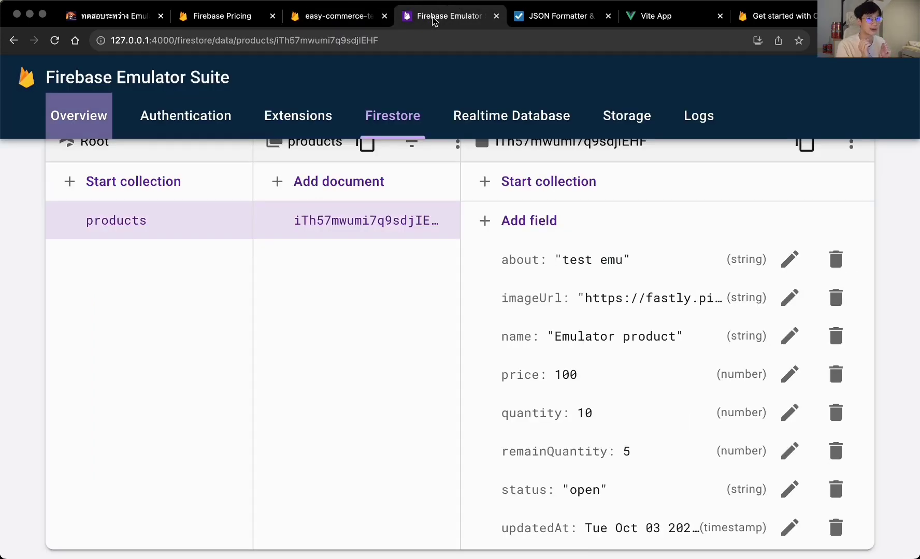
Step: Find the Web modular API sample in the Firebase documentation on connecting an app to the Cloud Firestore emulator
{"action": "key", "text": "super+shift+t"}
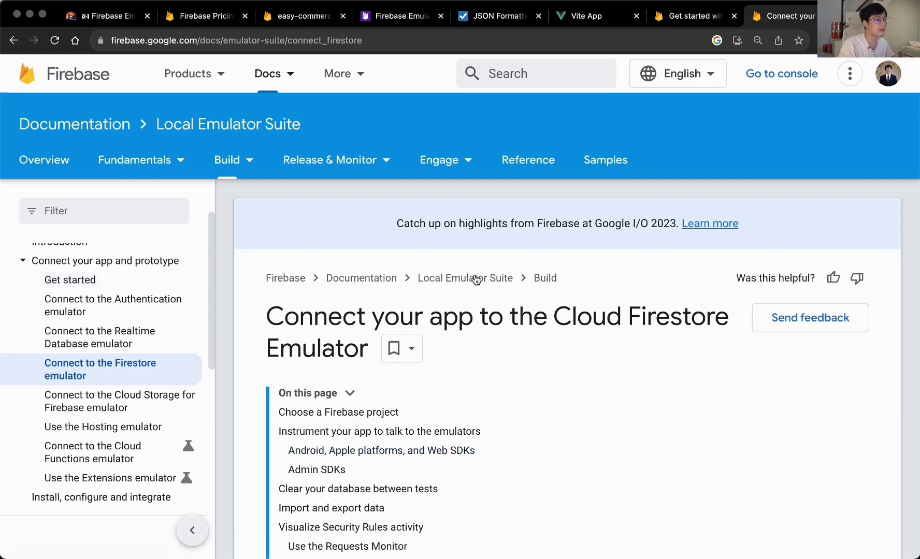
{"action": "scroll", "coordinate": [497, 320], "scroll_direction": "down", "scroll_amount": 1}
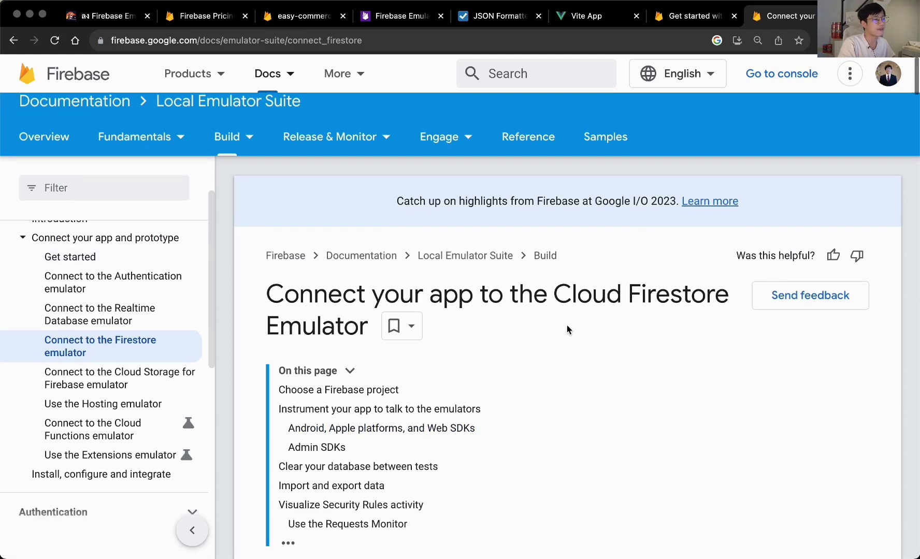
{"action": "scroll", "coordinate": [568, 330], "scroll_direction": "down", "scroll_amount": 5}
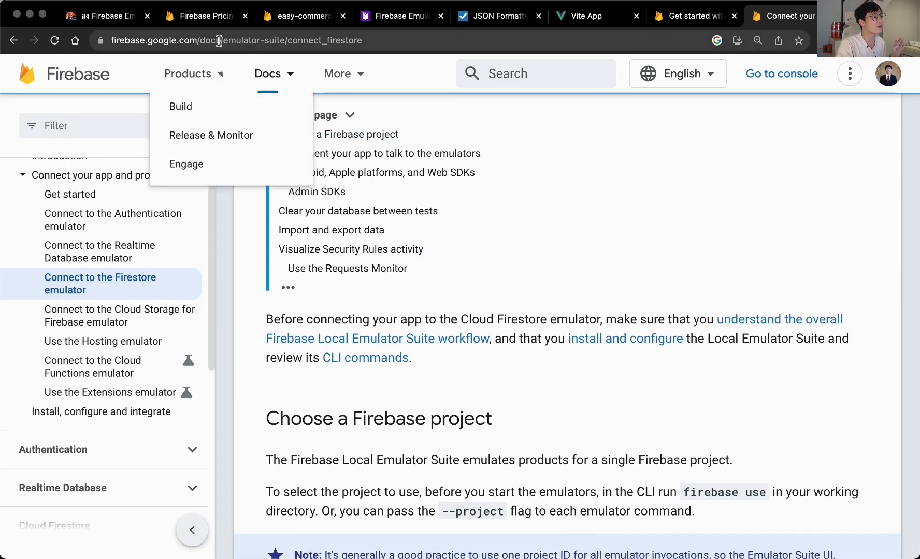
{"action": "left_click_drag", "start_coordinate": [250, 40], "coordinate": [32, 43]}
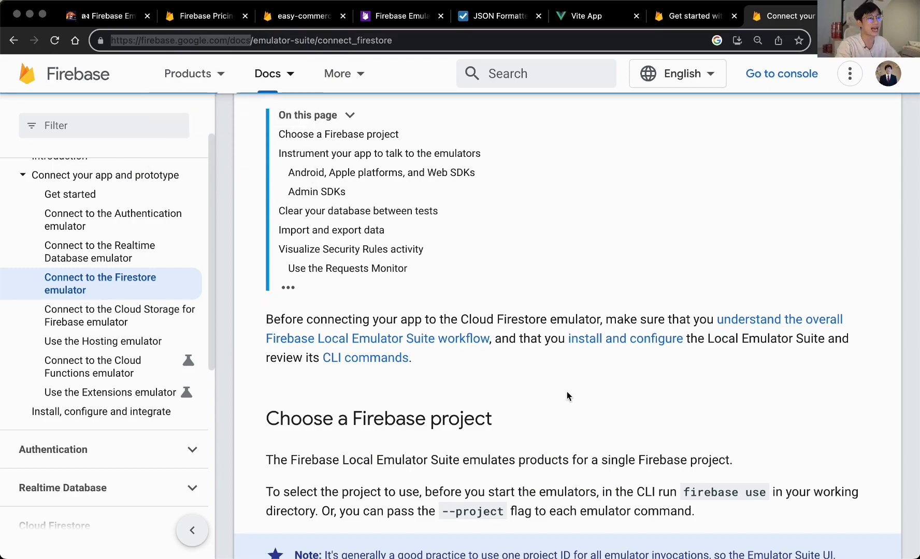
{"action": "scroll", "coordinate": [566, 391], "scroll_direction": "down", "scroll_amount": 15}
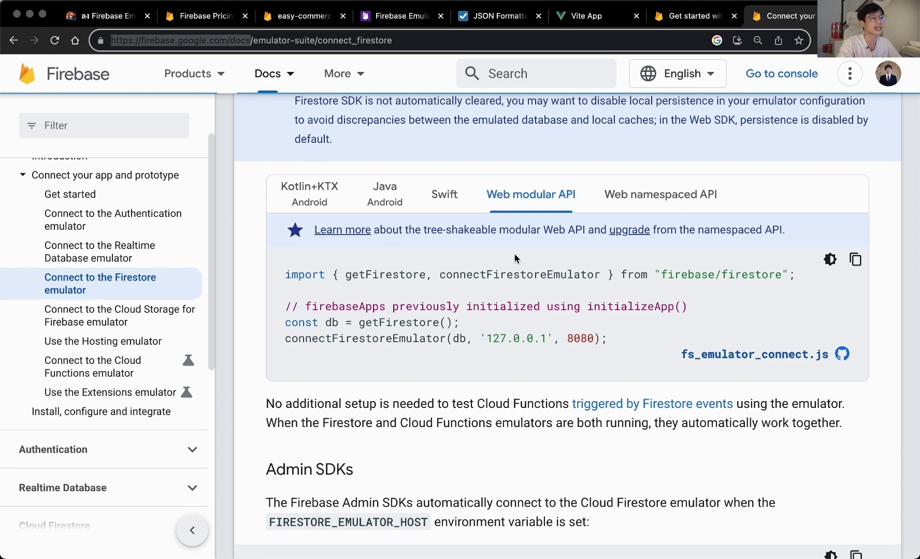
Step: Copy connectFirestoreEmulator from the documentation sample and add it to the firebase/firestore import in firebase.js
{"action": "double_click", "coordinate": [509, 275]}
{"action": "key", "text": "super+c"}
{"action": "key", "text": "super+Tab"}
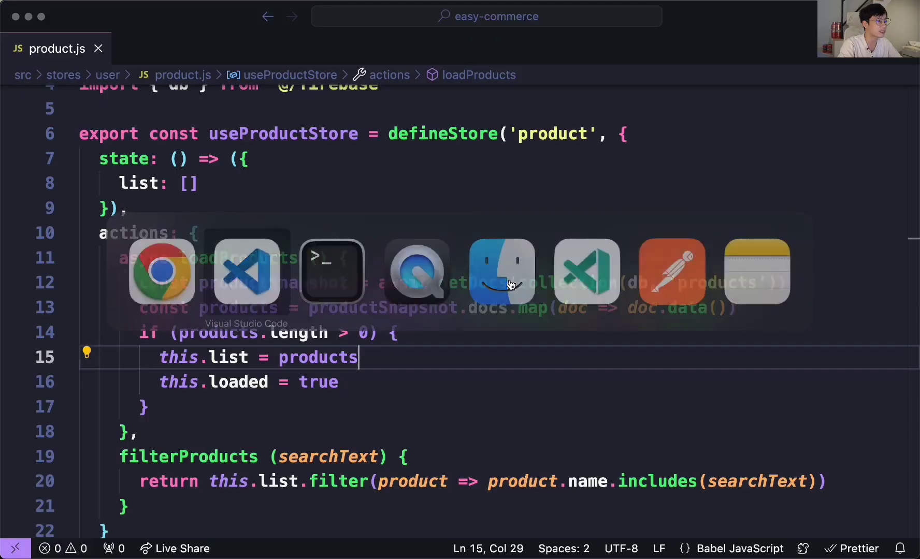
{"action": "key", "text": "super+Tab"}
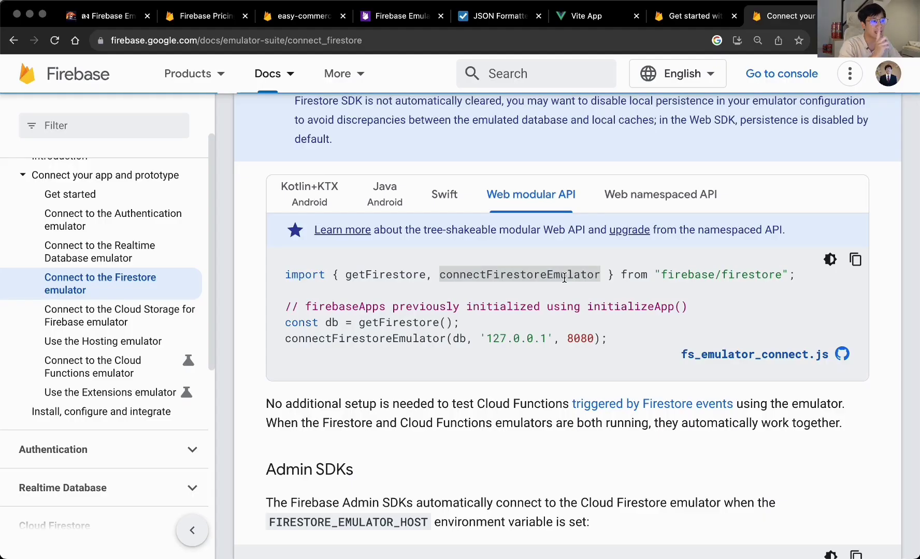
{"action": "key", "text": "super+Tab"}
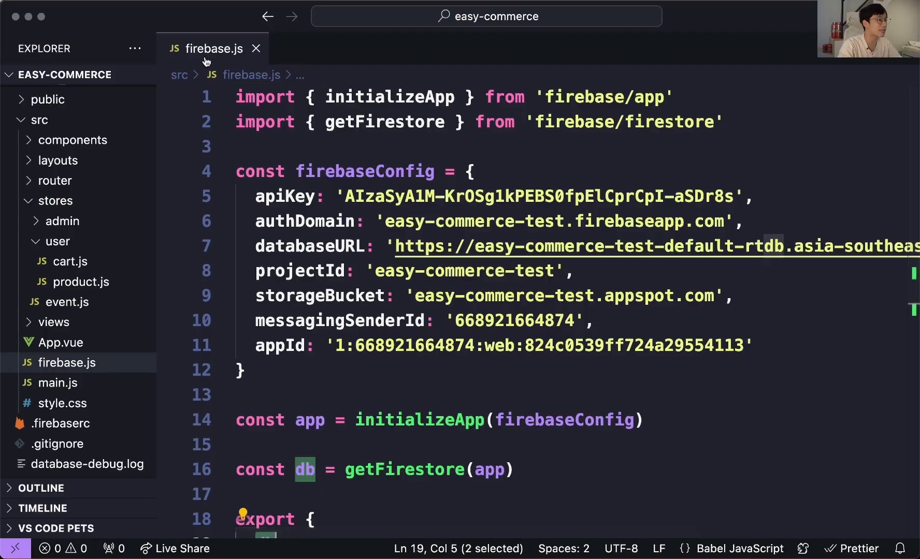
{"action": "left_click", "coordinate": [447, 121]}
{"action": "type", "text": ","}
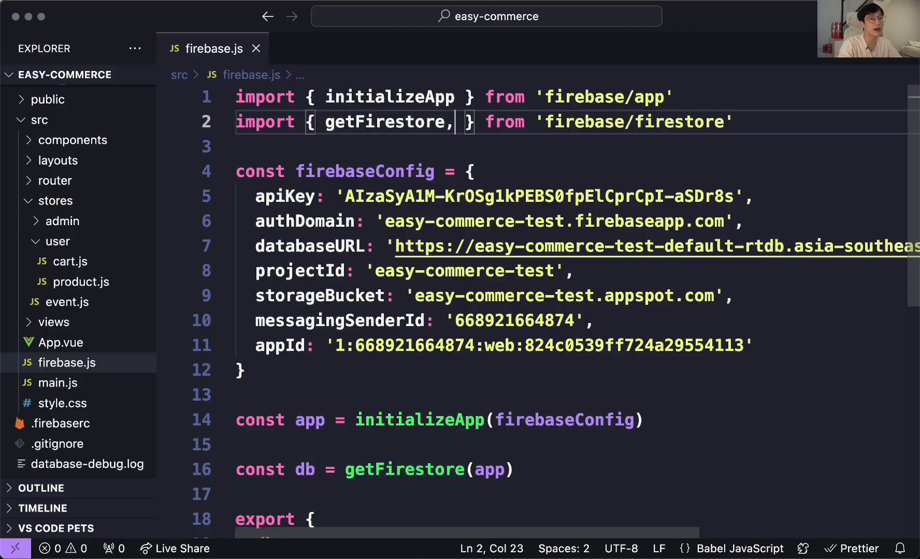
{"action": "key", "text": "super+v"}
{"action": "double_click", "coordinate": [579, 125]}
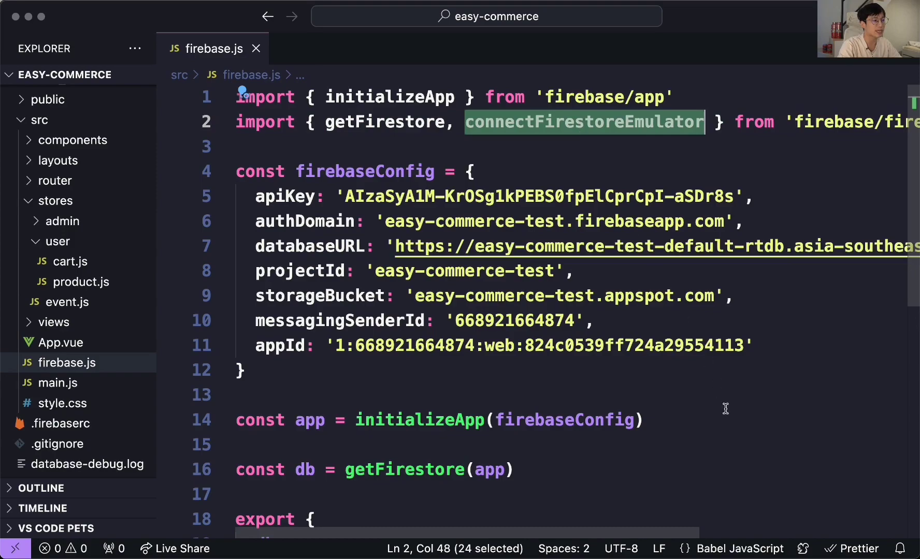
Step: Copy the sample's connectFirestoreEmulator(db, '127.0.0.1', 8080) call into firebase.js directly below the getFirestore line
{"action": "scroll", "coordinate": [706, 456], "scroll_direction": "down", "scroll_amount": 5}
{"action": "key", "text": "super+Tab"}
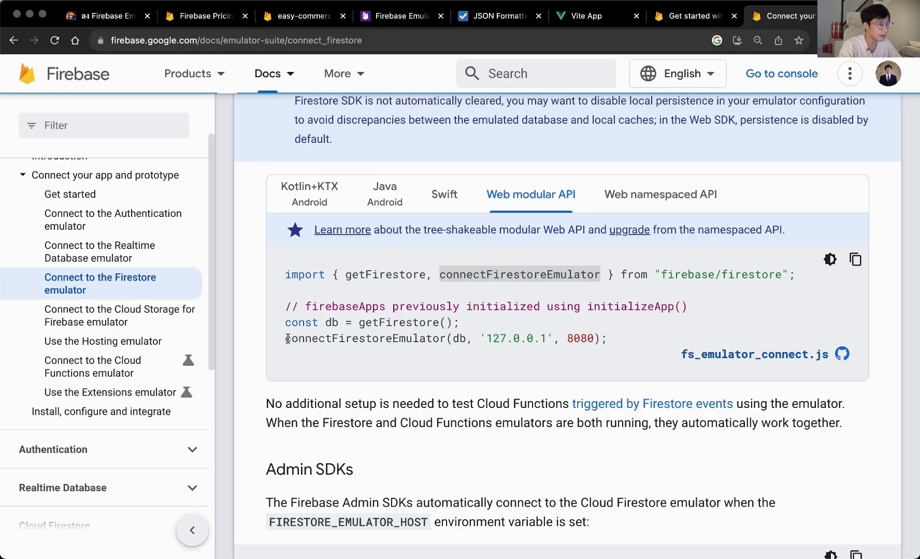
{"action": "double_click", "coordinate": [332, 323]}
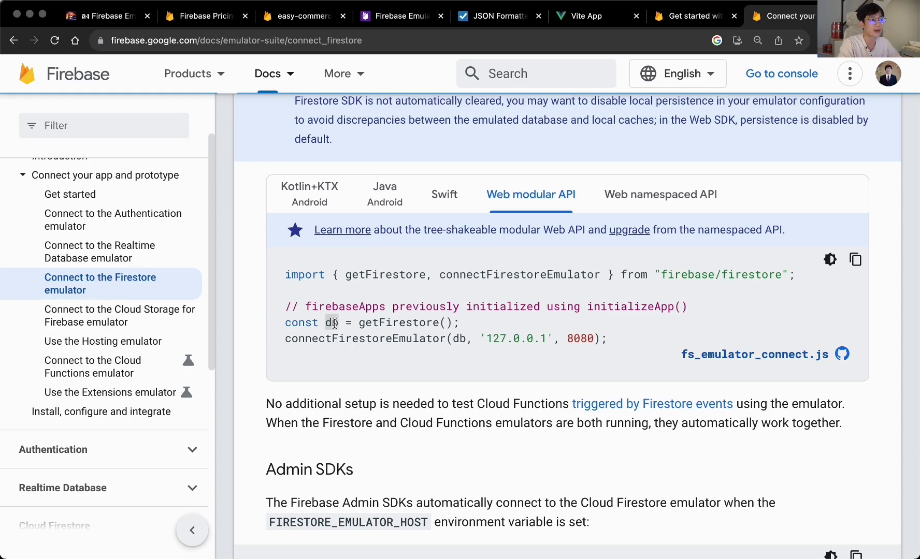
{"action": "left_click_drag", "start_coordinate": [285, 340], "coordinate": [596, 349]}
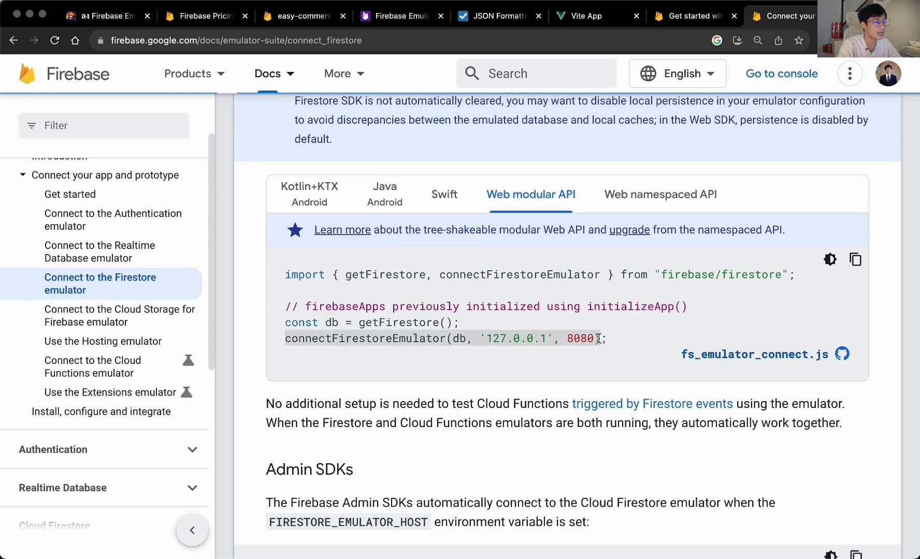
{"action": "key", "text": "super+Tab"}
{"action": "left_click", "coordinate": [540, 344]}
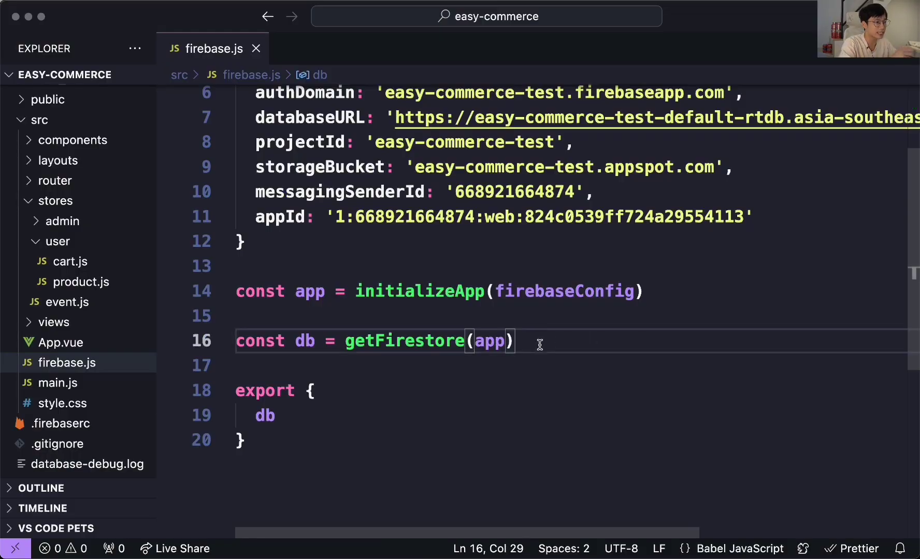
{"action": "key", "text": "Return"}
{"action": "type", "text": "connectFirestoreEmulator(db, '127.0.0.1', 8080)"}
Step: Check the emulator call's db, host and port arguments against the Firestore row of the terminal's emulator table
{"action": "left_click", "coordinate": [300, 341]}
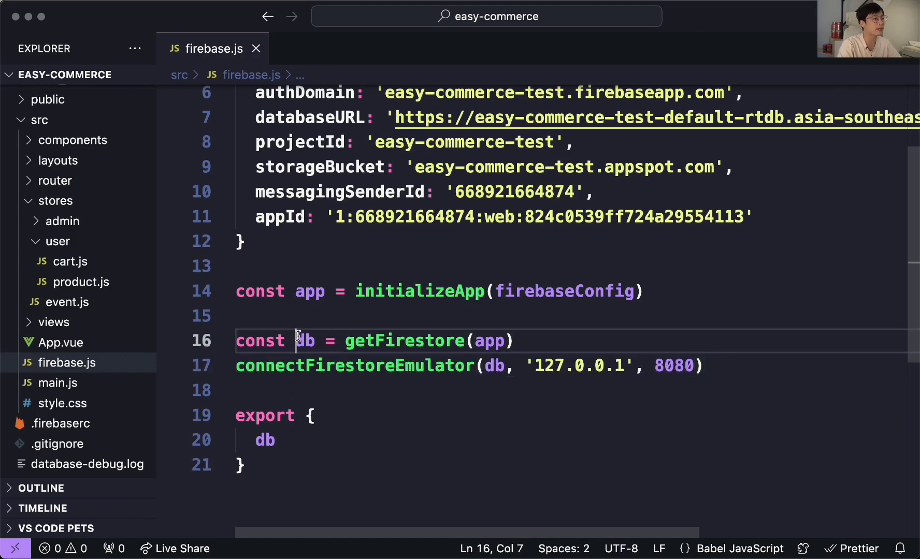
{"action": "double_click", "coordinate": [303, 340]}
{"action": "left_click", "coordinate": [627, 365]}
{"action": "left_click_drag", "start_coordinate": [607, 366], "coordinate": [524, 366]}
{"action": "double_click", "coordinate": [694, 366]}
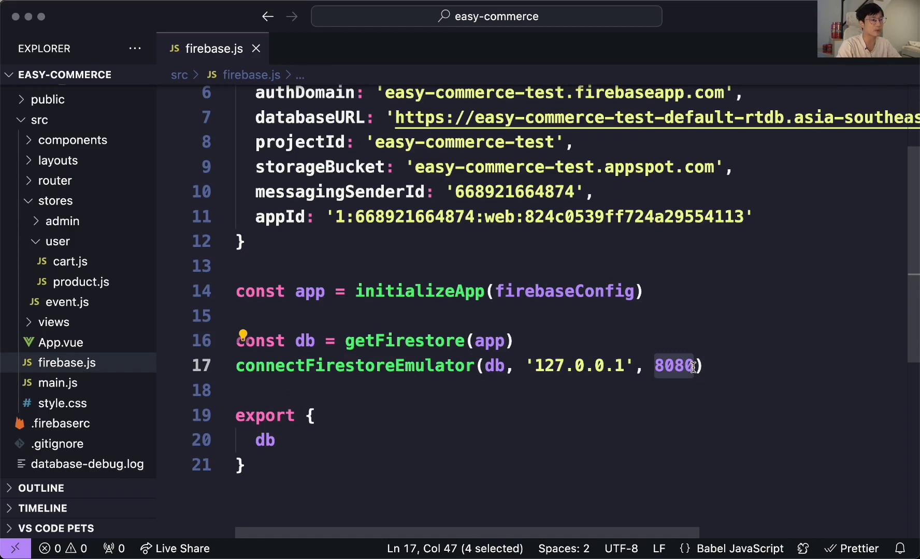
{"action": "key", "text": "super+Tab"}
{"action": "key", "text": "super+Tab"}
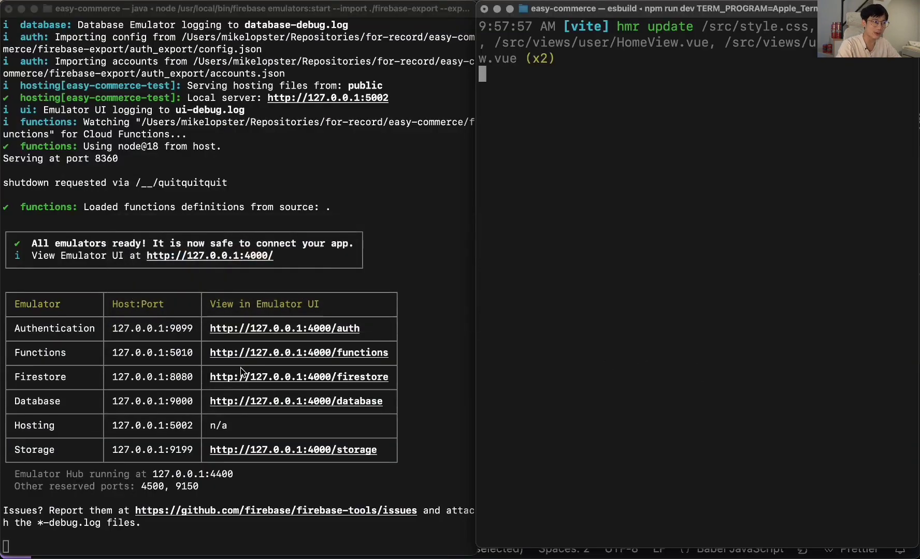
{"action": "left_click", "coordinate": [16, 396]}
{"action": "left_click_drag", "start_coordinate": [398, 374], "coordinate": [12, 371]}
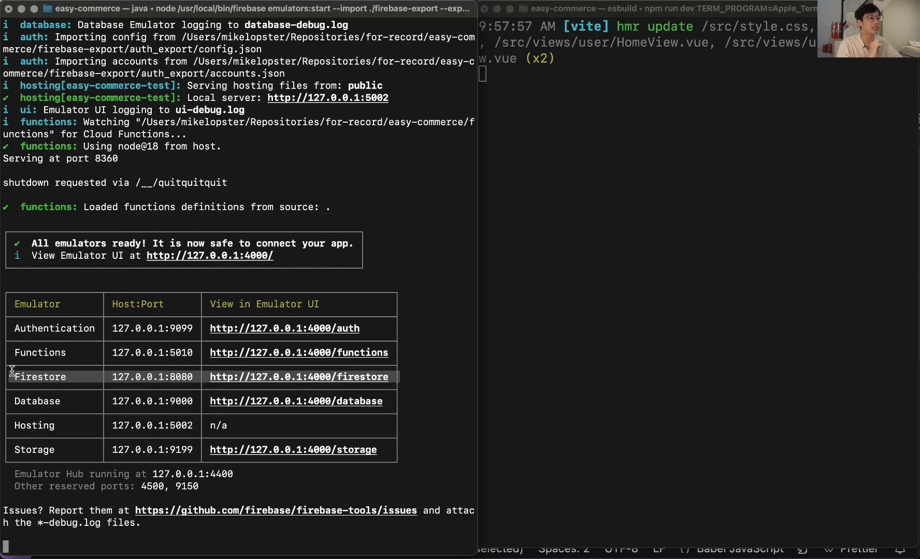
{"action": "key", "text": "super+Tab"}
{"action": "left_click", "coordinate": [695, 371]}
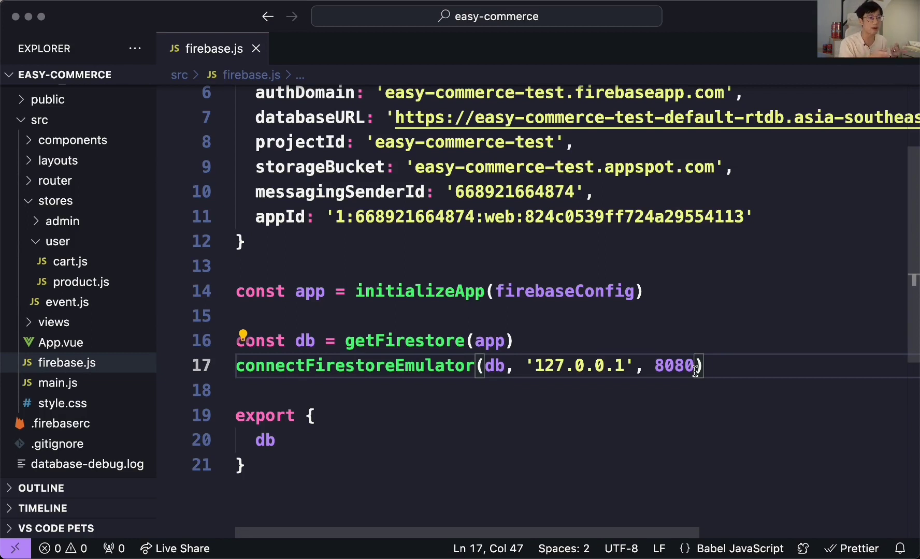
Step: Compare the documentation's connection sample with the terminal's emulator list and return to firebase.js in the code editor
{"action": "key", "text": "super+Tab"}
{"action": "key", "text": "super+Tab"}
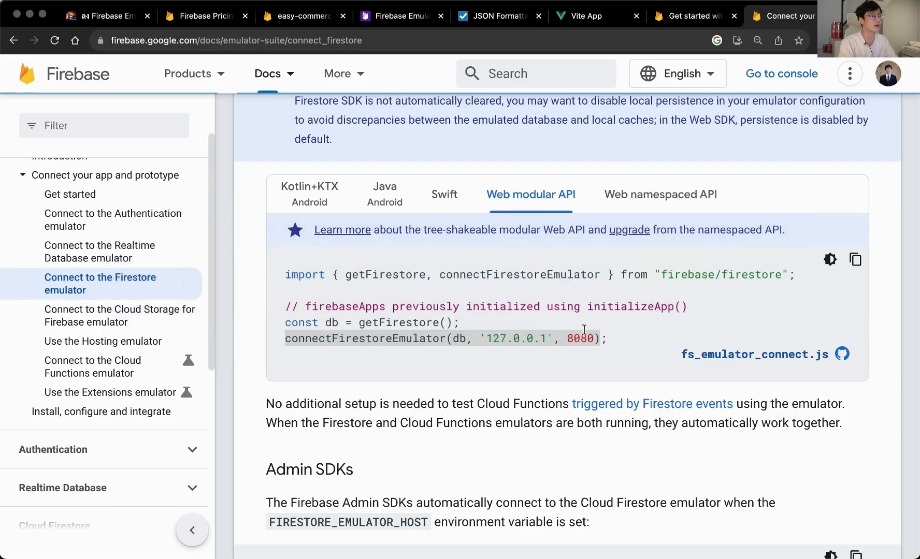
{"action": "key", "text": "super+Tab"}
{"action": "key", "text": "super+Tab"}
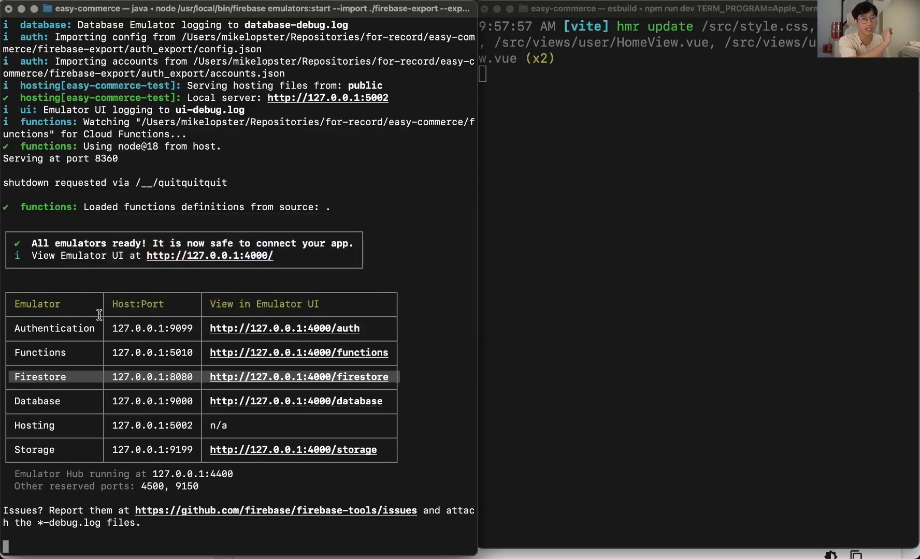
{"action": "key", "text": "super+Tab"}
{"action": "key", "text": "super+Tab"}
{"action": "key", "text": "super+Tab"}
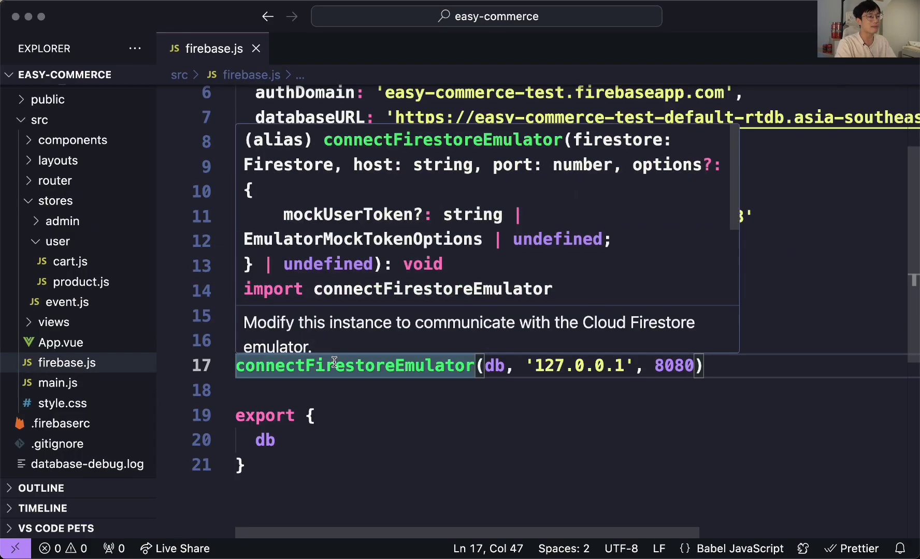
Step: Switch to the store page at localhost:5173, inspect its product card, reload the page and close the developer tools
{"action": "key", "text": "super+Tab"}
{"action": "left_click", "coordinate": [590, 16]}
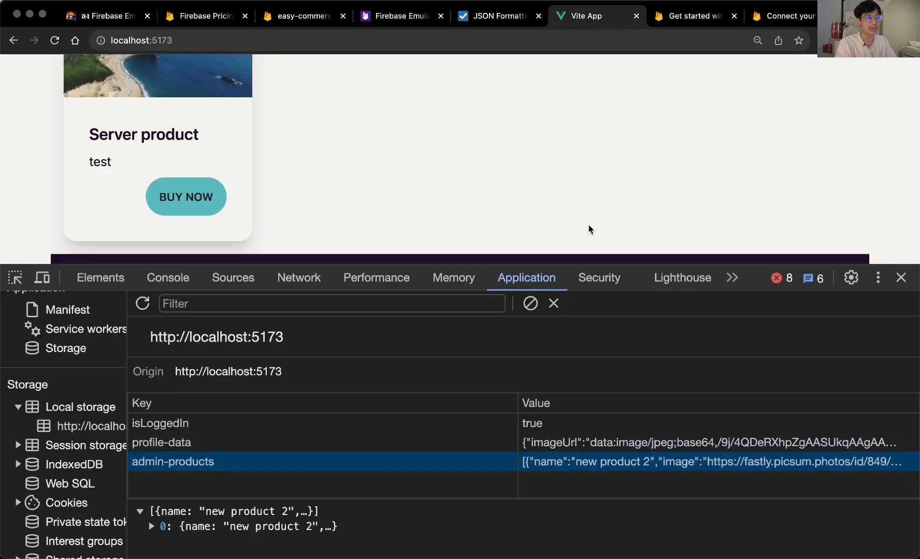
{"action": "scroll", "coordinate": [588, 227], "scroll_direction": "down", "scroll_amount": 1}
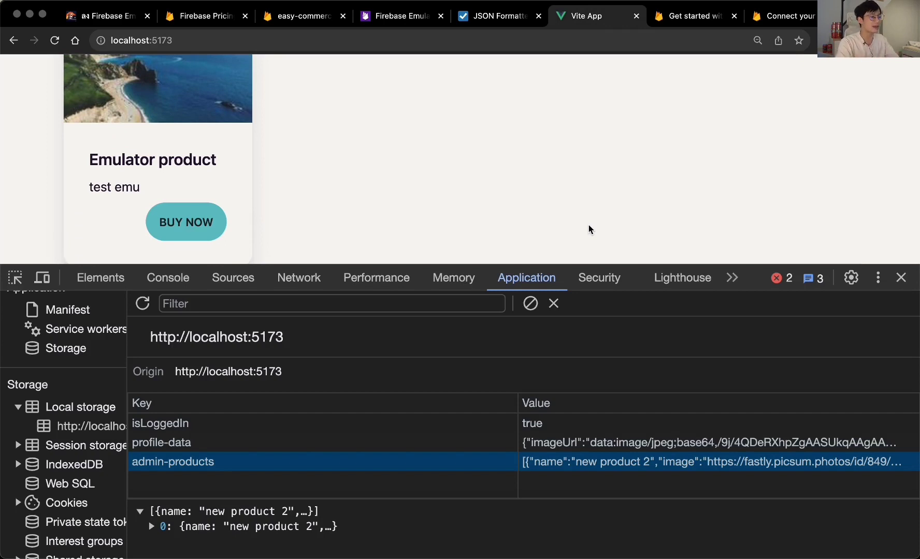
{"action": "key", "text": "cmd+r"}
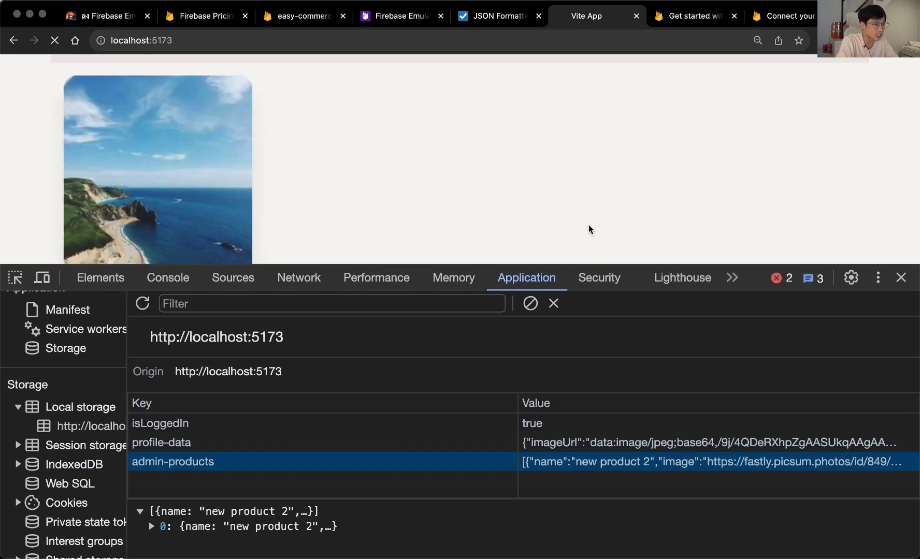
{"action": "left_click", "coordinate": [902, 278]}
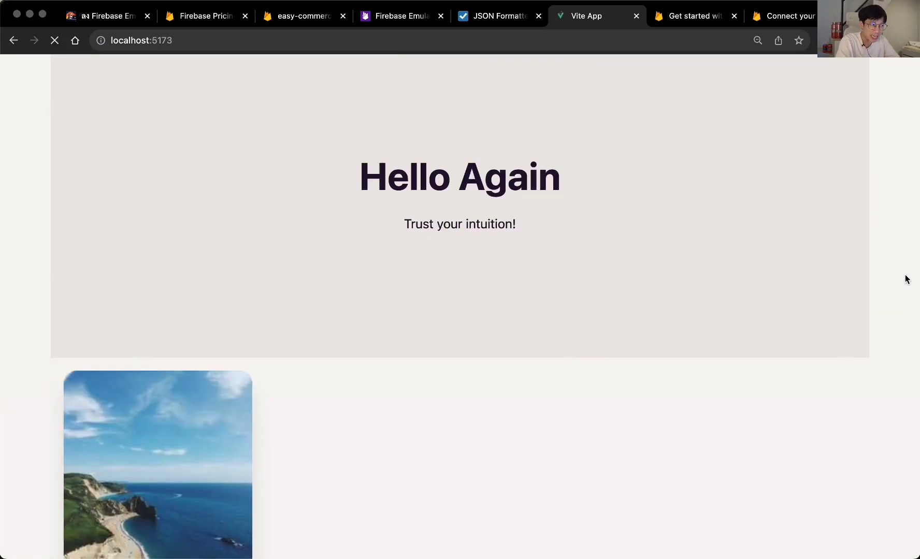
Step: Open the usage metrics of easy-commerce-test's Cloud Firestore in the Firebase console and examine the billable reads and writes
{"action": "left_click", "coordinate": [302, 16]}
{"action": "scroll", "coordinate": [305, 175], "scroll_direction": "up", "scroll_amount": 5}
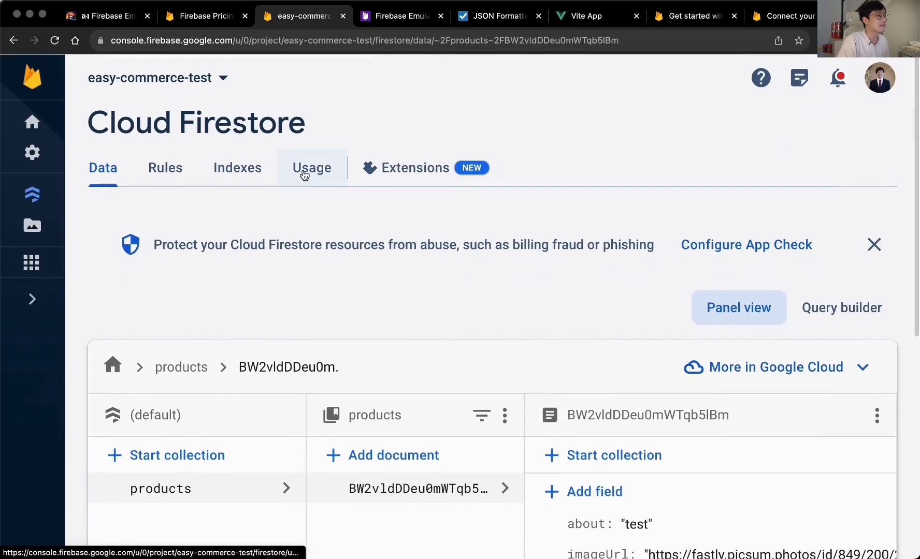
{"action": "left_click", "coordinate": [304, 175]}
{"action": "scroll", "coordinate": [376, 300], "scroll_direction": "down", "scroll_amount": 3}
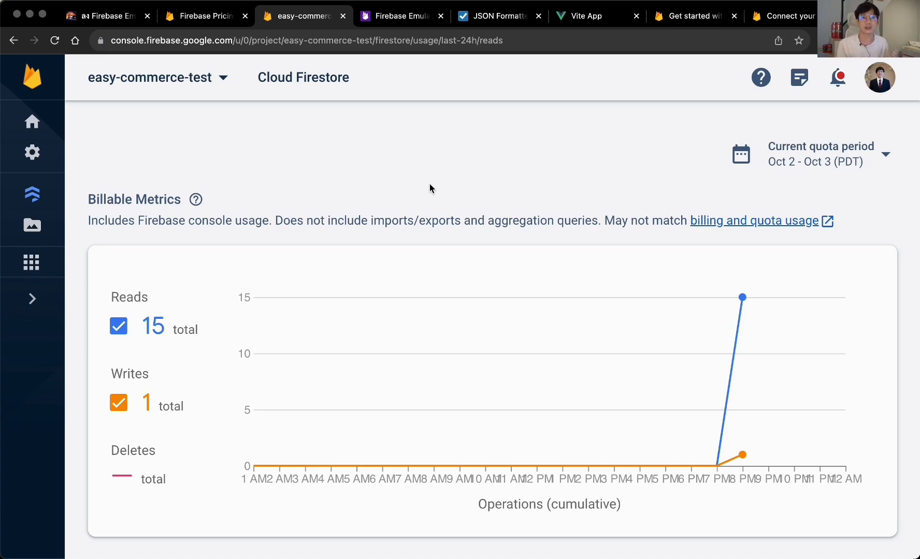
Step: Go back to the chapter 9 workshop page and read the section on the emulator's products document and the Vue result
{"action": "key", "text": "super+1"}
{"action": "scroll", "coordinate": [518, 336], "scroll_direction": "down", "scroll_amount": 10}
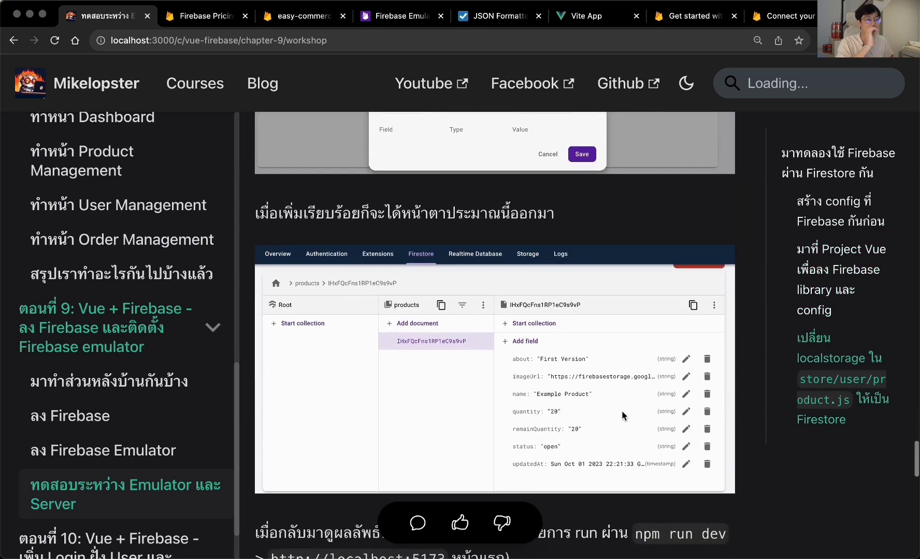
{"action": "scroll", "coordinate": [623, 416], "scroll_direction": "down", "scroll_amount": 3}
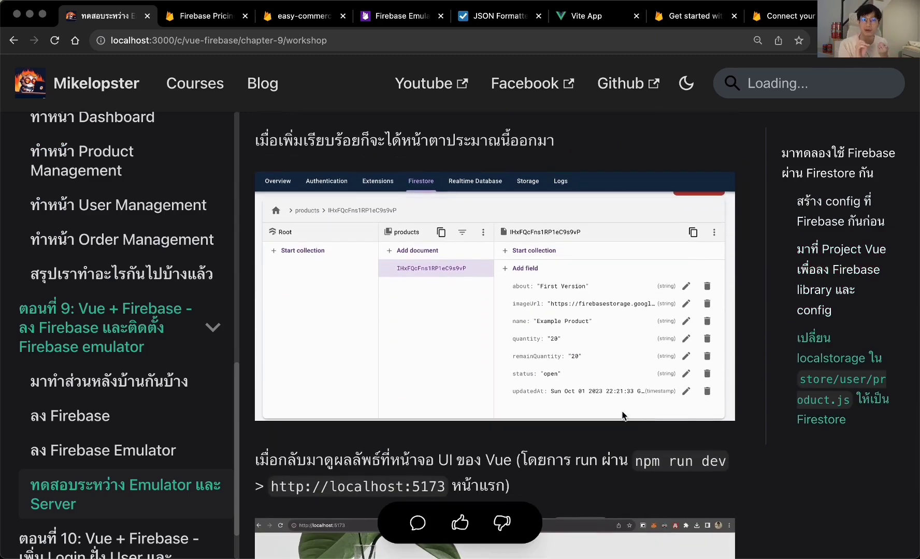
Step: Switch to firebase.js in the code editor and review the firebaseConfig values and the getFirestore call
{"action": "key", "text": "super+Tab"}
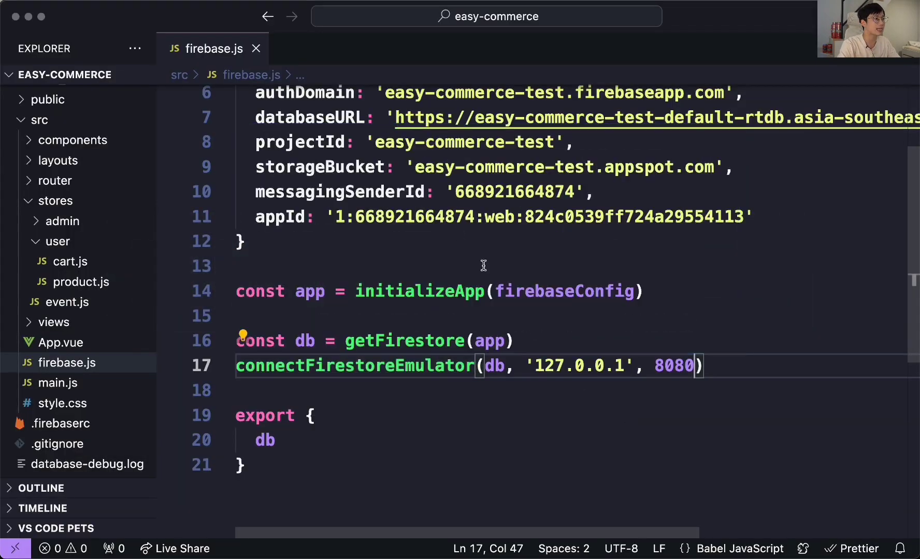
{"action": "scroll", "coordinate": [484, 263], "scroll_direction": "up", "scroll_amount": 5}
{"action": "scroll", "coordinate": [434, 214], "scroll_direction": "down", "scroll_amount": 2}
{"action": "scroll", "coordinate": [434, 214], "scroll_direction": "down", "scroll_amount": 5}
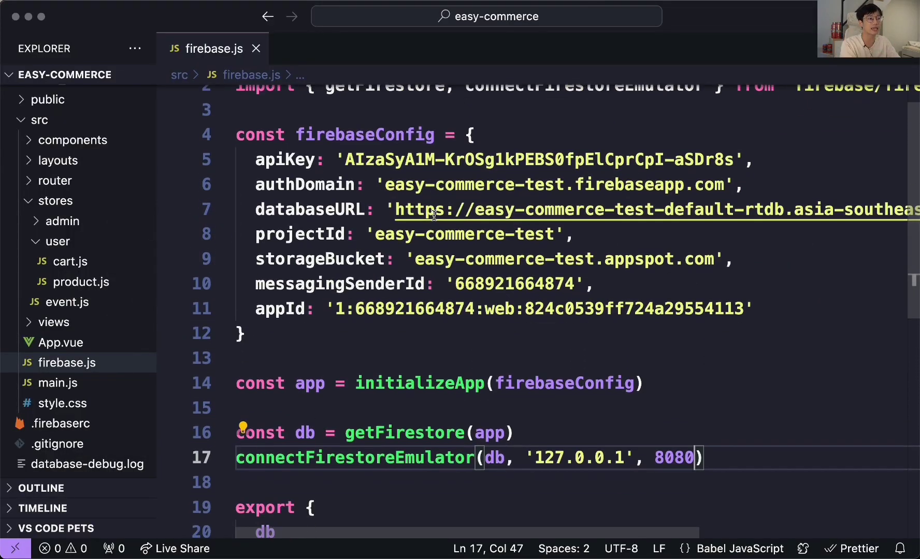
{"action": "double_click", "coordinate": [381, 310]}
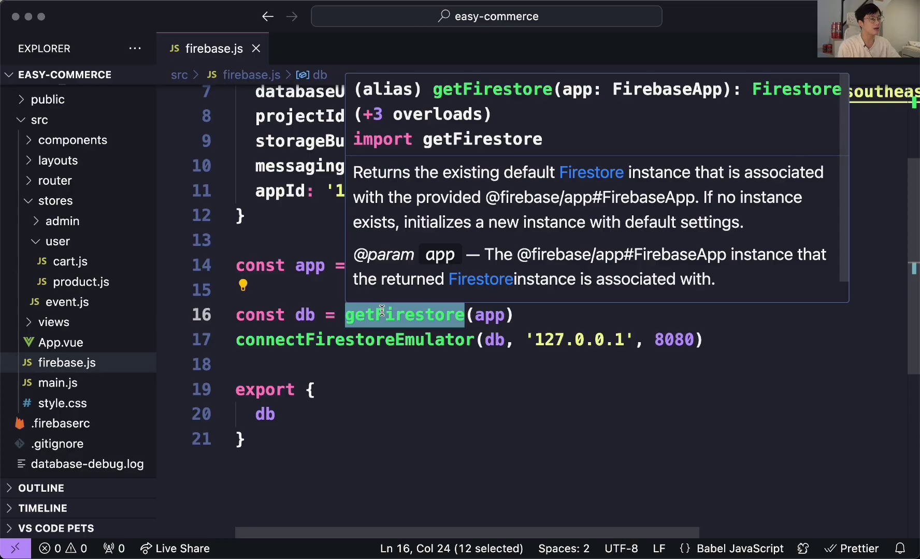
Step: Compare the products document in the Emulator Suite's Firestore data with the product card on the store page at localhost:5173
{"action": "key", "text": "super+Tab"}
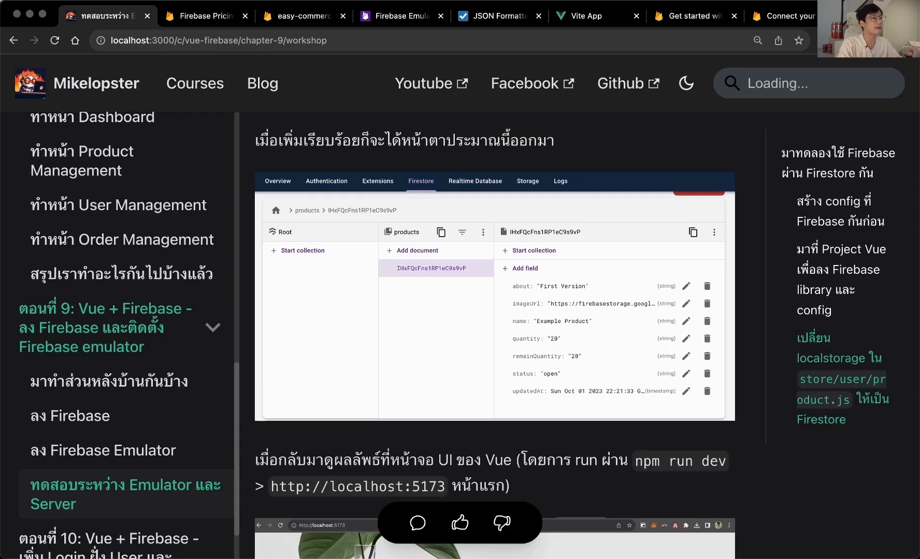
{"action": "left_click", "coordinate": [392, 15]}
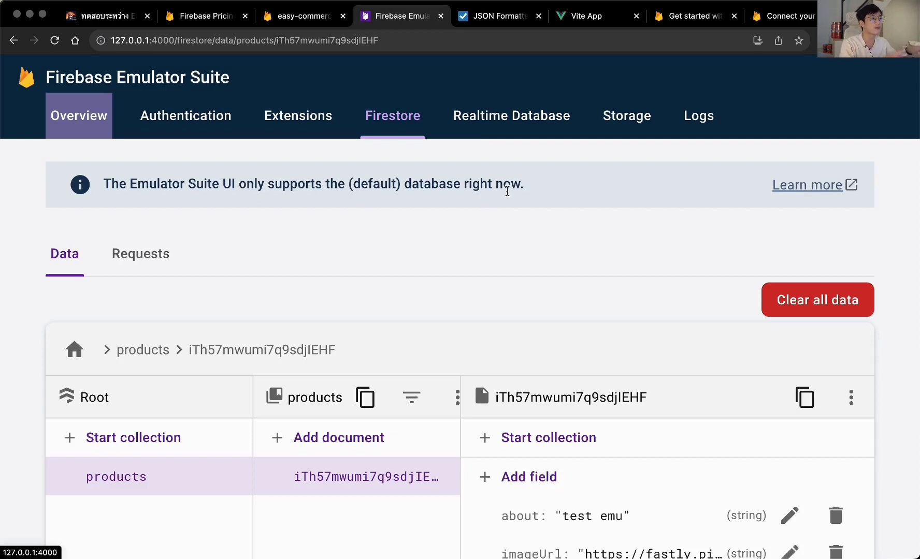
{"action": "left_click", "coordinate": [601, 20]}
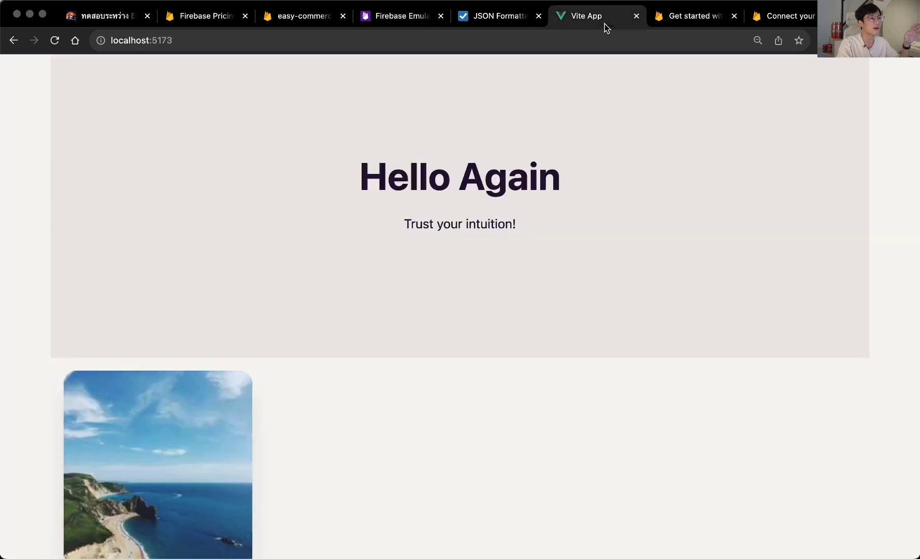
{"action": "scroll", "coordinate": [569, 304], "scroll_direction": "down", "scroll_amount": 5}
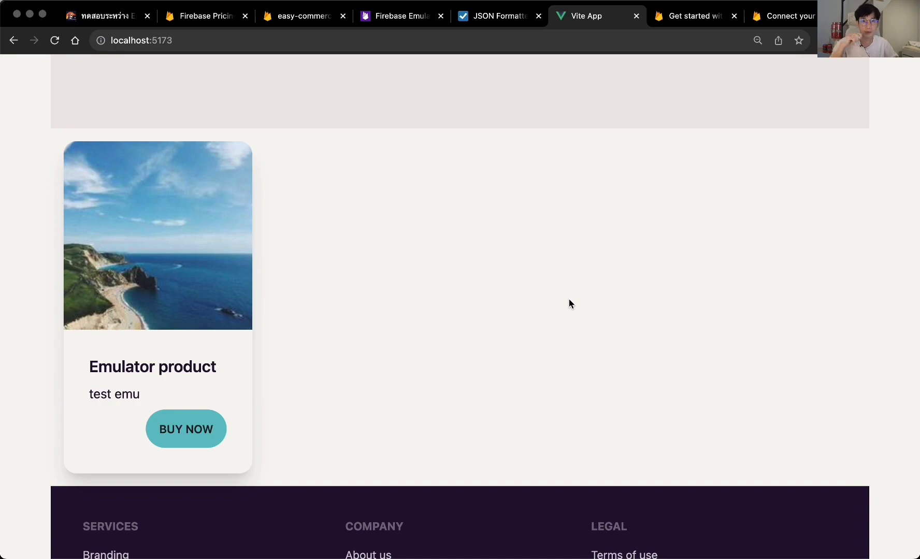
Step: Open product.js from the stores/user folder in the code editor and review its Firestore and db imports
{"action": "left_click", "coordinate": [365, 536]}
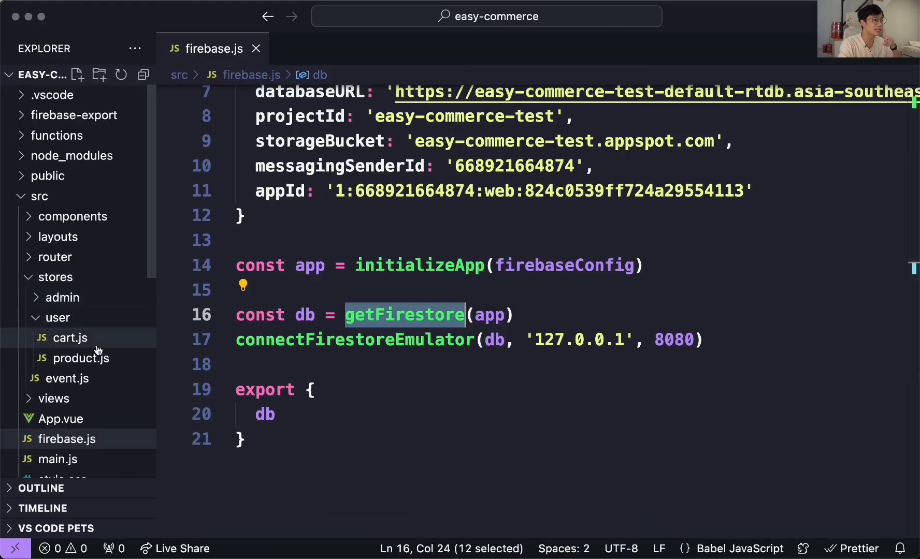
{"action": "left_click", "coordinate": [91, 356]}
{"action": "scroll", "coordinate": [221, 91], "scroll_direction": "up", "scroll_amount": 3}
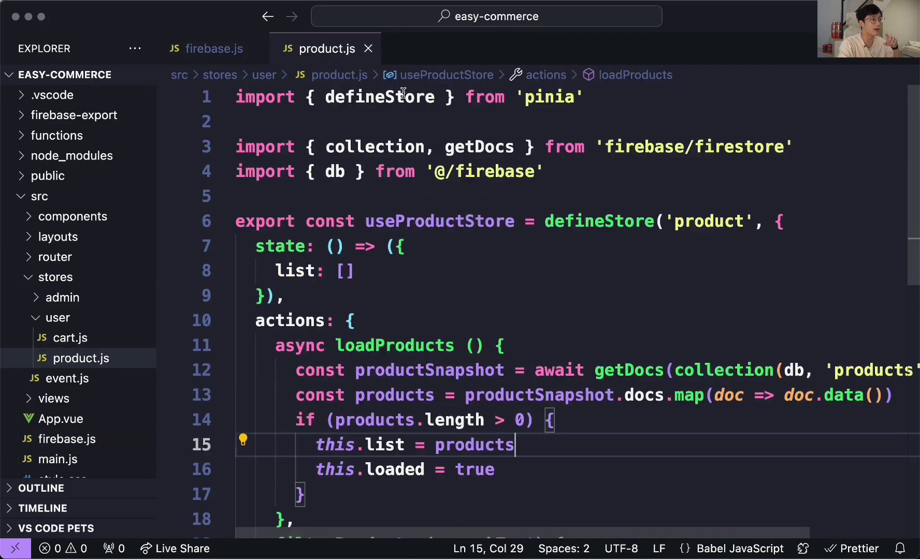
{"action": "mouse_move", "coordinate": [439, 214]}
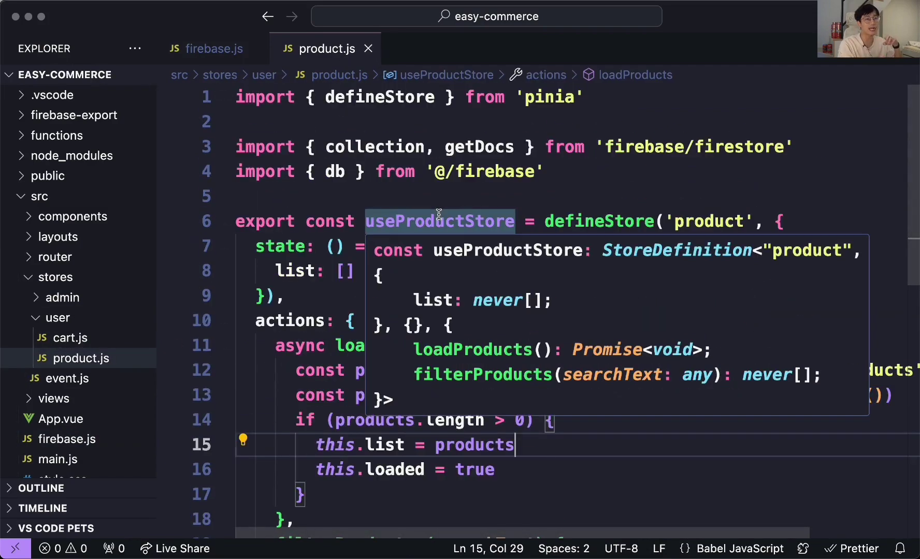
{"action": "left_click", "coordinate": [484, 171]}
Step: Examine the getDocs call on the products collection in loadProducts with the file explorer hidden, and return to the store page
{"action": "scroll", "coordinate": [621, 259], "scroll_direction": "down", "scroll_amount": 4}
{"action": "double_click", "coordinate": [632, 271]}
{"action": "key", "text": "super+b"}
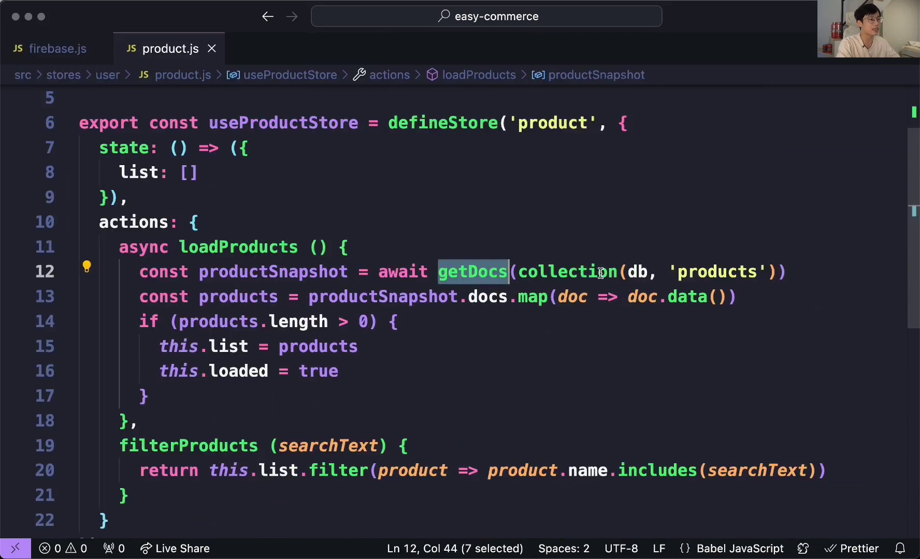
{"action": "scroll", "coordinate": [600, 273], "scroll_direction": "up", "scroll_amount": 1}
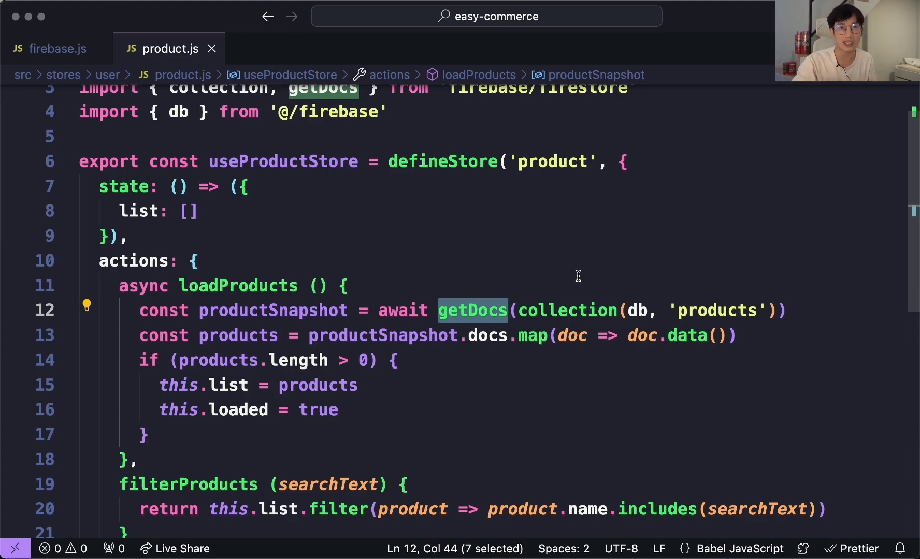
{"action": "key", "text": "super+Tab"}
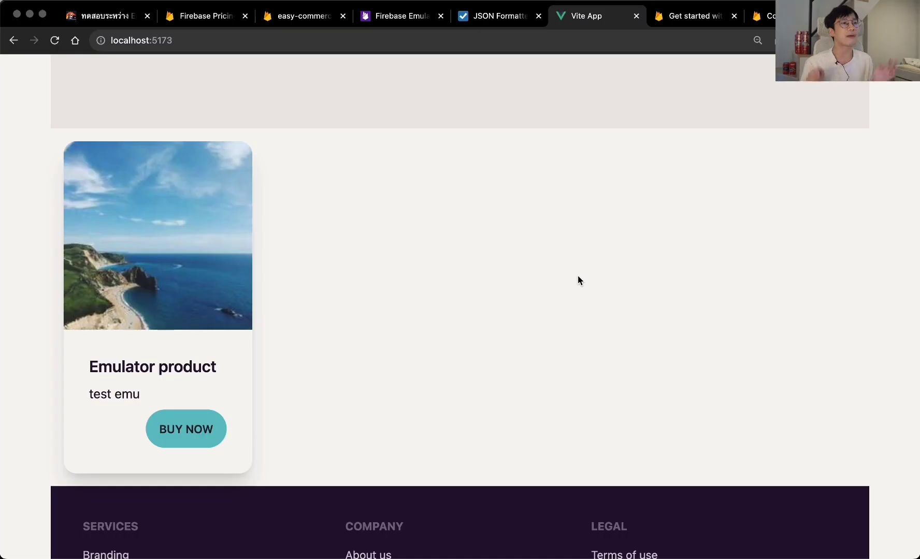